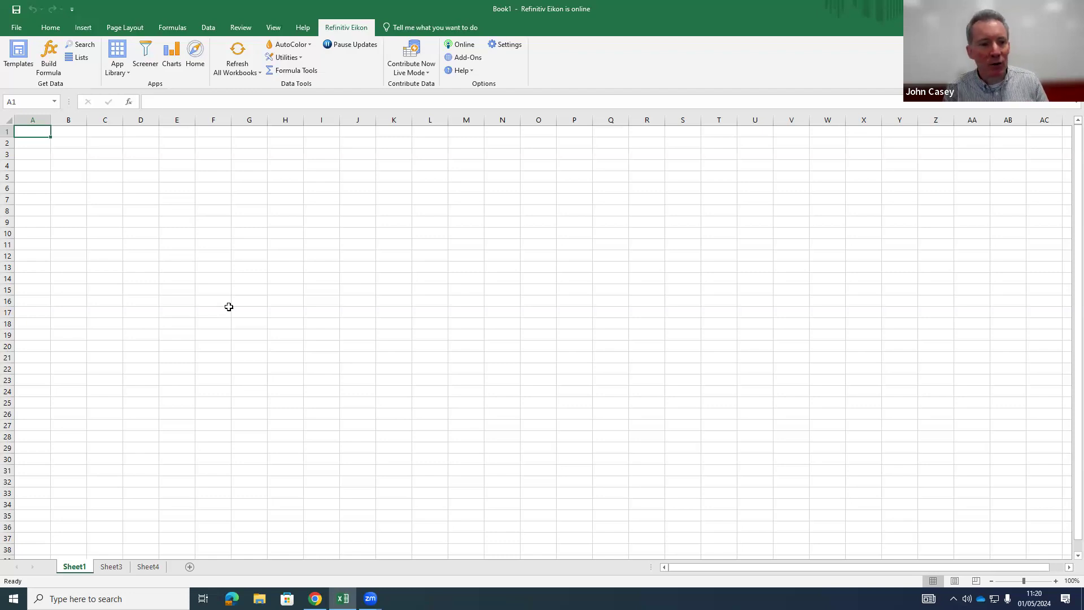
Step: Open the Excel Screener, go through its introductory tips to the end and close the tour
{"action": "left_click", "coordinate": [145, 59]}
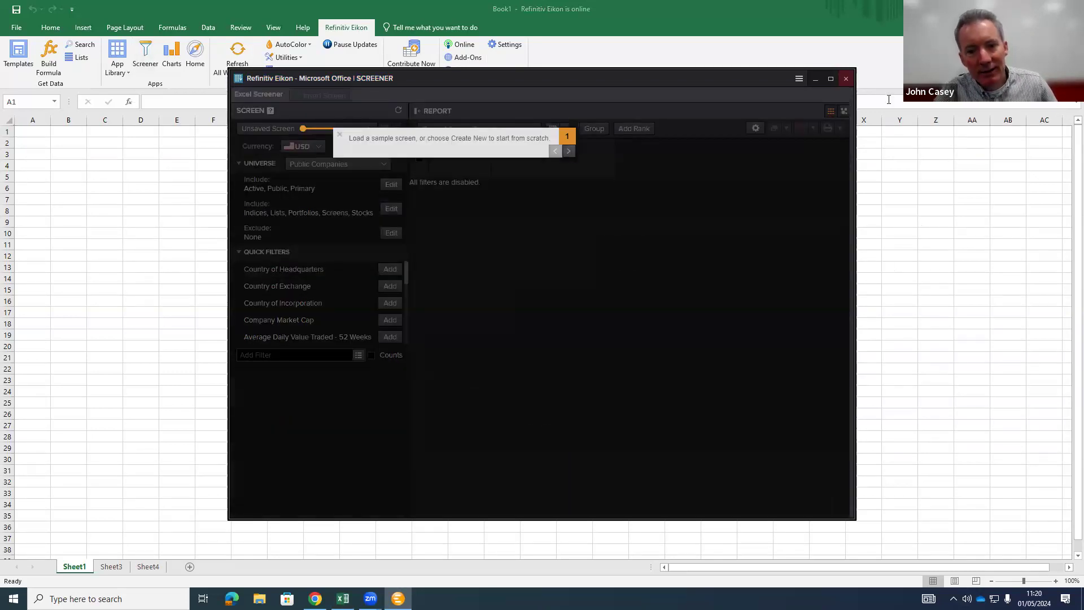
{"action": "left_click", "coordinate": [568, 151]}
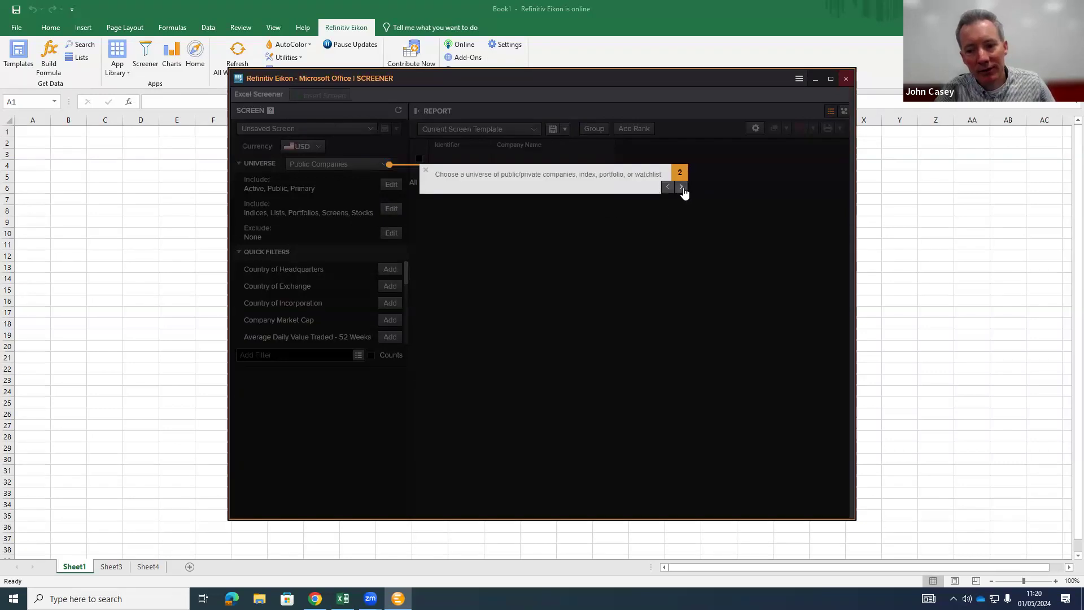
{"action": "left_click", "coordinate": [684, 186]}
{"action": "left_click", "coordinate": [587, 291]}
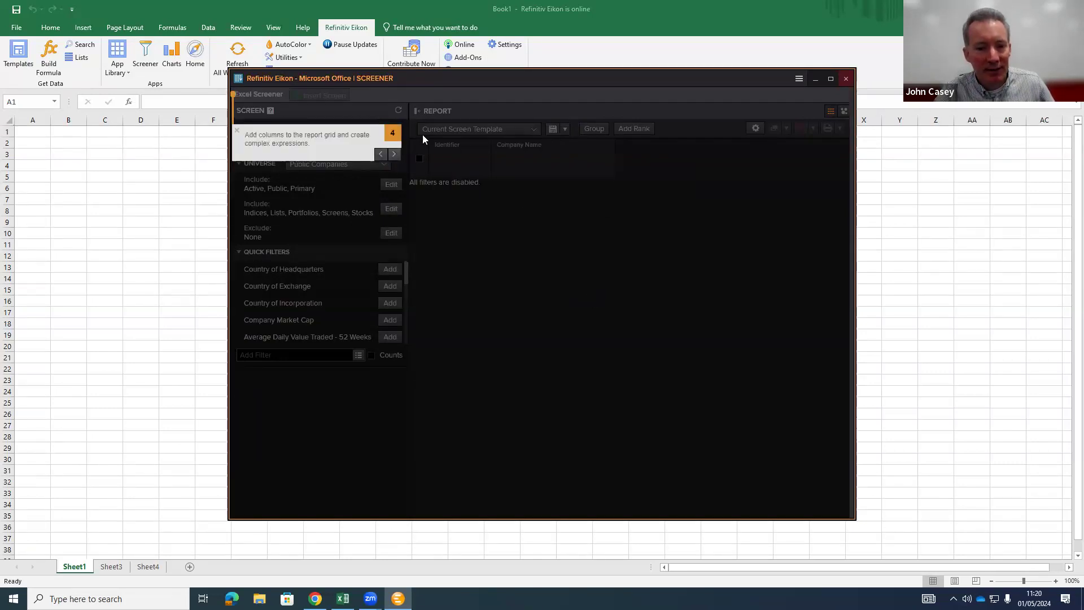
{"action": "left_click", "coordinate": [394, 155]}
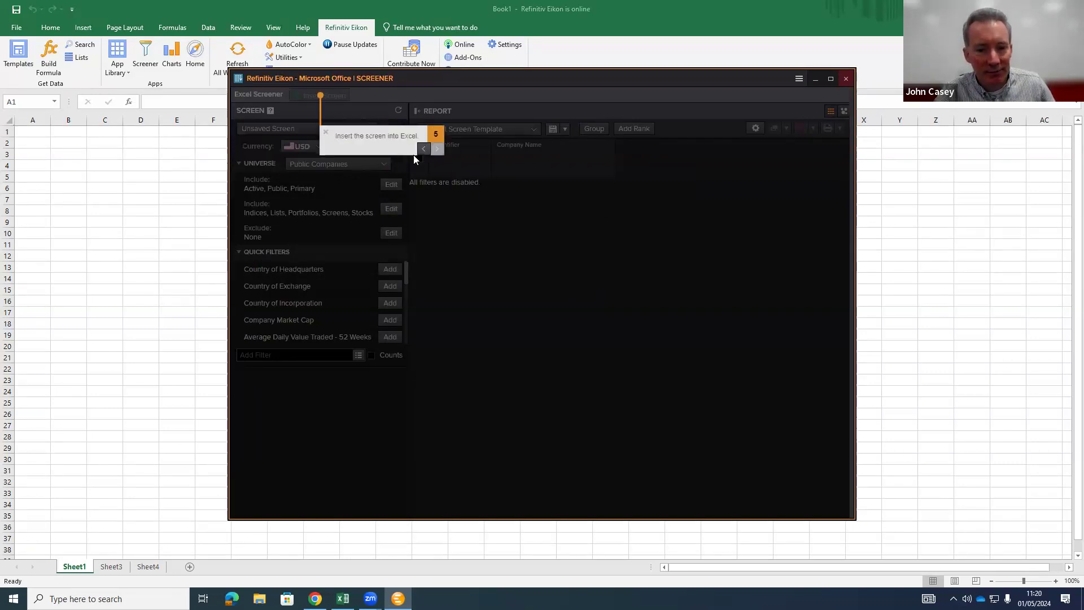
{"action": "left_click", "coordinate": [465, 141]}
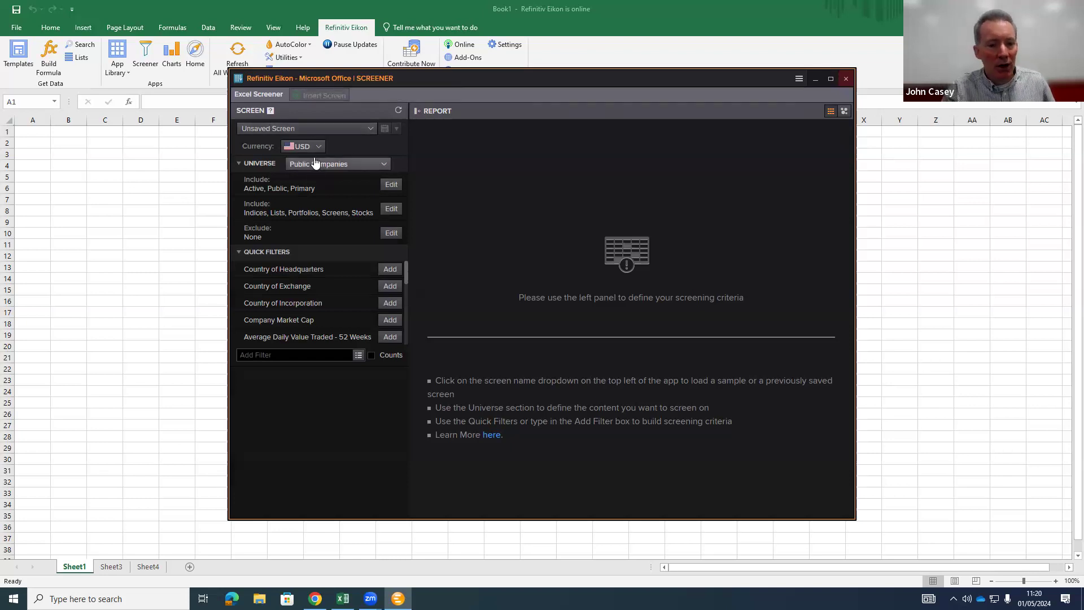
Step: Set the screen's currency to Euro (EUR) and keep Public Companies as the universe
{"action": "left_click", "coordinate": [319, 148]}
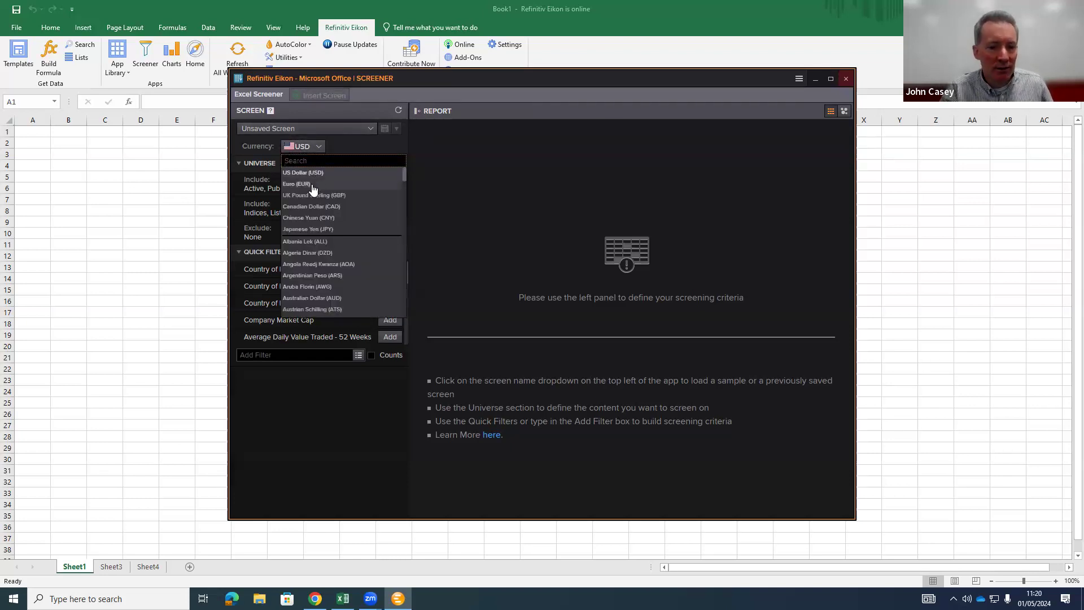
{"action": "left_click", "coordinate": [311, 188]}
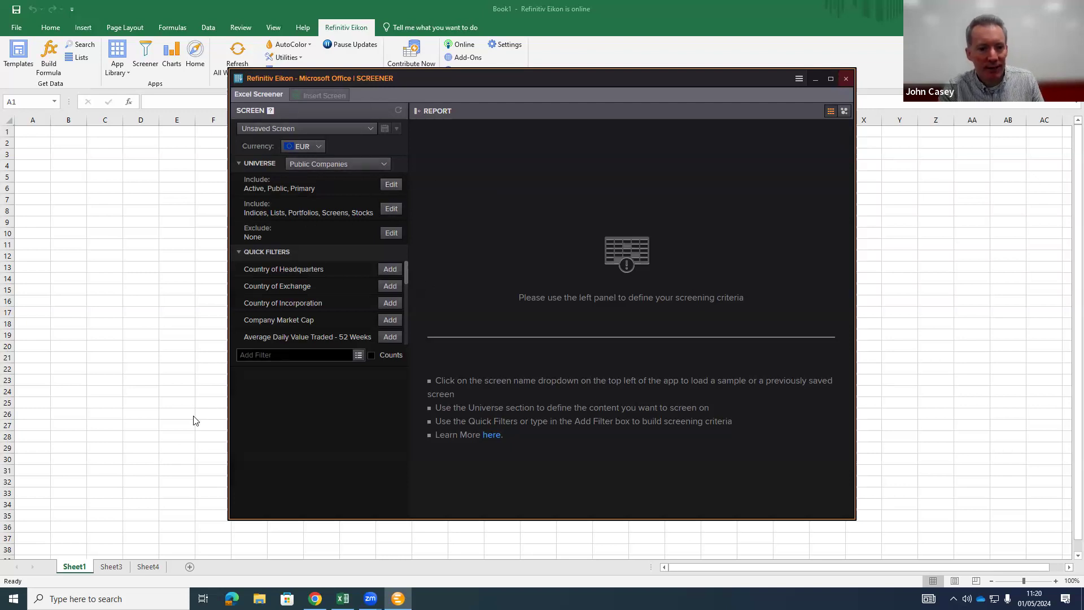
{"action": "left_click", "coordinate": [344, 170]}
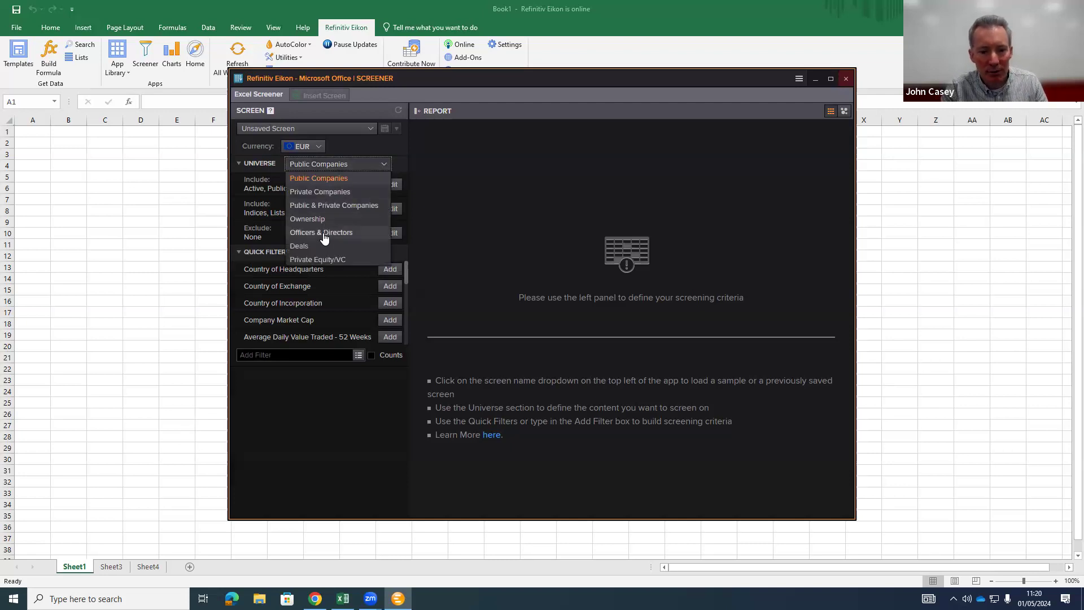
{"action": "left_click", "coordinate": [472, 212]}
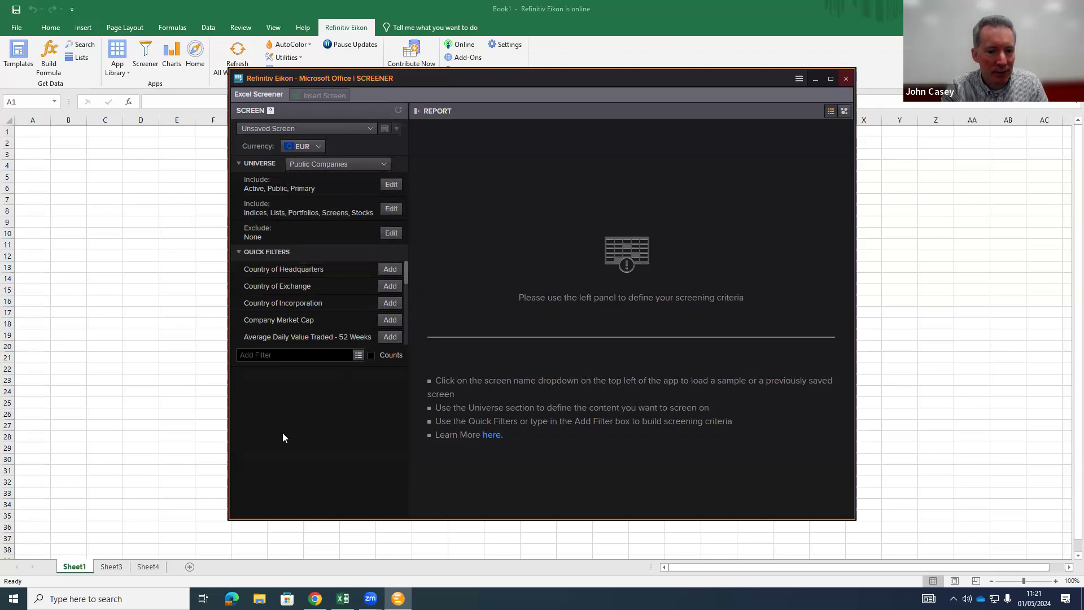
Step: Add a Country of Exchange filter that includes Republic of Ireland and United Kingdom from Northern Europe
{"action": "left_click", "coordinate": [395, 290]}
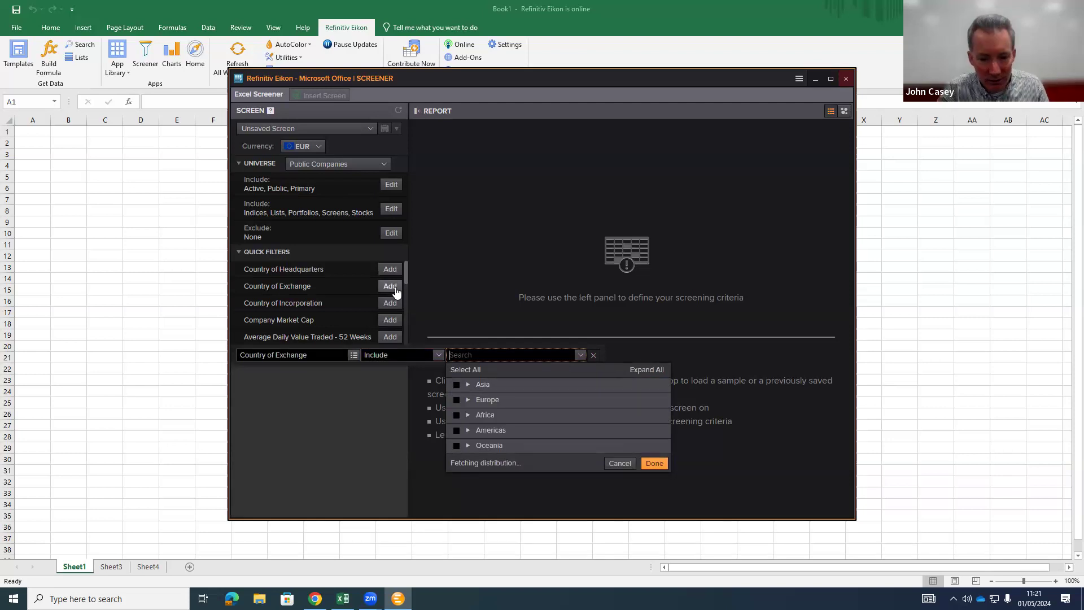
{"action": "left_click", "coordinate": [490, 401]}
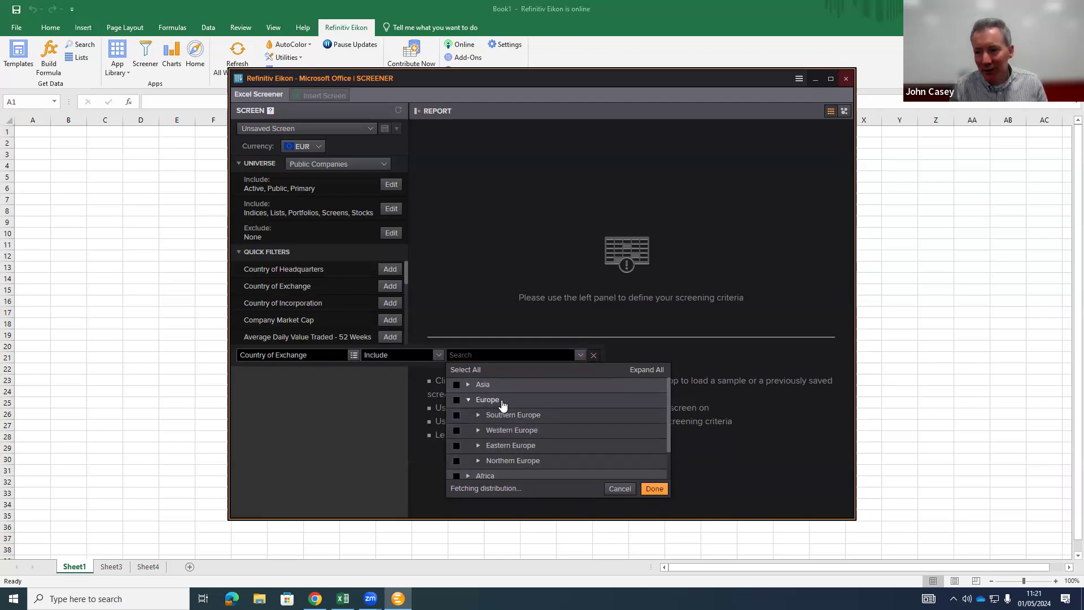
{"action": "left_click", "coordinate": [510, 461]}
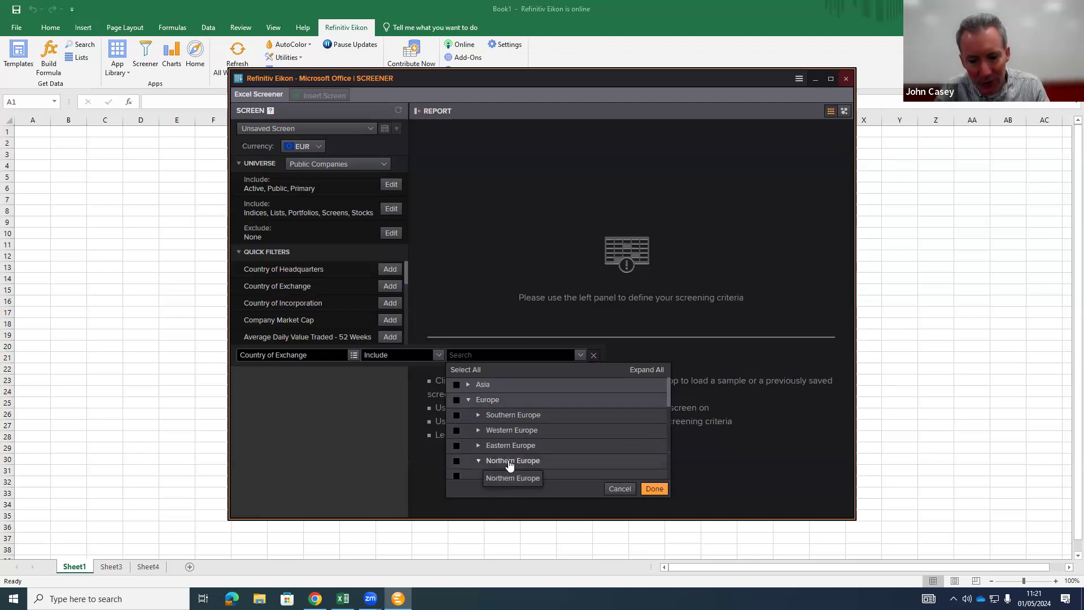
{"action": "scroll", "coordinate": [510, 460], "scroll_direction": "down", "scroll_amount": 4}
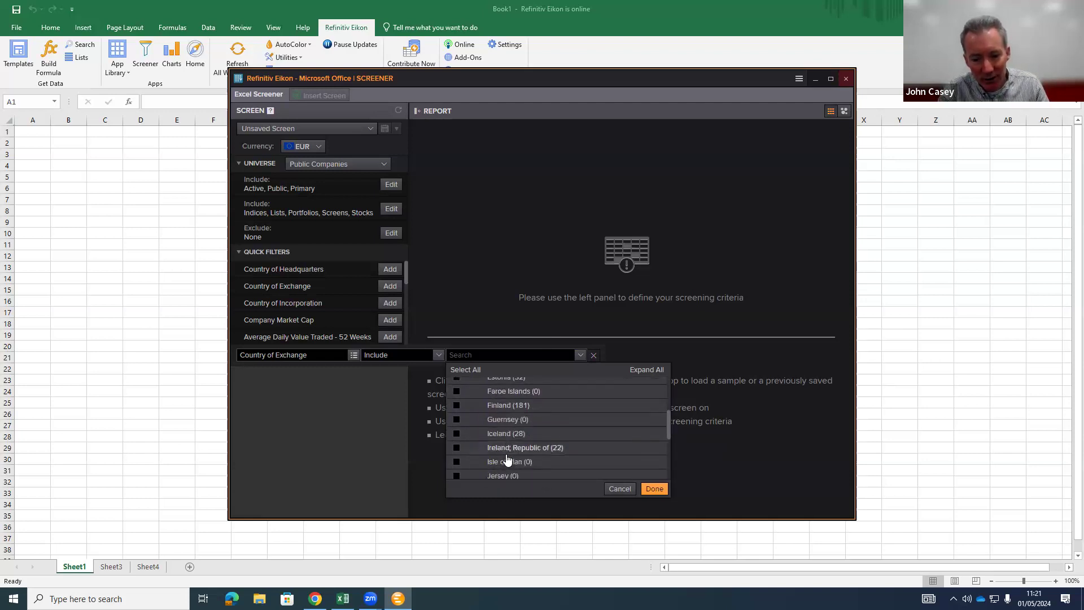
{"action": "left_click", "coordinate": [457, 448]}
{"action": "scroll", "coordinate": [459, 449], "scroll_direction": "down", "scroll_amount": 3}
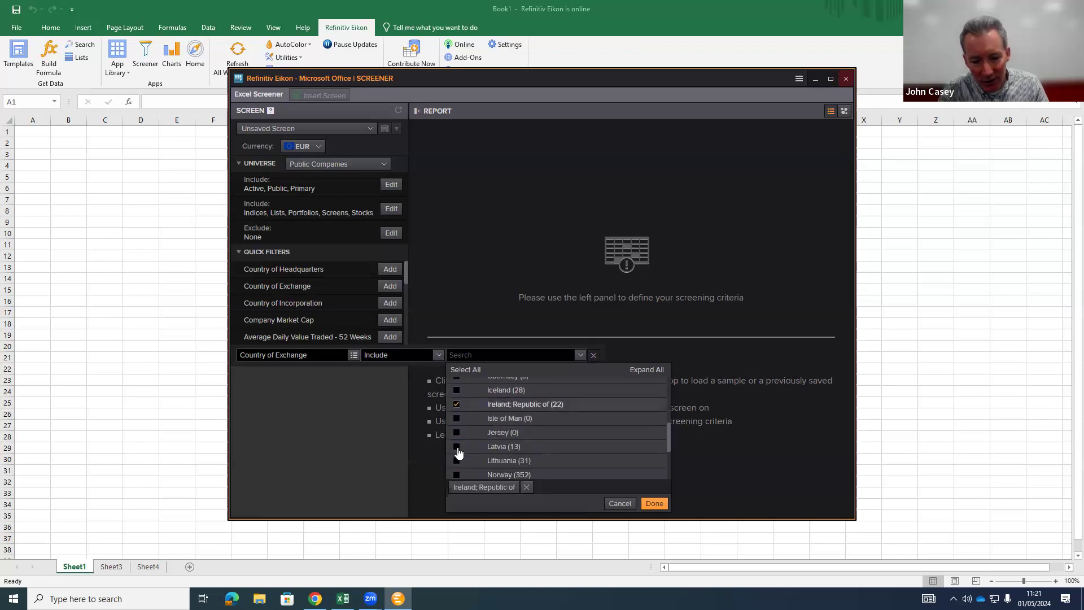
{"action": "left_click", "coordinate": [457, 448]}
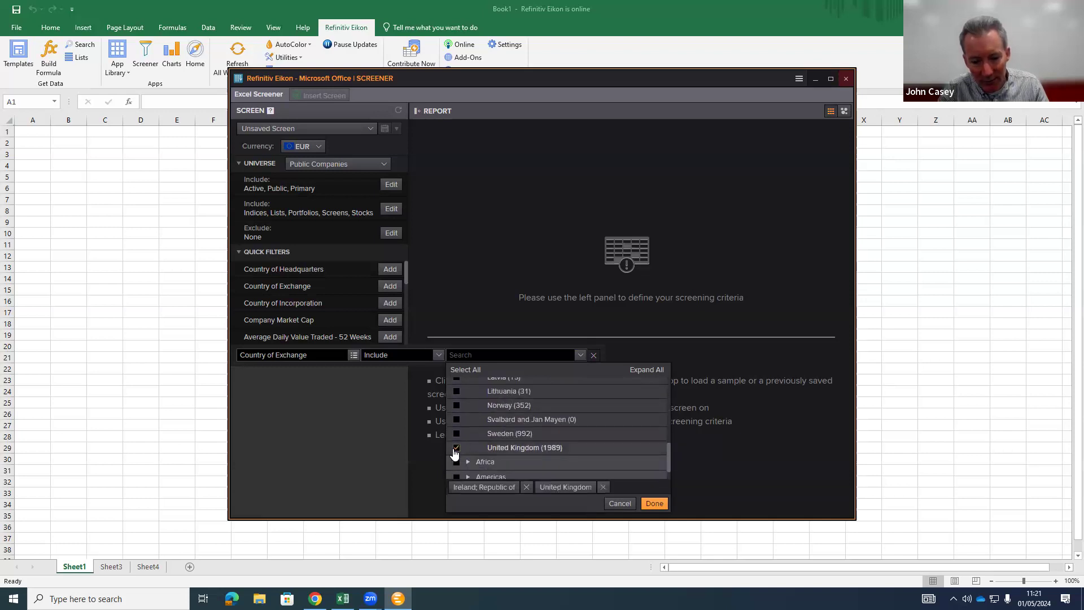
{"action": "left_click", "coordinate": [655, 504]}
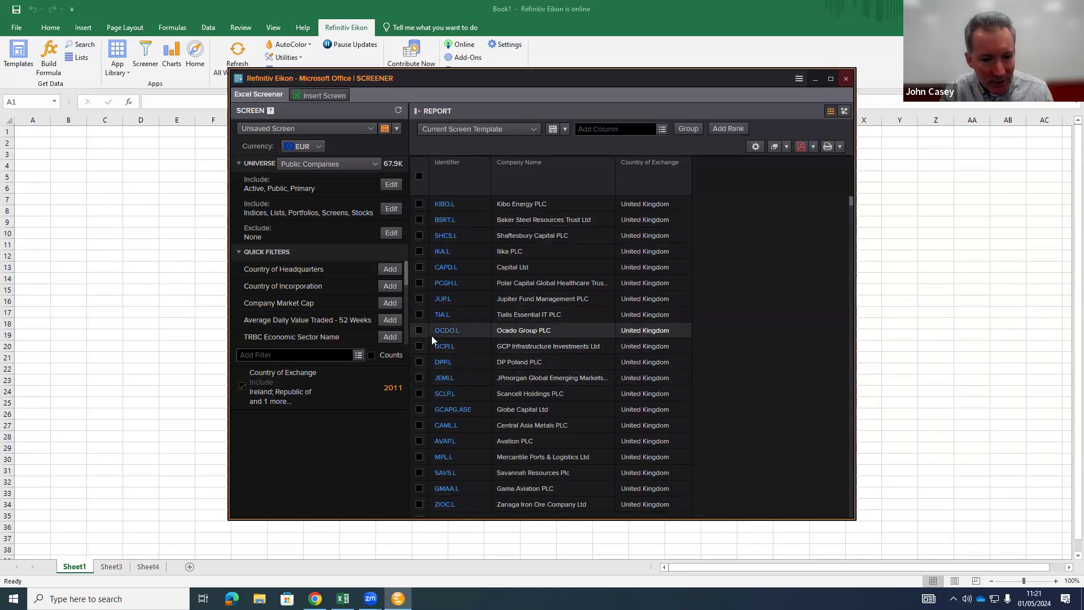
Step: Add a Company Market Cap filter for values greater than or equal to 100,000,000 EUR, without scaling
{"action": "left_click", "coordinate": [389, 305]}
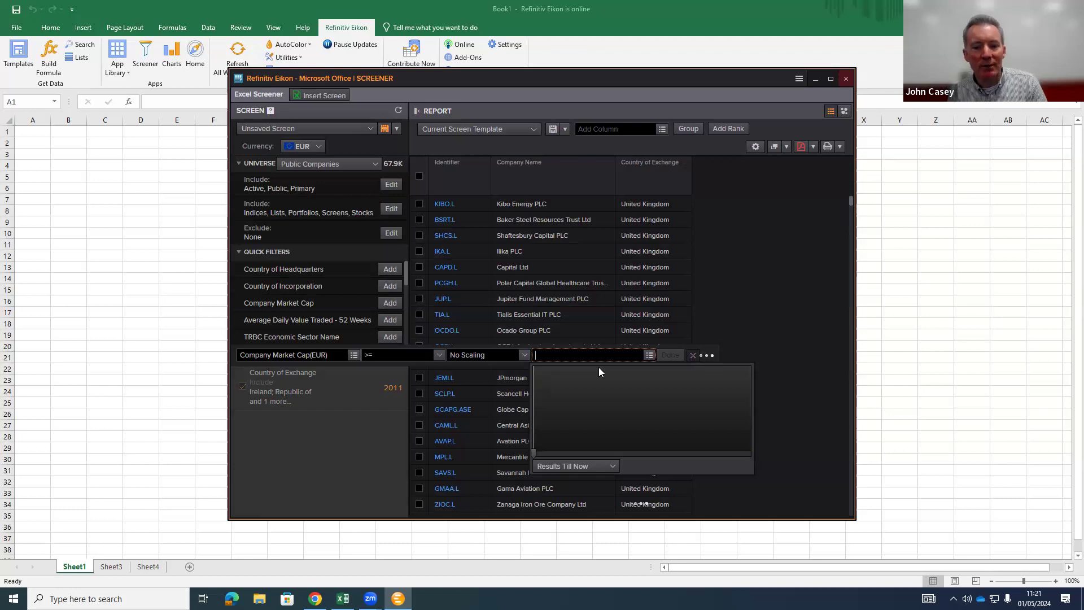
{"action": "type", "text": "100,000,000"}
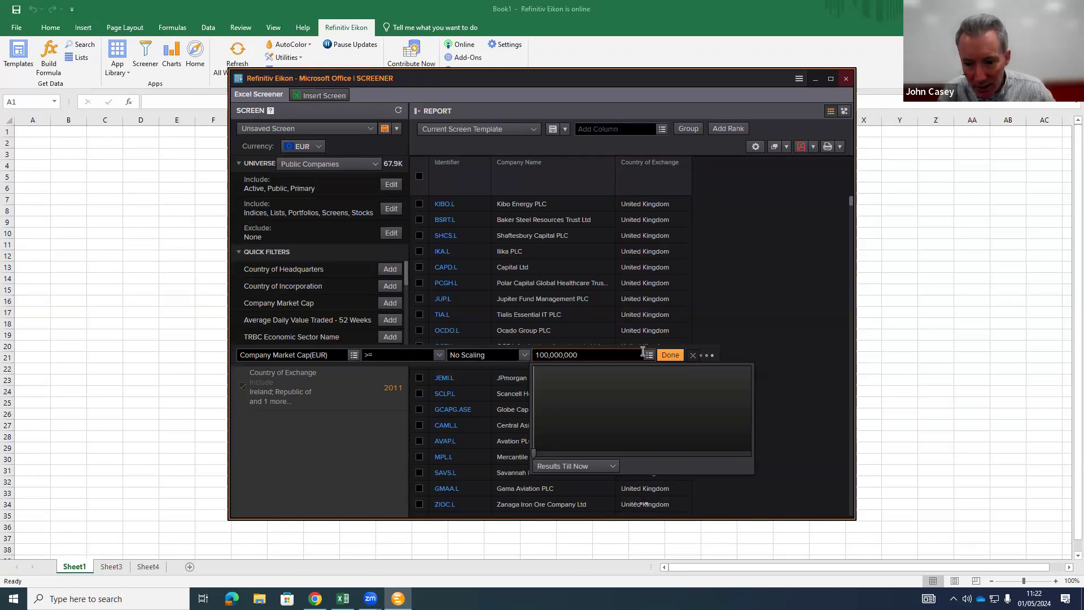
{"action": "left_click", "coordinate": [670, 357]}
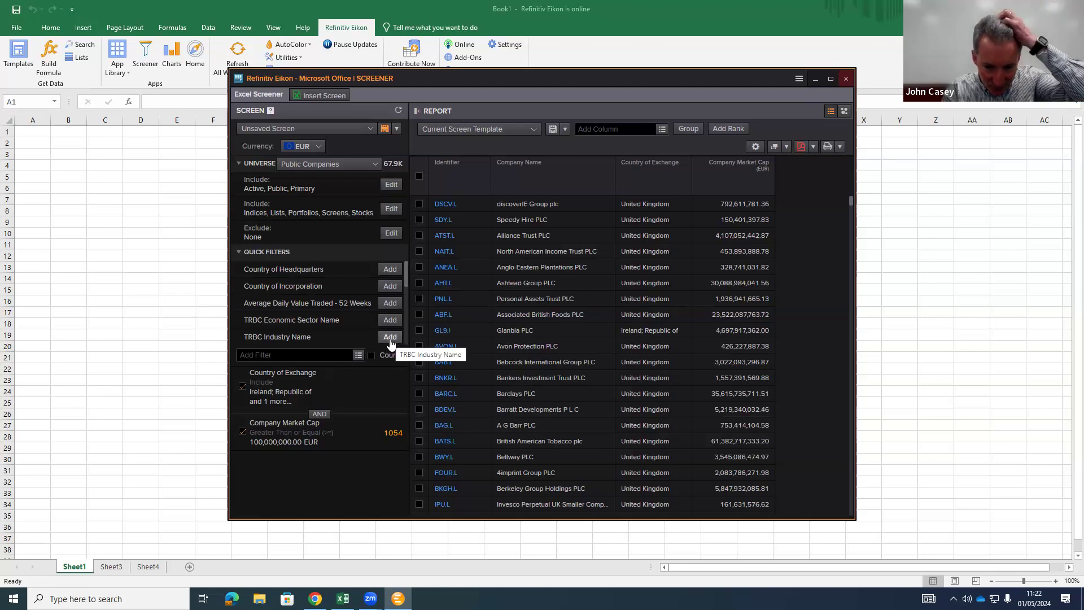
Step: Add a TRBC Industry Name filter that excludes all Financials
{"action": "scroll", "coordinate": [405, 282], "scroll_direction": "down", "scroll_amount": 1}
{"action": "scroll", "coordinate": [406, 308], "scroll_direction": "up", "scroll_amount": 1}
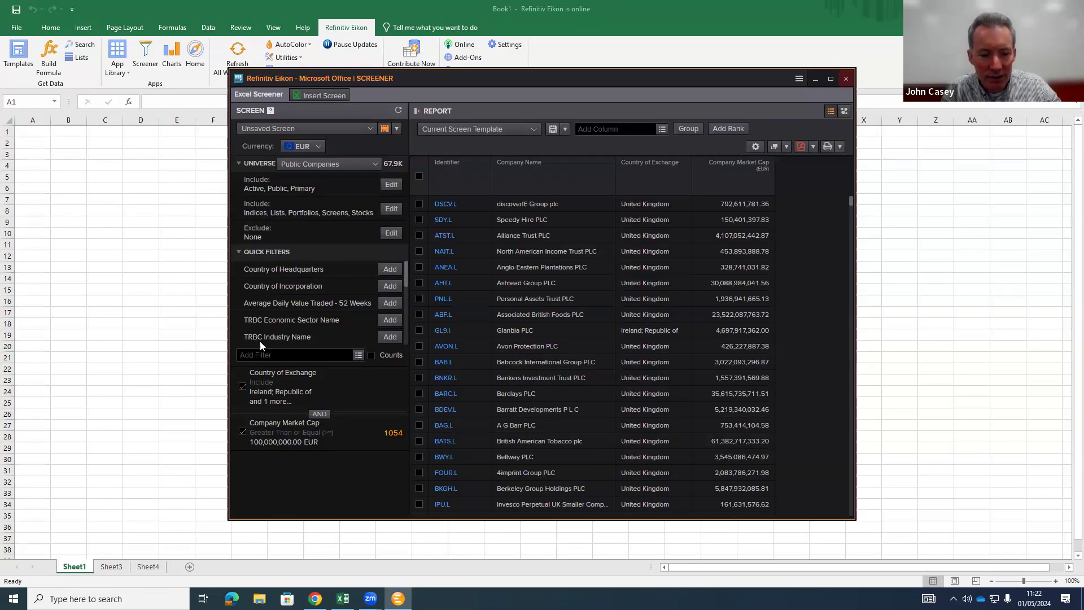
{"action": "left_click", "coordinate": [389, 336]}
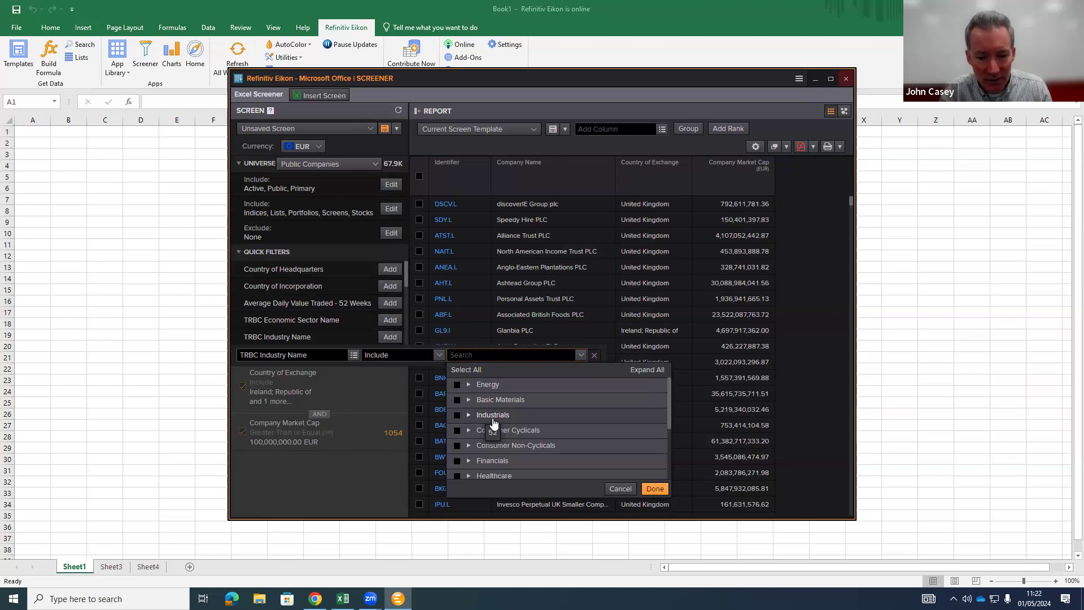
{"action": "left_click", "coordinate": [440, 359]}
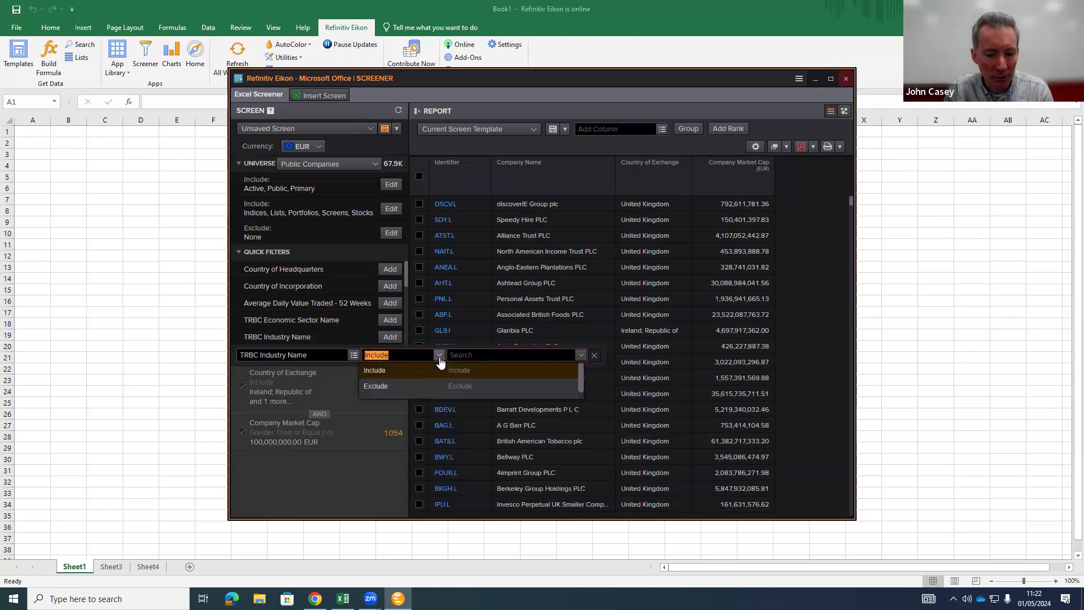
{"action": "left_click", "coordinate": [381, 384]}
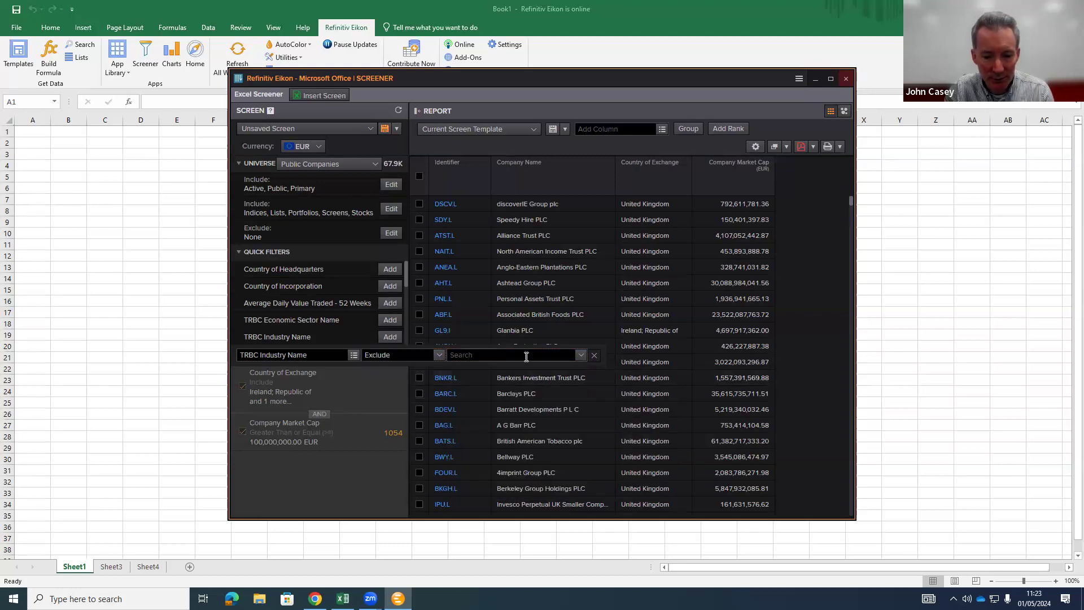
{"action": "left_click", "coordinate": [581, 354]}
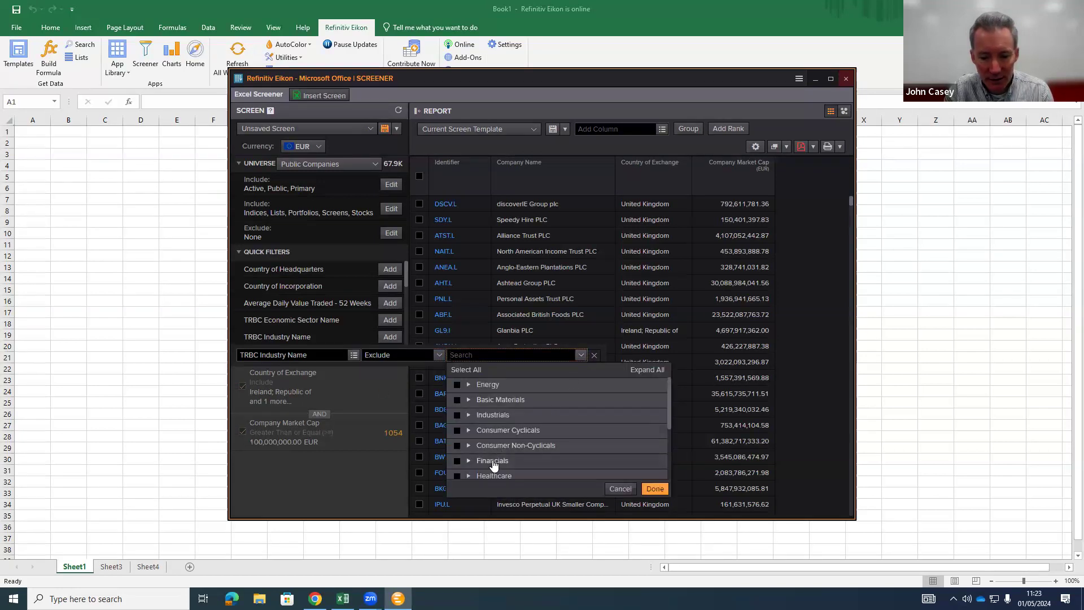
{"action": "left_click", "coordinate": [457, 461]}
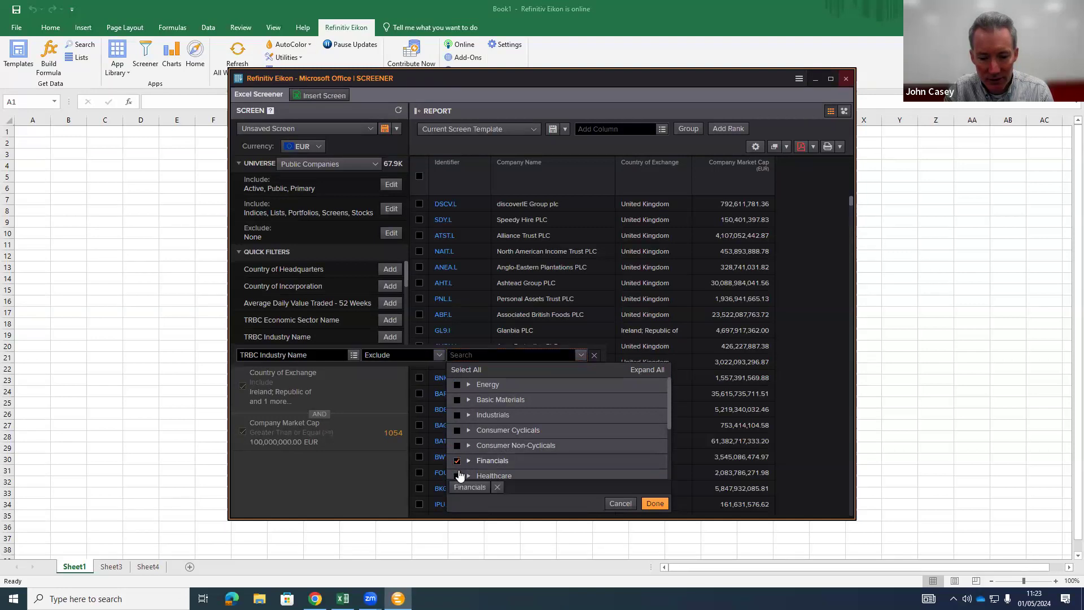
{"action": "left_click", "coordinate": [654, 503]}
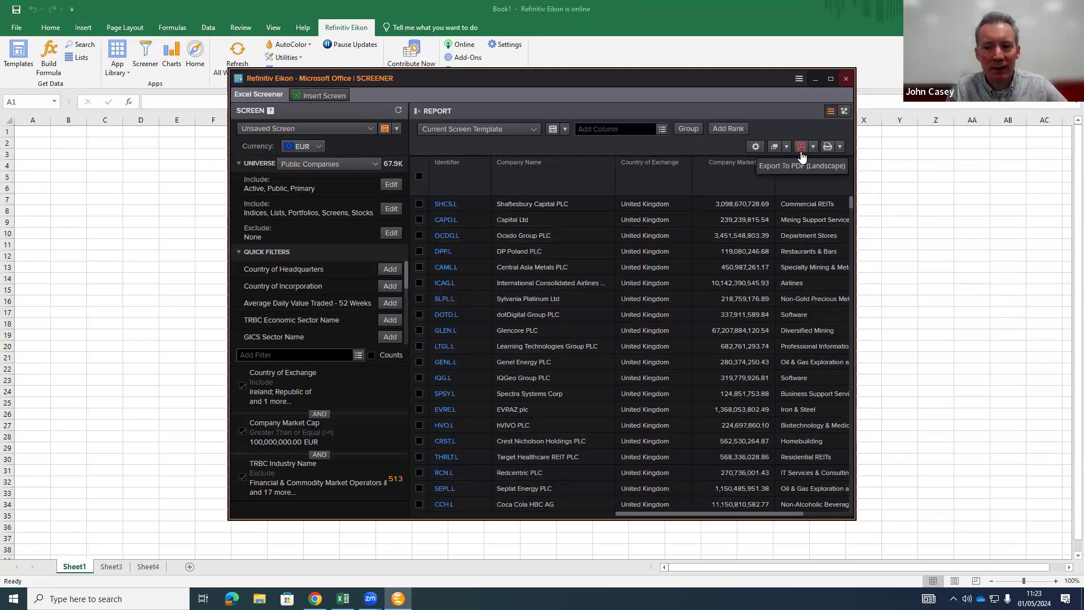
Step: Insert the screen into the Excel worksheet, return to the workbook and widen the Company Market Cap column to show full figures
{"action": "left_click", "coordinate": [313, 105]}
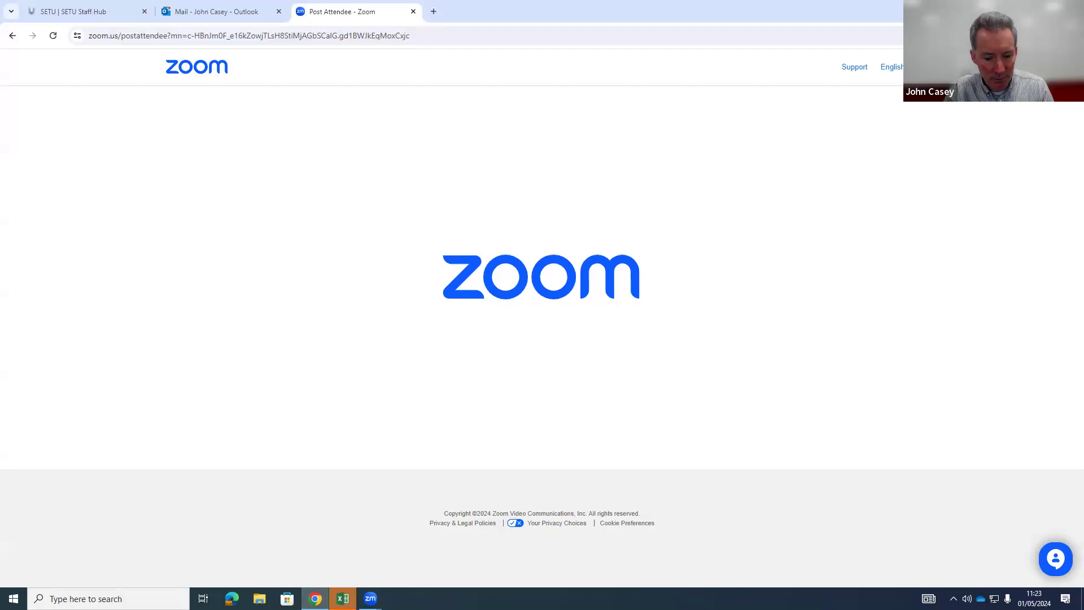
{"action": "left_click", "coordinate": [343, 599]}
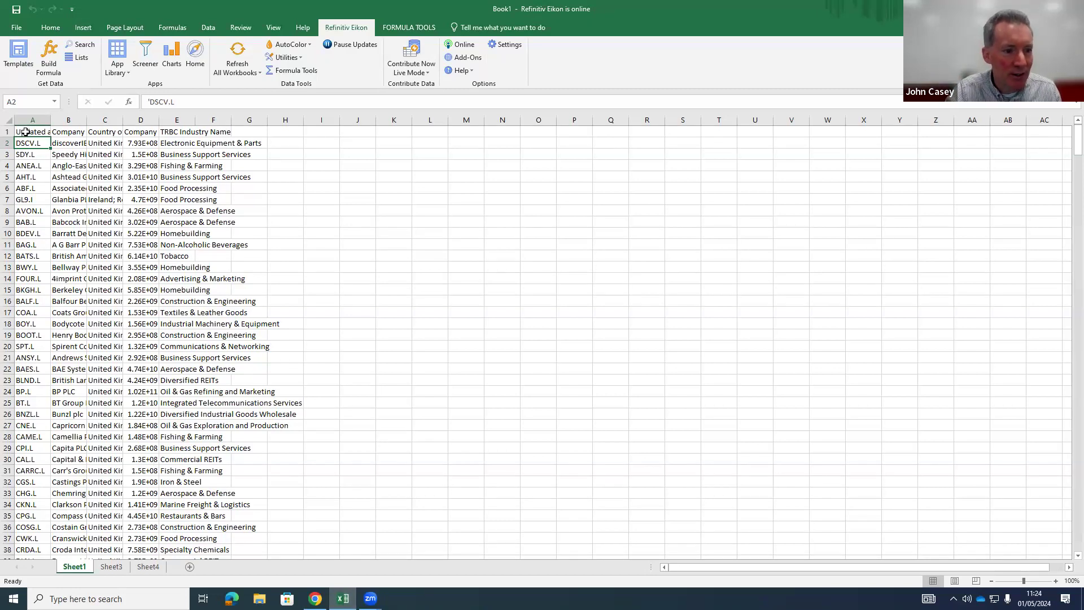
{"action": "left_click_drag", "start_coordinate": [158, 120], "coordinate": [185, 120]}
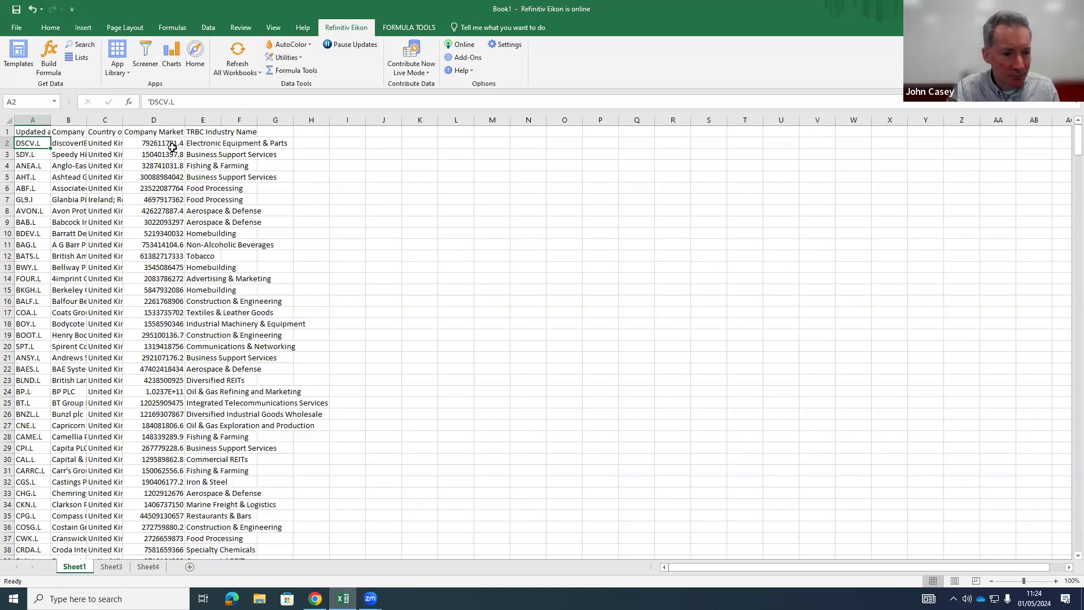
Step: Copy the company rows below the header on Sheet1, from A2 across to column F and down to row 514
{"action": "left_click", "coordinate": [31, 132]}
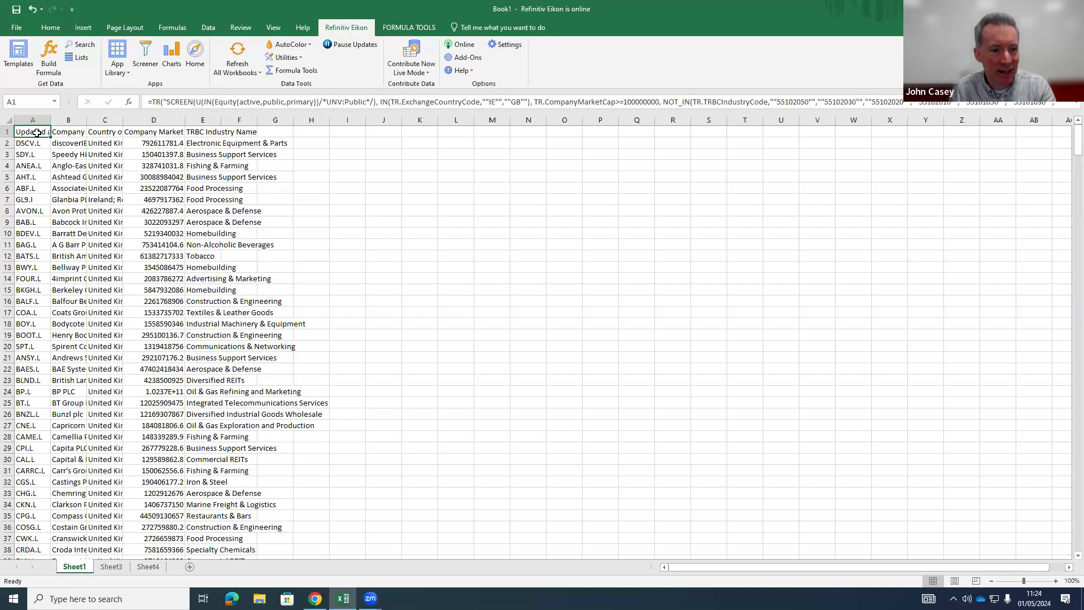
{"action": "key", "text": "Down"}
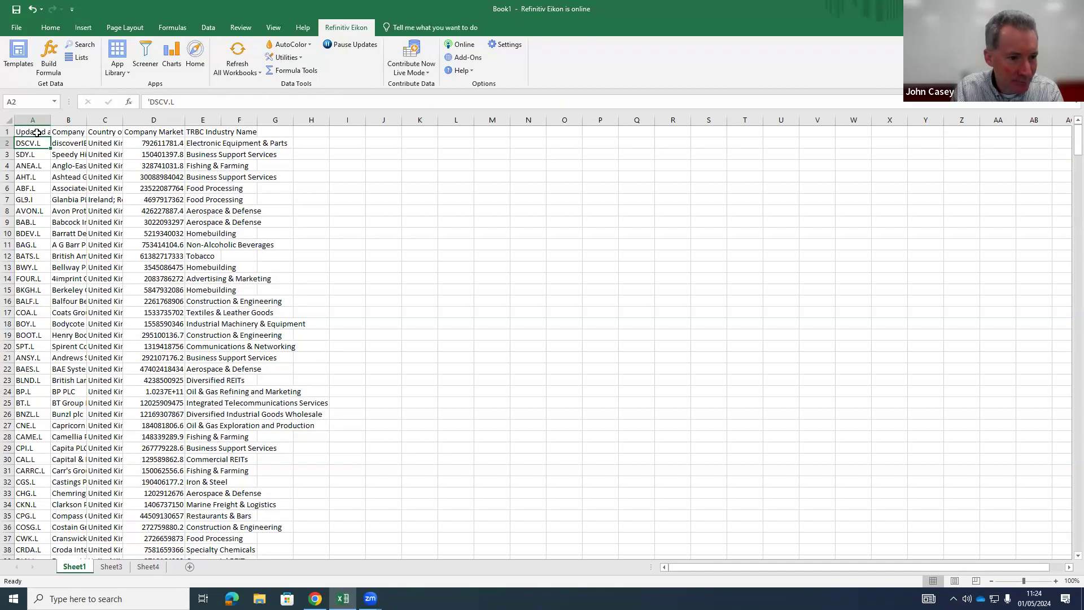
{"action": "key", "text": "shift+Right"}
{"action": "key", "text": "shift+Right"}
{"action": "key", "text": "shift+Right"}
{"action": "key", "text": "shift+Right"}
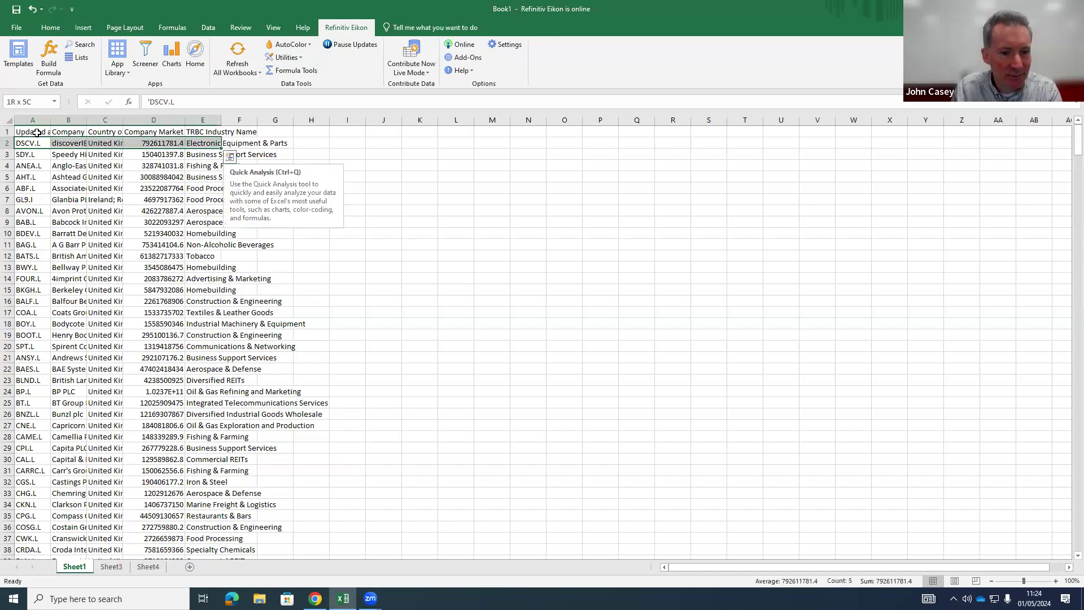
{"action": "key", "text": "shift+Right"}
{"action": "key", "text": "ctrl+shift+Down"}
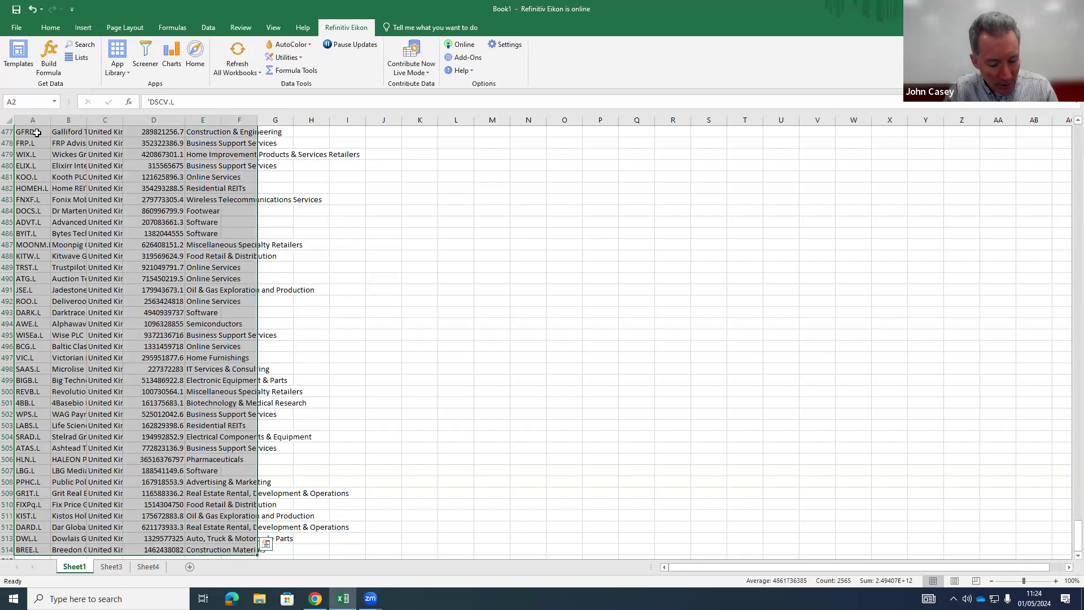
{"action": "key", "text": "ctrl+c"}
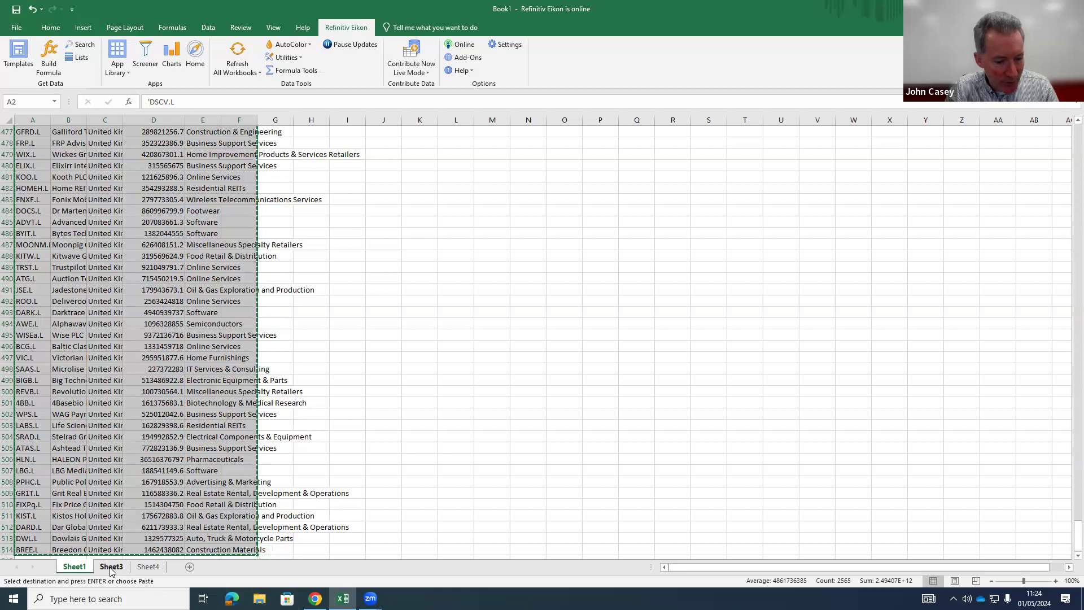
Step: Paste the copied company rows into Sheet3 starting at cell A3
{"action": "left_click", "coordinate": [111, 568]}
{"action": "left_click", "coordinate": [29, 157]}
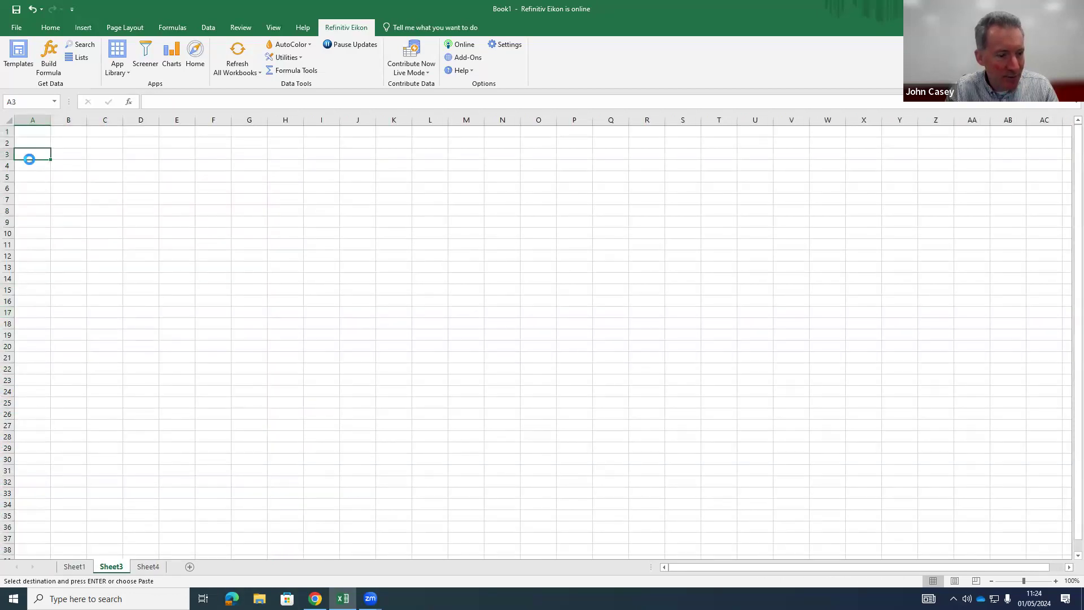
{"action": "key", "text": "ctrl+v"}
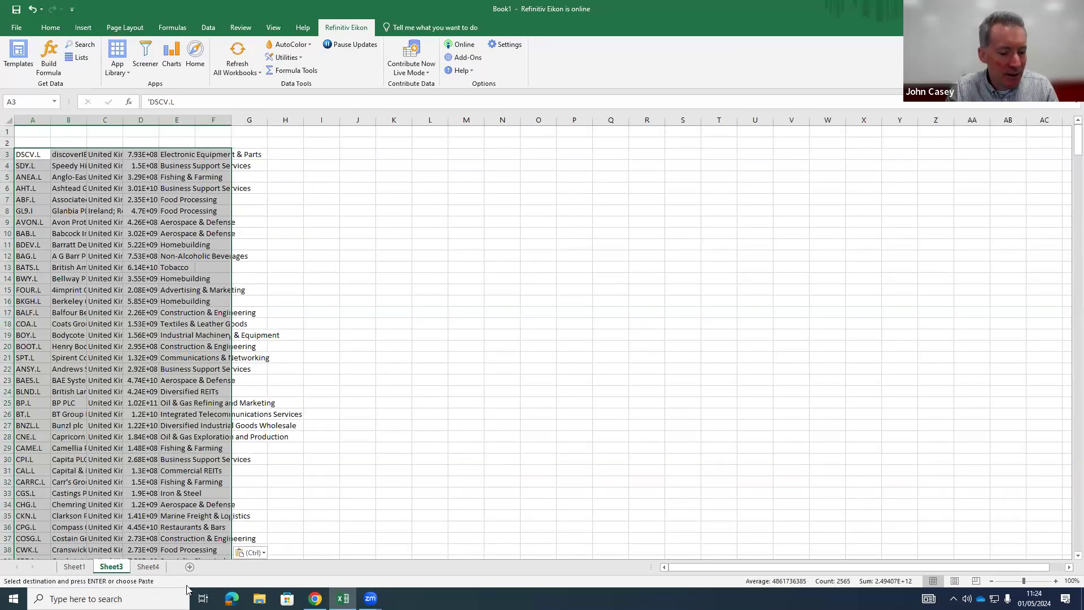
Step: Copy the column headings from B1 to E1 on Sheet1 and paste them above the company data at B2 on Sheet3
{"action": "left_click", "coordinate": [74, 566]}
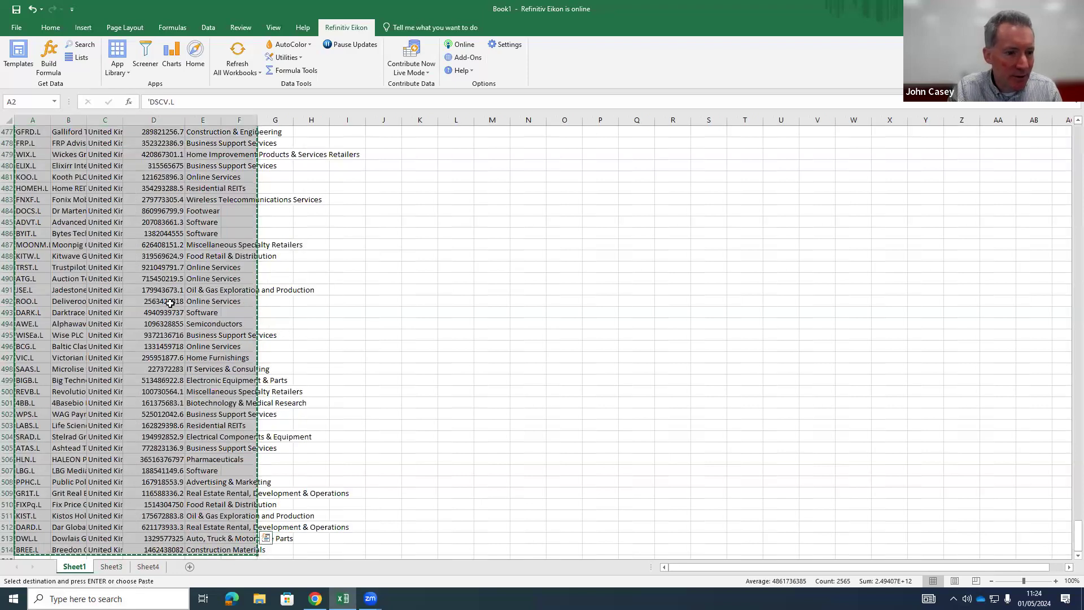
{"action": "scroll", "coordinate": [170, 303], "scroll_direction": "up", "scroll_amount": 20}
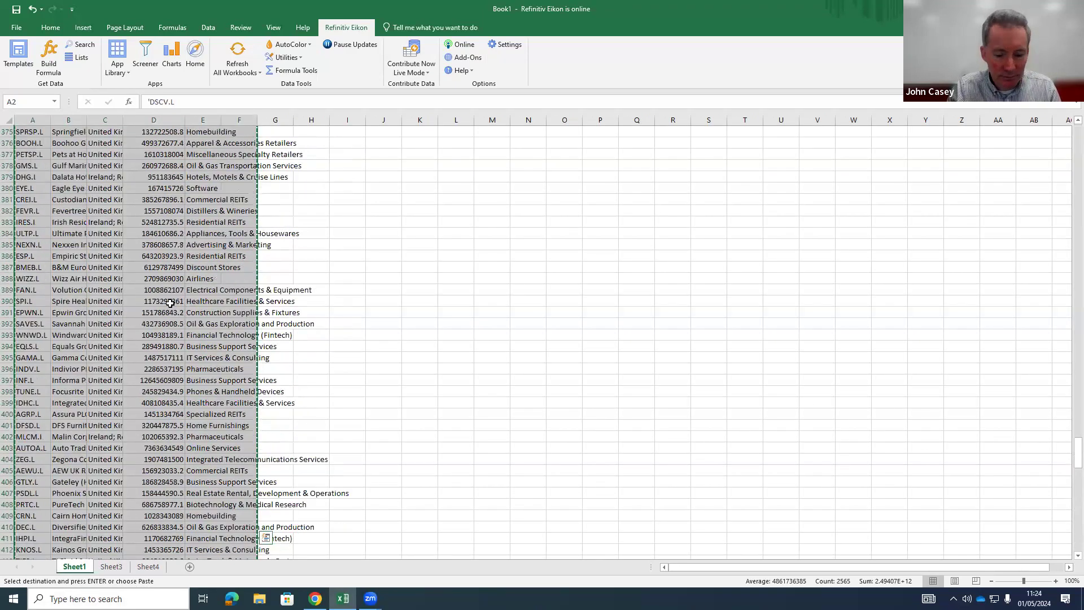
{"action": "scroll", "coordinate": [170, 303], "scroll_direction": "up", "scroll_amount": 18}
{"action": "scroll", "coordinate": [170, 303], "scroll_direction": "up", "scroll_amount": 20}
{"action": "scroll", "coordinate": [170, 303], "scroll_direction": "up", "scroll_amount": 17}
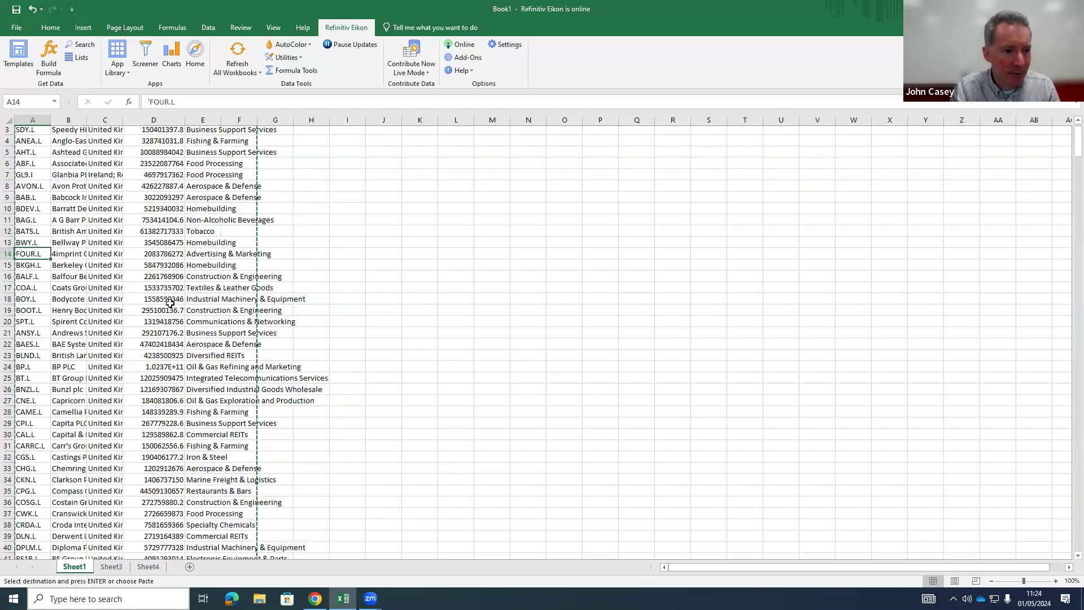
{"action": "left_click_drag", "start_coordinate": [66, 135], "coordinate": [214, 132]}
{"action": "key", "text": "ctrl+c"}
{"action": "left_click", "coordinate": [110, 566]}
{"action": "left_click", "coordinate": [67, 144]}
{"action": "key", "text": "ctrl+v"}
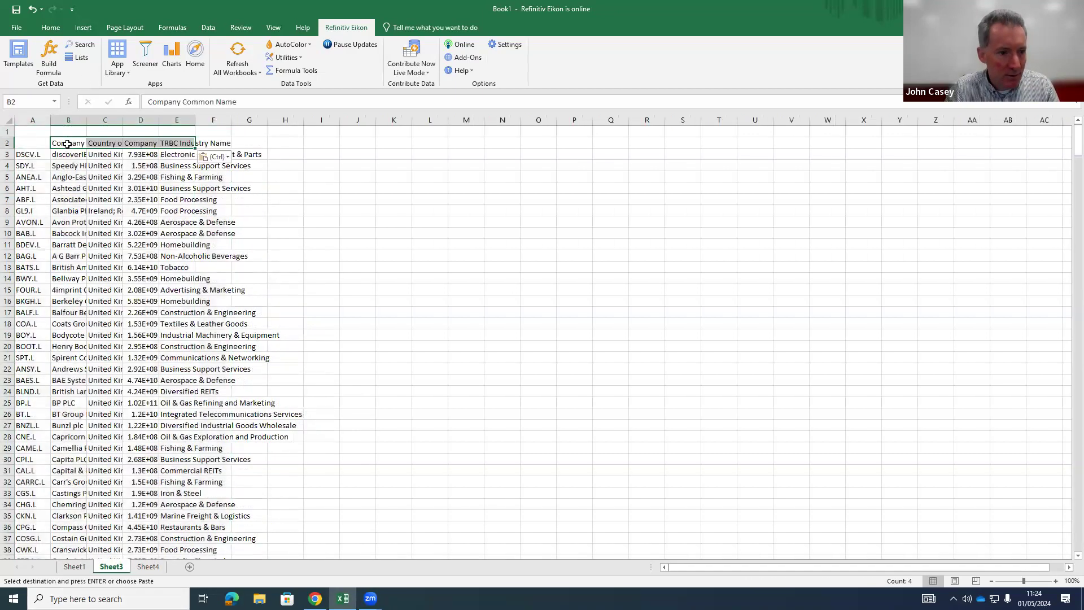
Step: Enter the heading Code in cell A2 above the company identifiers
{"action": "left_click", "coordinate": [30, 143]}
{"action": "key", "text": "Escape"}
{"action": "type", "text": "Code"}
{"action": "key", "text": "Return"}
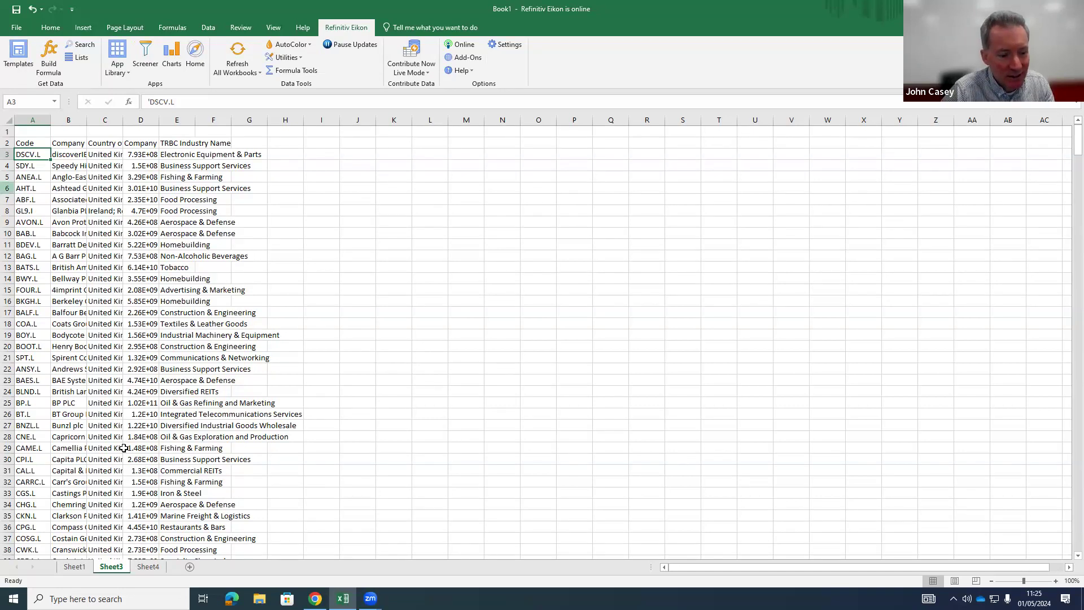
Step: Review the screening formula in cell A1 of Sheet1, then return to the heading row on Sheet3
{"action": "left_click", "coordinate": [78, 569]}
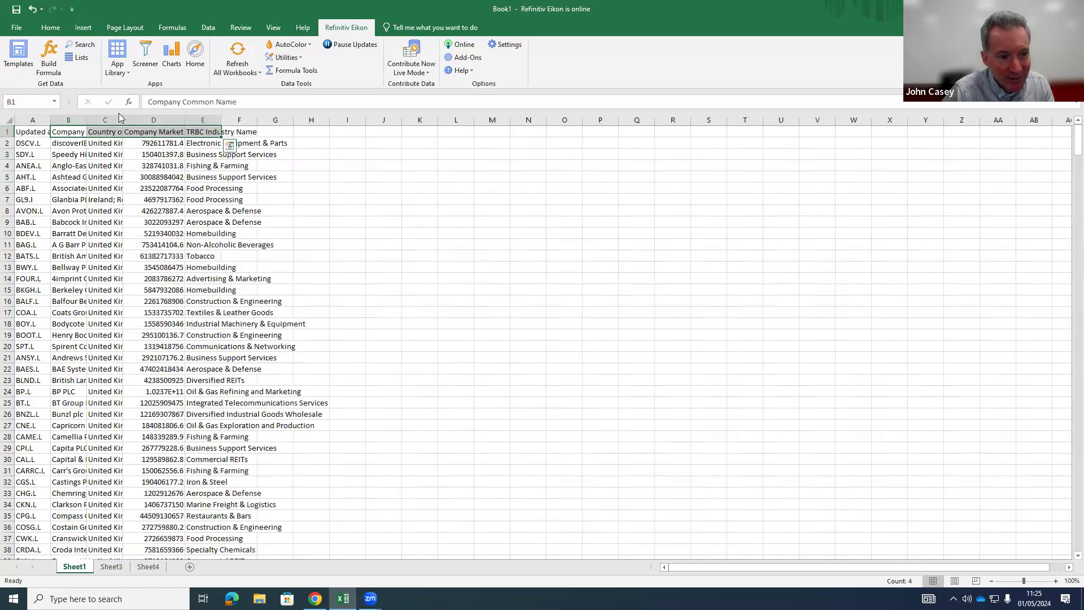
{"action": "left_click", "coordinate": [24, 134]}
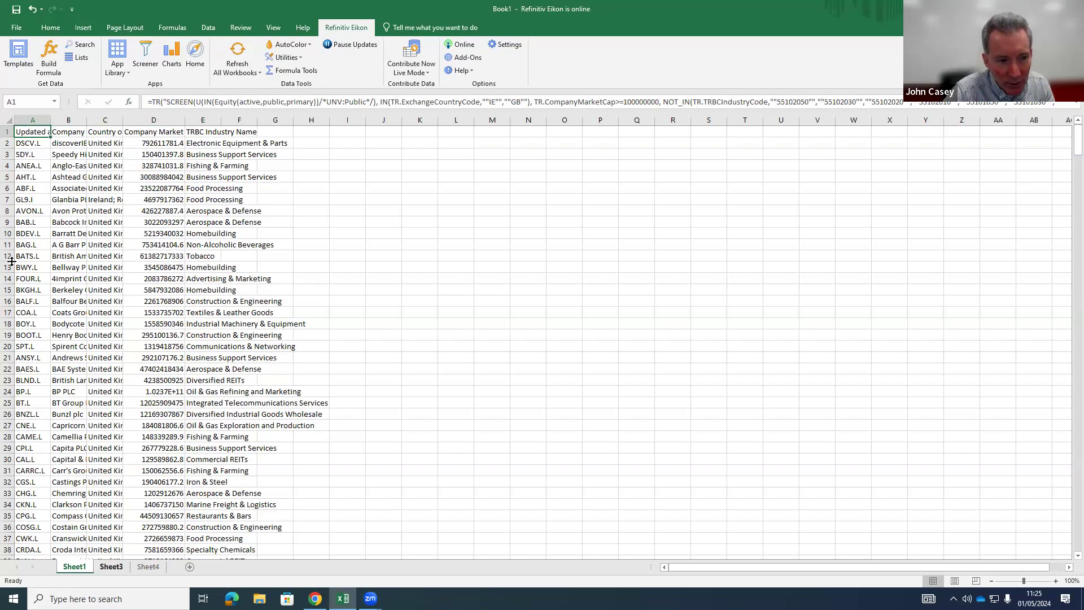
{"action": "left_click", "coordinate": [112, 566]}
{"action": "left_click", "coordinate": [25, 144]}
{"action": "left_click_drag", "start_coordinate": [58, 137], "coordinate": [220, 143]}
Step: Widen the Company Market Cap column on Sheet3 and format it with thousands separators and no decimals
{"action": "left_click_drag", "start_coordinate": [159, 120], "coordinate": [193, 120]}
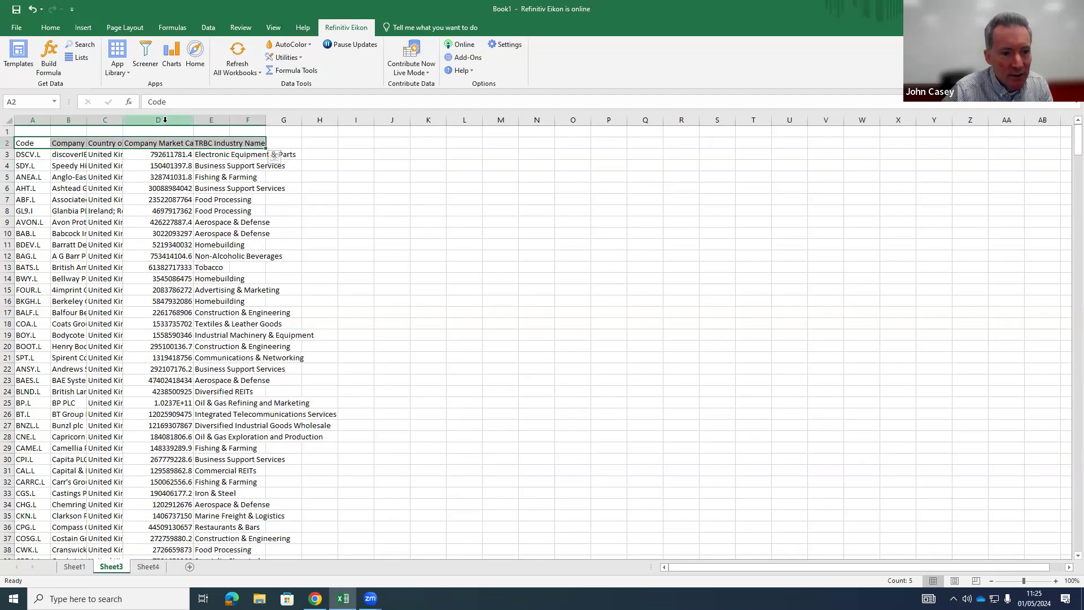
{"action": "left_click", "coordinate": [161, 120]}
{"action": "left_click", "coordinate": [50, 27]}
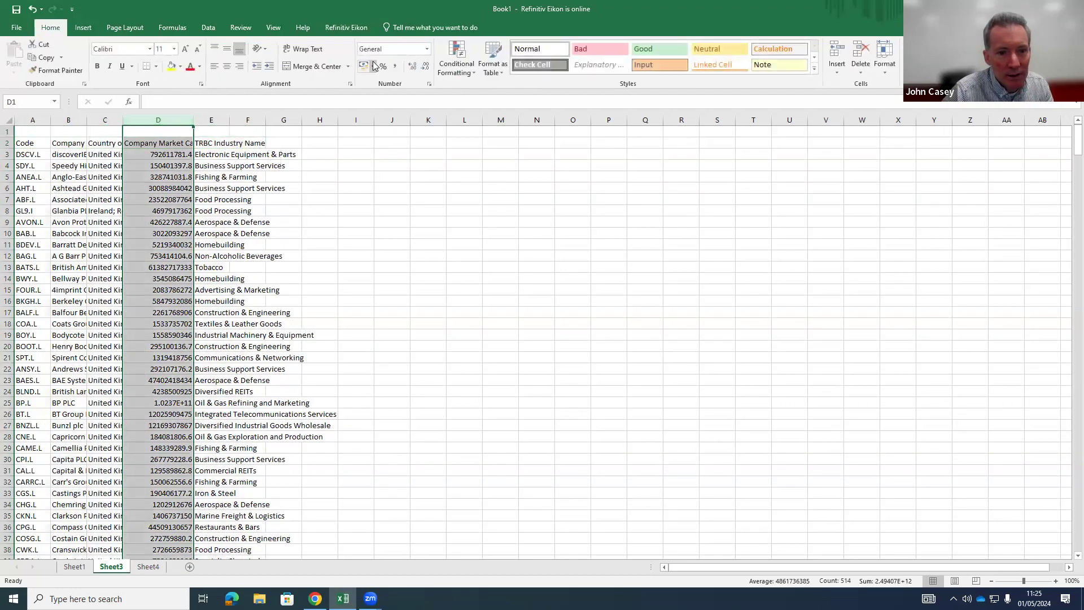
{"action": "left_click", "coordinate": [395, 67]}
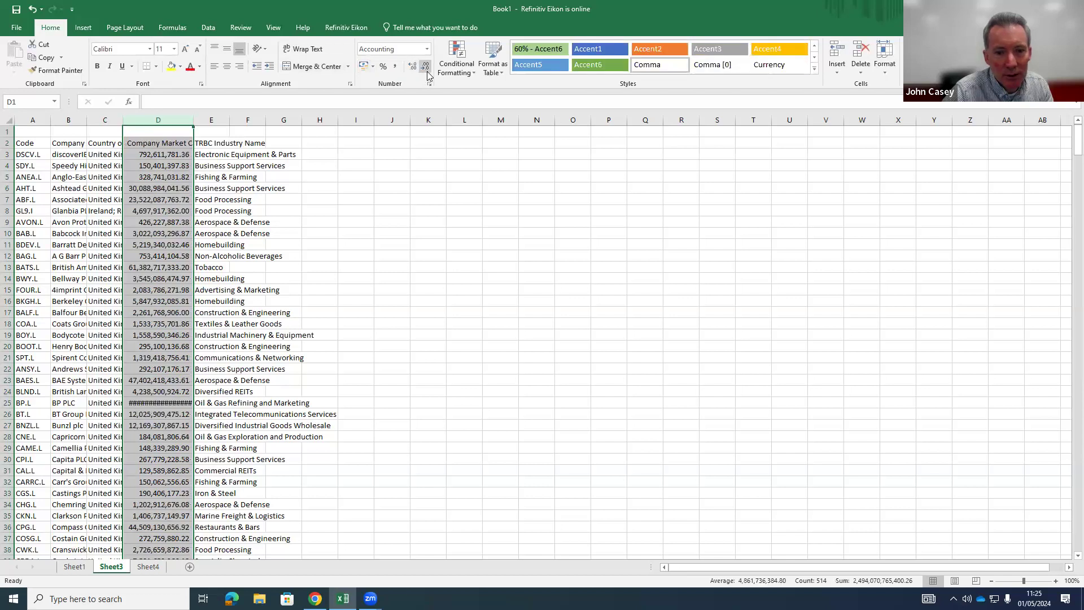
{"action": "left_click", "coordinate": [425, 66]}
{"action": "left_click", "coordinate": [425, 66]}
{"action": "left_click", "coordinate": [249, 236]}
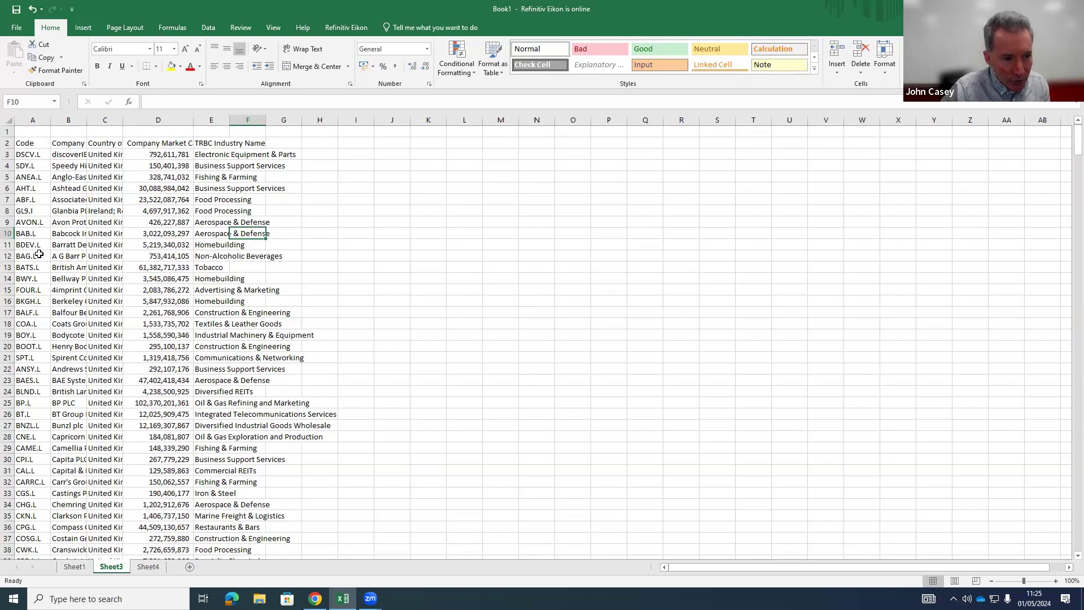
Step: Widen the company name, country, market cap and industry columns on Sheet3 to show more of their text
{"action": "left_click_drag", "start_coordinate": [87, 120], "coordinate": [172, 115]}
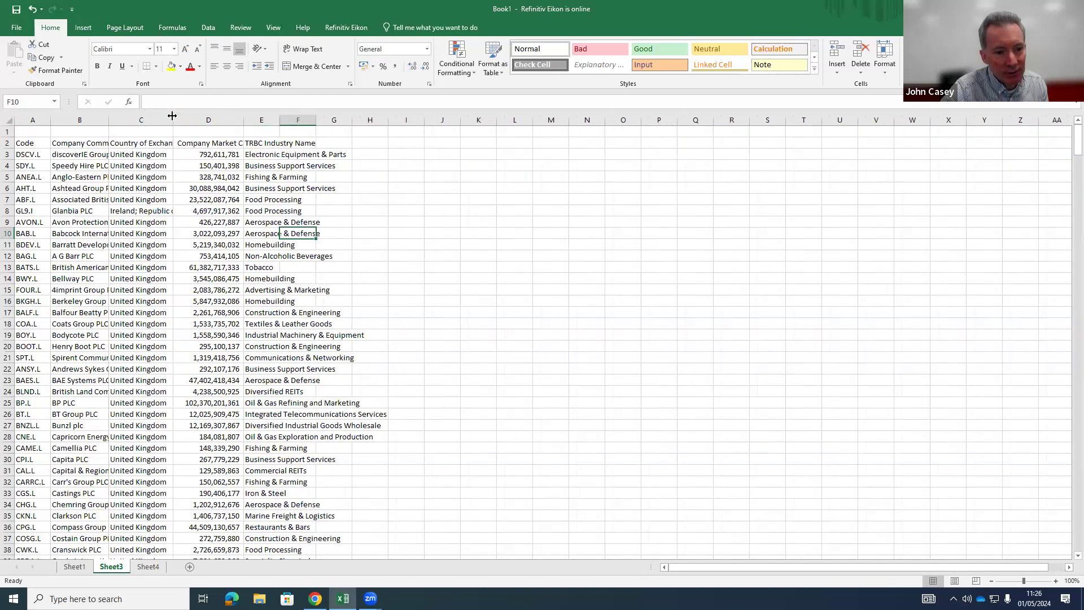
{"action": "left_click", "coordinate": [129, 215]}
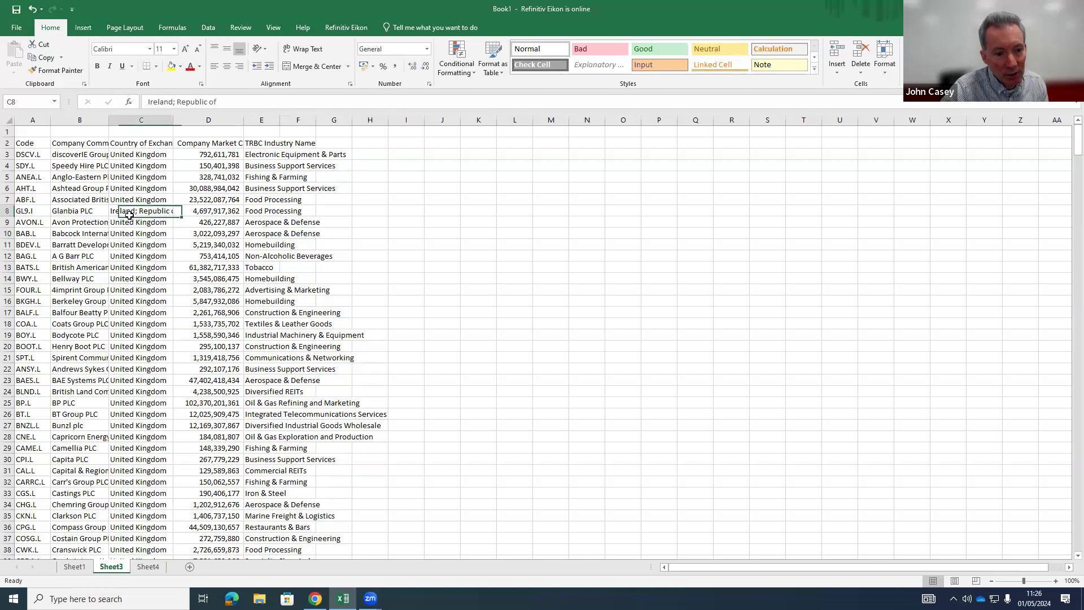
{"action": "left_click_drag", "start_coordinate": [244, 120], "coordinate": [332, 119]}
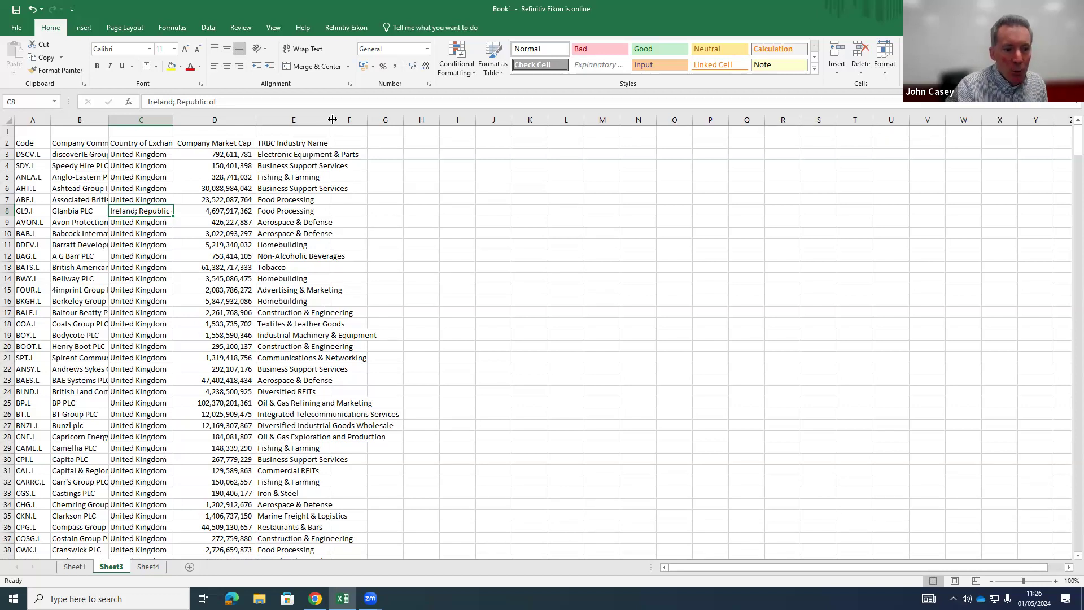
Step: Open the Refinitiv Formula Builder with cell H1 of Sheet3 selected
{"action": "left_click", "coordinate": [35, 158]}
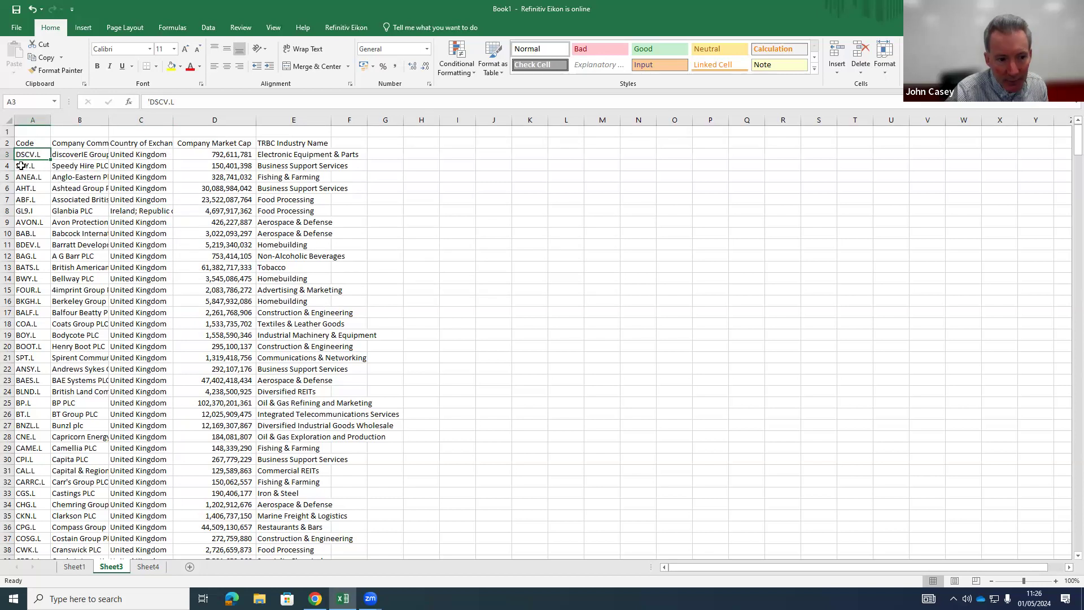
{"action": "left_click", "coordinate": [426, 153]}
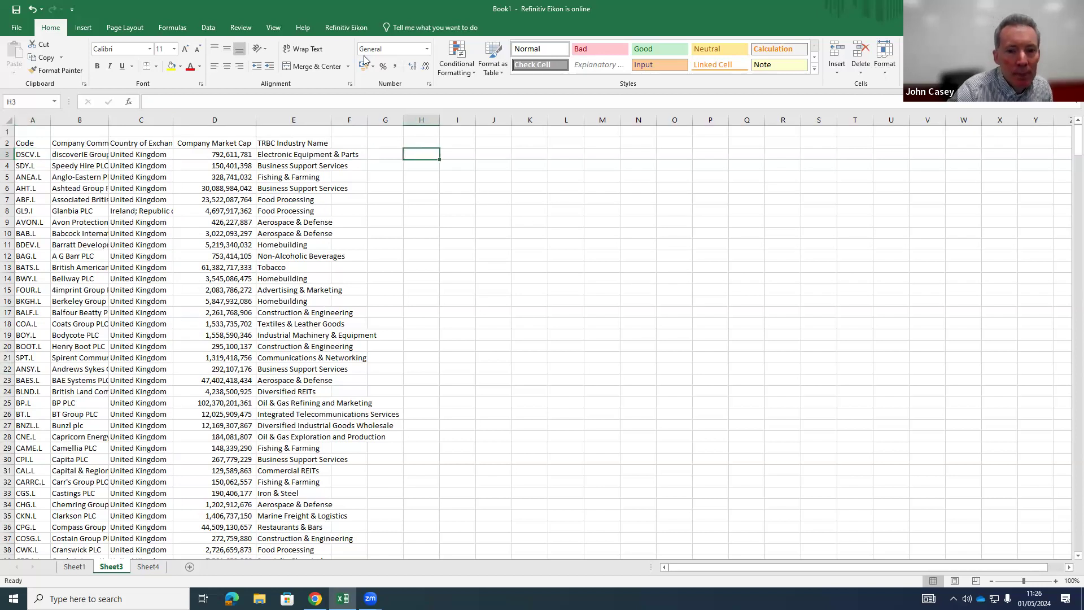
{"action": "left_click", "coordinate": [348, 28]}
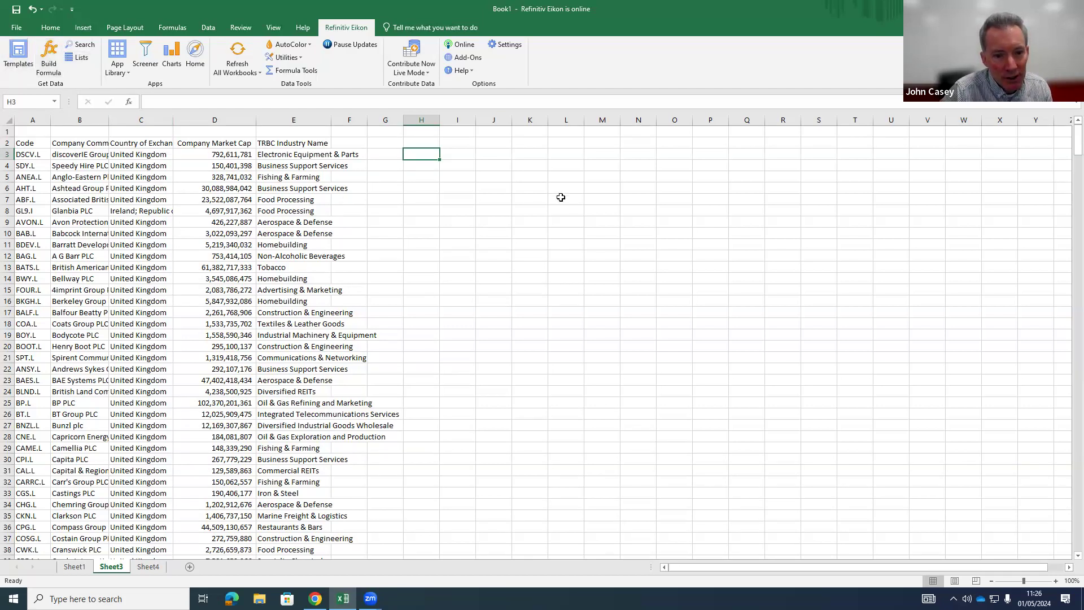
{"action": "left_click", "coordinate": [416, 143]}
{"action": "left_click", "coordinate": [416, 132]}
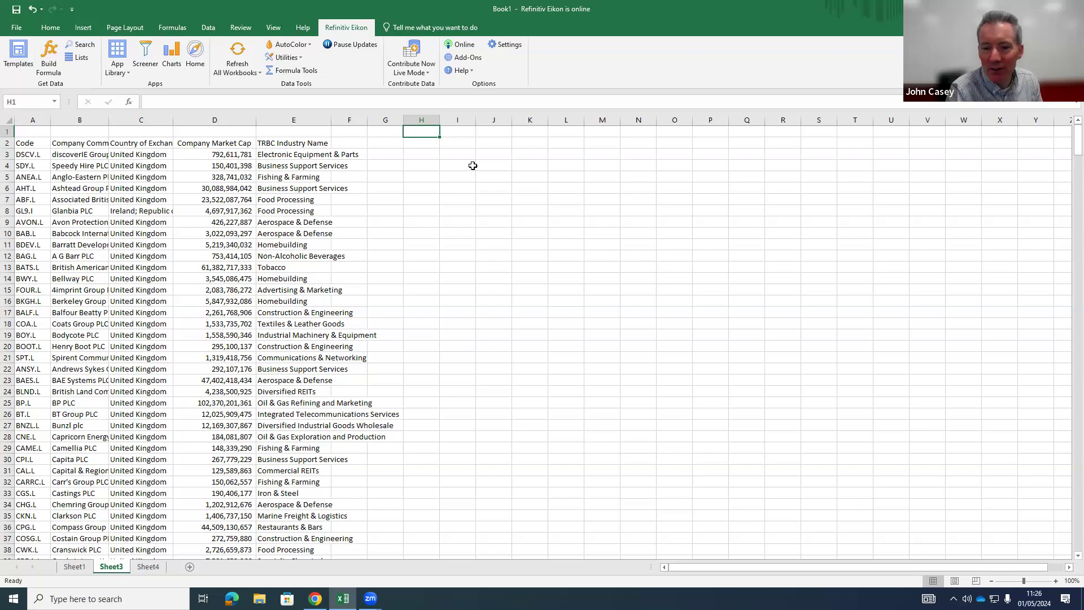
{"action": "left_click", "coordinate": [48, 70]}
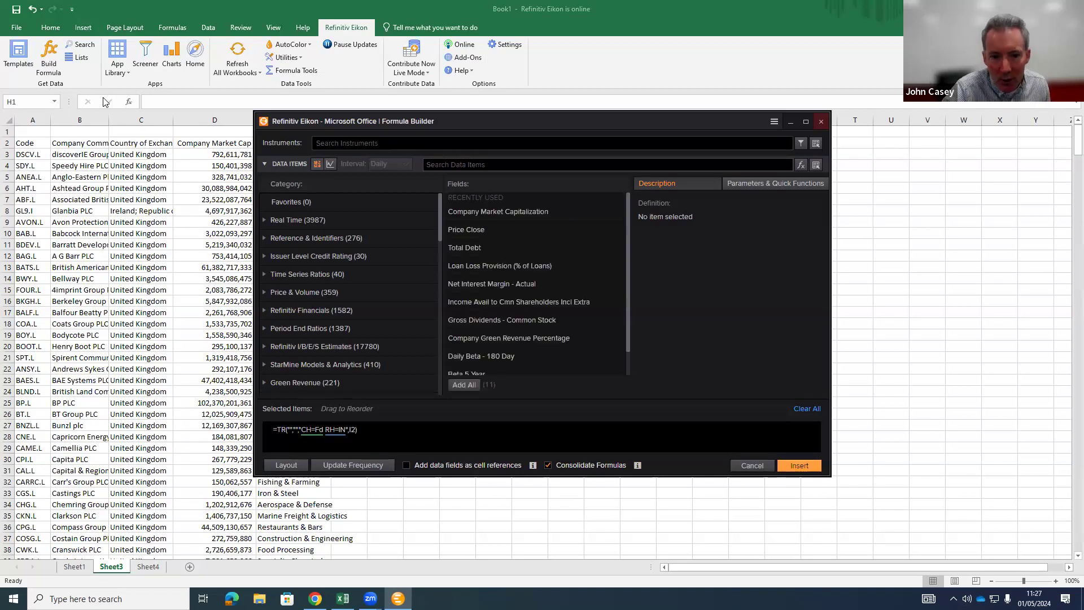
Step: Set the formula's instrument to a reference to the first company code in cell A3
{"action": "left_click", "coordinate": [324, 143]}
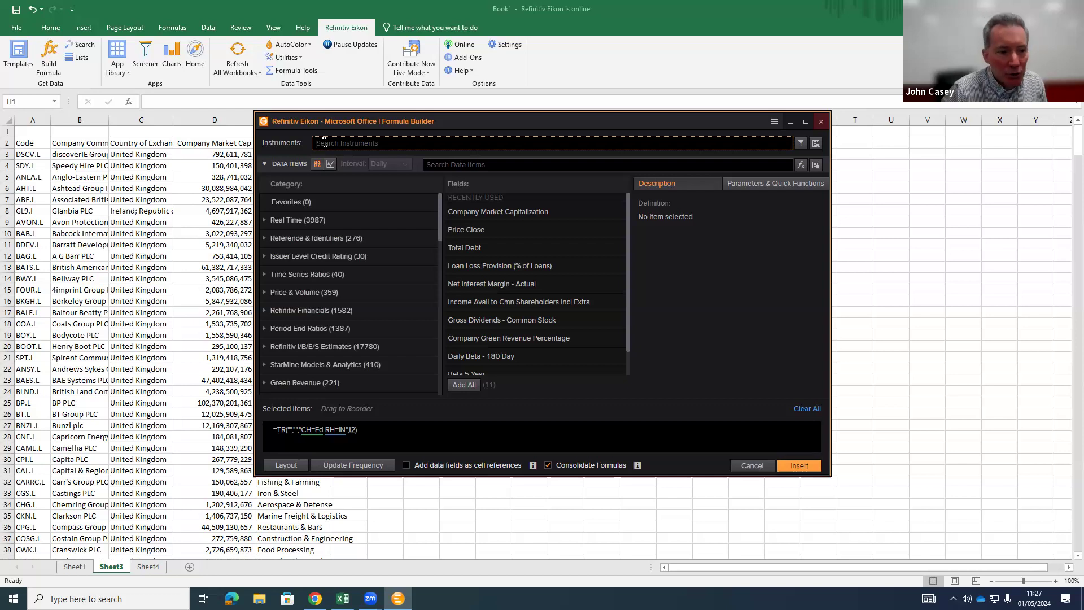
{"action": "left_click", "coordinate": [815, 145]}
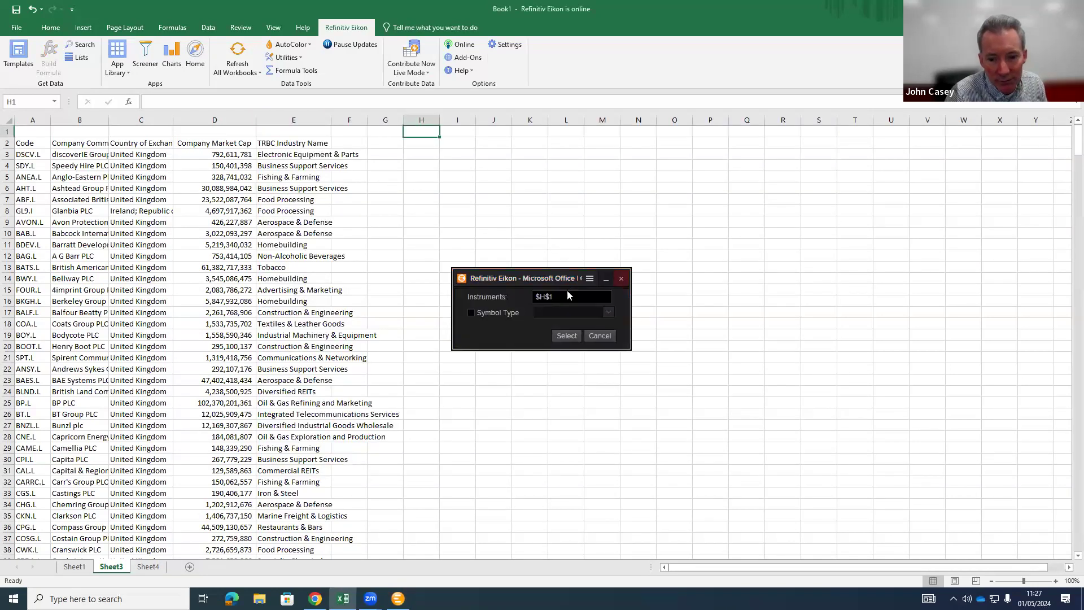
{"action": "left_click", "coordinate": [25, 155]}
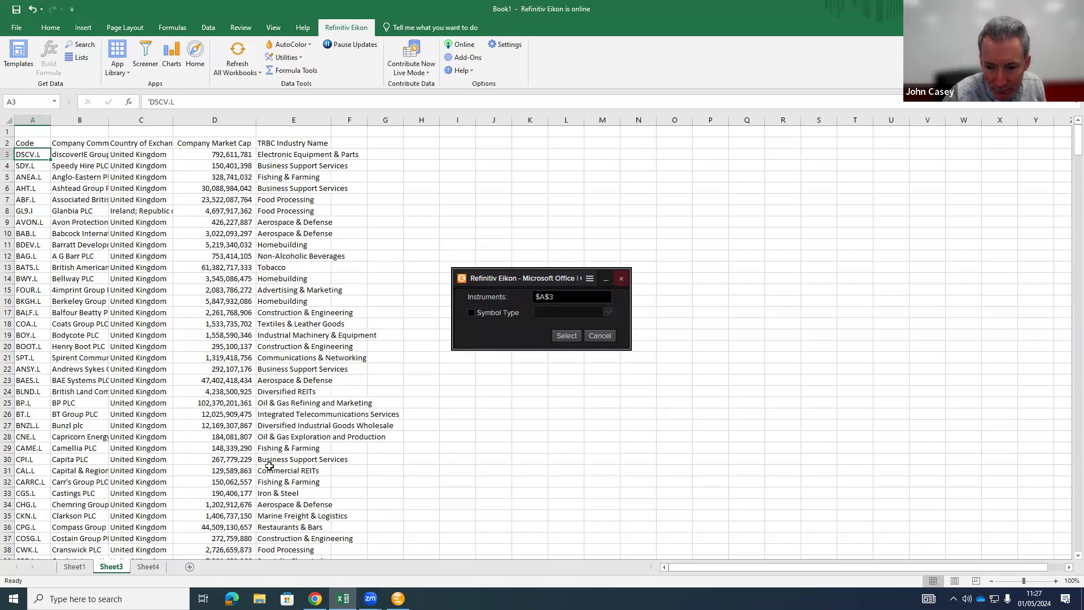
{"action": "left_click", "coordinate": [566, 336]}
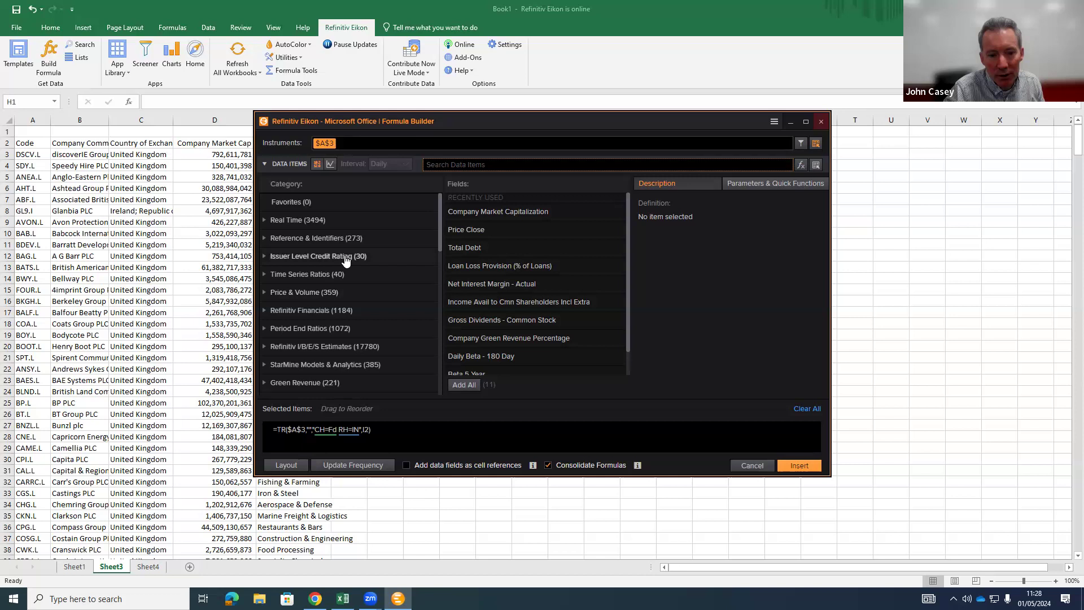
Step: Add Total Debt from the Refinitiv Financials Standardized Balance Sheet as a series covering the last 5 FY periods
{"action": "left_click", "coordinate": [312, 311]}
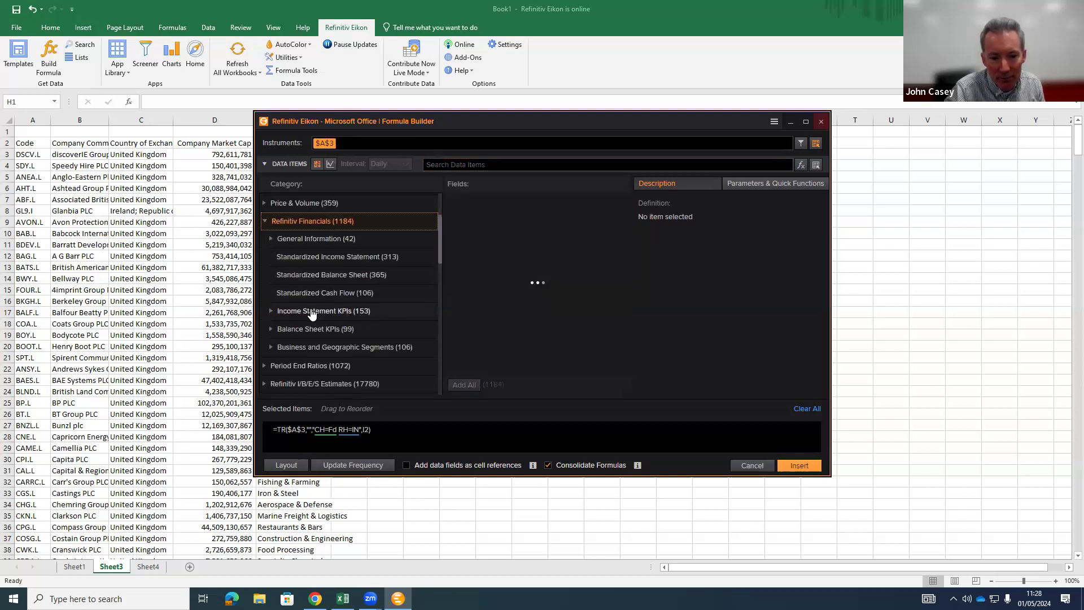
{"action": "left_click", "coordinate": [316, 279]}
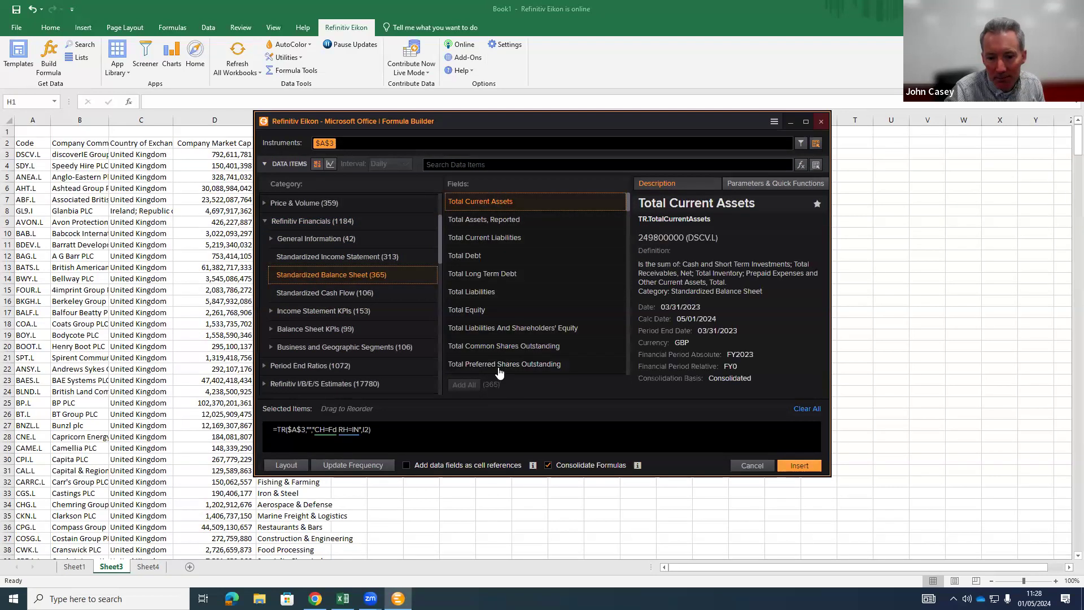
{"action": "left_click", "coordinate": [462, 263]}
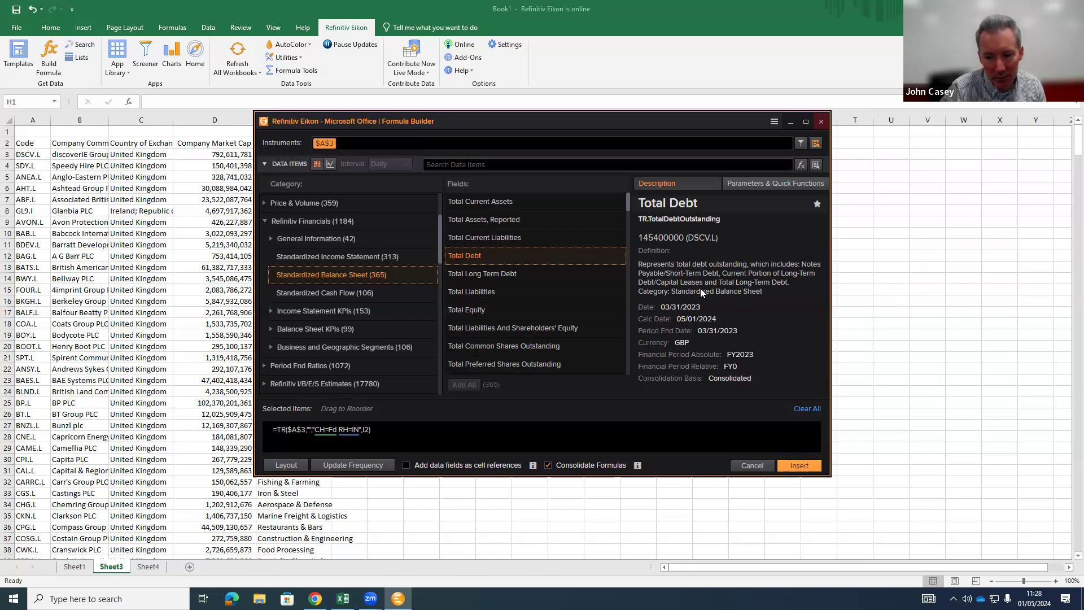
{"action": "mouse_move", "coordinate": [552, 263]}
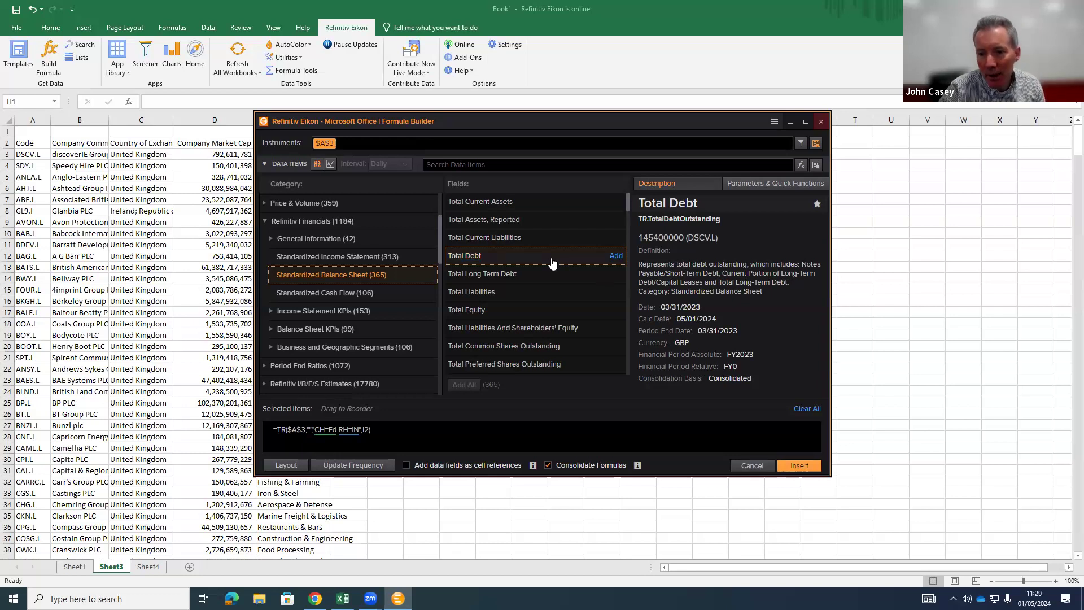
{"action": "left_click", "coordinate": [768, 184]}
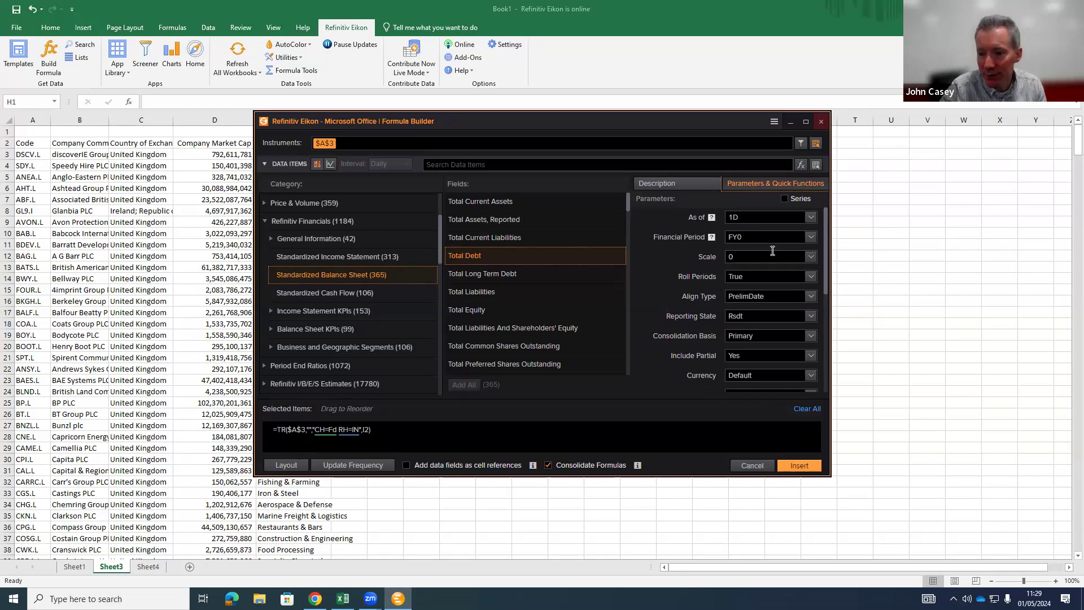
{"action": "left_click", "coordinate": [784, 199]}
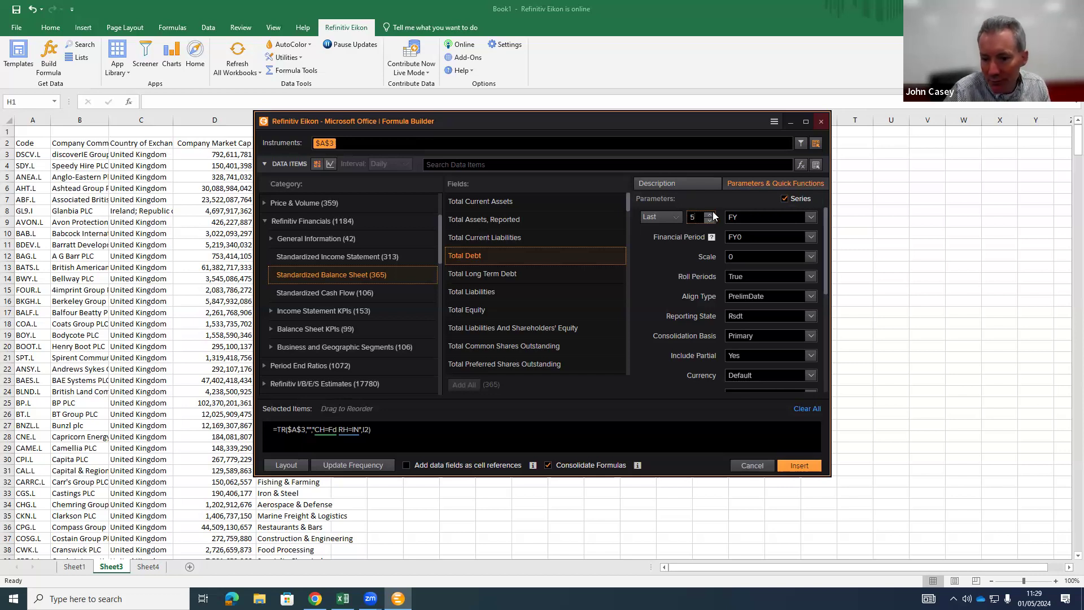
{"action": "left_click", "coordinate": [615, 256]}
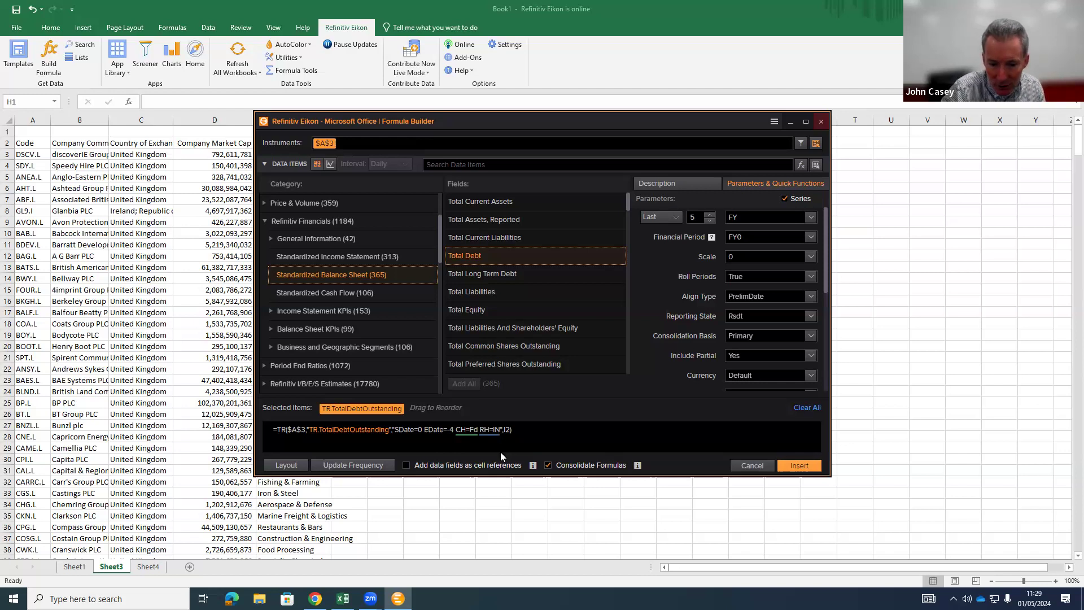
Step: Transpose the Total Debt formula's layout, move Instrument to the column headers and remove Field from them
{"action": "left_click", "coordinate": [285, 465]}
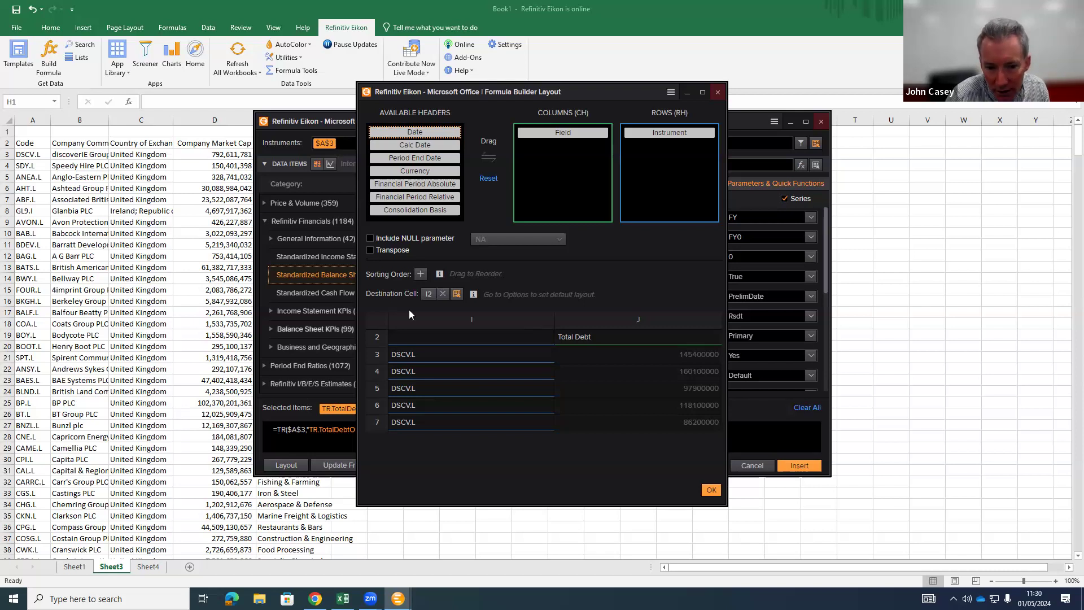
{"action": "left_click", "coordinate": [369, 250]}
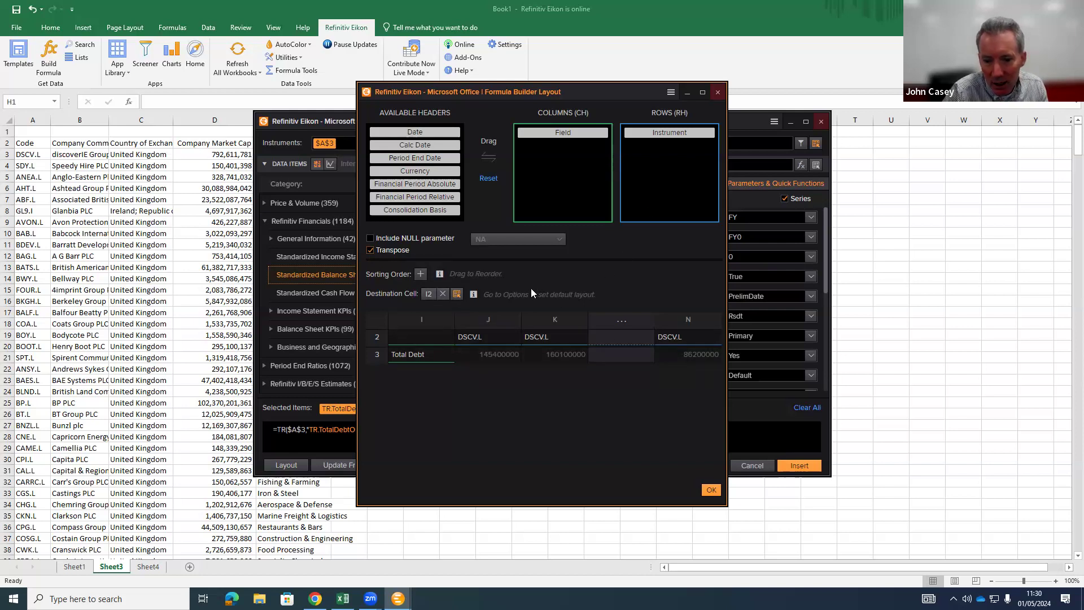
{"action": "left_click_drag", "start_coordinate": [660, 135], "coordinate": [521, 154]}
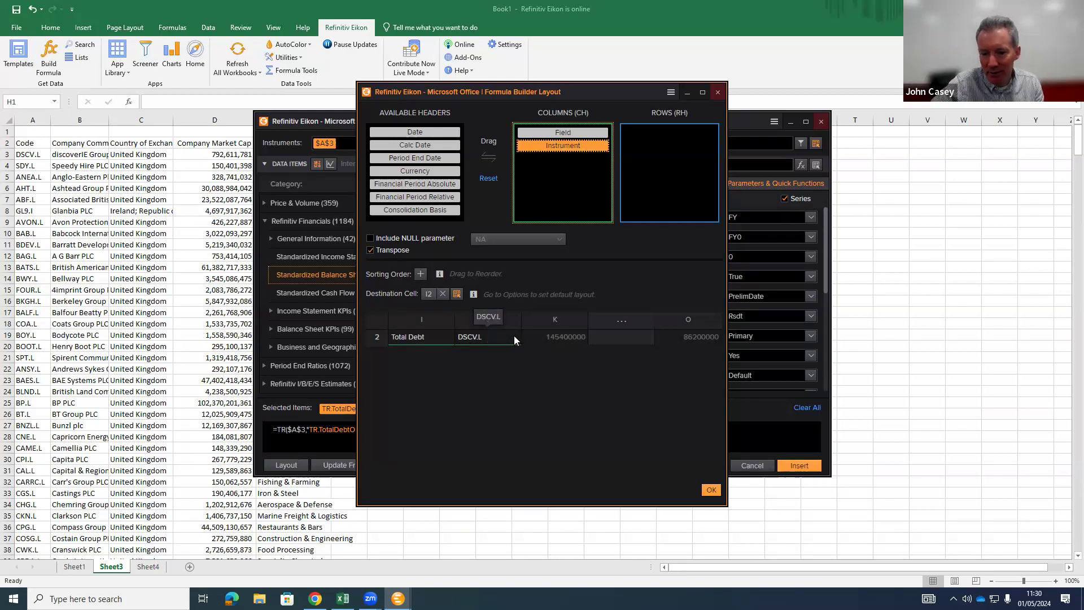
{"action": "left_click_drag", "start_coordinate": [556, 135], "coordinate": [379, 215]}
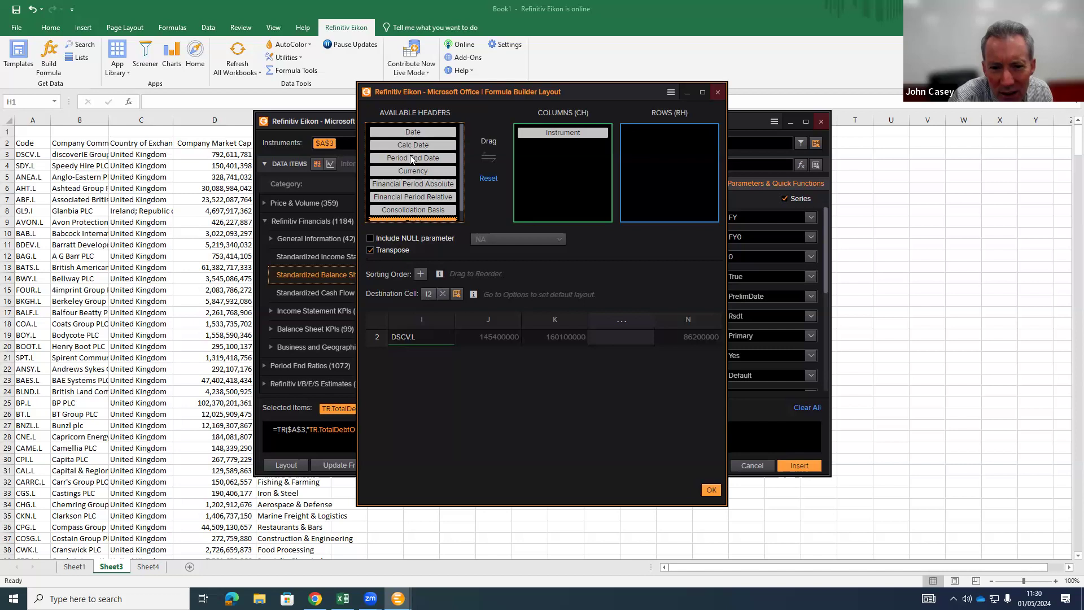
Step: Try Date and Financial Period Absolute as row headers, settle on only Financial Period Relative, and insert the formula
{"action": "left_click_drag", "start_coordinate": [410, 134], "coordinate": [669, 132]}
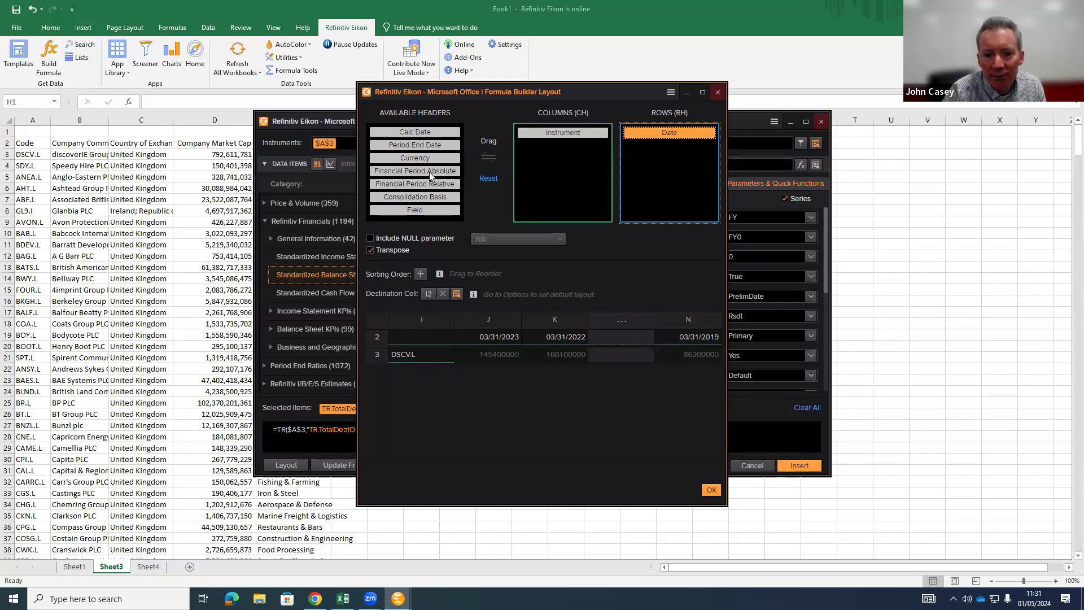
{"action": "left_click_drag", "start_coordinate": [430, 172], "coordinate": [391, 210]}
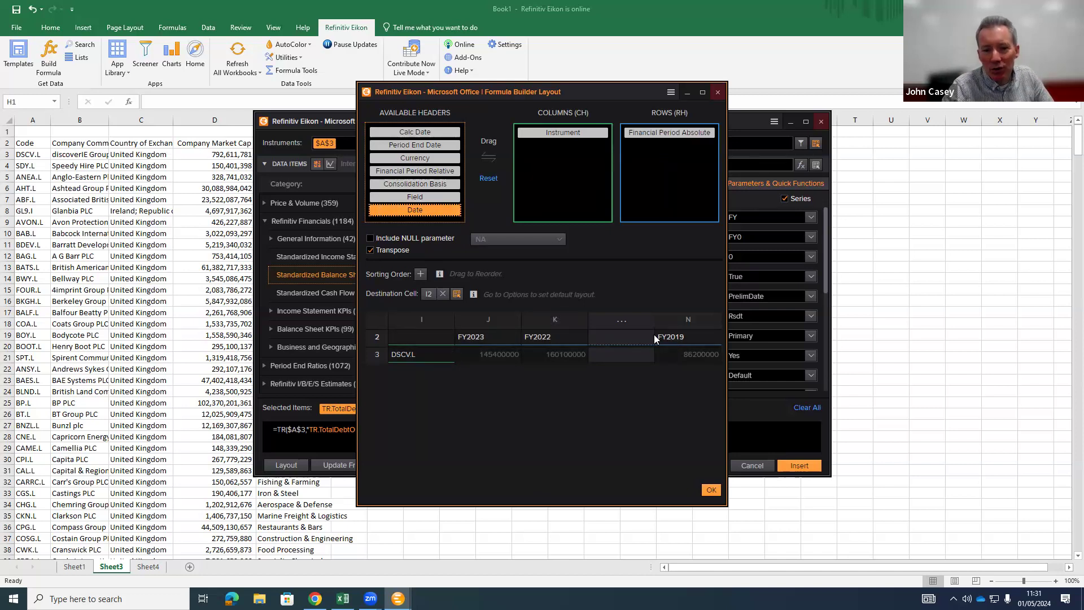
{"action": "left_click_drag", "start_coordinate": [410, 171], "coordinate": [628, 151]}
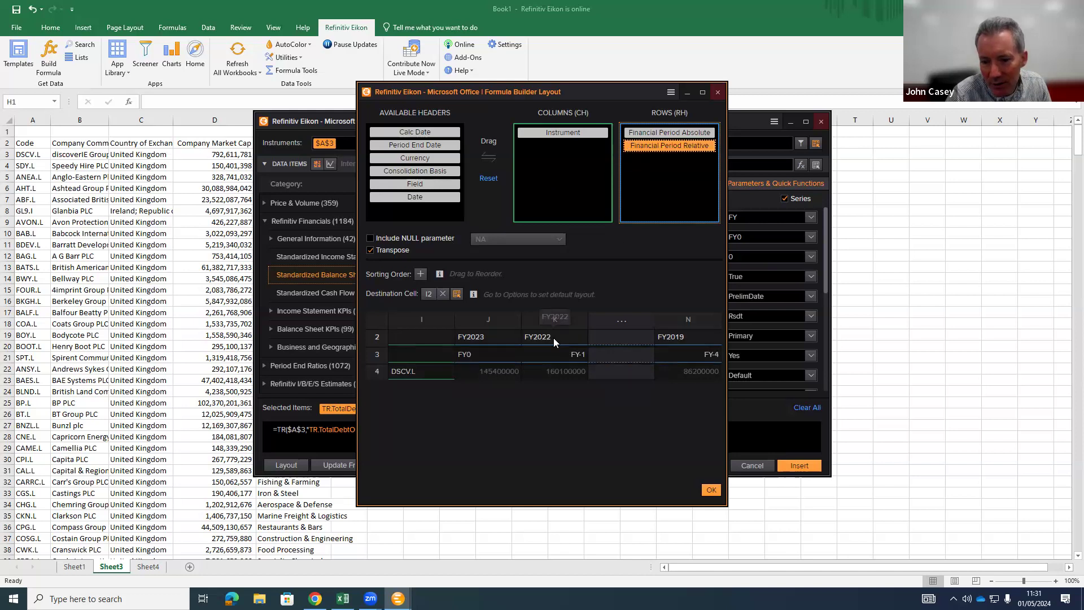
{"action": "left_click_drag", "start_coordinate": [660, 137], "coordinate": [381, 208]}
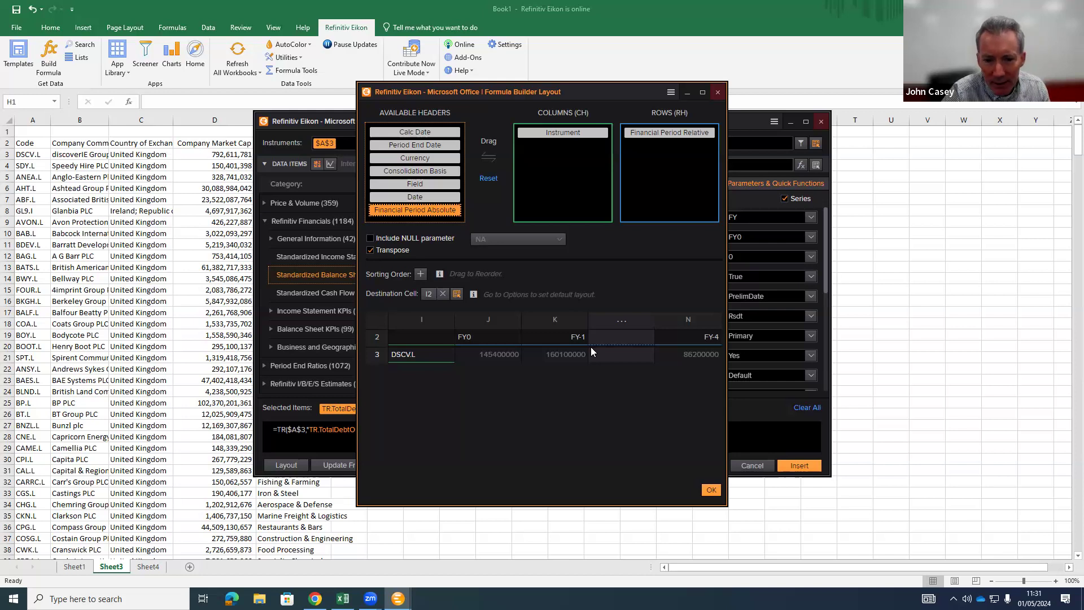
{"action": "left_click", "coordinate": [710, 490]}
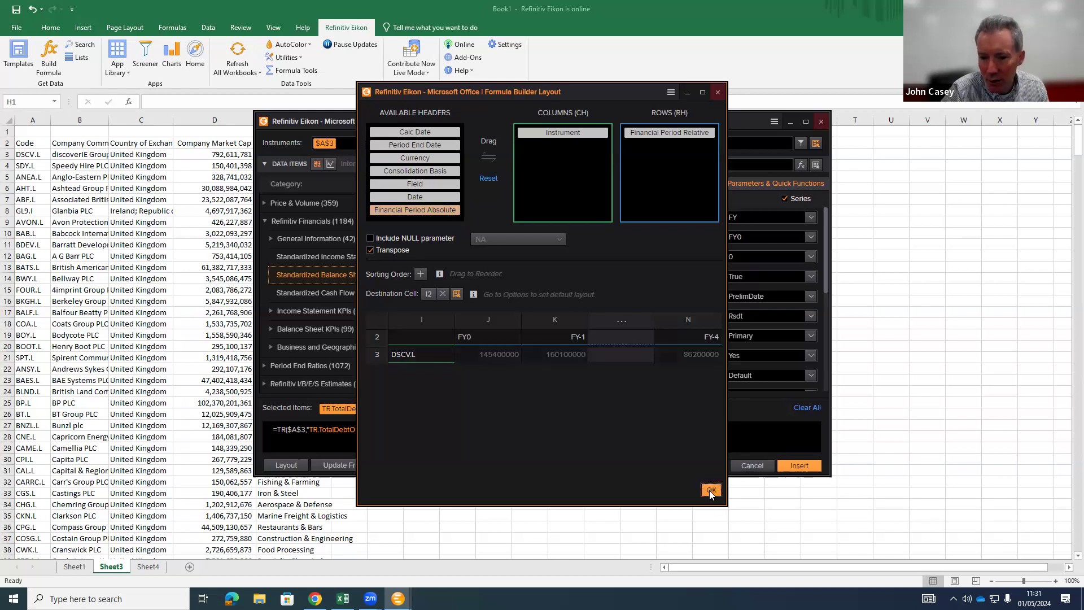
{"action": "left_click", "coordinate": [799, 465]}
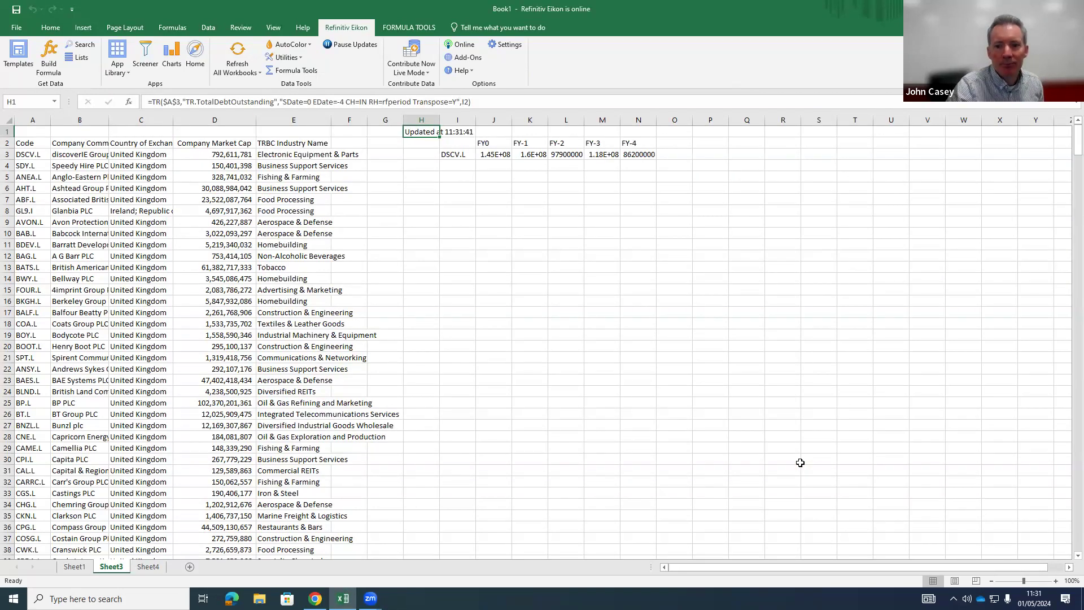
Step: Widen columns J to N and format them in comma style with no decimal places
{"action": "left_click", "coordinate": [507, 120]}
{"action": "left_click_drag", "start_coordinate": [514, 121], "coordinate": [633, 121]}
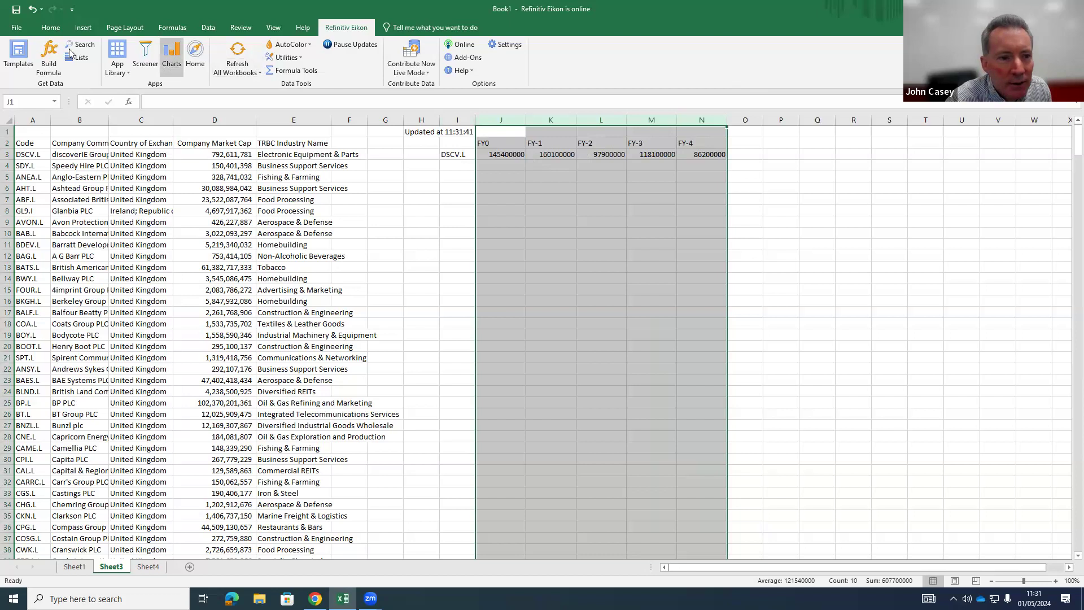
{"action": "left_click", "coordinate": [50, 28]}
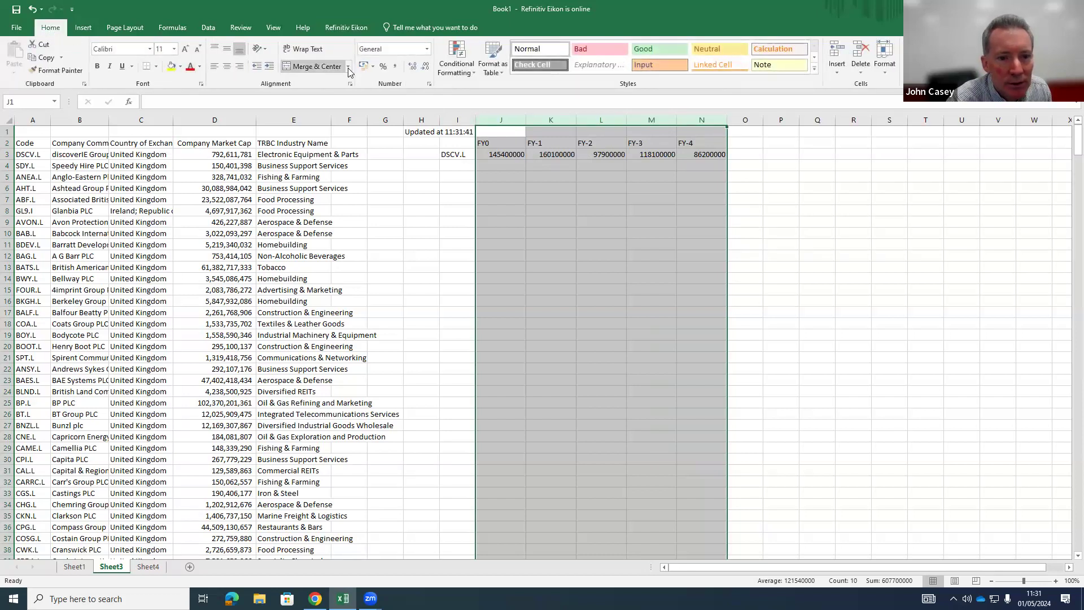
{"action": "left_click", "coordinate": [394, 66]}
{"action": "left_click", "coordinate": [425, 68]}
{"action": "left_click", "coordinate": [425, 67]}
{"action": "left_click", "coordinate": [507, 240]}
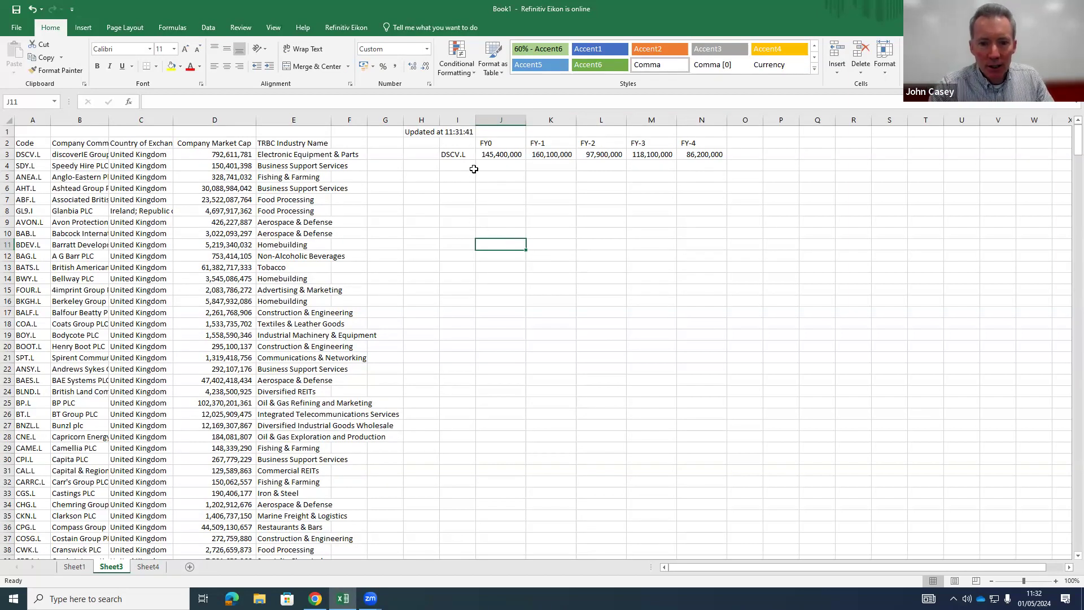
Step: Change the instrument reference in the H1 formula from absolute to the relative reference A3
{"action": "left_click", "coordinate": [458, 156]}
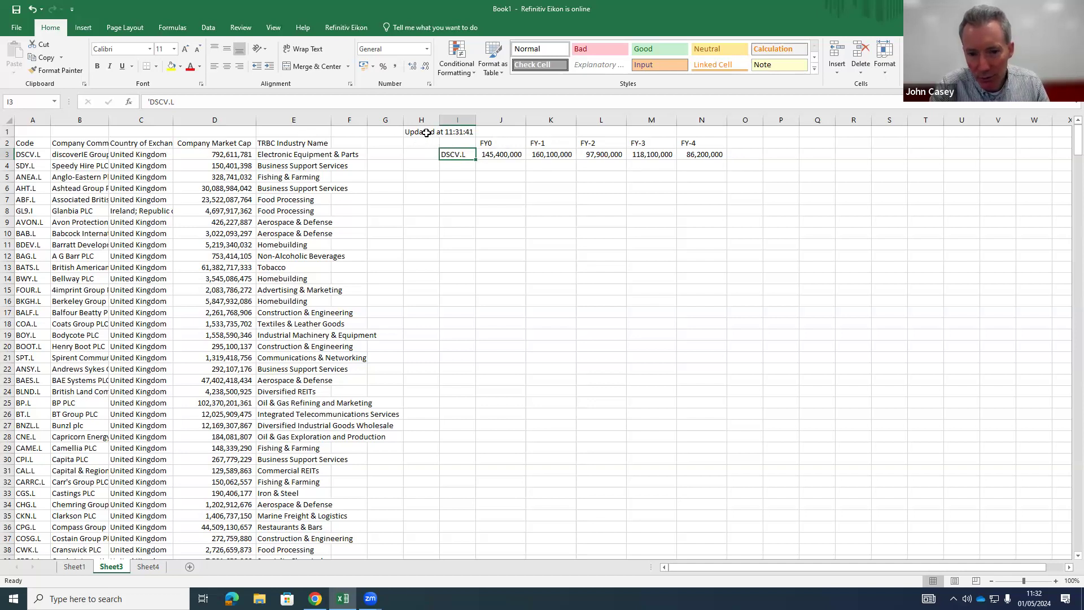
{"action": "left_click", "coordinate": [425, 133]}
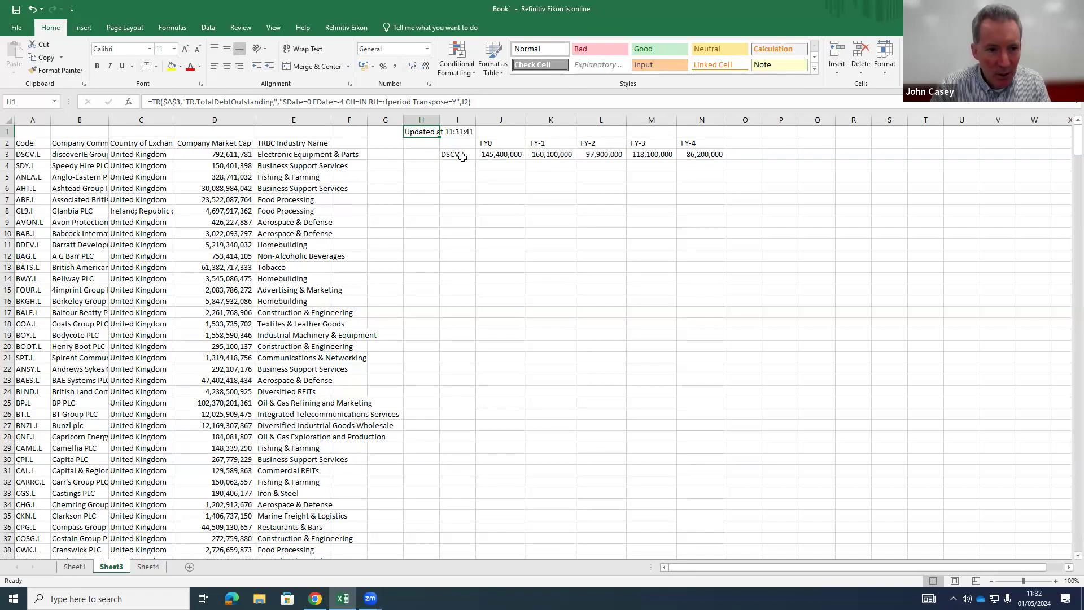
{"action": "key", "text": "F2"}
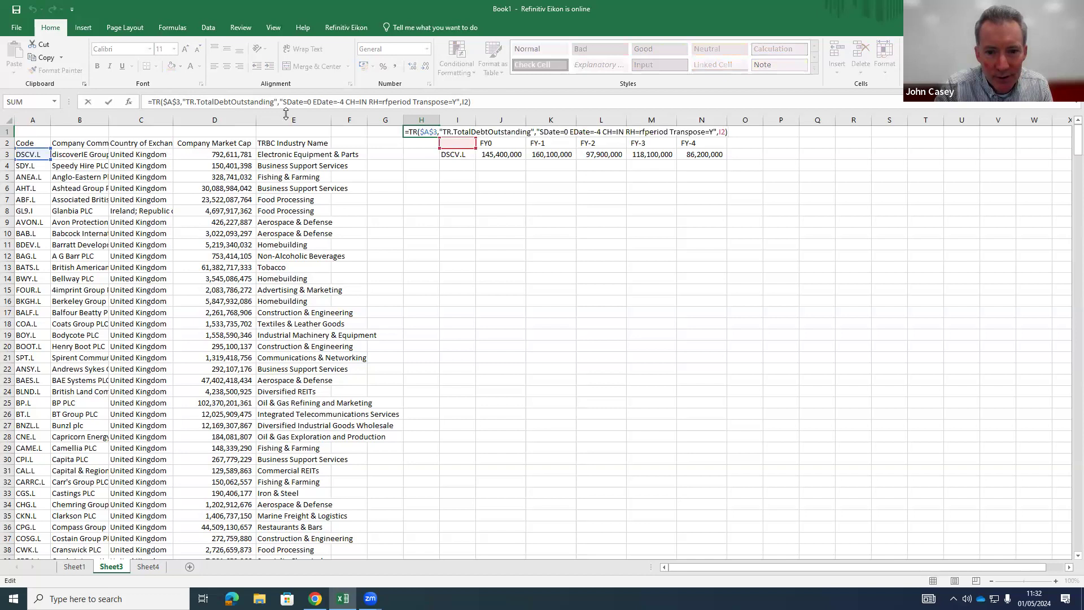
{"action": "left_click", "coordinate": [163, 101]}
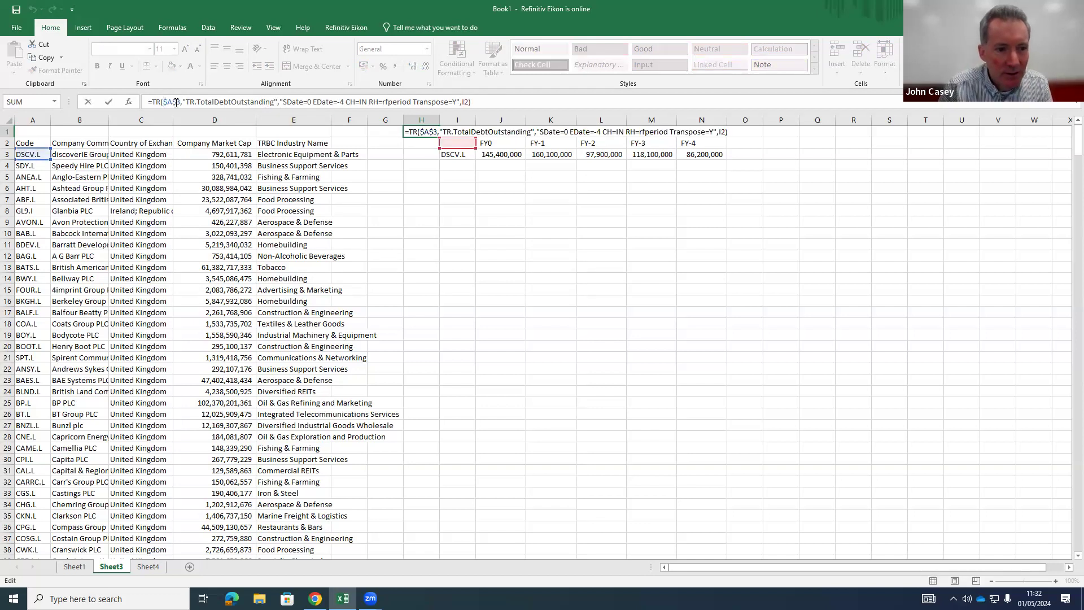
{"action": "key", "text": "Delete"}
{"action": "key", "text": "Delete"}
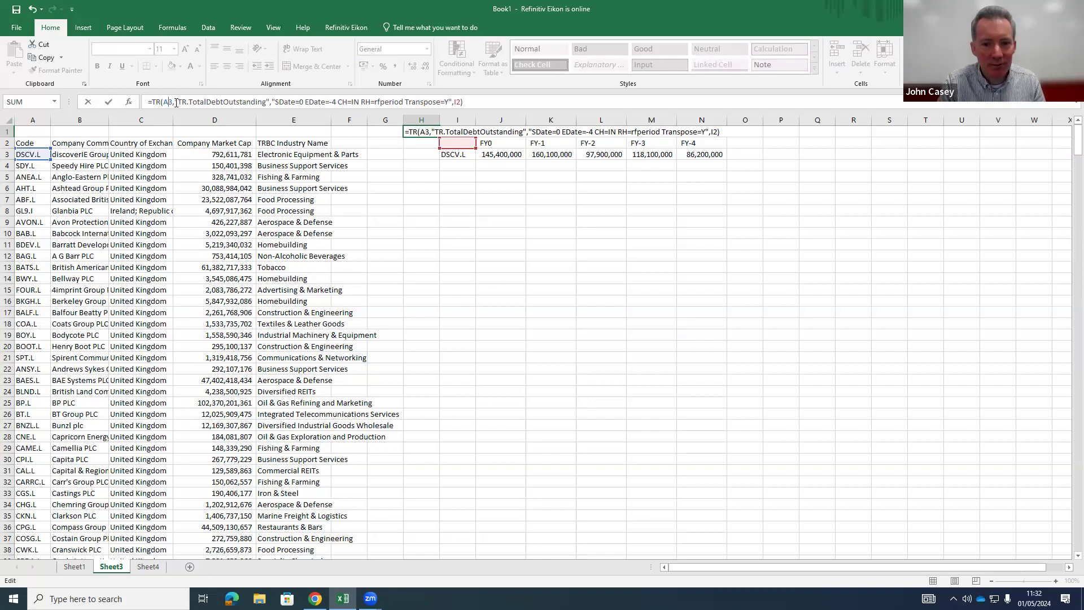
{"action": "key", "text": "ctrl+Return"}
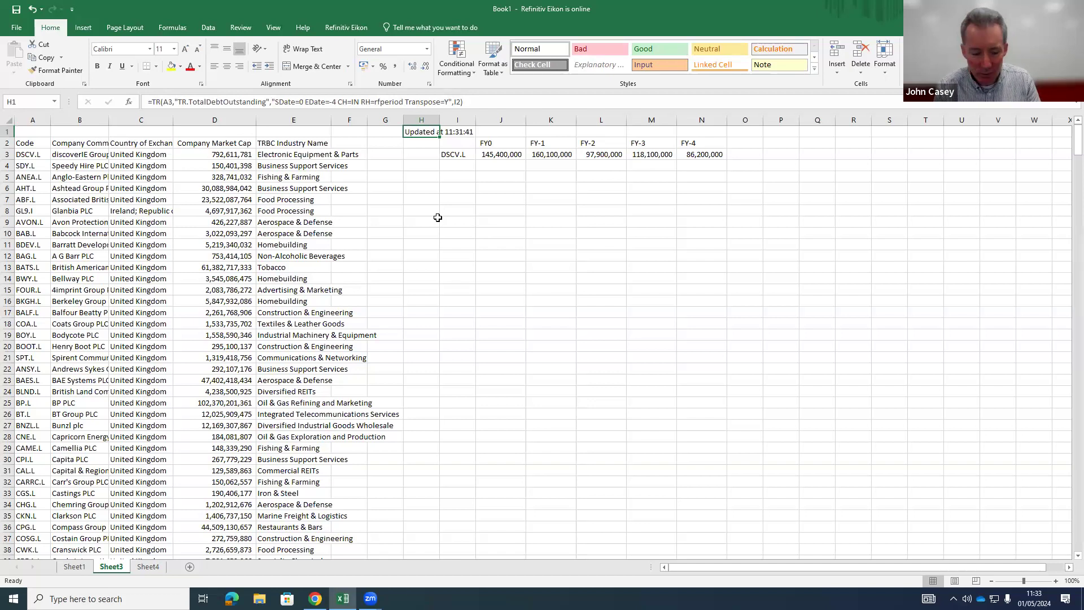
Step: Copy the Total Debt formula from H1 to H8 and widen columns J to N to fit the figures
{"action": "key", "text": "ctrl+c"}
{"action": "key", "text": "Down"}
{"action": "key", "text": "Down"}
{"action": "key", "text": "Down"}
{"action": "key", "text": "Down"}
{"action": "key", "text": "Down"}
{"action": "key", "text": "Down"}
{"action": "key", "text": "Down"}
{"action": "key", "text": "Return"}
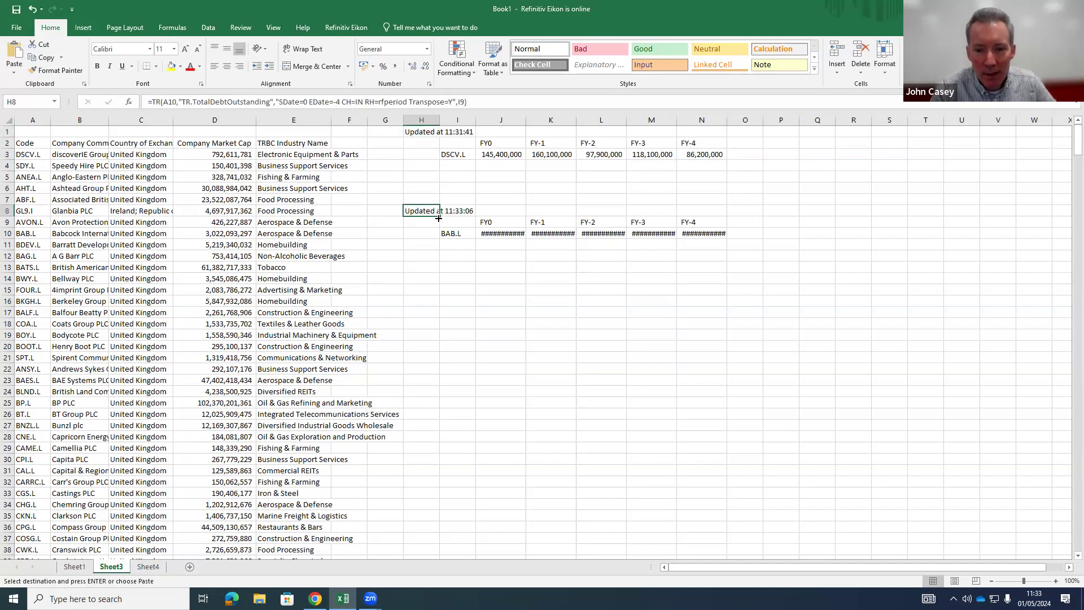
{"action": "left_click_drag", "start_coordinate": [525, 119], "coordinate": [781, 121]}
{"action": "mouse_move", "coordinate": [370, 598]}
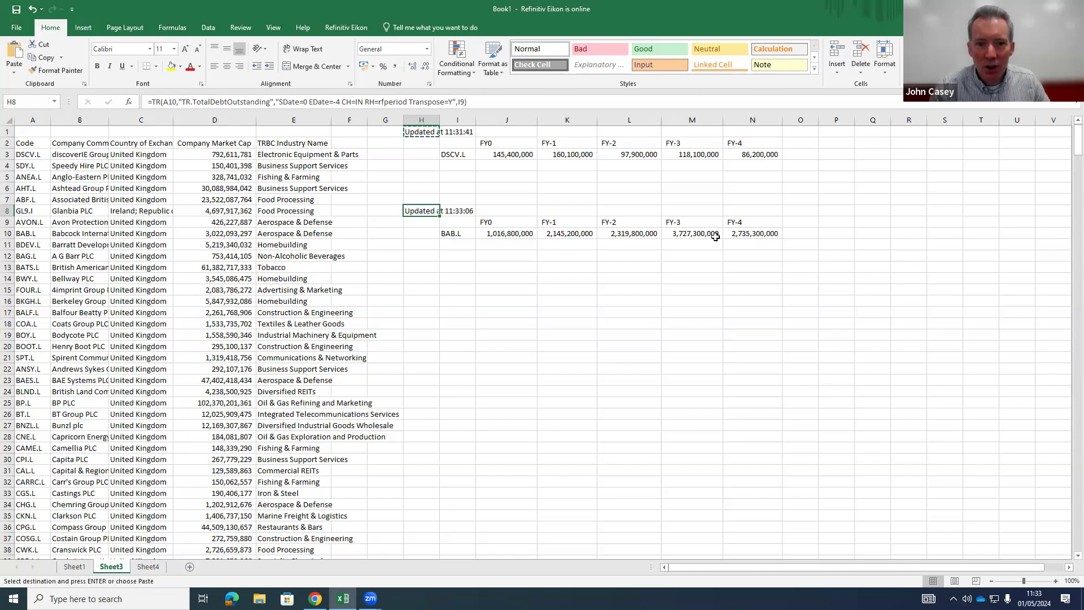
Step: Reopen the H8 formula in the Formula Builder and remove Financial Period Relative from its layout's row headers
{"action": "left_click", "coordinate": [346, 27]}
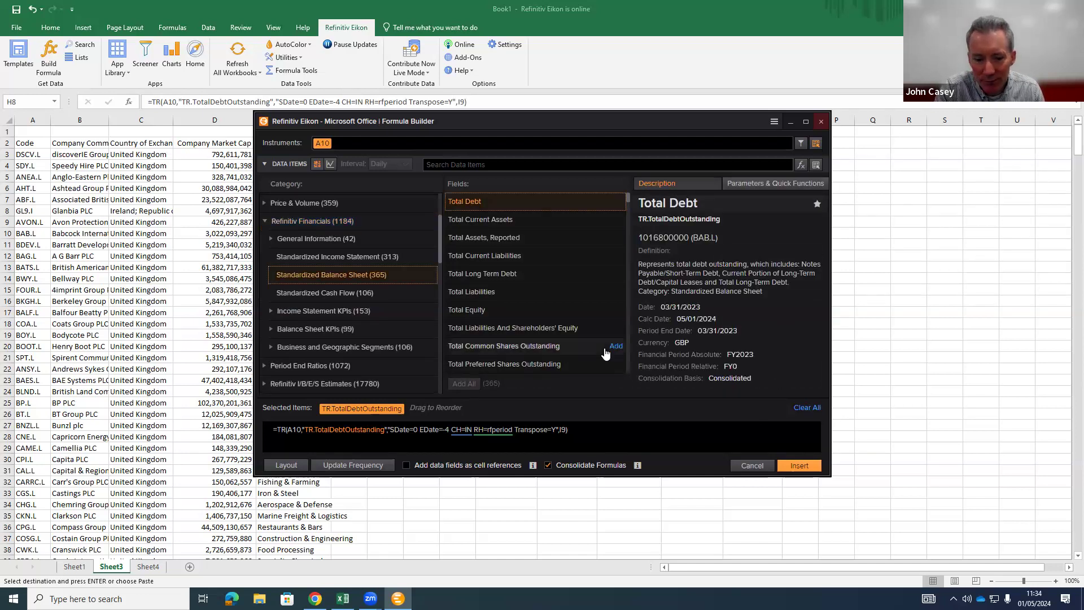
{"action": "left_click", "coordinate": [286, 465]}
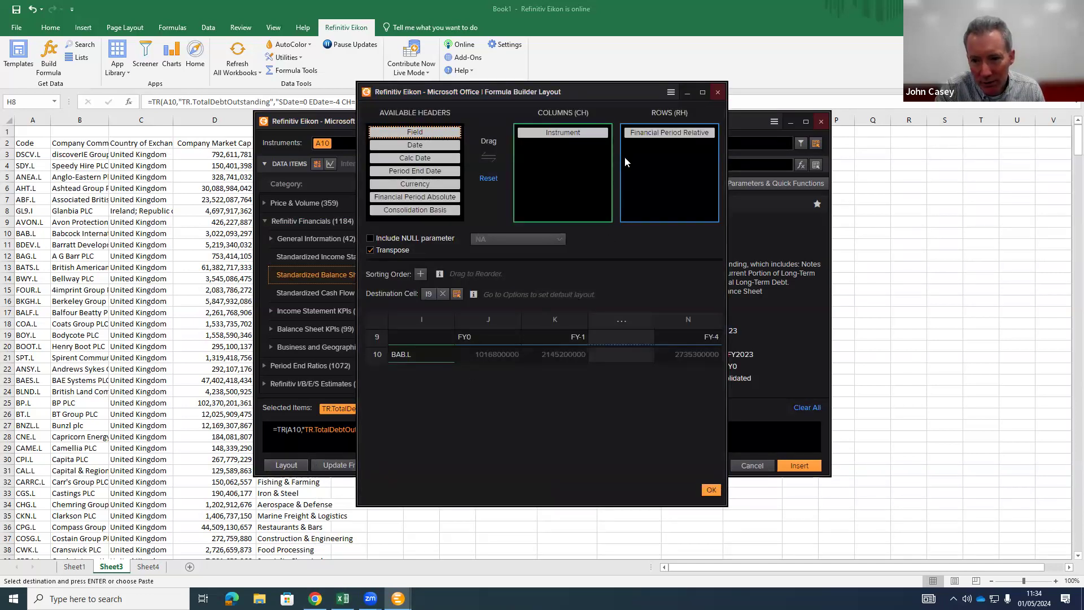
{"action": "left_click_drag", "start_coordinate": [649, 134], "coordinate": [379, 213]}
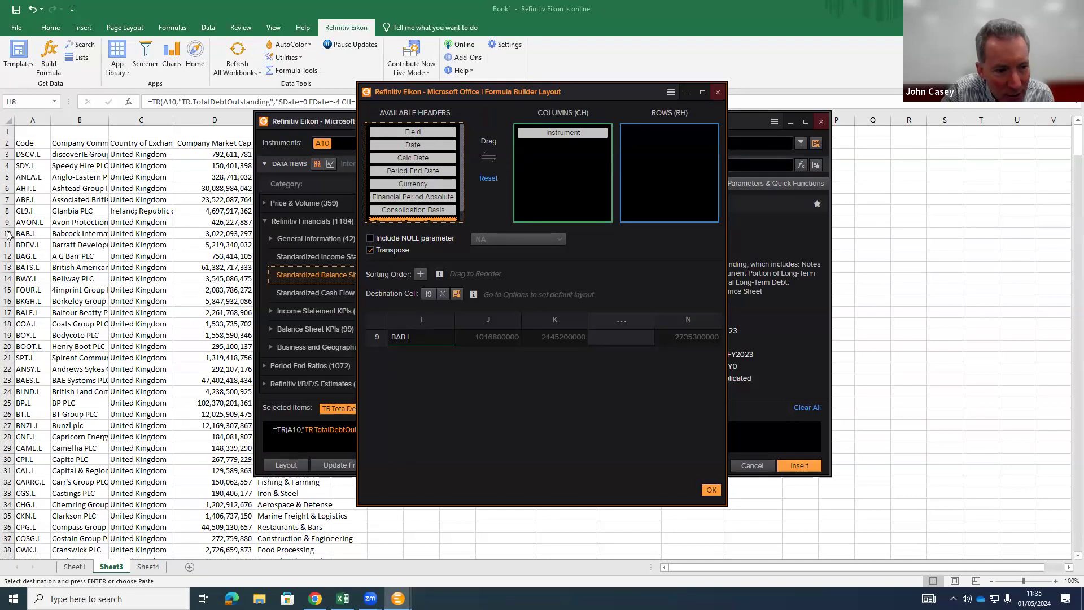
Step: Set the layout's destination cell to the relative reference H9 and insert the revised formula
{"action": "left_click", "coordinate": [443, 294]}
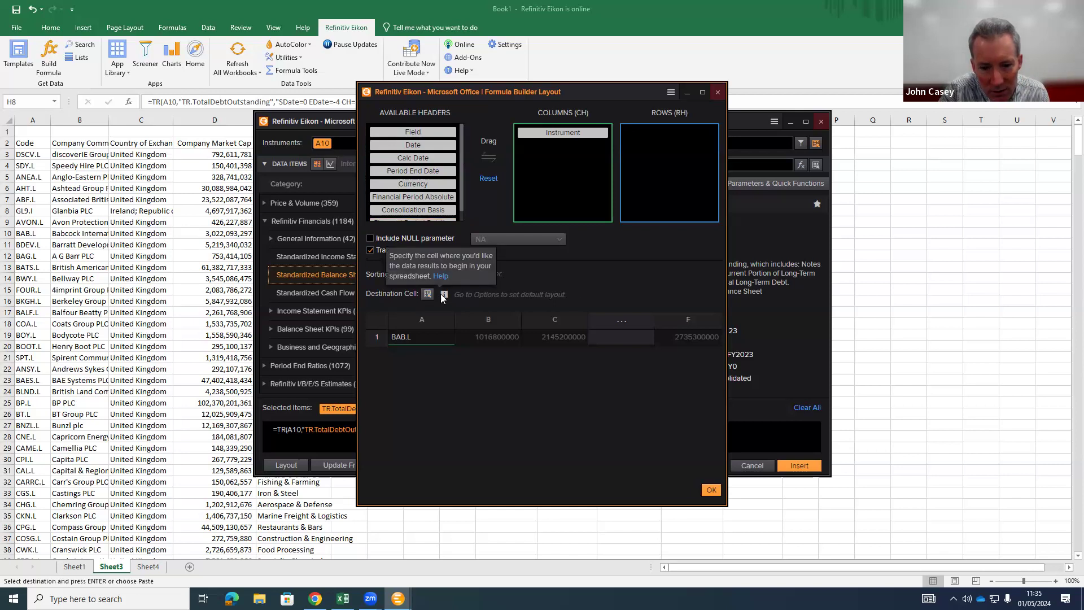
{"action": "left_click", "coordinate": [428, 293]}
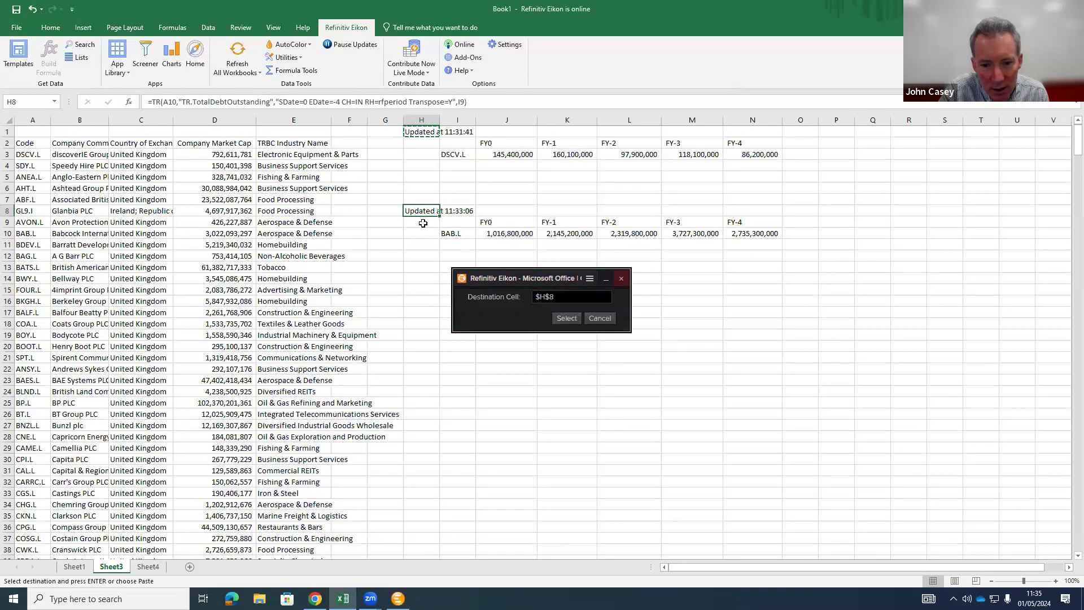
{"action": "left_click", "coordinate": [420, 220]}
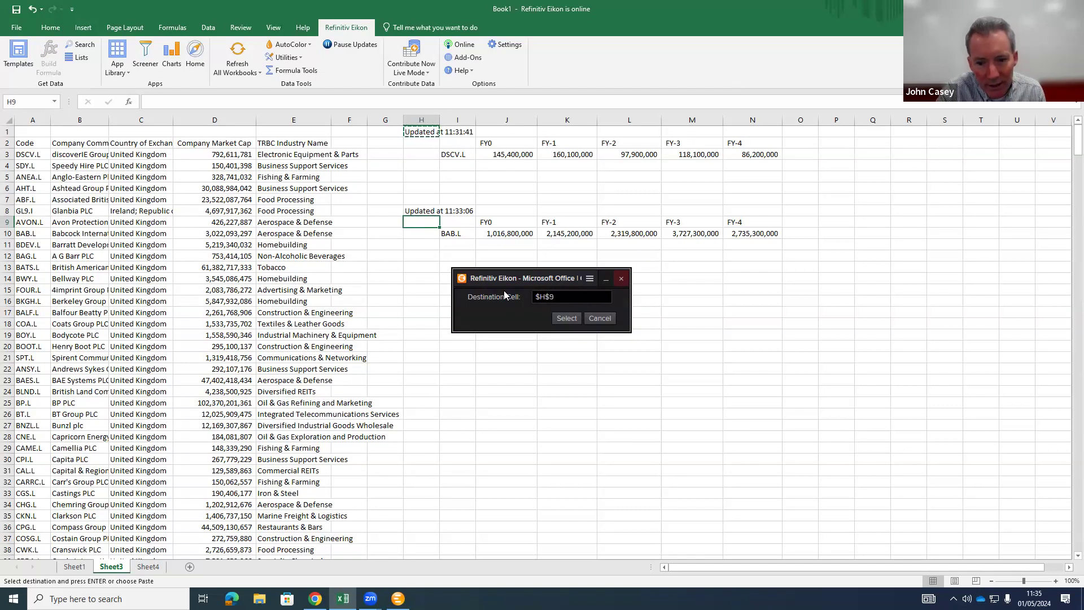
{"action": "left_click", "coordinate": [557, 298]}
{"action": "key", "text": "Left"}
{"action": "key", "text": "BackSpace"}
{"action": "key", "text": "BackSpace"}
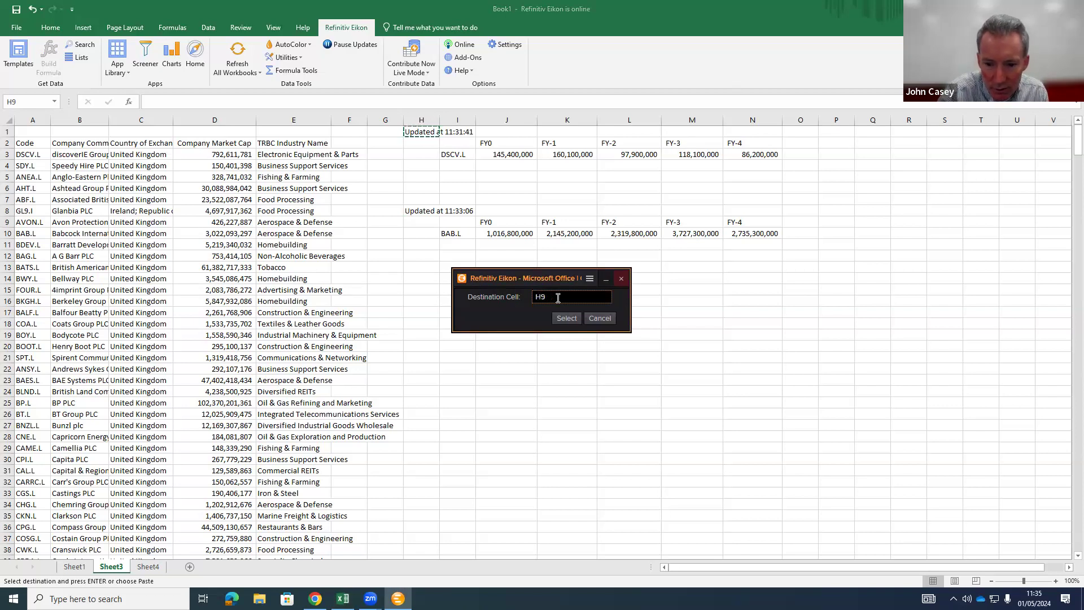
{"action": "left_click", "coordinate": [560, 314]}
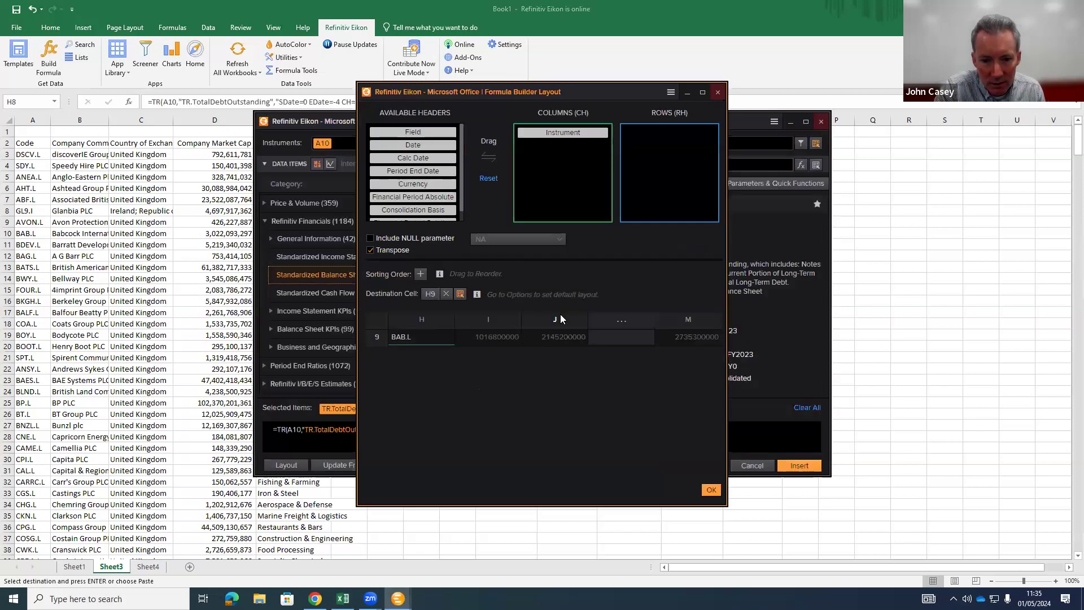
{"action": "left_click", "coordinate": [710, 490]}
{"action": "left_click", "coordinate": [800, 465]}
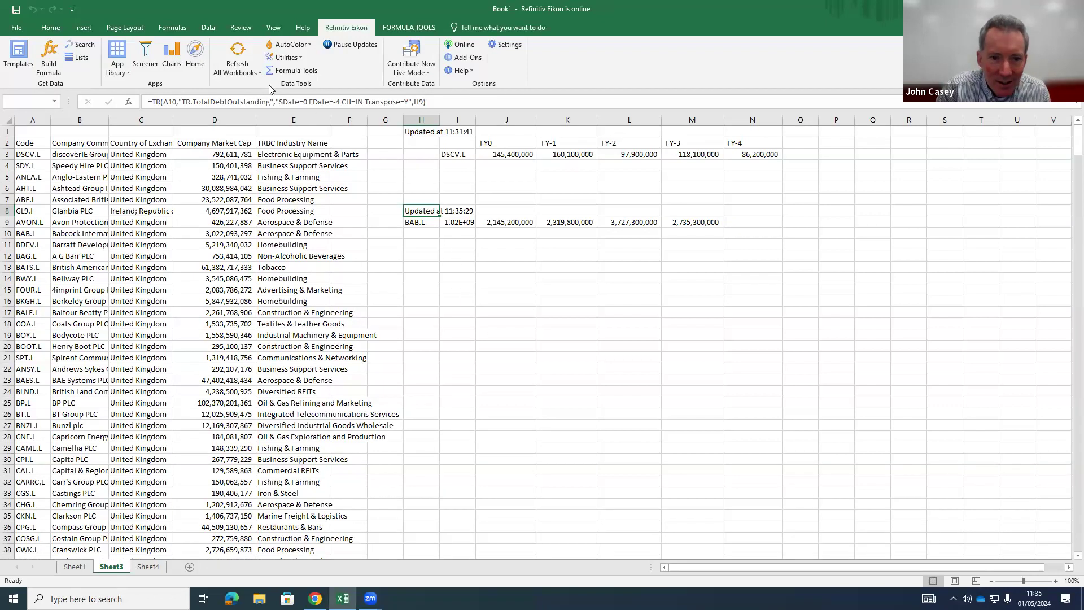
Step: Change the destination cell in the H8 formula to I10 and reselect H8
{"action": "left_click", "coordinate": [413, 102]}
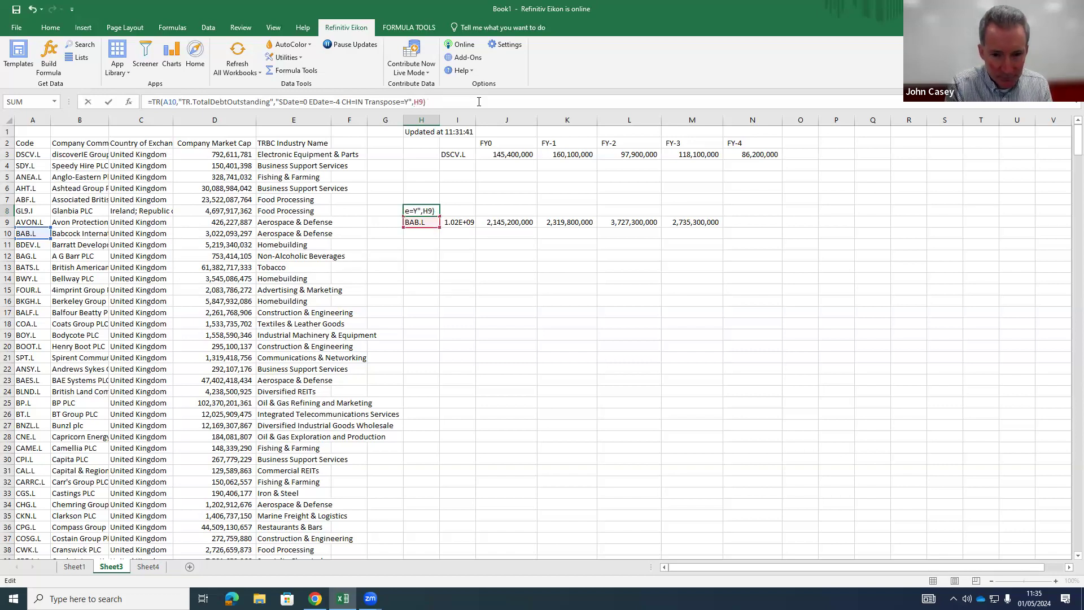
{"action": "type", "text": "I10"}
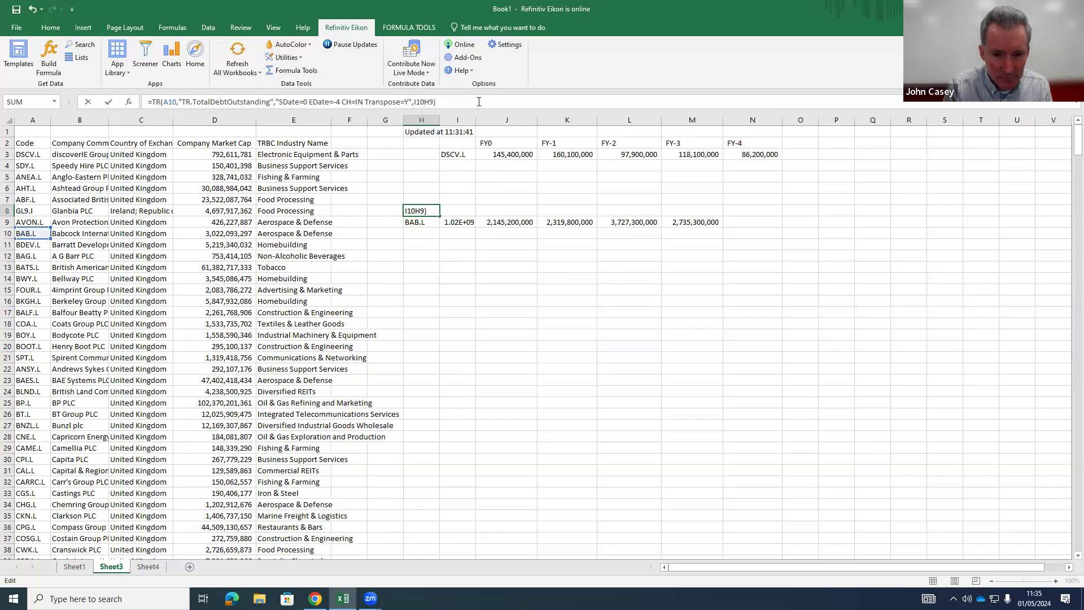
{"action": "key", "text": "BackSpace"}
{"action": "key", "text": "BackSpace"}
{"action": "key", "text": "BackSpace"}
{"action": "key", "text": "BackSpace"}
{"action": "key", "text": "BackSpace"}
{"action": "type", "text": "I10"}
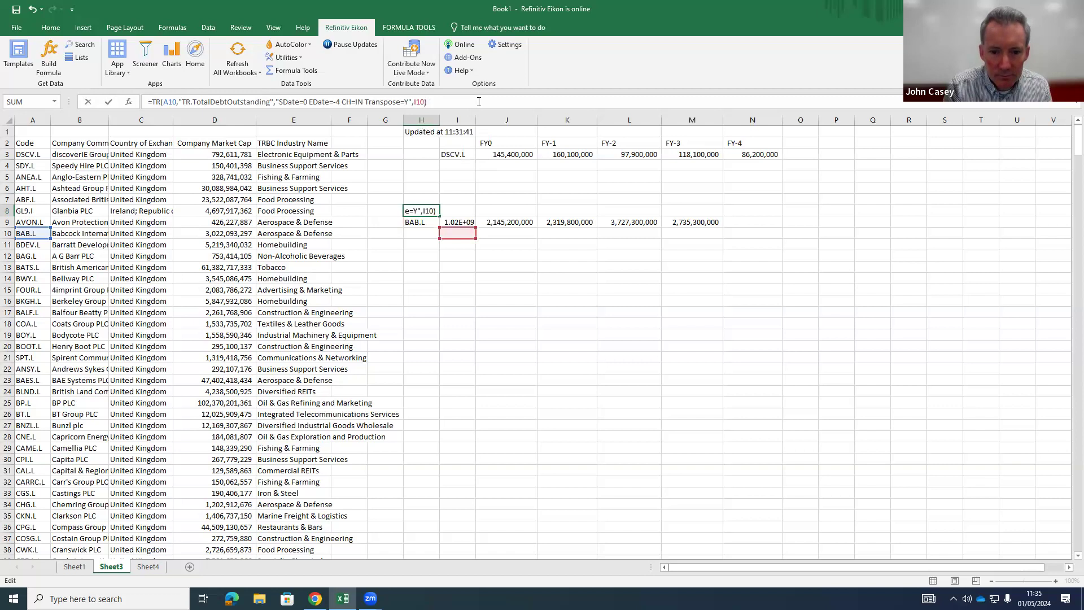
{"action": "key", "text": "Return"}
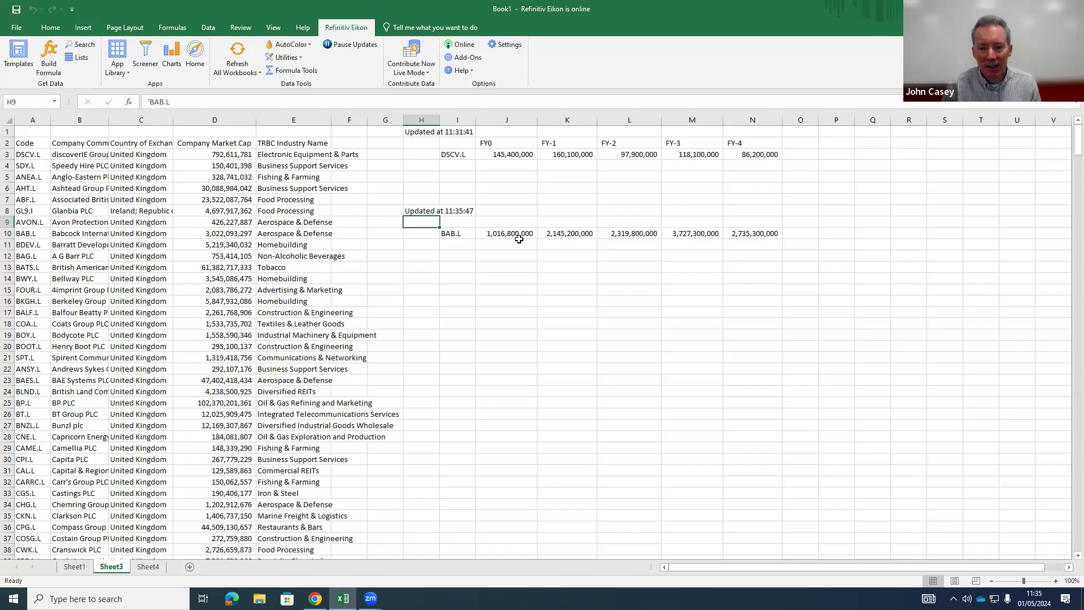
{"action": "key", "text": "Up"}
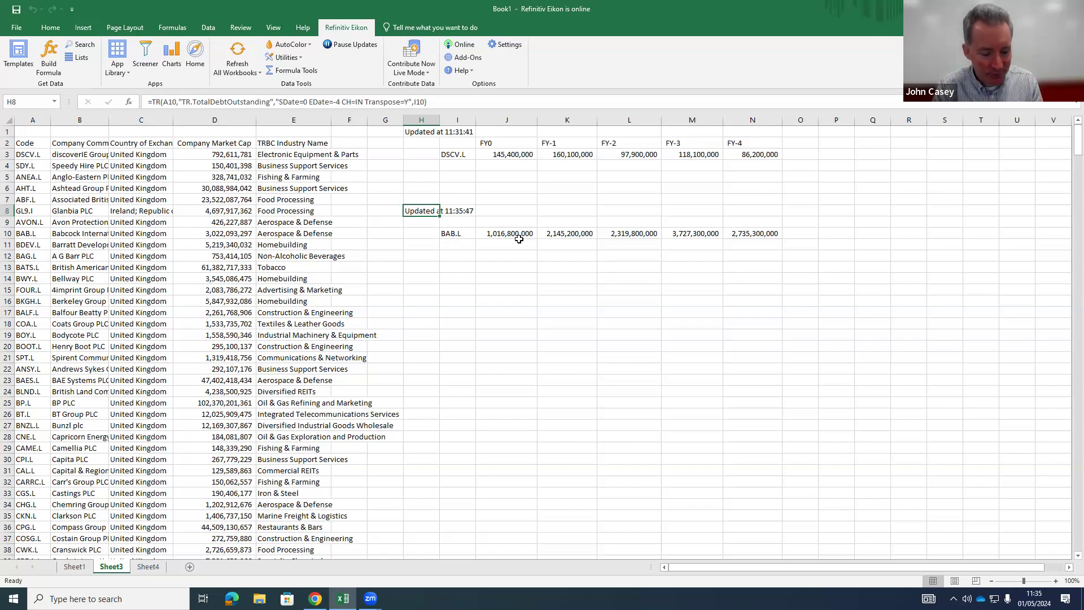
Step: Copy the Total Debt formula from H8 up into cells H2 to H7
{"action": "key", "text": "ctrl+c"}
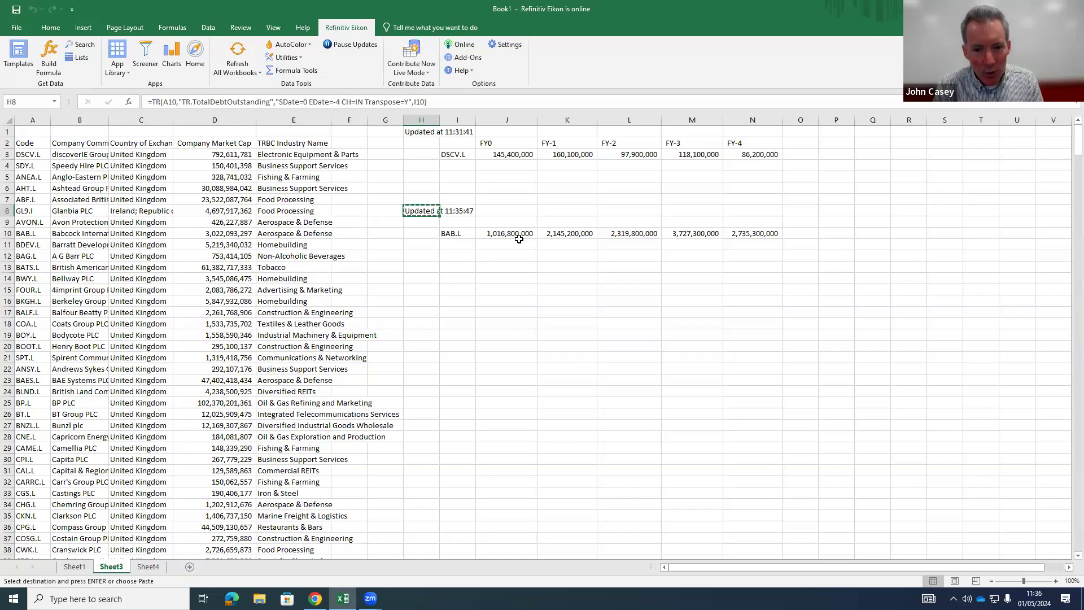
{"action": "key", "text": "Up"}
{"action": "key", "text": "shift+Up"}
{"action": "key", "text": "shift+Up"}
{"action": "key", "text": "shift+Up"}
{"action": "key", "text": "shift+Up"}
{"action": "key", "text": "shift+Up"}
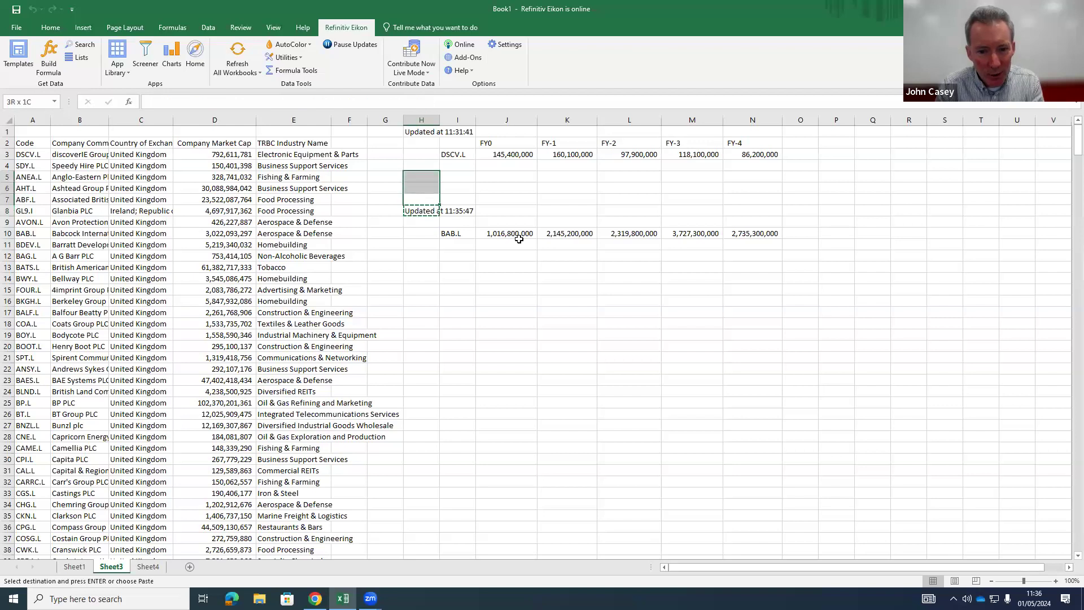
{"action": "key", "text": "ctrl+v"}
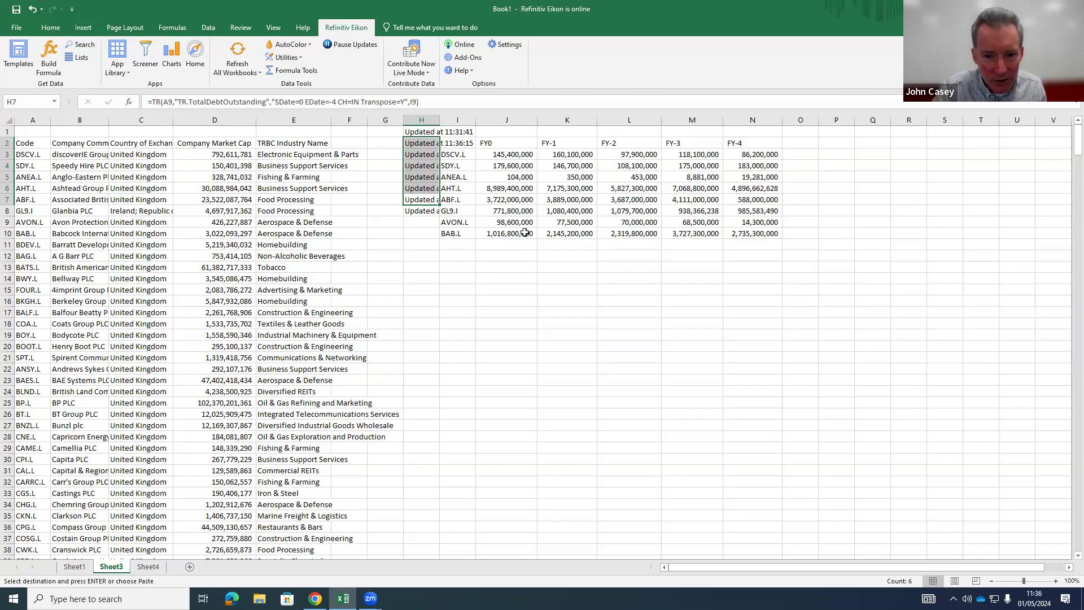
Step: Check that the debt figures in rows 5 to 7 line up with the companies in the same rows
{"action": "left_click", "coordinate": [8, 176]}
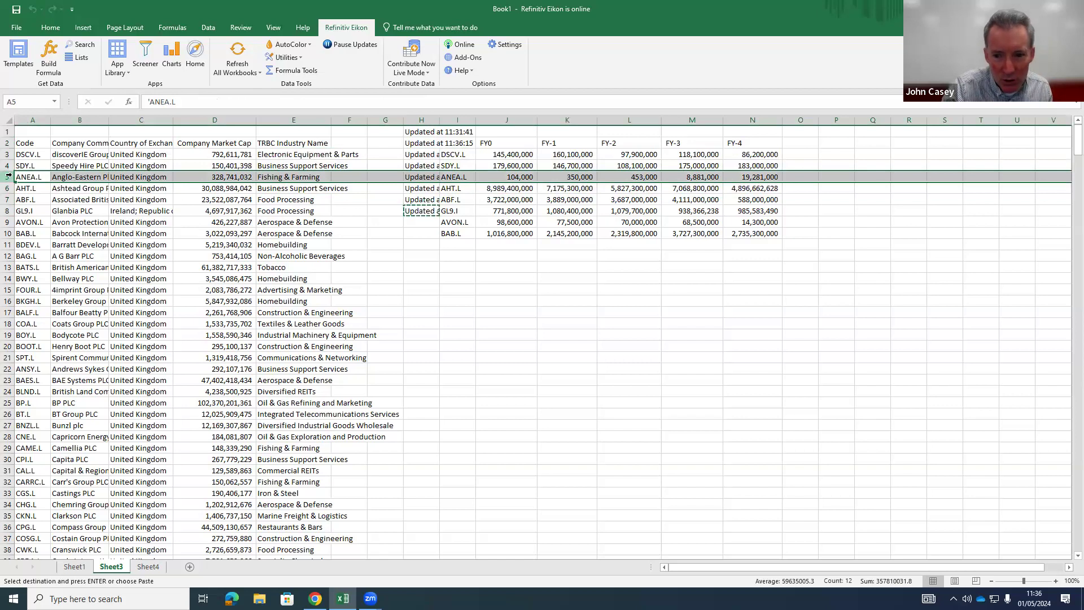
{"action": "left_click", "coordinate": [7, 188]}
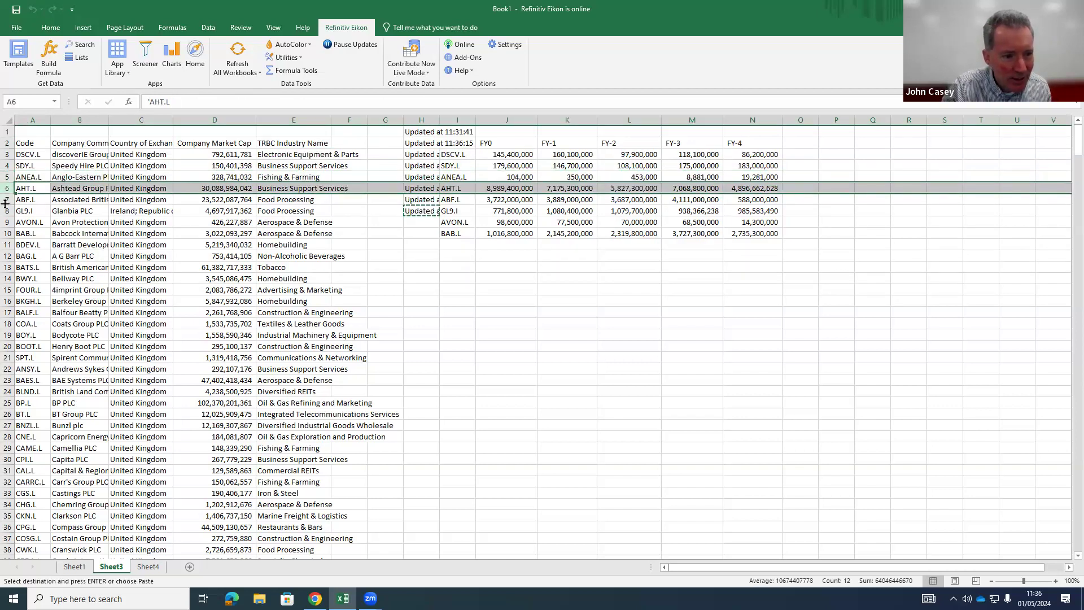
{"action": "left_click", "coordinate": [7, 199]}
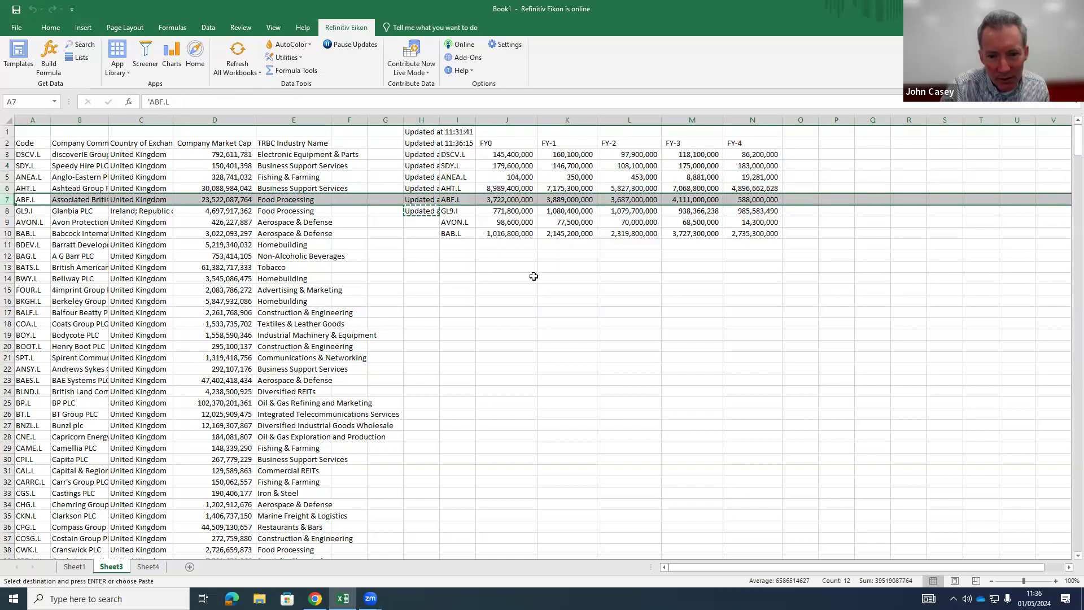
Step: Copy the Total Debt formula from H8 down into H9 to H515, covering the remaining companies
{"action": "left_click", "coordinate": [430, 212]}
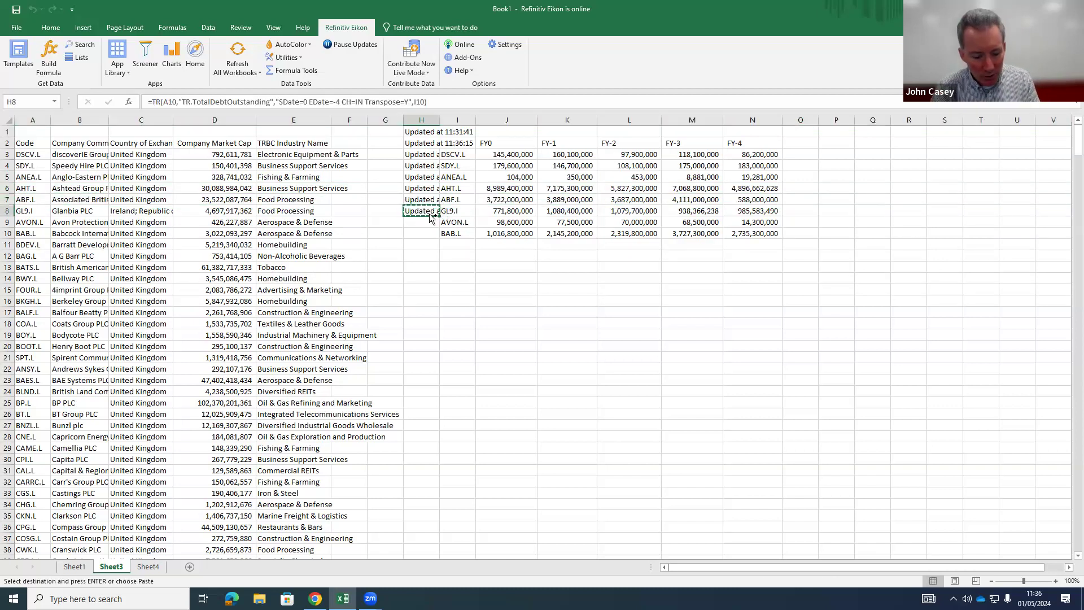
{"action": "key", "text": "Down"}
{"action": "key", "text": "shift+Page_Down"}
{"action": "key", "text": "shift+Page_Down"}
{"action": "key", "text": "shift+Page_Down"}
{"action": "key", "text": "shift+Page_Down"}
{"action": "key", "text": "shift+Page_Down"}
{"action": "key", "text": "shift+Page_Down"}
{"action": "key", "text": "shift+Page_Down"}
{"action": "key", "text": "shift+Page_Down"}
{"action": "key", "text": "shift+Page_Down"}
{"action": "key", "text": "shift+Page_Down"}
{"action": "key", "text": "shift+Page_Down"}
{"action": "key", "text": "shift+Page_Down"}
{"action": "key", "text": "shift+Page_Down"}
{"action": "key", "text": "shift+Page_Down"}
{"action": "key", "text": "shift+Page_Up"}
{"action": "key", "text": "shift+Down"}
{"action": "key", "text": "shift+Down"}
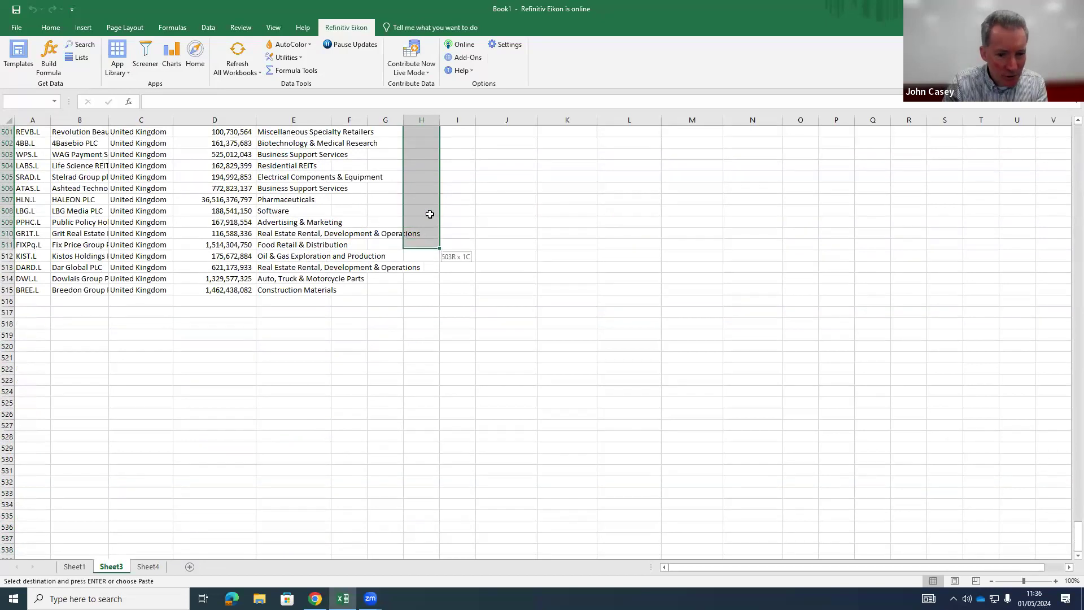
{"action": "key", "text": "shift+Down"}
{"action": "key", "text": "shift+Down"}
{"action": "key", "text": "shift+Down"}
{"action": "key", "text": "shift+Down"}
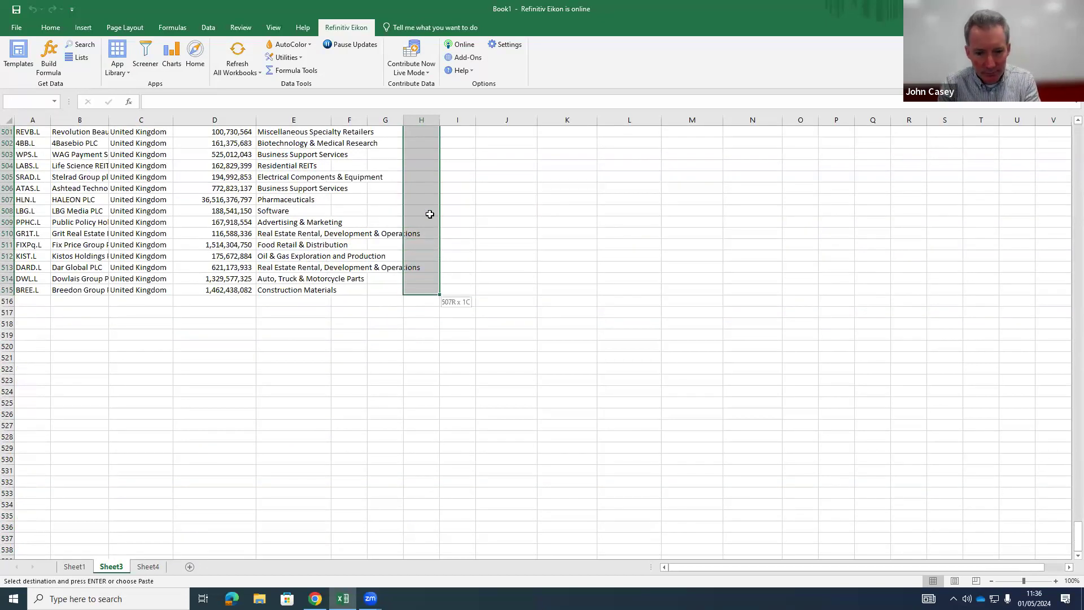
{"action": "key", "text": "ctrl+v"}
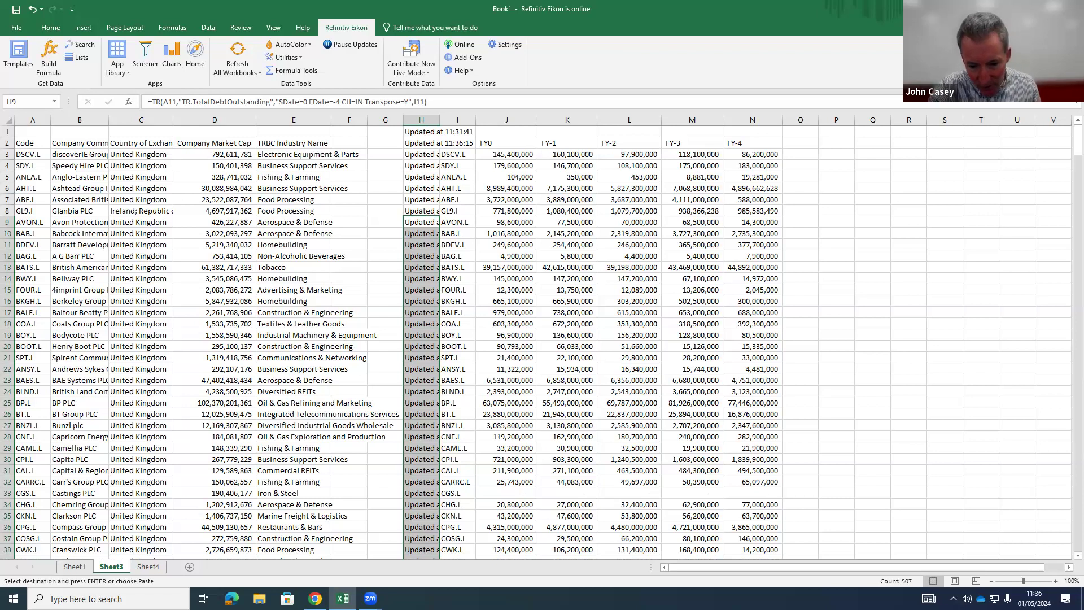
Step: Examine the retrieved debt figures down to the last company for zero, NULL and missing values
{"action": "left_click", "coordinate": [528, 493]}
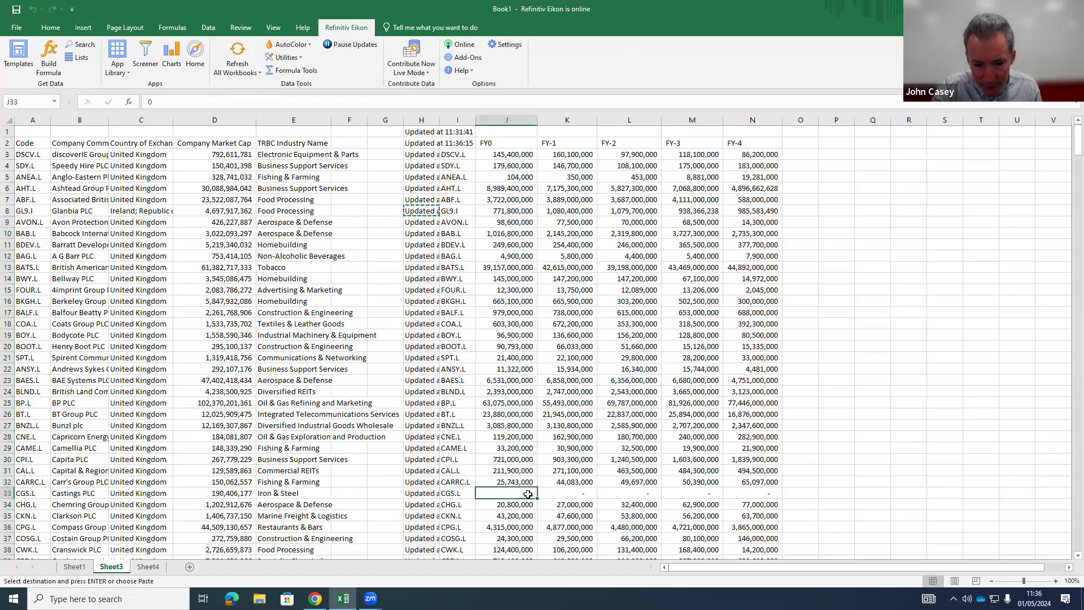
{"action": "scroll", "coordinate": [528, 493], "scroll_direction": "down", "scroll_amount": 20}
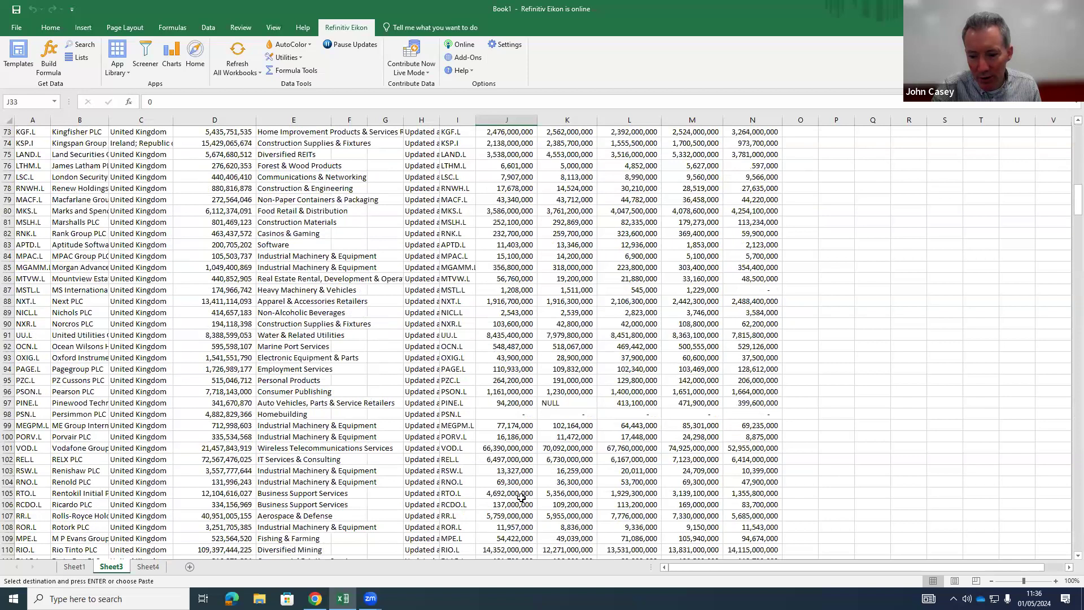
{"action": "left_click", "coordinate": [576, 399]}
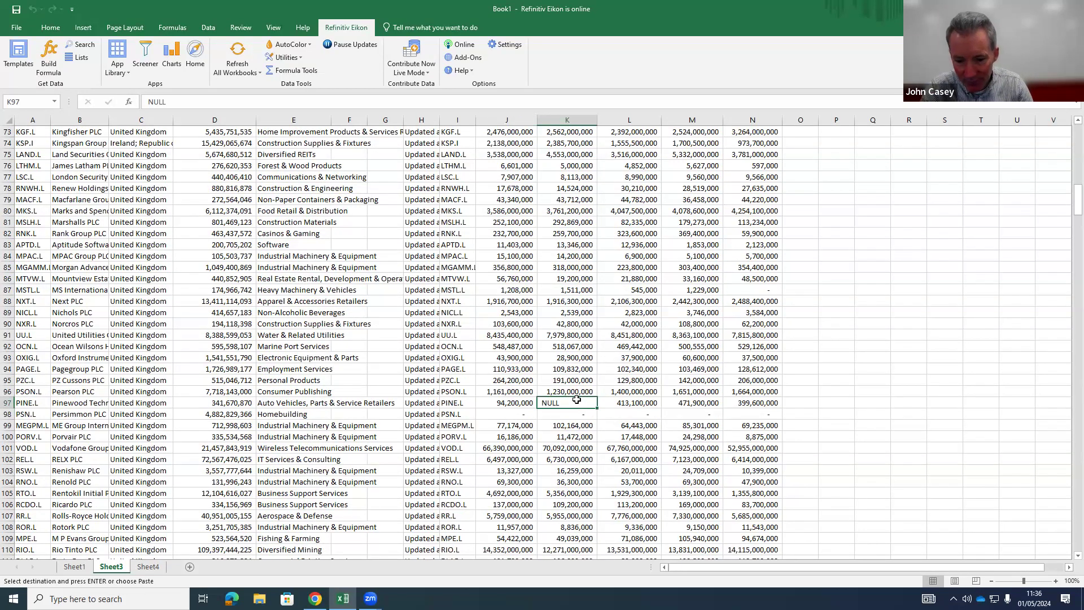
{"action": "scroll", "coordinate": [576, 399], "scroll_direction": "down", "scroll_amount": 5}
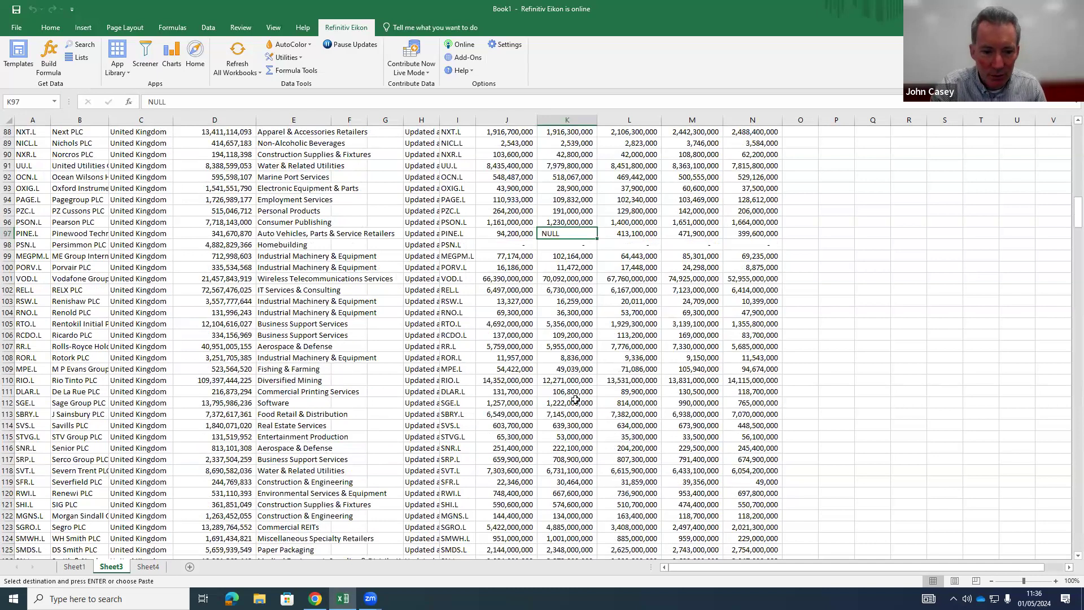
{"action": "left_click", "coordinate": [517, 248]}
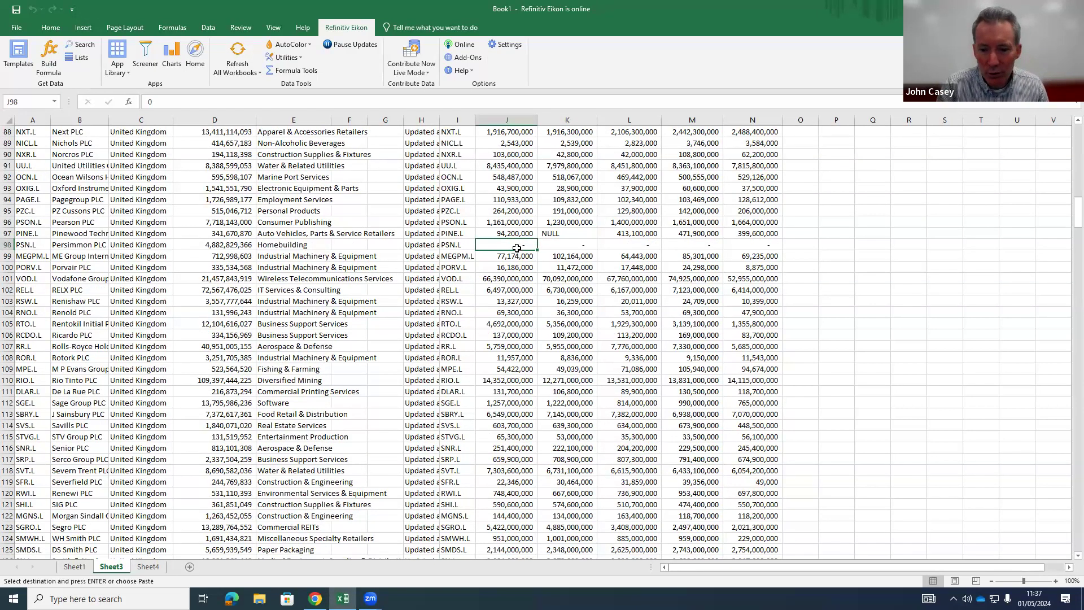
{"action": "key", "text": "Page_Down"}
{"action": "key", "text": "Page_Down"}
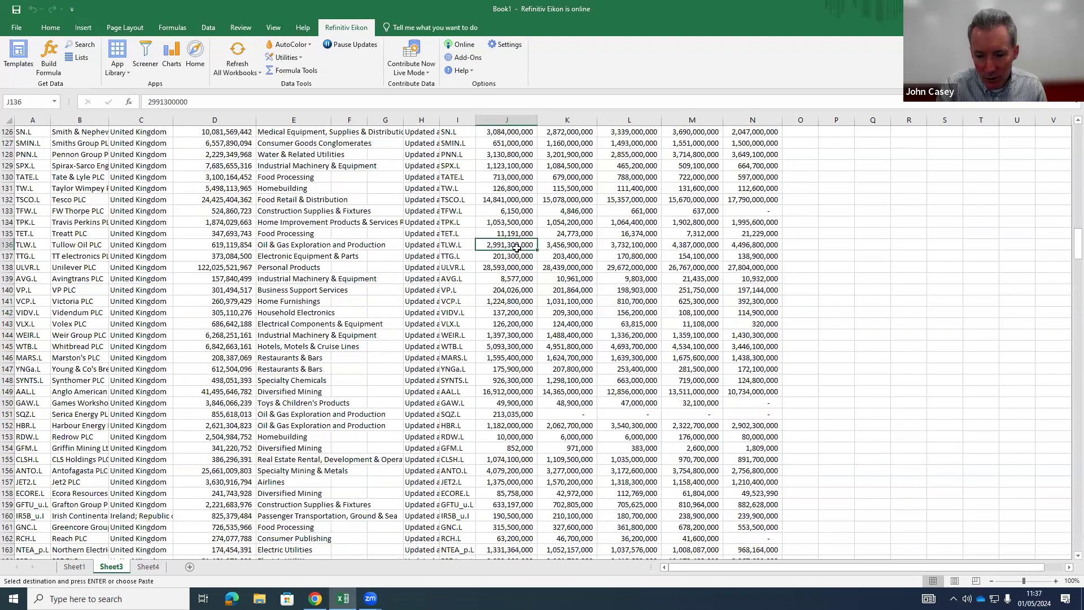
{"action": "key", "text": "Page_Down"}
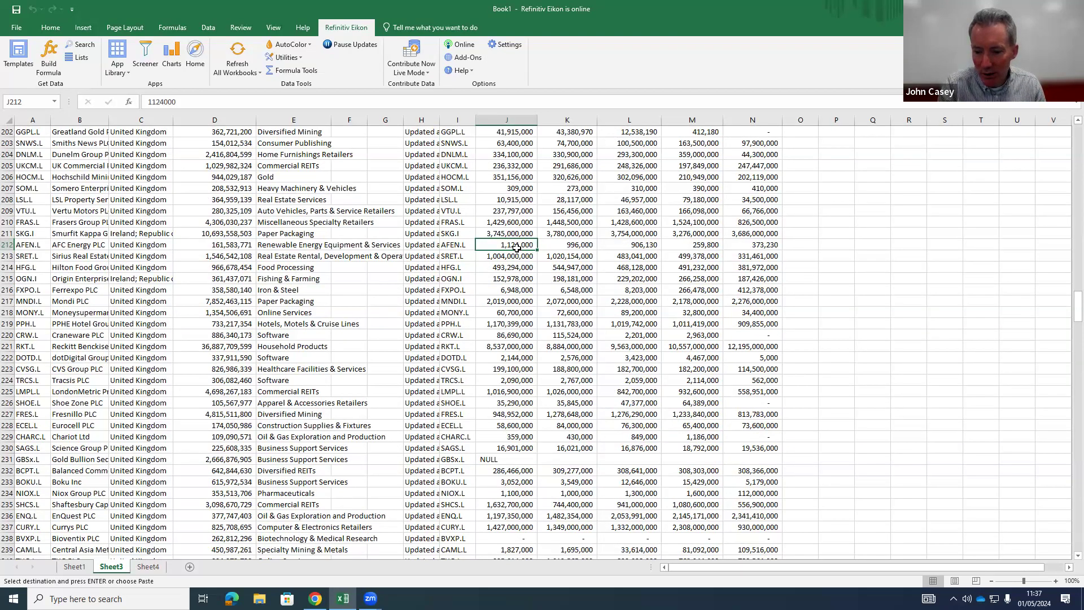
{"action": "key", "text": "Page_Down"}
{"action": "key", "text": "Page_Down"}
{"action": "key", "text": "Page_Down"}
{"action": "key", "text": "Page_Down"}
{"action": "key", "text": "Page_Down"}
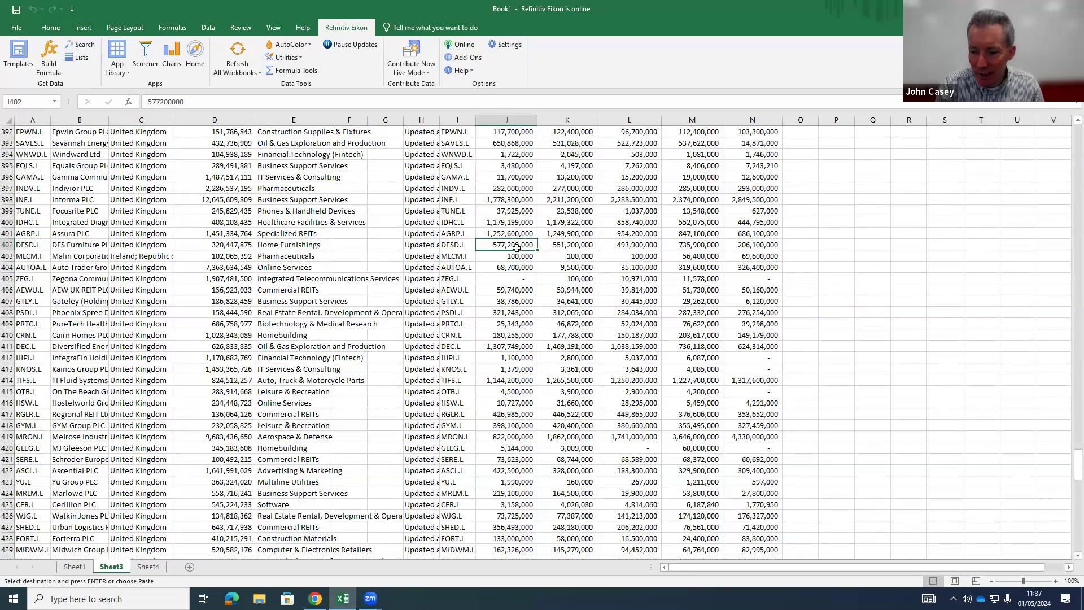
{"action": "key", "text": "Page_Down"}
{"action": "key", "text": "Page_Down"}
{"action": "key", "text": "Page_Down"}
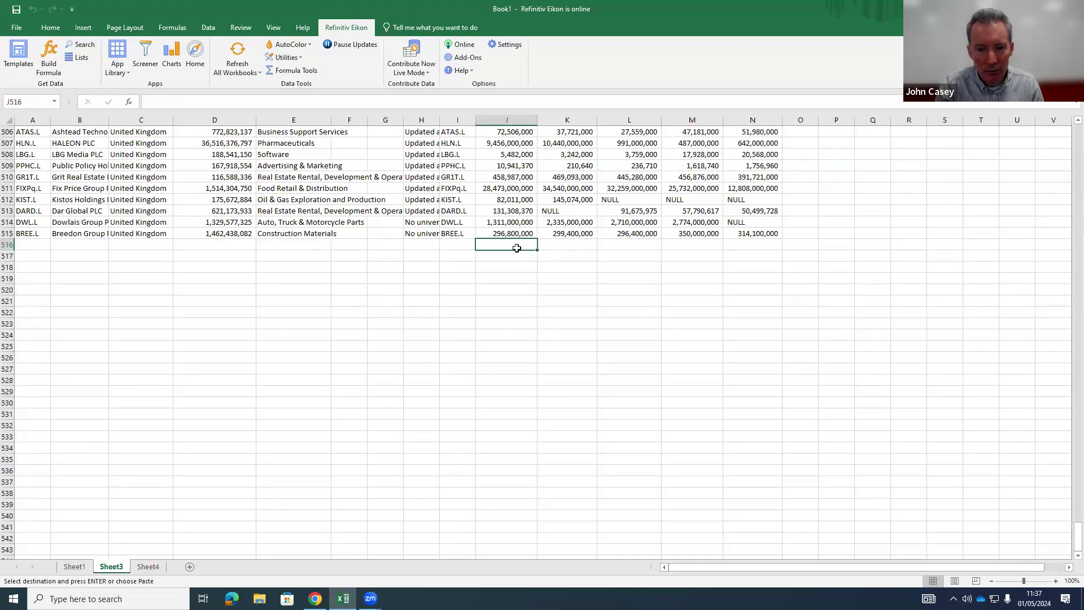
Step: Delete the surplus formulas in H514 and H515, beside the last two companies
{"action": "key", "text": "Up"}
{"action": "key", "text": "Up"}
{"action": "key", "text": "Left"}
{"action": "key", "text": "Left"}
{"action": "key", "text": "Delete"}
{"action": "key", "text": "Down"}
{"action": "key", "text": "Delete"}
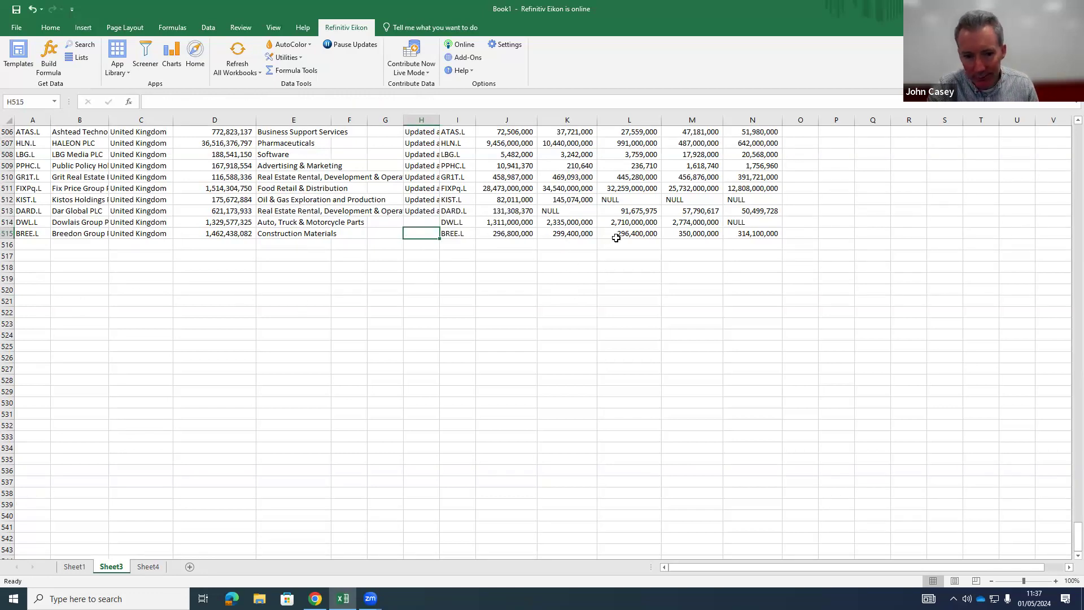
Step: Enter the column heading Market Gearing in P2
{"action": "scroll", "coordinate": [616, 237], "scroll_direction": "up", "scroll_amount": 20}
{"action": "scroll", "coordinate": [616, 238], "scroll_direction": "up", "scroll_amount": 20}
{"action": "scroll", "coordinate": [616, 238], "scroll_direction": "up", "scroll_amount": 20}
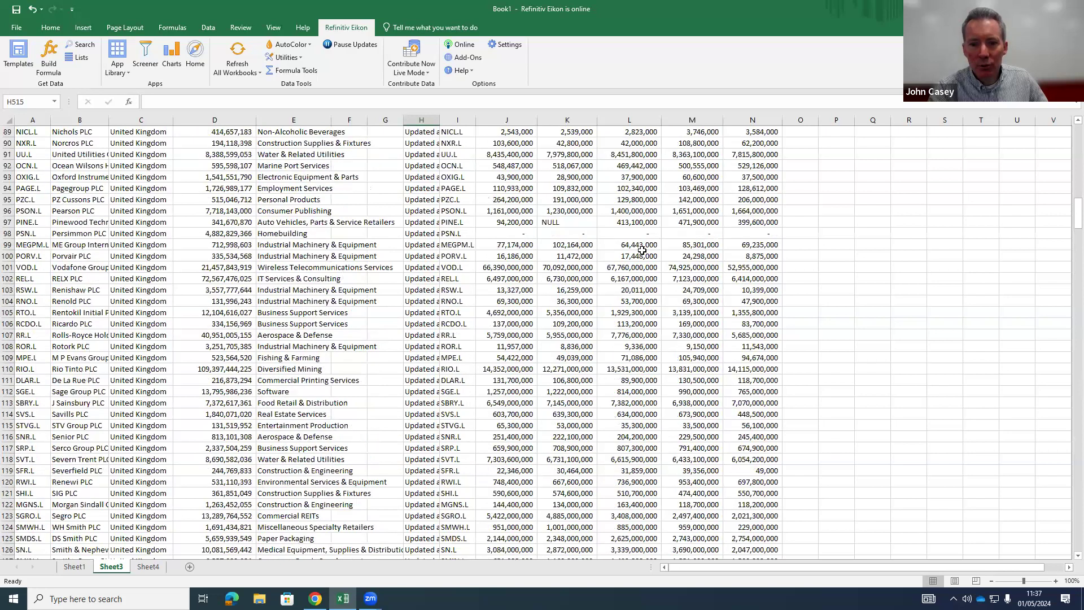
{"action": "scroll", "coordinate": [642, 250], "scroll_direction": "up", "scroll_amount": 3}
{"action": "left_click", "coordinate": [530, 448]}
{"action": "left_click", "coordinate": [533, 437]}
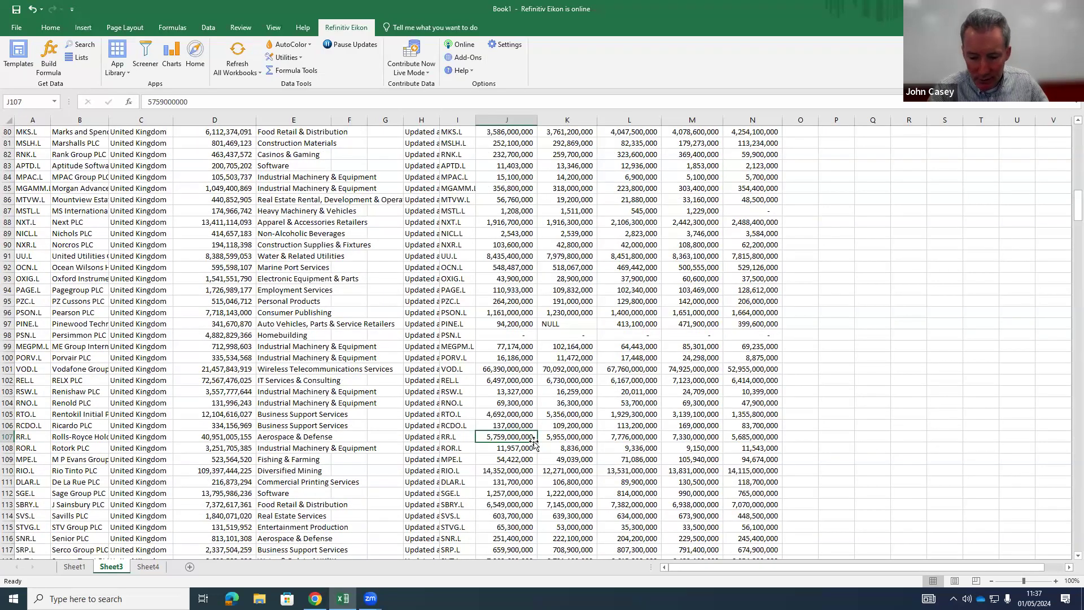
{"action": "key", "text": "Page_Up"}
{"action": "key", "text": "Page_Up"}
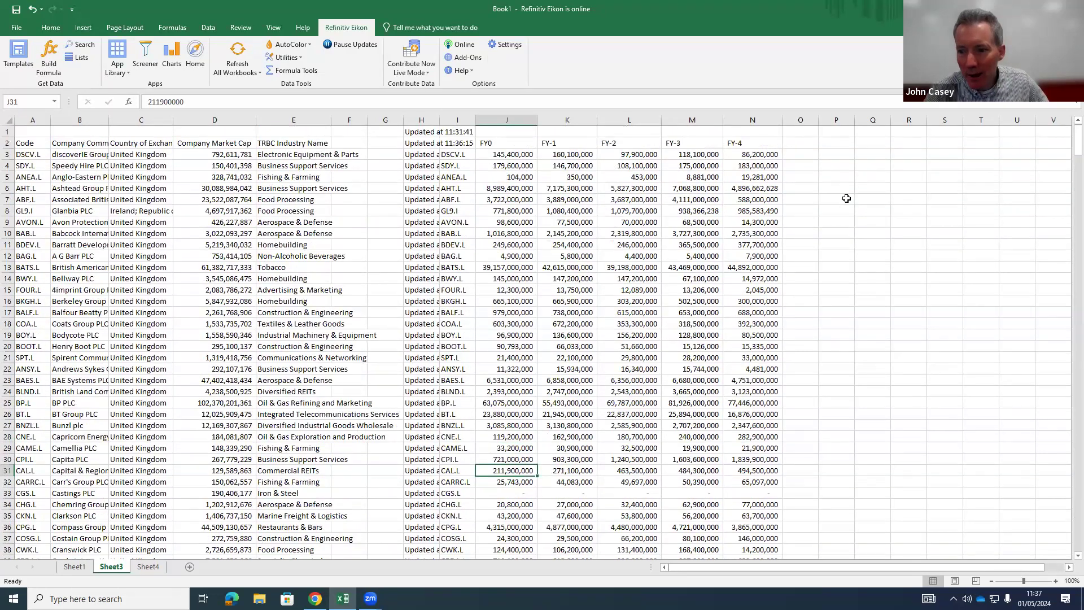
{"action": "left_click", "coordinate": [837, 143]}
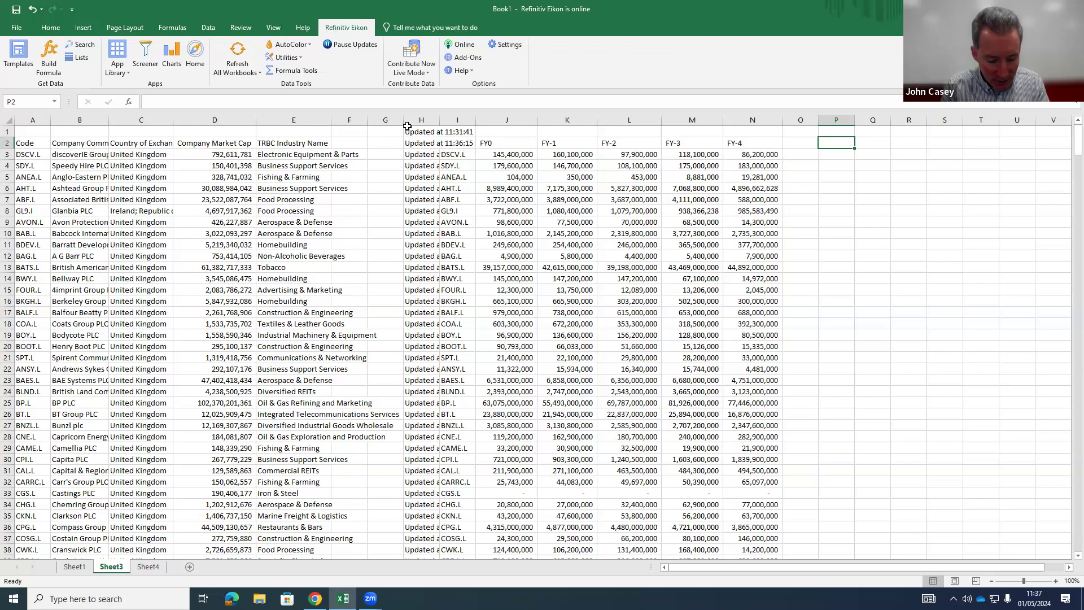
{"action": "type", "text": "Gr"}
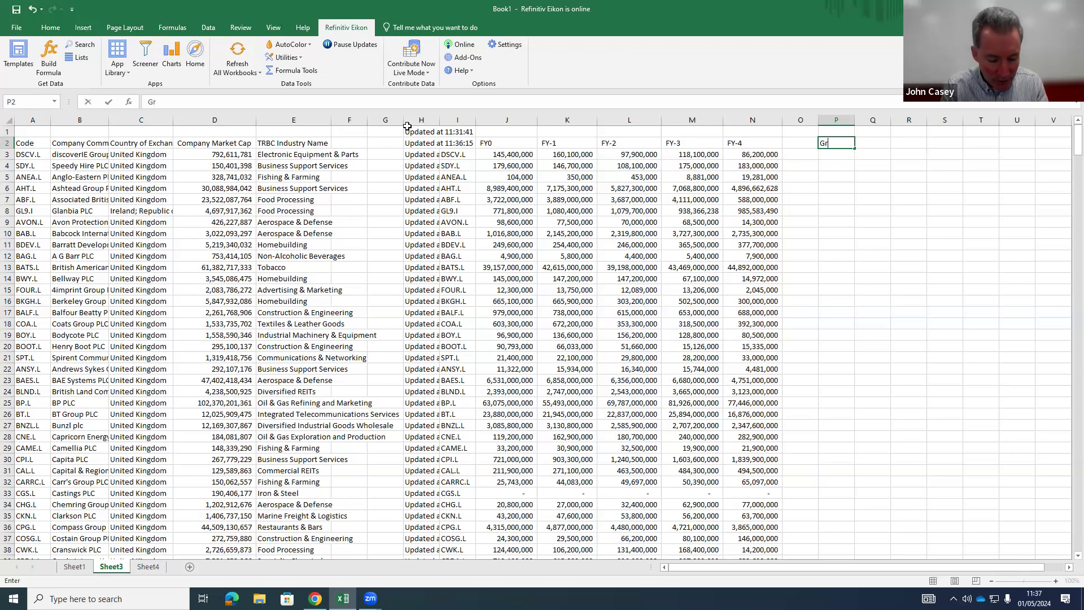
{"action": "type", "text": "Ma"}
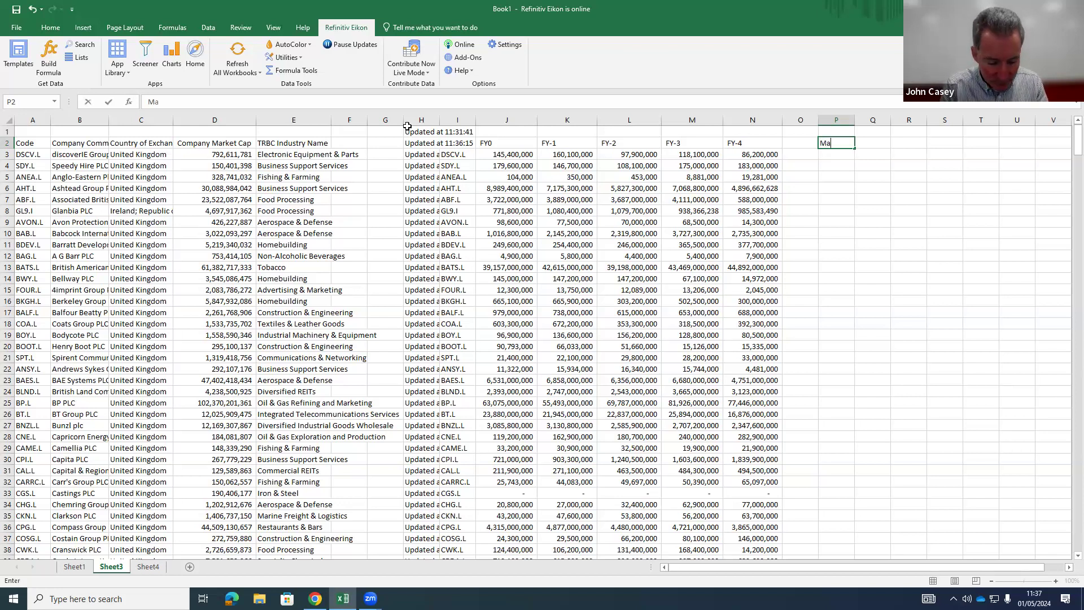
{"action": "type", "text": "rket Gearing"}
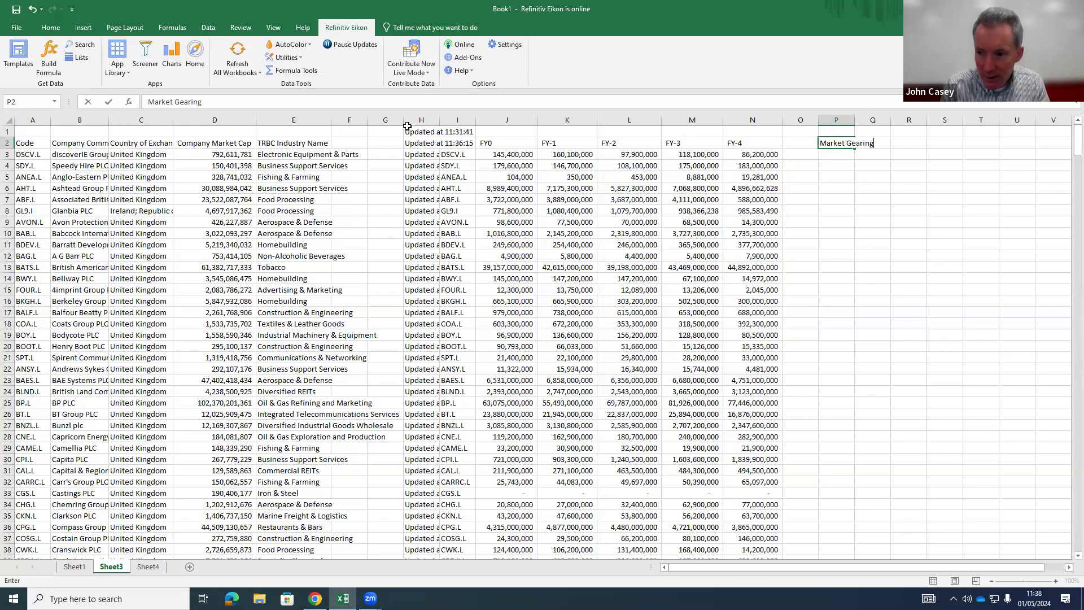
{"action": "key", "text": "Return"}
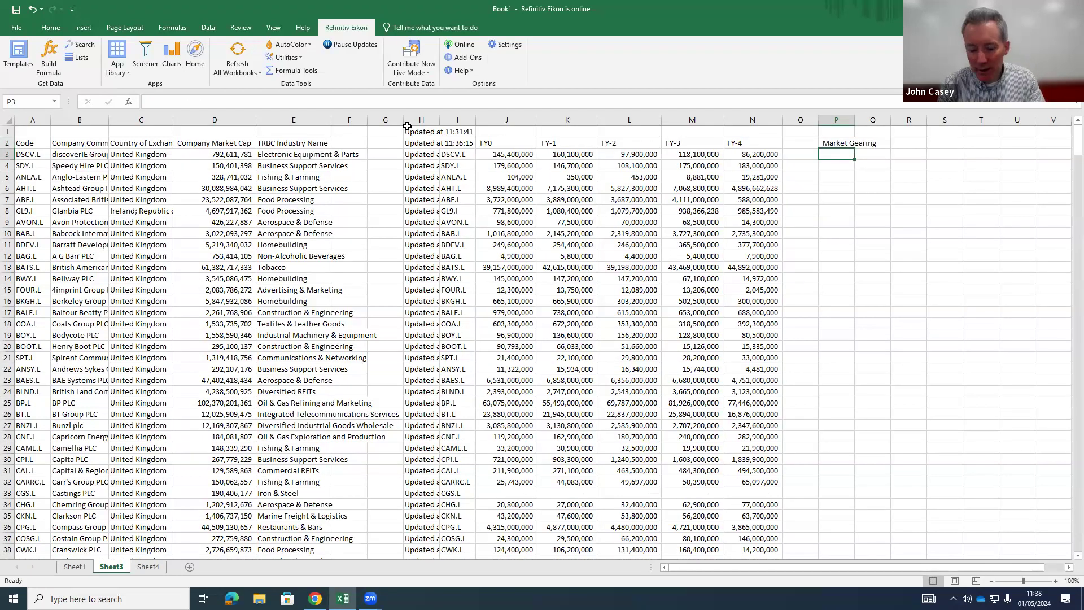
Step: Calculate market gearing for the first company in P3 with the formula =J3/(J3+D3), dividing FY0 debt by debt plus market cap
{"action": "type", "text": "="}
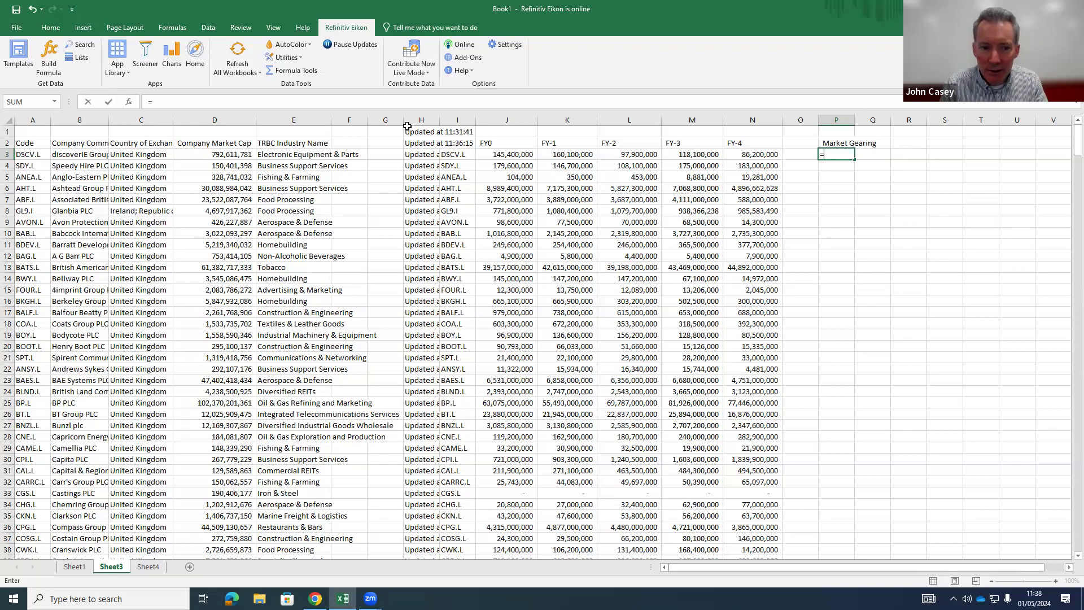
{"action": "key", "text": "Left"}
{"action": "key", "text": "Left"}
{"action": "key", "text": "Left"}
{"action": "key", "text": "Left"}
{"action": "key", "text": "Left"}
{"action": "key", "text": "Left"}
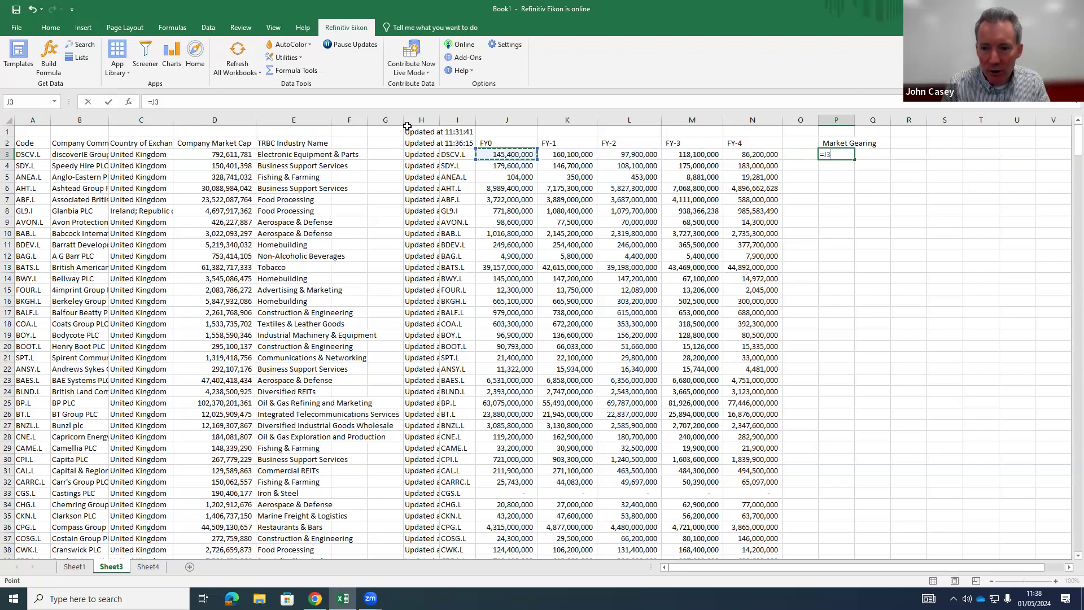
{"action": "type", "text": "/("}
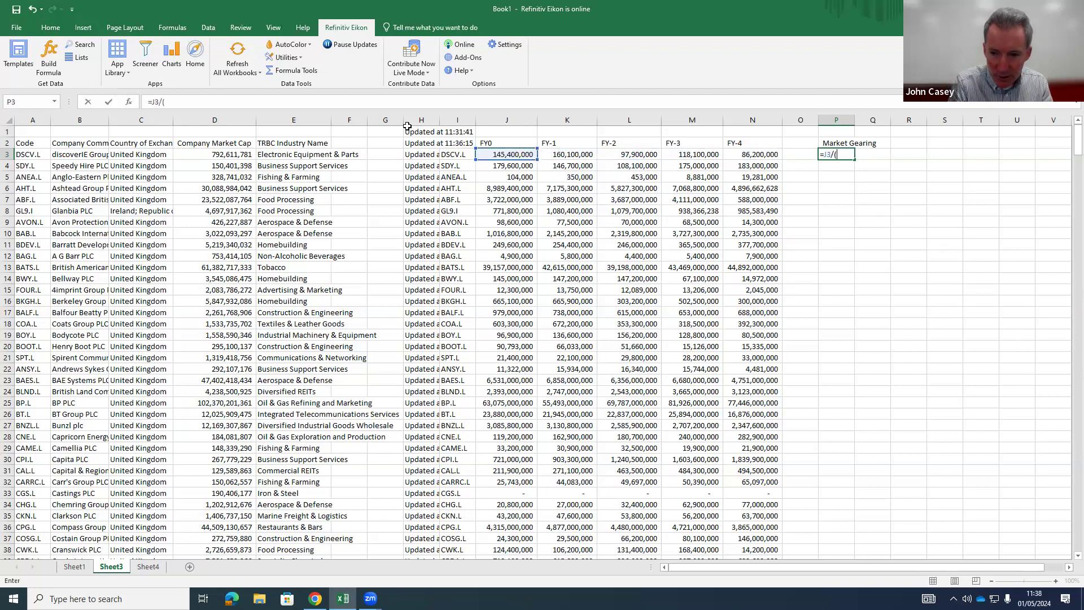
{"action": "key", "text": "Left"}
{"action": "key", "text": "Left"}
{"action": "key", "text": "Left"}
{"action": "key", "text": "Left"}
{"action": "key", "text": "Left"}
{"action": "key", "text": "Left"}
{"action": "key", "text": "Left"}
{"action": "key", "text": "Left"}
{"action": "key", "text": "Right"}
{"action": "key", "text": "Right"}
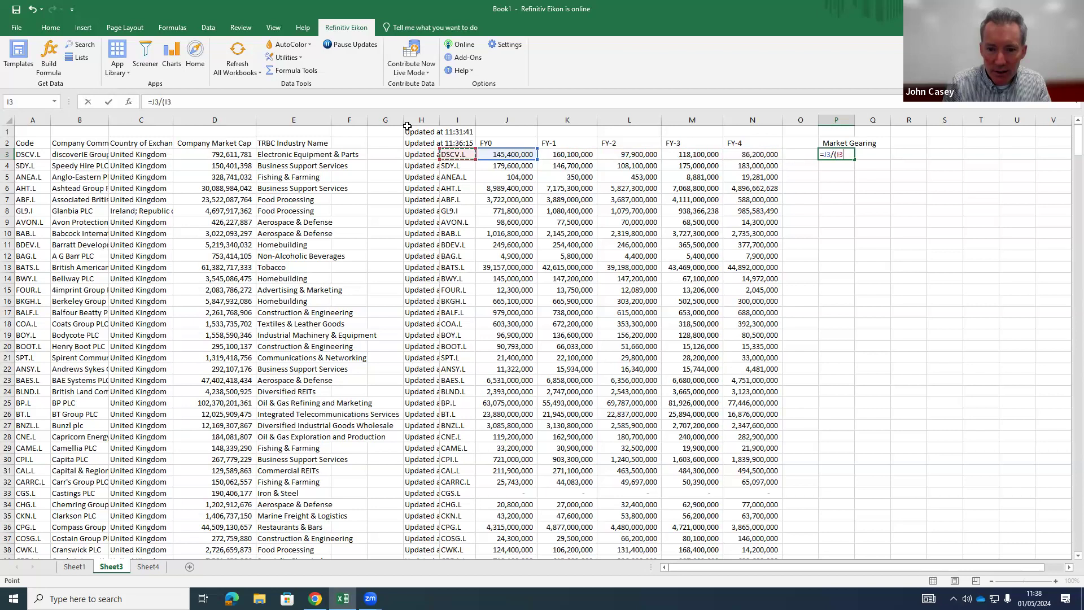
{"action": "type", "text": "+"}
{"action": "key", "text": "Left"}
{"action": "key", "text": "Left"}
{"action": "key", "text": "Left"}
{"action": "key", "text": "Left"}
{"action": "key", "text": "Left"}
{"action": "key", "text": "Left"}
{"action": "key", "text": "Left"}
{"action": "key", "text": "Left"}
{"action": "key", "text": "Left"}
{"action": "key", "text": "Left"}
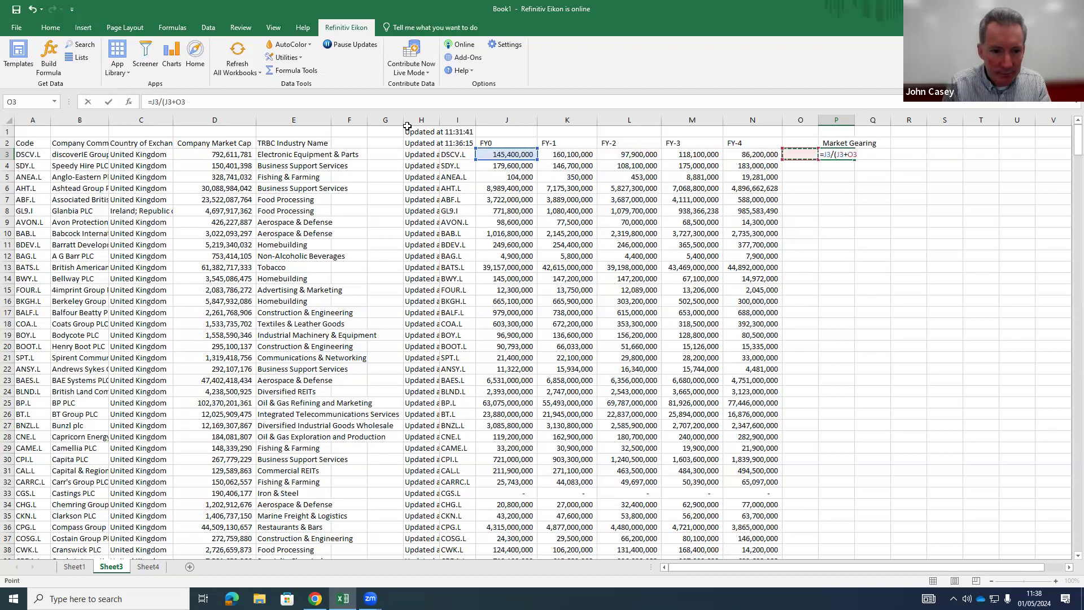
{"action": "key", "text": "Left"}
{"action": "key", "text": "Left"}
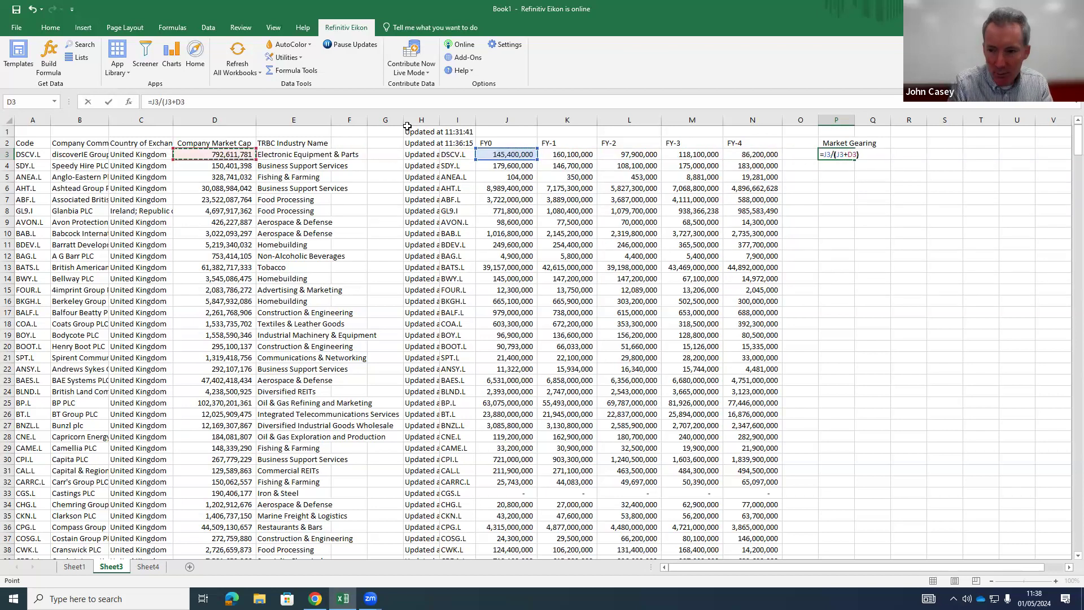
{"action": "type", "text": ")"}
{"action": "key", "text": "Return"}
{"action": "key", "text": "Up"}
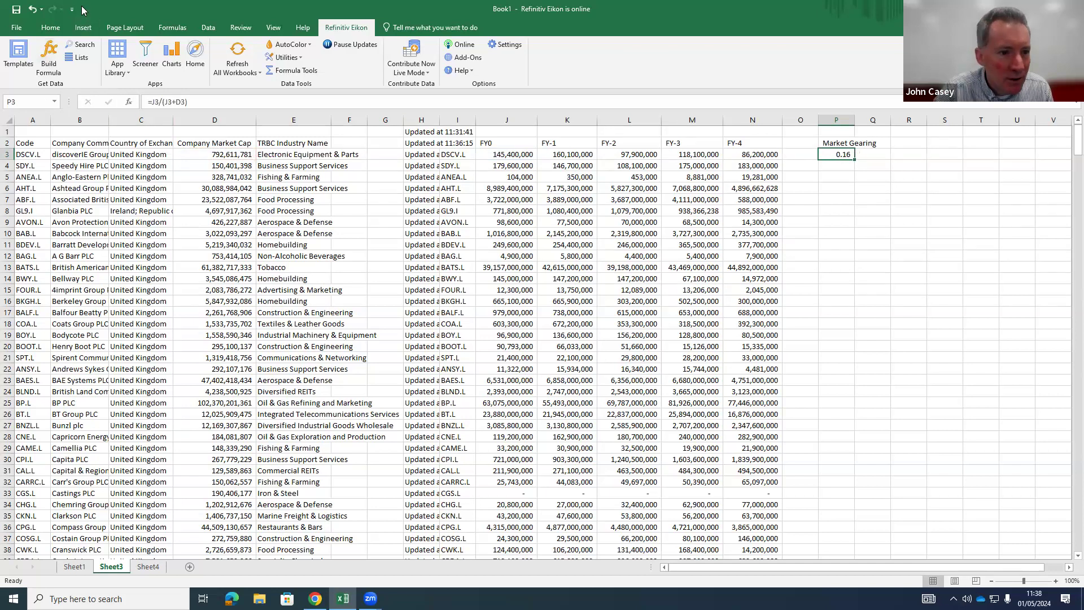
Step: Format the market gearing result in P3 as a percentage
{"action": "left_click", "coordinate": [79, 28]}
{"action": "left_click", "coordinate": [50, 27]}
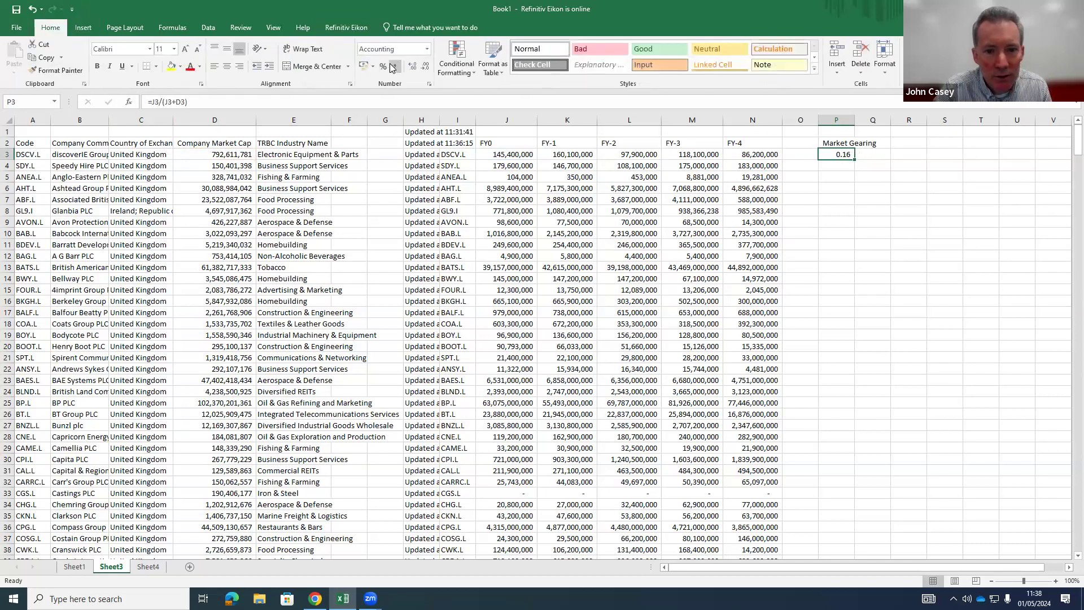
{"action": "key", "text": "ctrl+shift+5"}
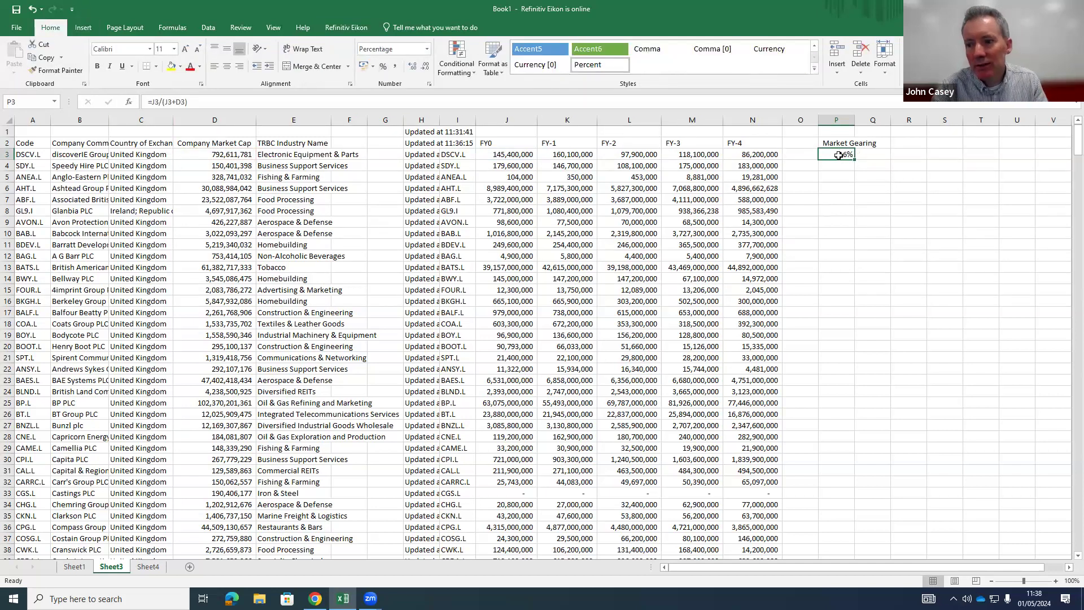
Step: Copy the market gearing formula from P3 down through P515 for all remaining companies
{"action": "key", "text": "ctrl+c"}
{"action": "key", "text": "Down"}
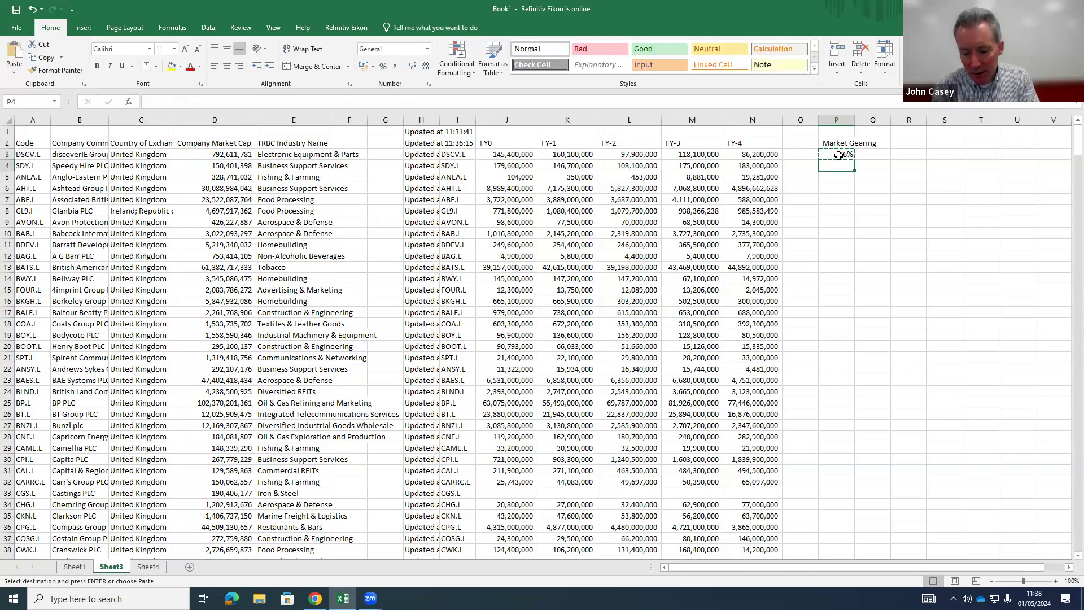
{"action": "key", "text": "shift+Page_Down"}
{"action": "key", "text": "shift+Page_Down"}
{"action": "key", "text": "shift+Page_Down"}
{"action": "key", "text": "shift+Page_Down"}
{"action": "key", "text": "shift+Page_Down"}
{"action": "key", "text": "shift+Page_Down"}
{"action": "key", "text": "shift+Page_Down"}
{"action": "key", "text": "shift+Page_Down"}
{"action": "key", "text": "shift+Page_Down"}
{"action": "key", "text": "shift+Page_Down"}
{"action": "key", "text": "shift+Page_Down"}
{"action": "key", "text": "shift+Page_Down"}
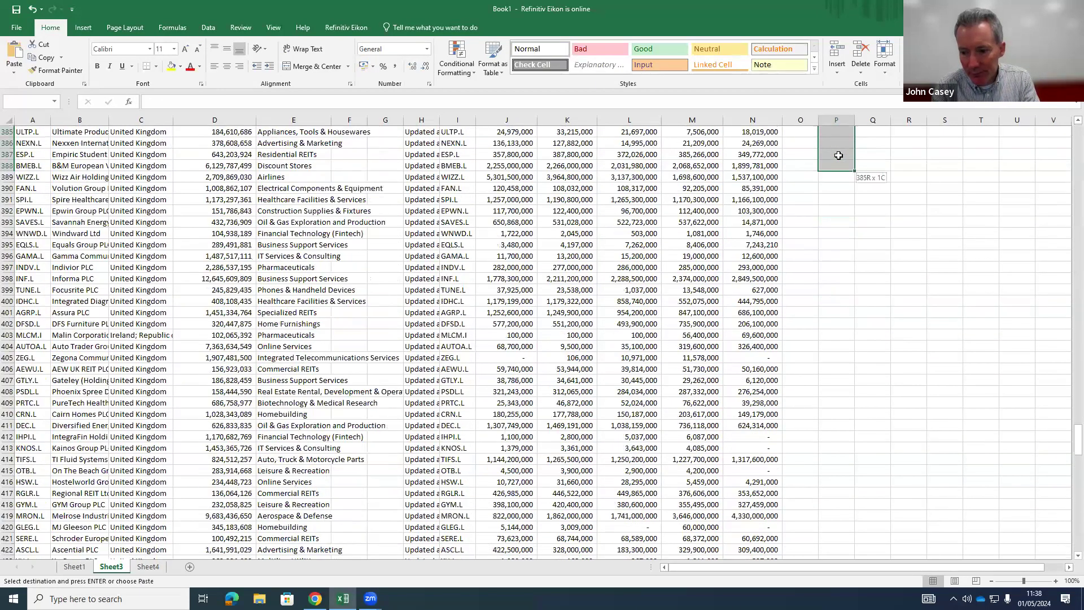
{"action": "key", "text": "shift+Page_Down"}
{"action": "key", "text": "shift+Page_Down"}
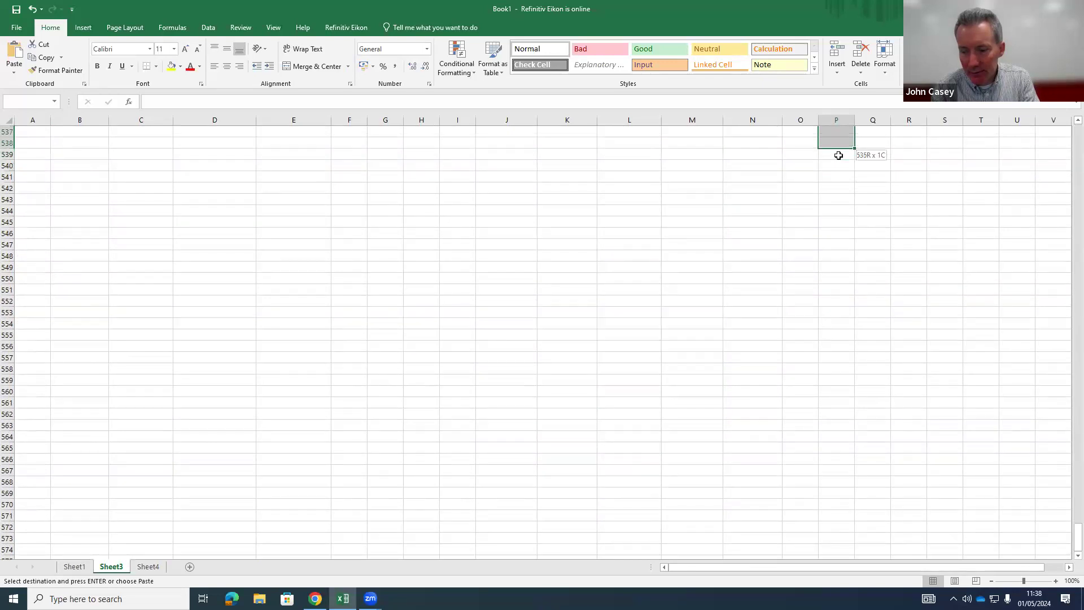
{"action": "key", "text": "shift+Up"}
{"action": "key", "text": "shift+Up"}
{"action": "key", "text": "shift+Up"}
{"action": "key", "text": "shift+Up"}
{"action": "key", "text": "shift+Up"}
{"action": "key", "text": "shift+Up"}
{"action": "key", "text": "shift+Up"}
{"action": "key", "text": "shift+Up"}
{"action": "key", "text": "shift+Up"}
{"action": "key", "text": "shift+Up"}
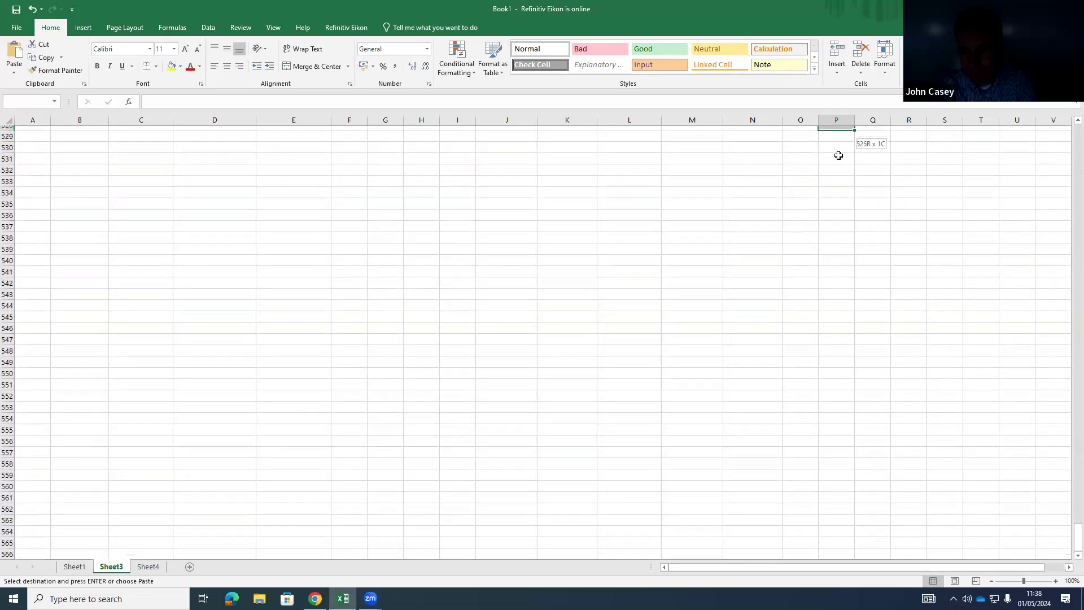
{"action": "key", "text": "shift+Up"}
{"action": "key", "text": "shift+Up"}
{"action": "key", "text": "shift+Up"}
{"action": "key", "text": "shift+Up"}
{"action": "key", "text": "shift+Up"}
{"action": "key", "text": "shift+Up"}
{"action": "key", "text": "shift+Up"}
{"action": "key", "text": "shift+Up"}
{"action": "key", "text": "shift+Up"}
{"action": "key", "text": "shift+Up"}
{"action": "key", "text": "shift+Up"}
{"action": "key", "text": "shift+Up"}
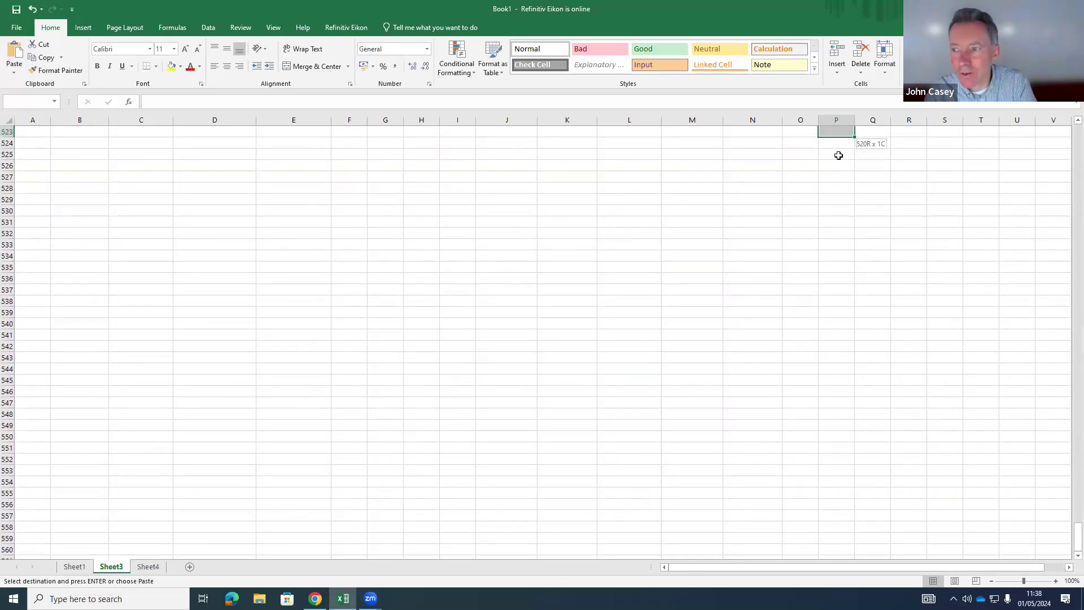
{"action": "key", "text": "shift+Down"}
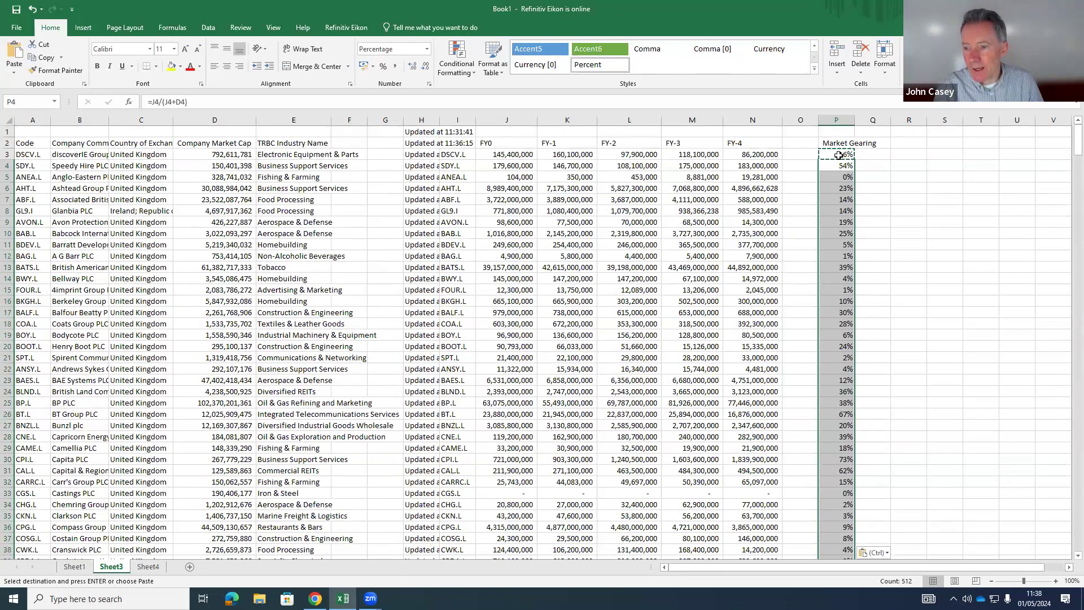
Step: Review the market gearing of BT Group, A G Barr and Anglo-Eastern Plantations and the FY-4 debt column
{"action": "left_click", "coordinate": [838, 417]}
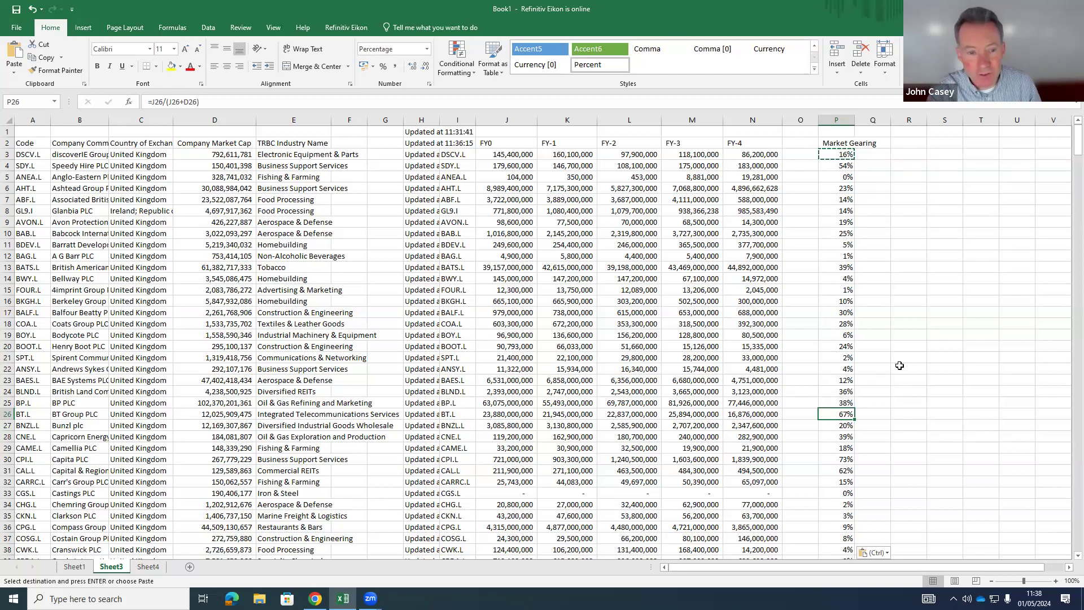
{"action": "left_click", "coordinate": [844, 257]}
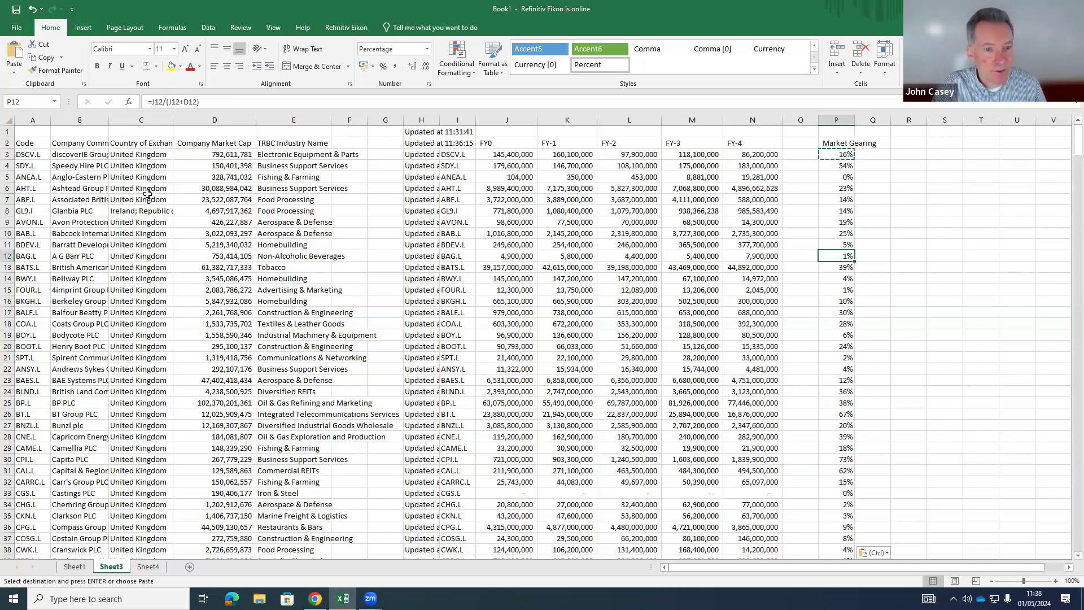
{"action": "left_click", "coordinate": [78, 173]}
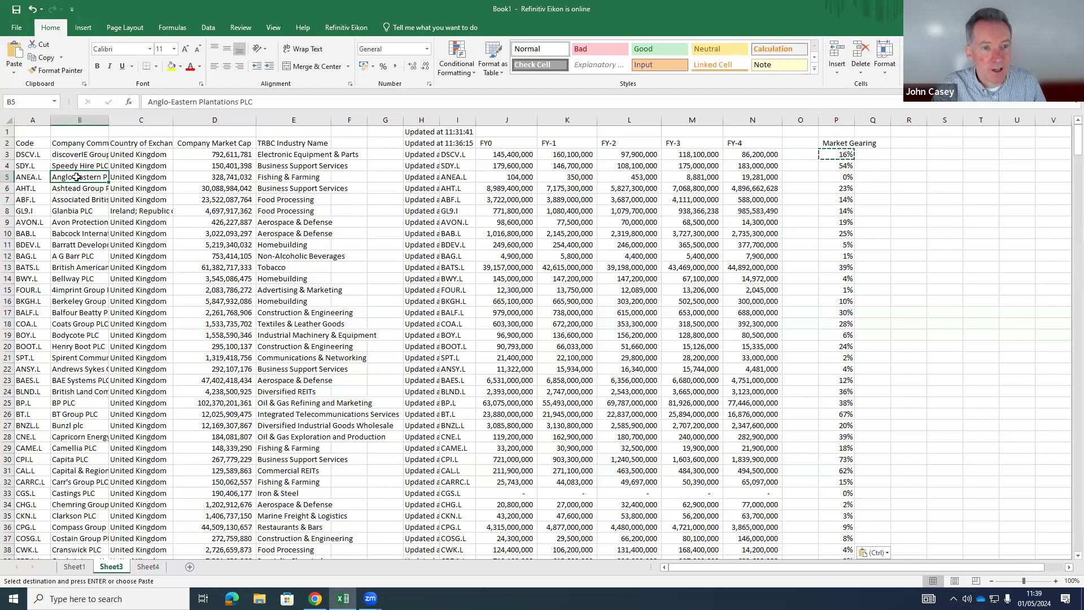
{"action": "left_click", "coordinate": [845, 175]}
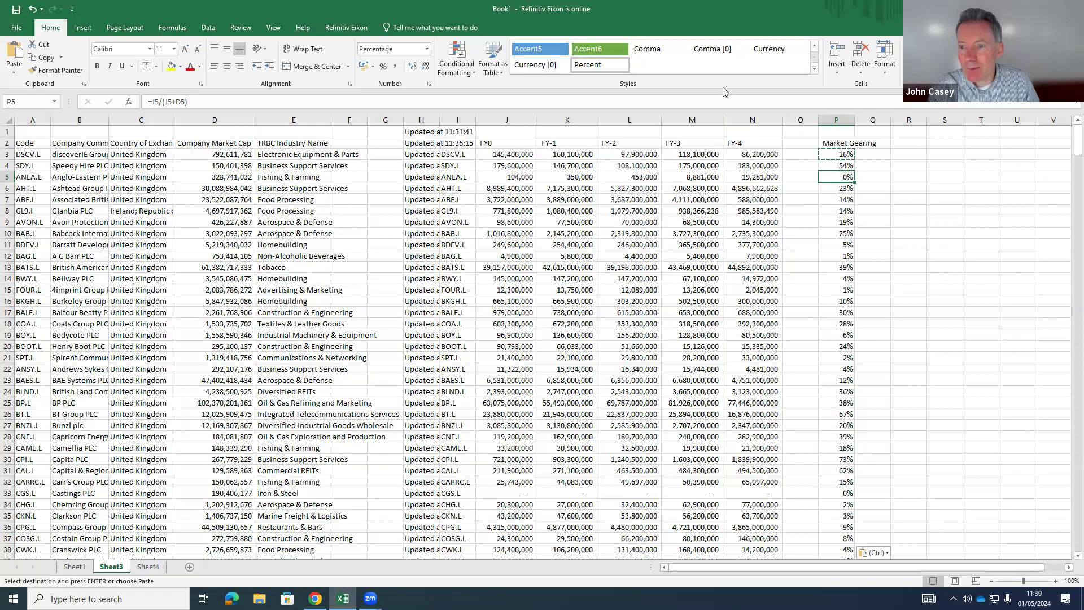
{"action": "left_click", "coordinate": [748, 119]}
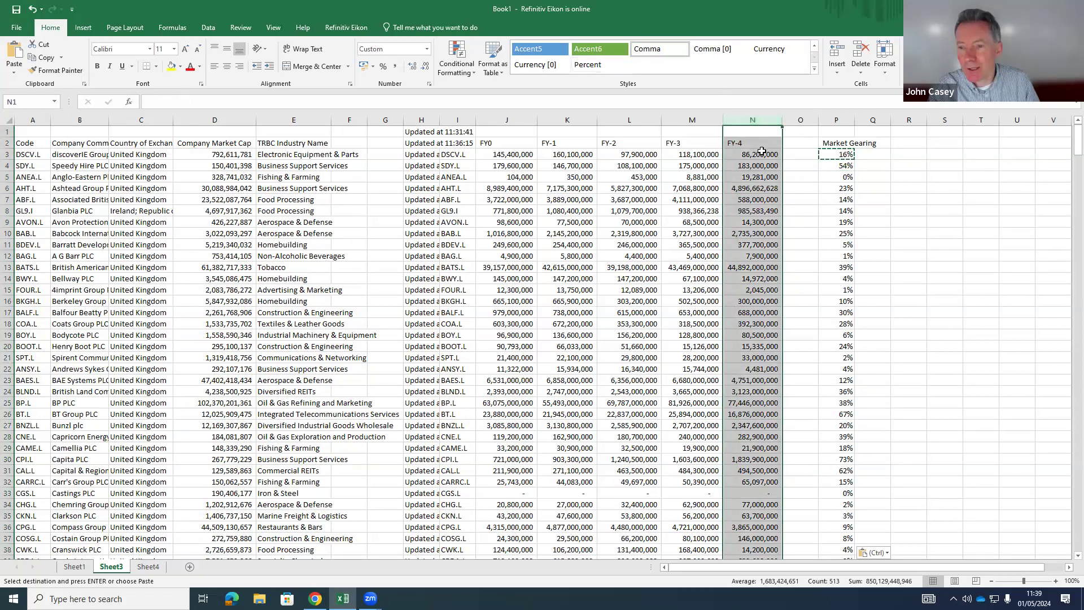
Step: Open the Refinitiv Formula Builder for cell R1 and search its data items for market cap
{"action": "left_click", "coordinate": [910, 132]}
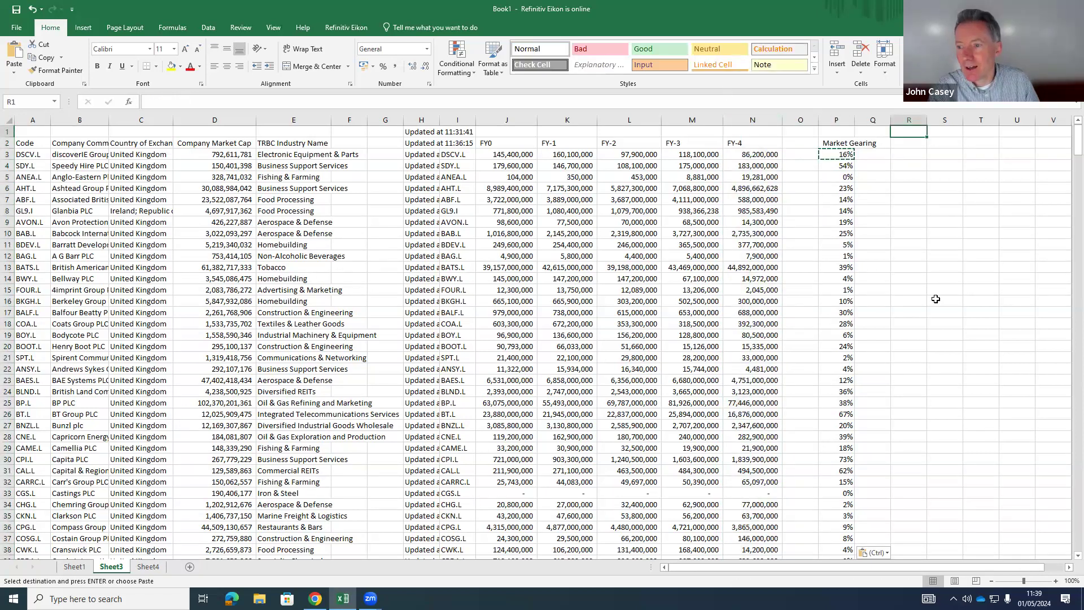
{"action": "left_click_drag", "start_coordinate": [981, 572], "coordinate": [1020, 570]}
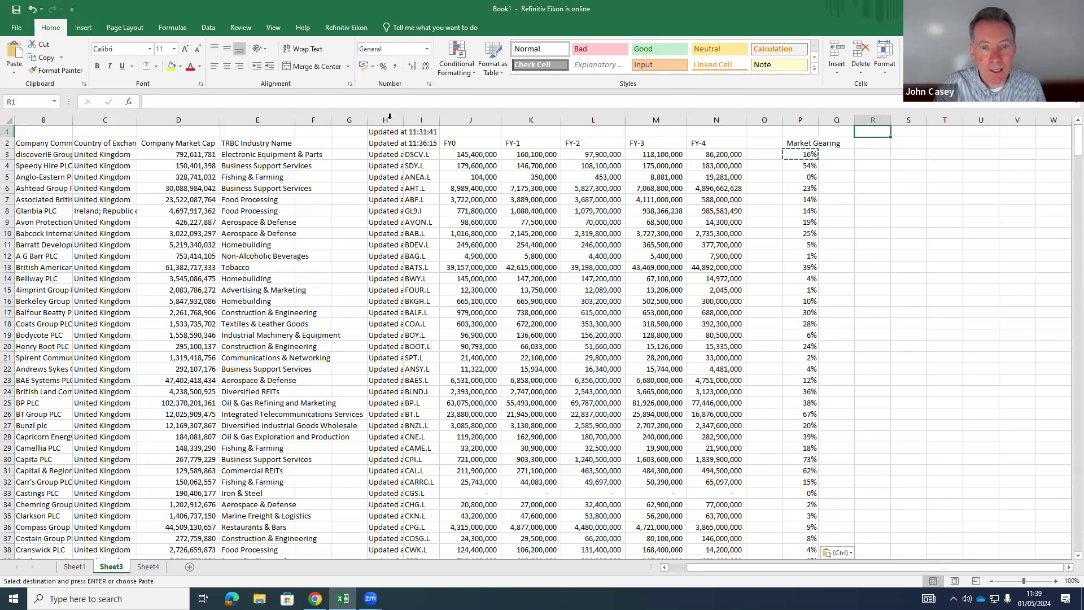
{"action": "left_click", "coordinate": [360, 29]}
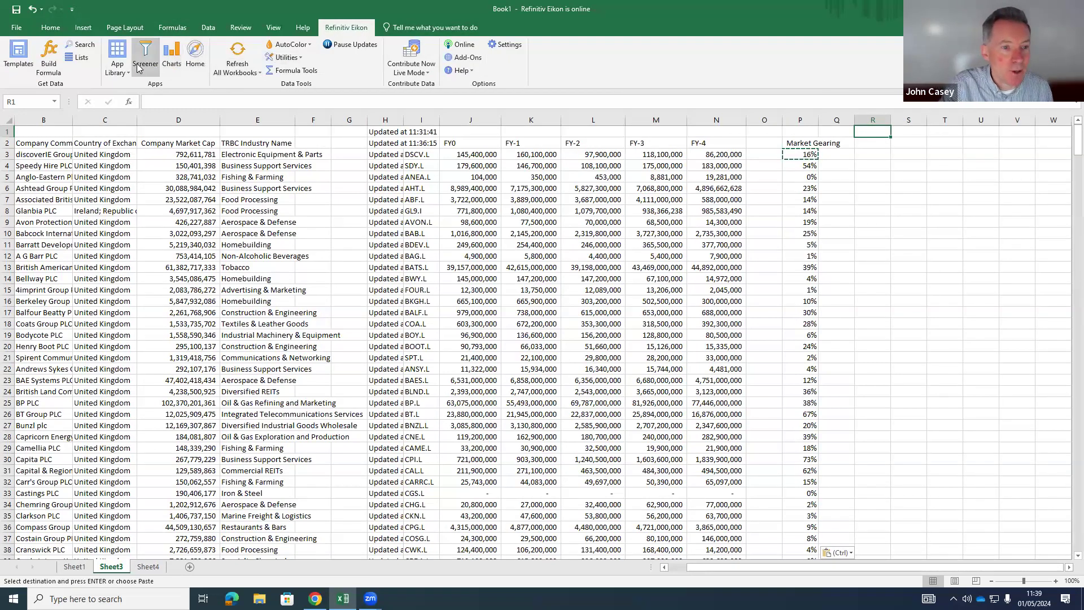
{"action": "left_click", "coordinate": [44, 59]}
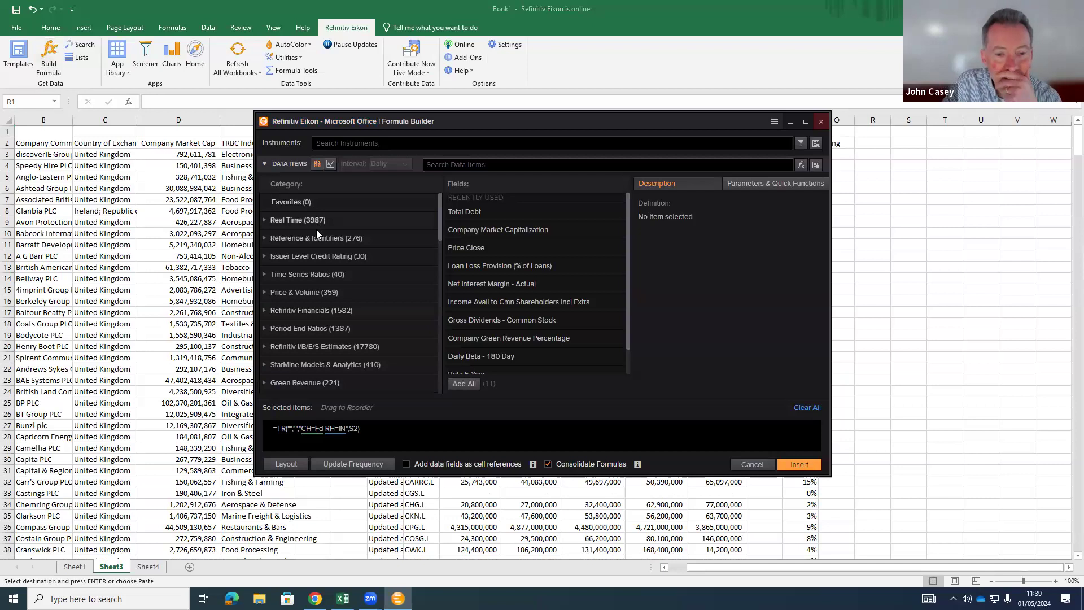
{"action": "left_click", "coordinate": [444, 164]}
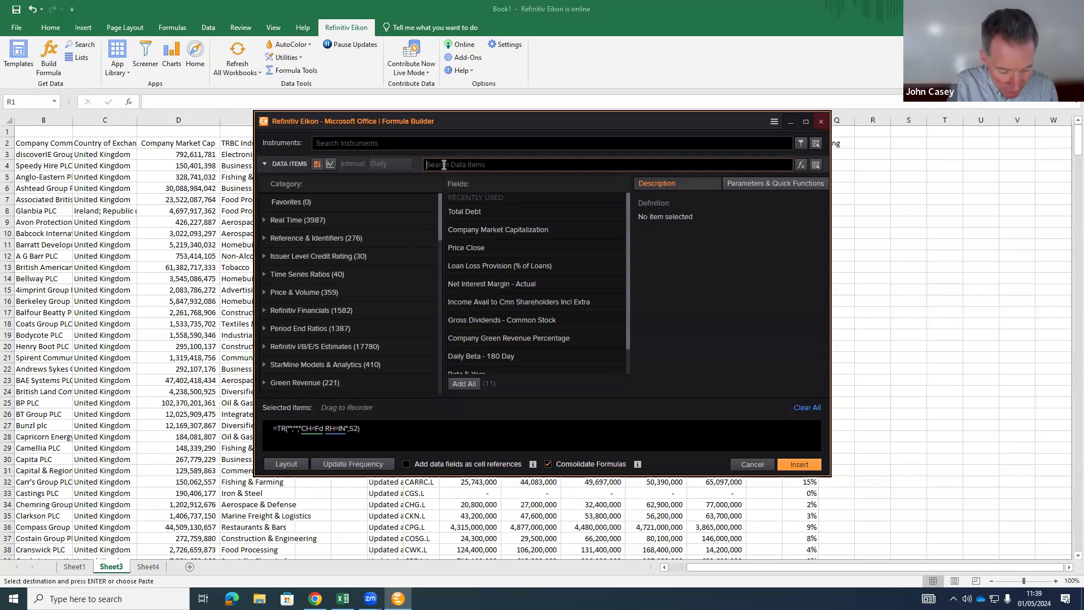
{"action": "type", "text": "mR"}
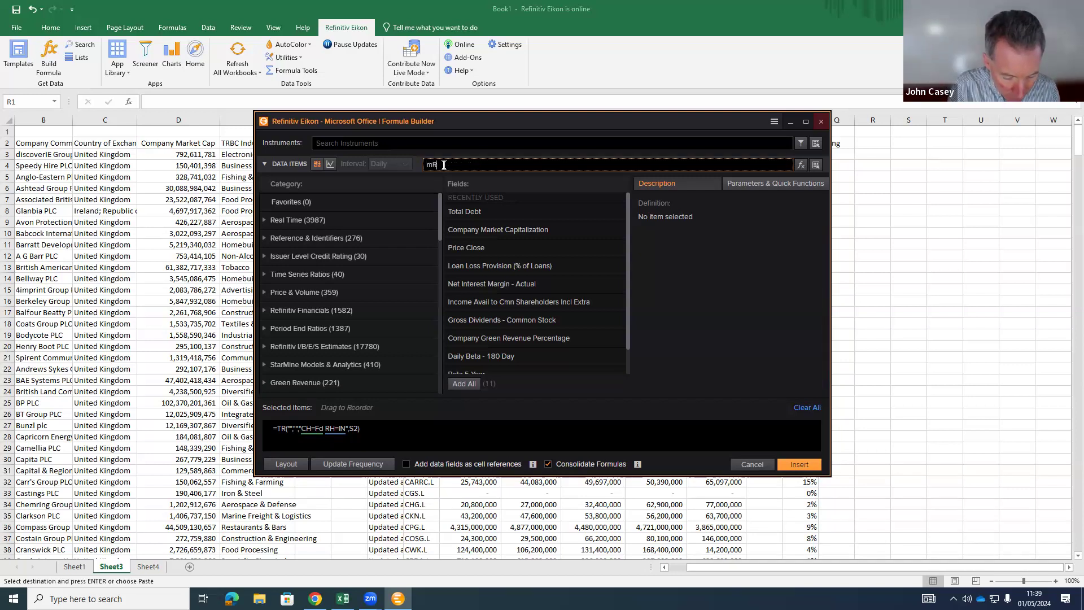
{"action": "key", "text": "BackSpace"}
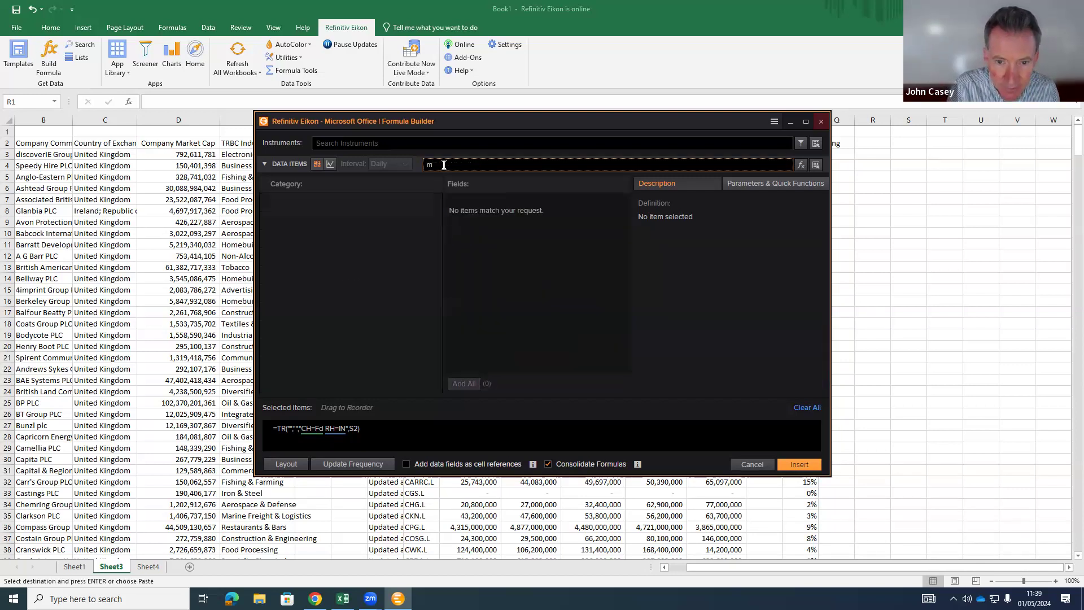
{"action": "type", "text": "ark"}
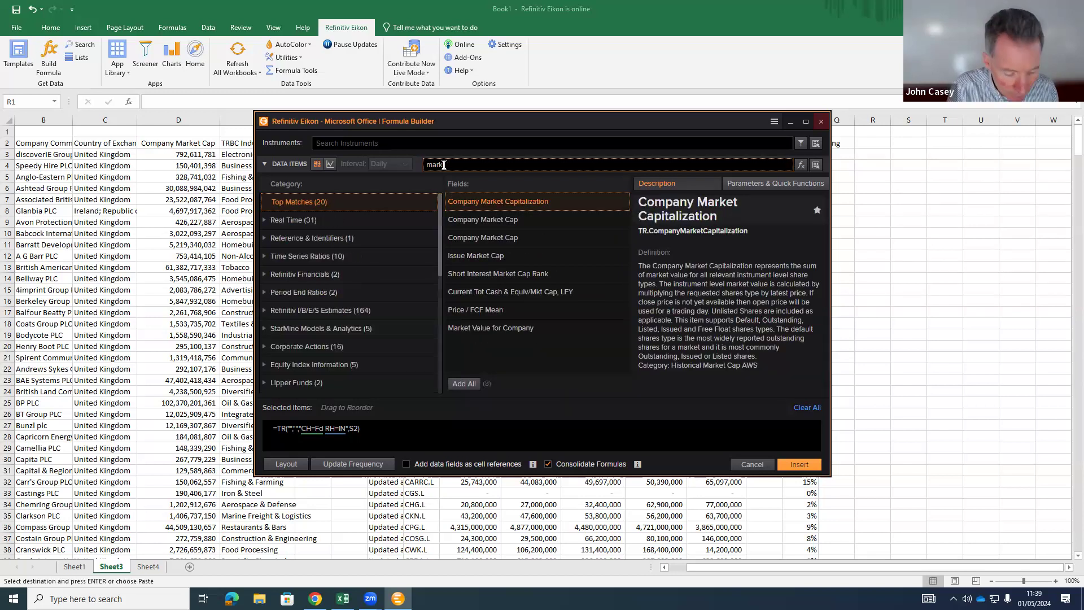
{"action": "type", "text": "et cap"}
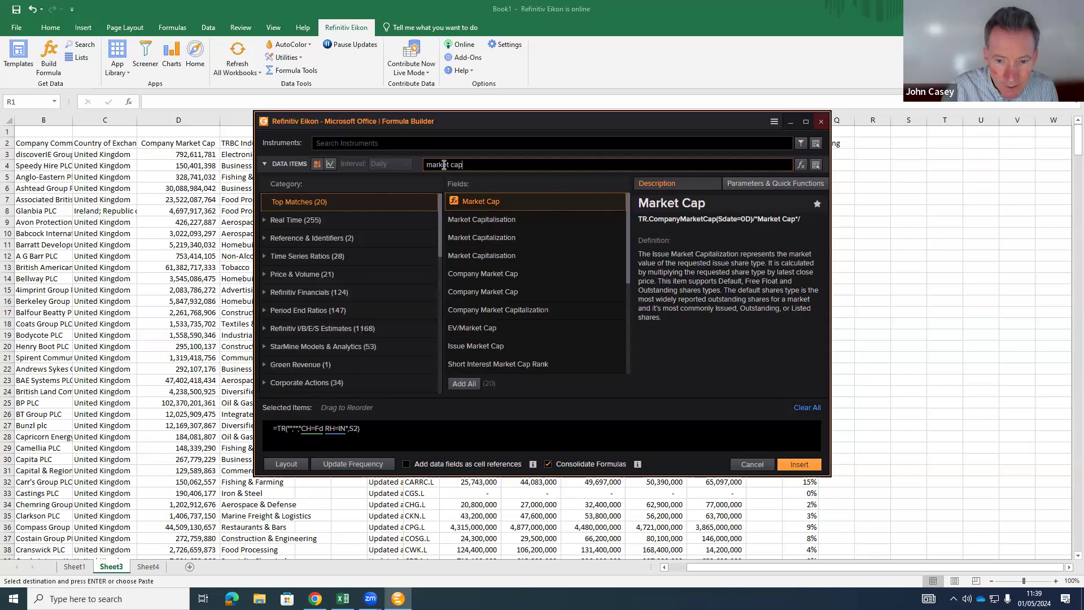
Step: Compare the descriptions of the Market Capitalisation and Market Capitalization fields and select the Company Market Cap field
{"action": "left_click", "coordinate": [484, 227]}
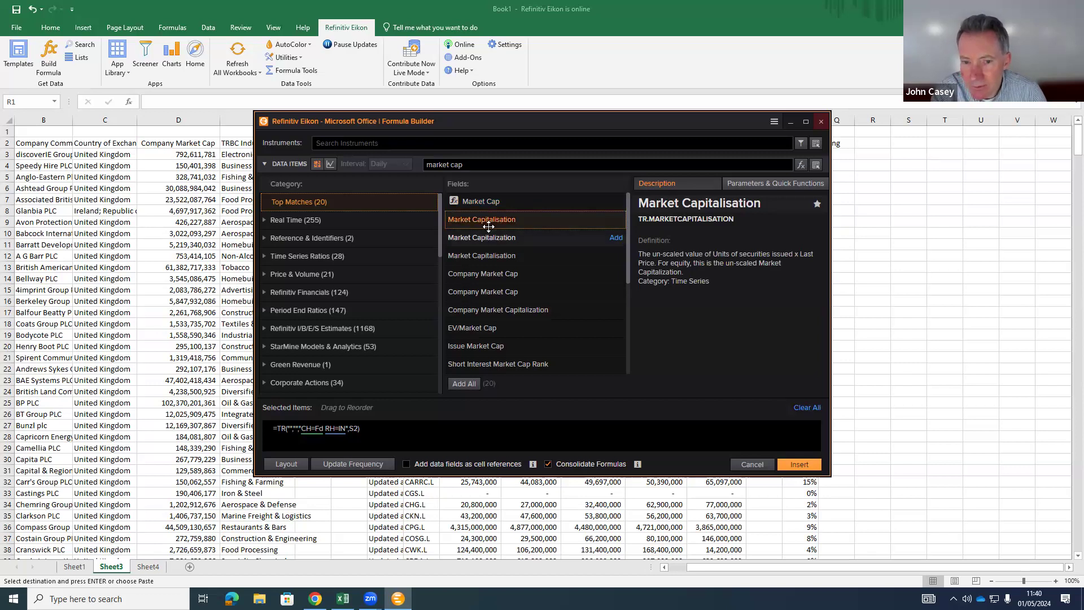
{"action": "left_click", "coordinate": [506, 243]}
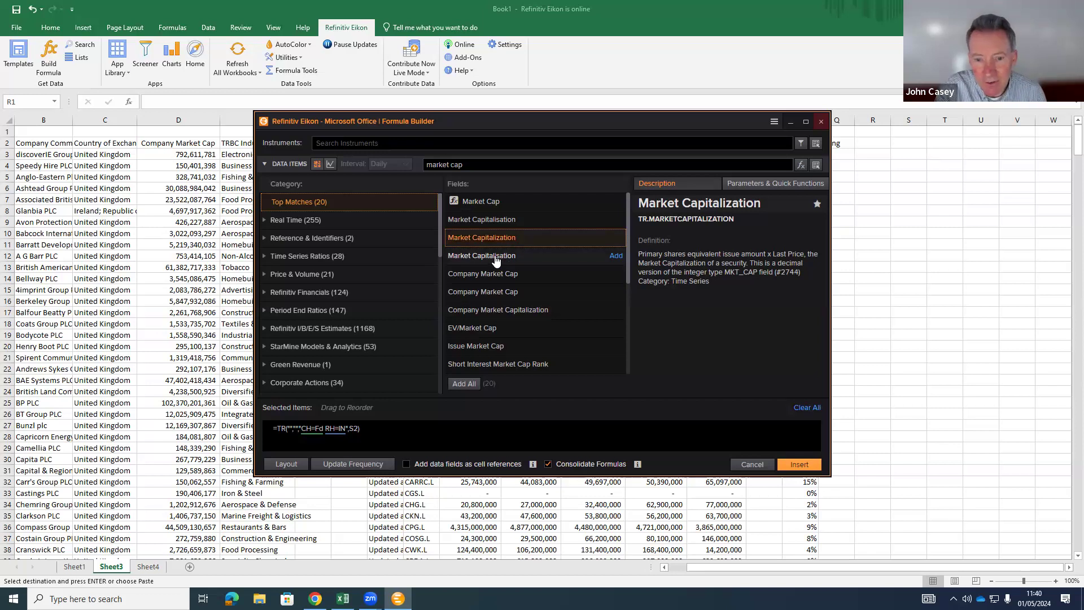
{"action": "left_click", "coordinate": [496, 258]}
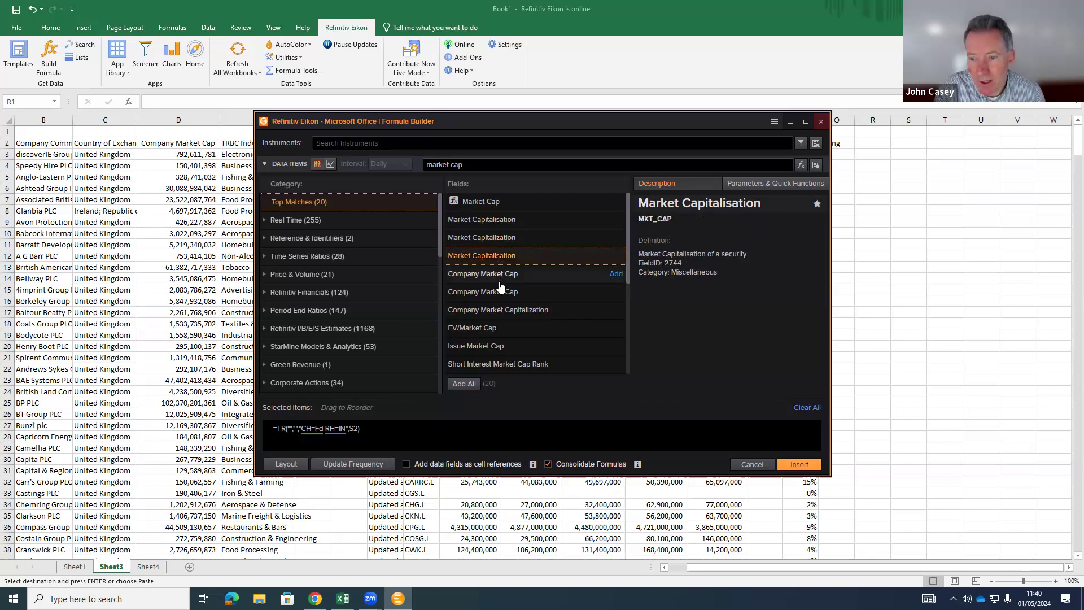
{"action": "left_click", "coordinate": [489, 278]}
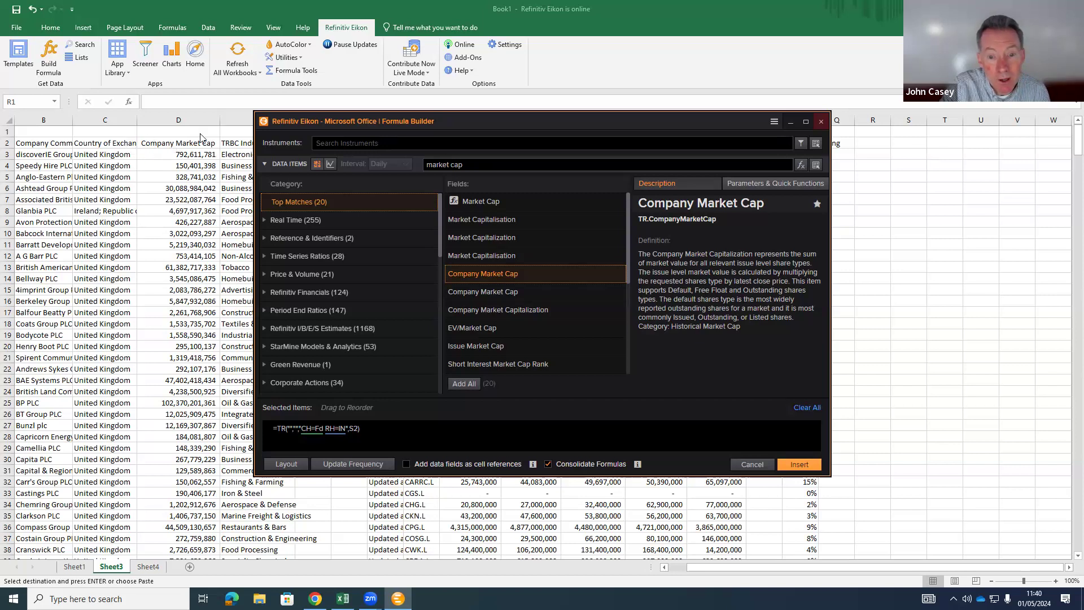
Step: Choose to select a specific As of date in the parameters of Company Market Cap
{"action": "left_click", "coordinate": [772, 188]}
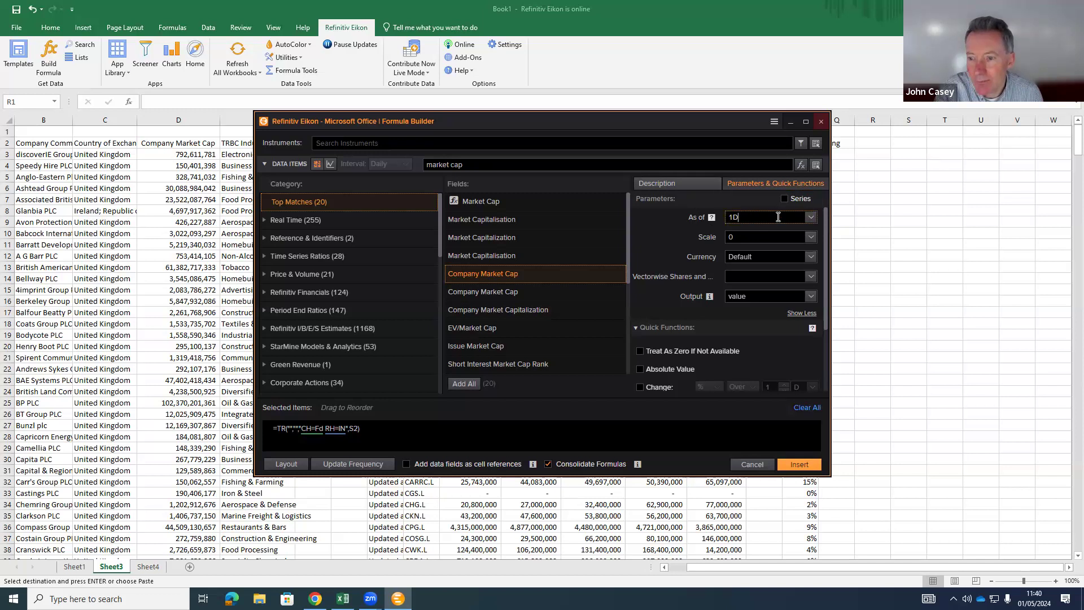
{"action": "left_click", "coordinate": [811, 219]}
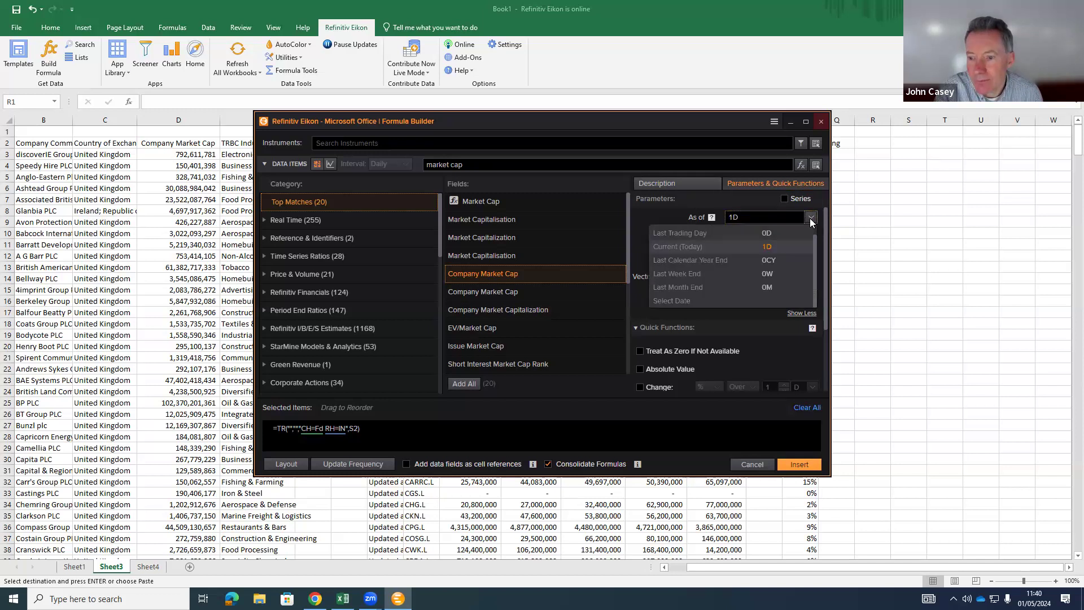
{"action": "left_click", "coordinate": [671, 301]}
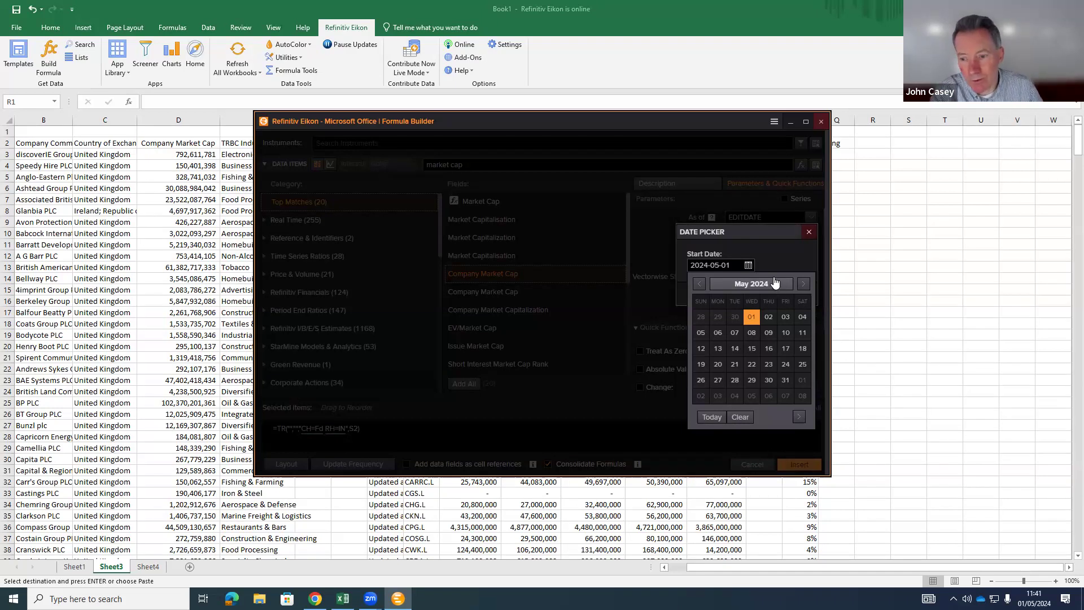
{"action": "double_click", "coordinate": [804, 284]}
{"action": "triple_click", "coordinate": [804, 284]}
{"action": "triple_click", "coordinate": [804, 284]}
{"action": "triple_click", "coordinate": [804, 284]}
{"action": "triple_click", "coordinate": [804, 285]}
{"action": "double_click", "coordinate": [804, 285]}
{"action": "double_click", "coordinate": [804, 285]}
{"action": "left_click", "coordinate": [804, 285]}
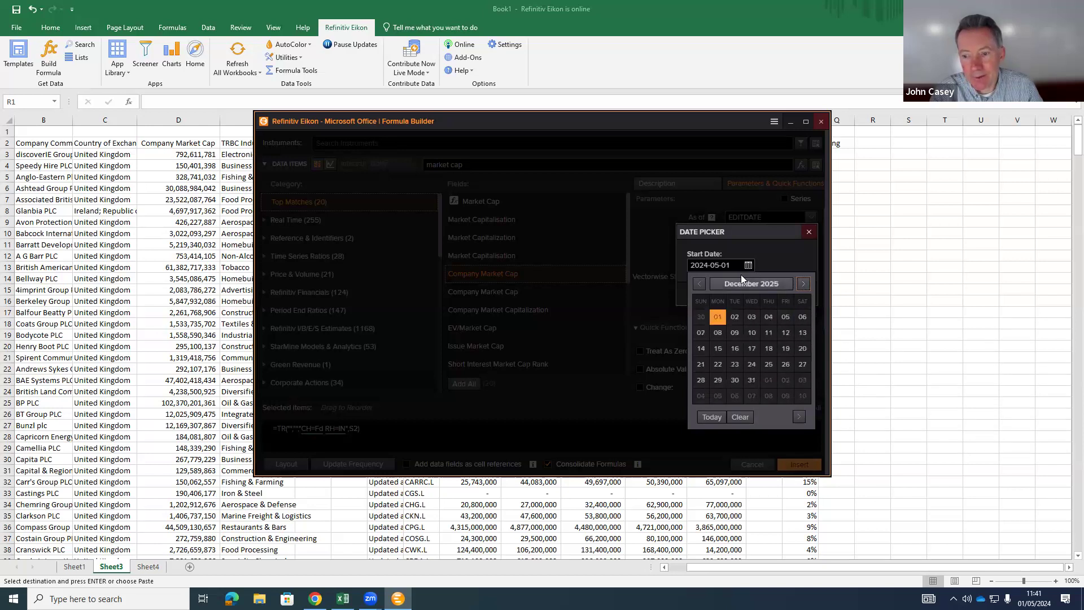
Step: Set the As of date for Company Market Cap to 2019-01-03
{"action": "left_click", "coordinate": [709, 266]}
{"action": "key", "text": "BackSpace"}
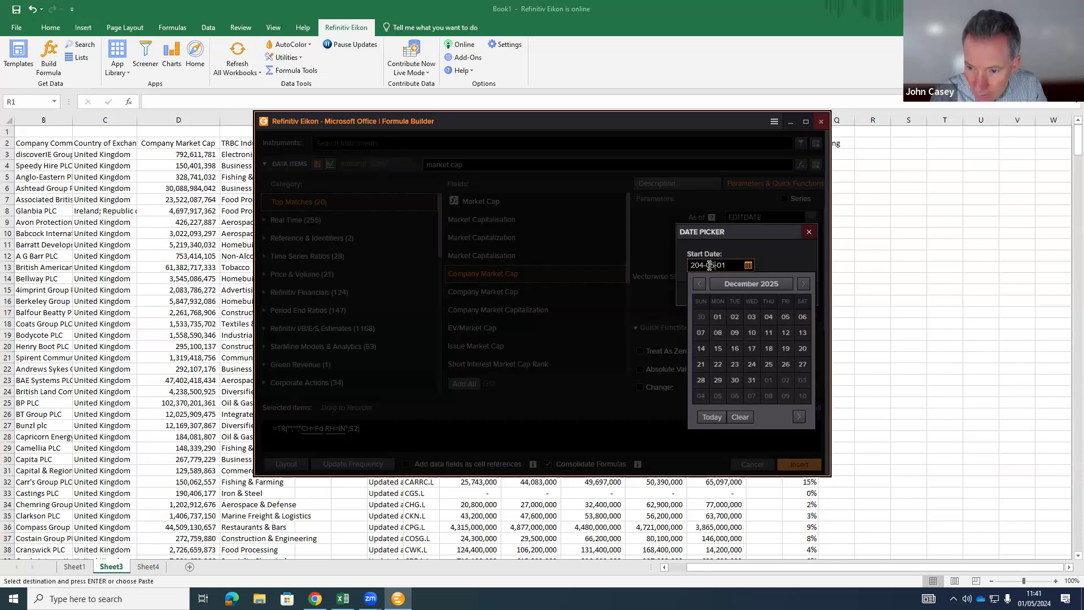
{"action": "type", "text": "1"}
{"action": "key", "text": "Delete"}
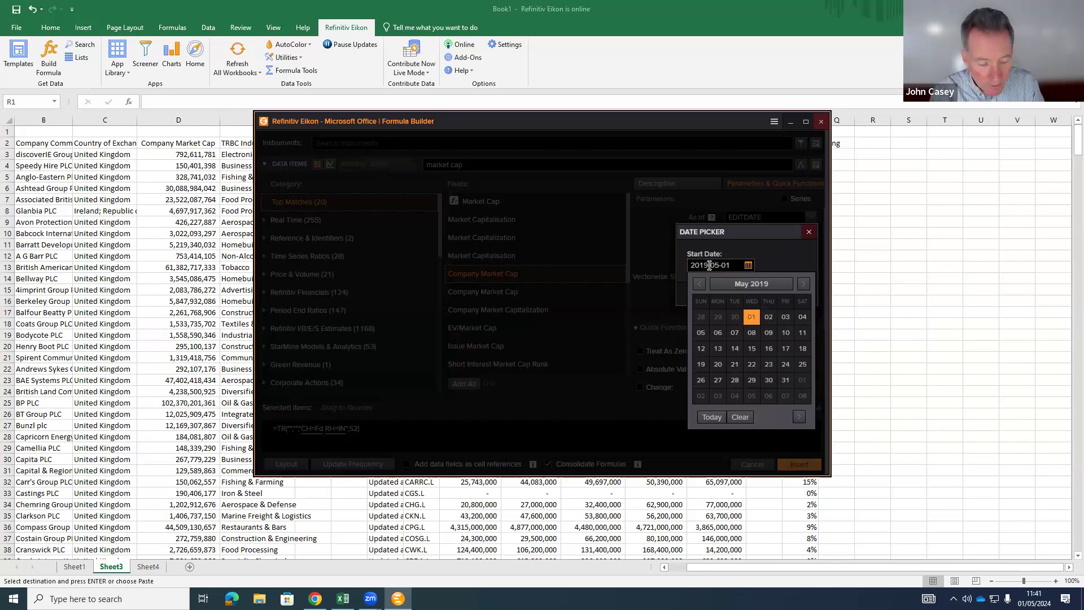
{"action": "type", "text": "3"}
{"action": "key", "text": "Delete"}
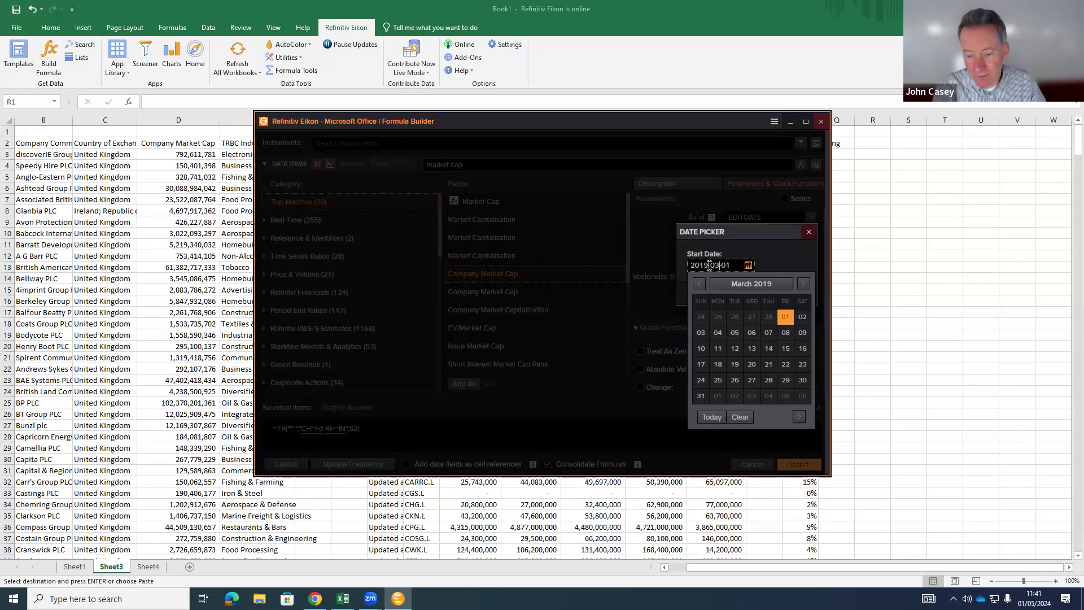
{"action": "type", "text": "1"}
{"action": "key", "text": "Delete"}
{"action": "type", "text": "3"}
{"action": "key", "text": "Delete"}
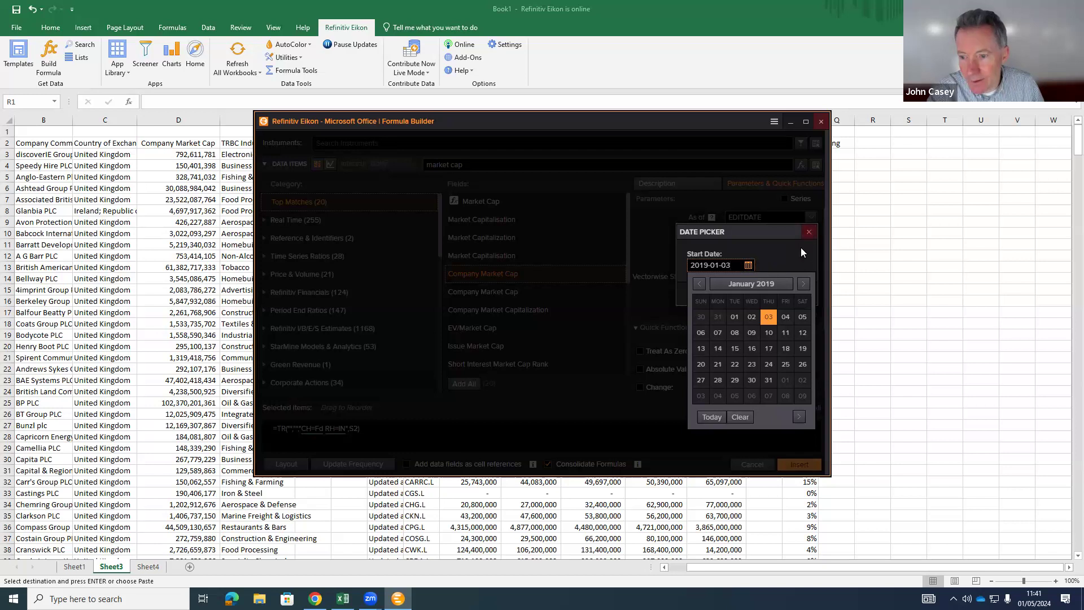
{"action": "left_click", "coordinate": [767, 294]}
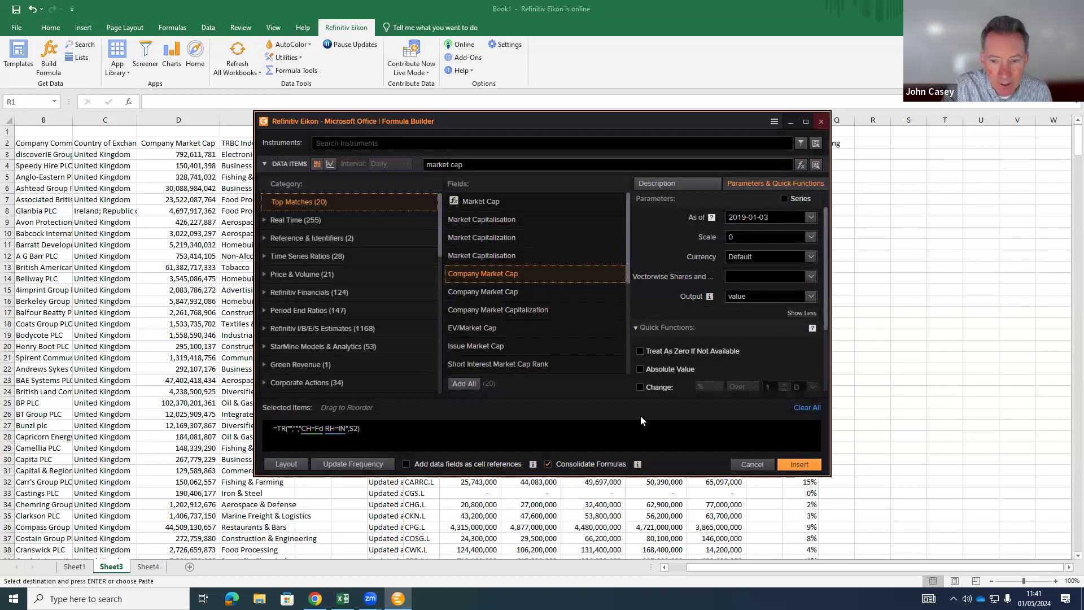
Step: Add Company Market Cap as of 2019-01-03 to the formula's selected items and check the formula layout
{"action": "left_click", "coordinate": [615, 281]}
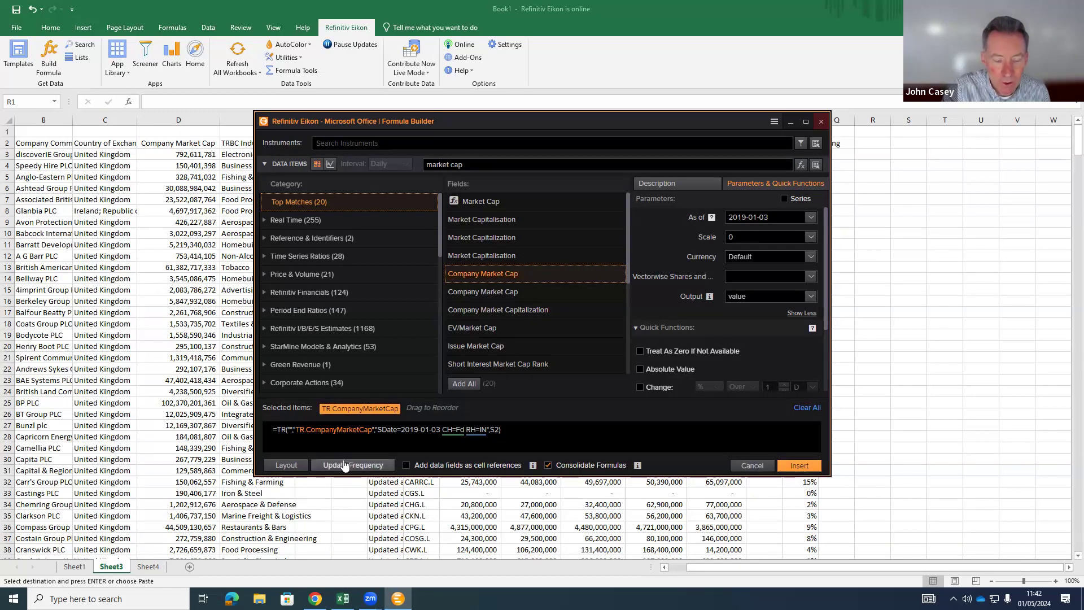
{"action": "left_click", "coordinate": [277, 469]}
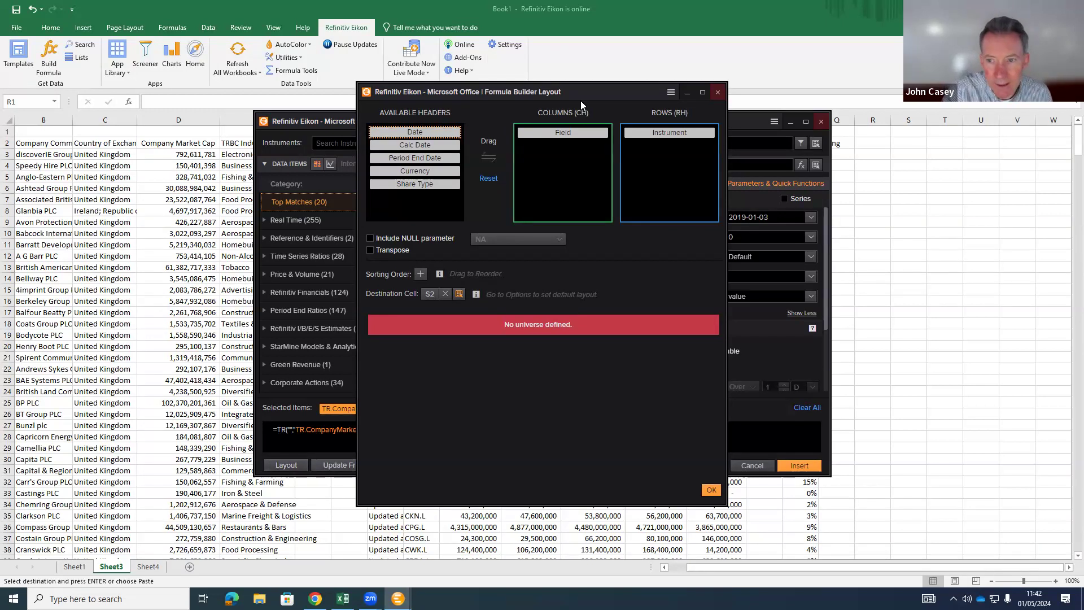
{"action": "left_click", "coordinate": [717, 92]}
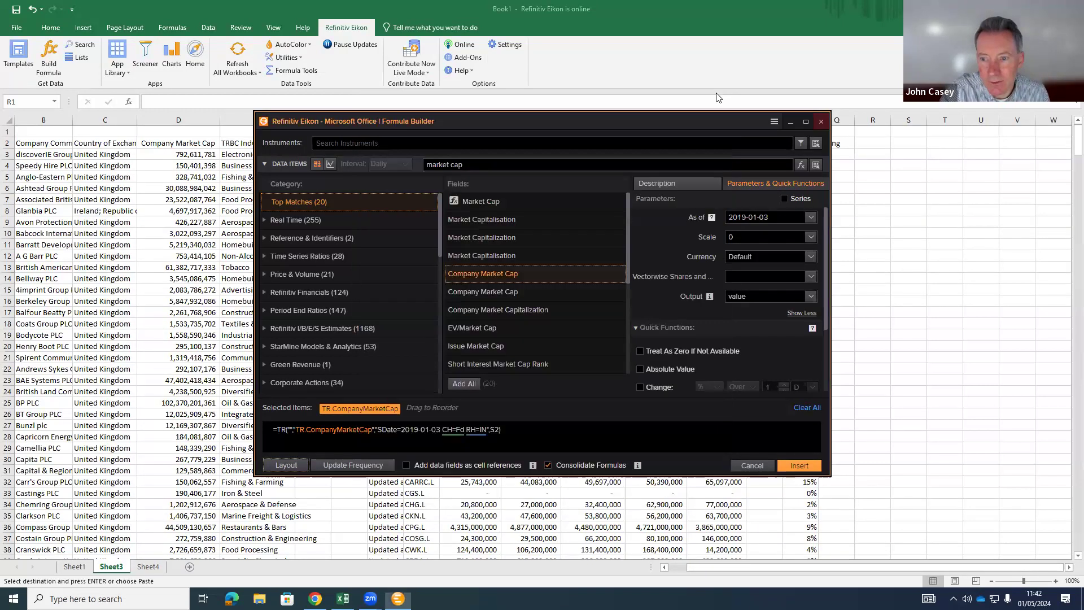
Step: Set the formula's instrument to the company code in cell A3, using the relative reference A3
{"action": "left_click", "coordinate": [366, 147]}
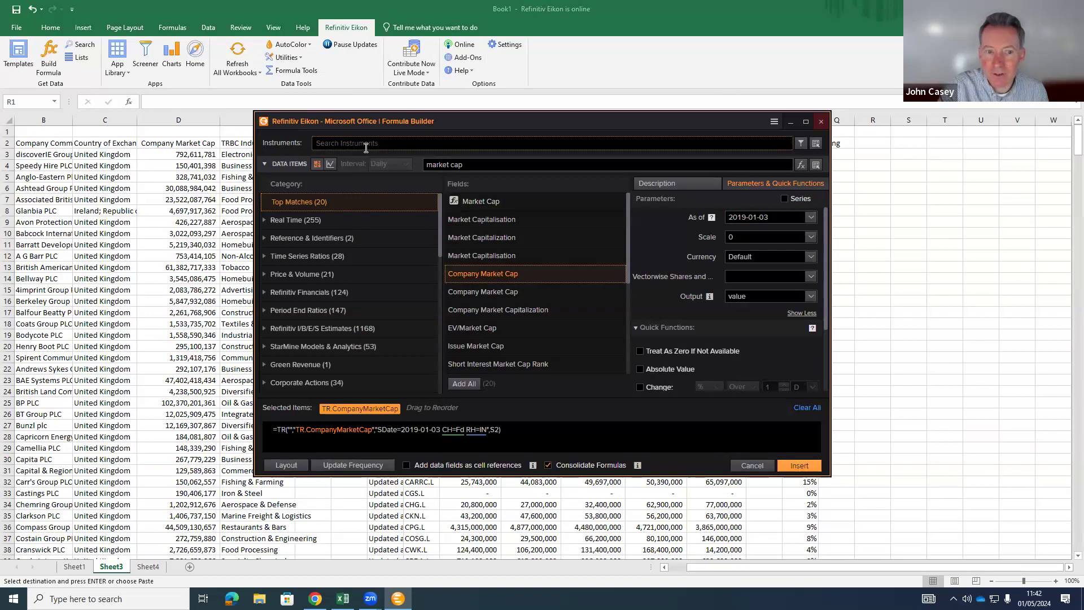
{"action": "left_click", "coordinate": [816, 145]}
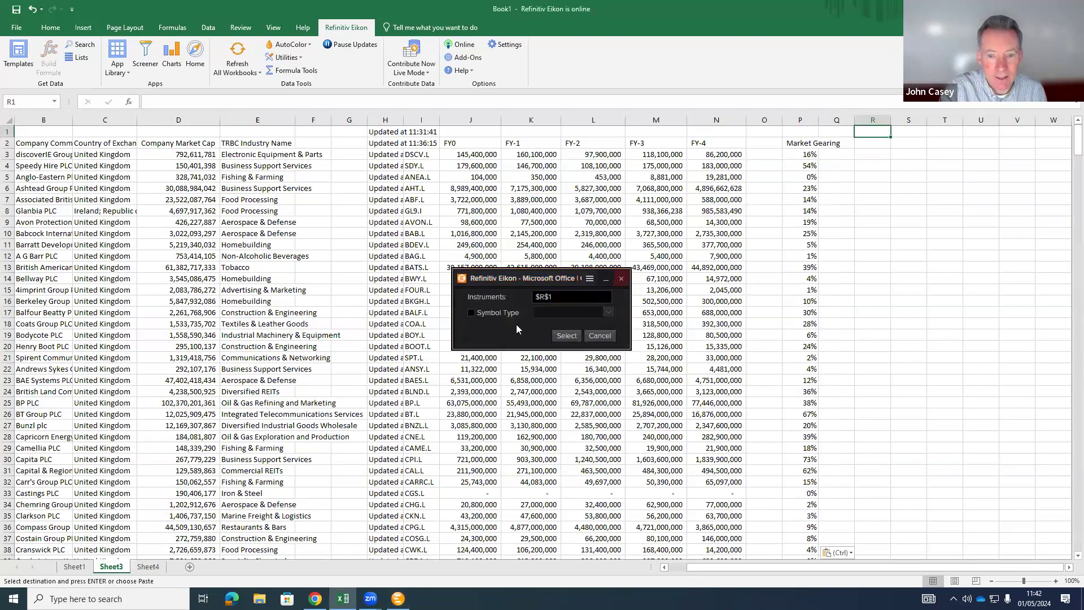
{"action": "left_click", "coordinate": [559, 297]}
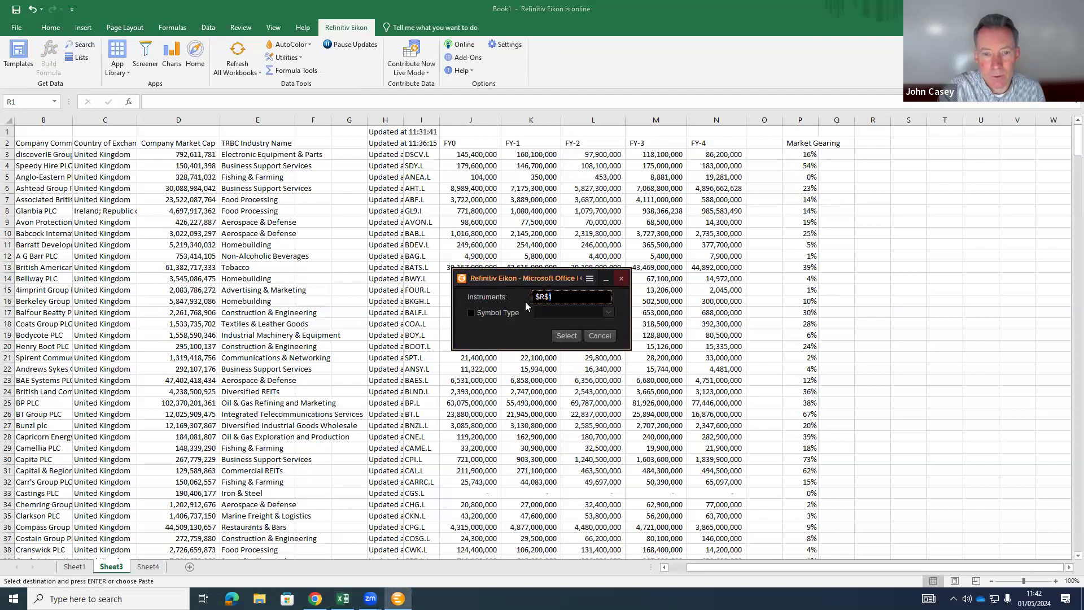
{"action": "left_click_drag", "start_coordinate": [780, 569], "coordinate": [673, 568]}
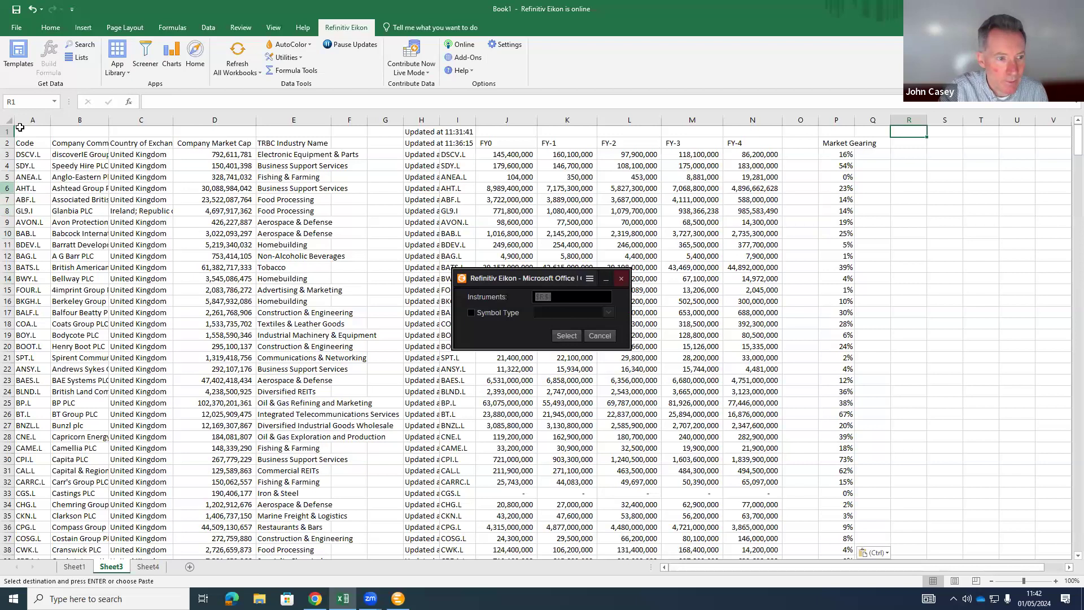
{"action": "left_click", "coordinate": [32, 155]}
{"action": "left_click", "coordinate": [541, 299]}
{"action": "key", "text": "BackSpace"}
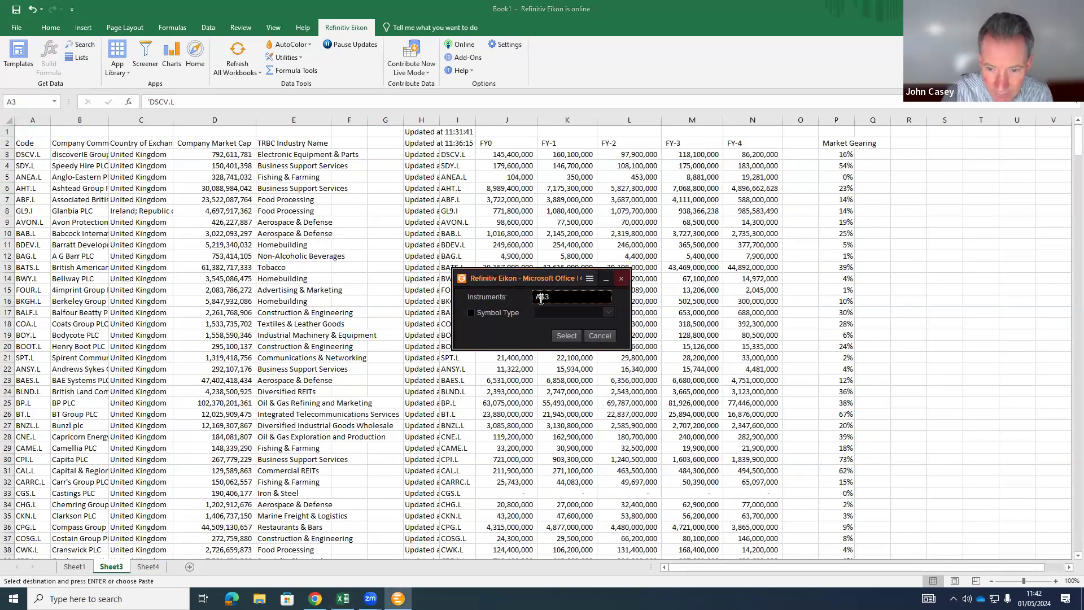
{"action": "key", "text": "Right"}
{"action": "key", "text": "Delete"}
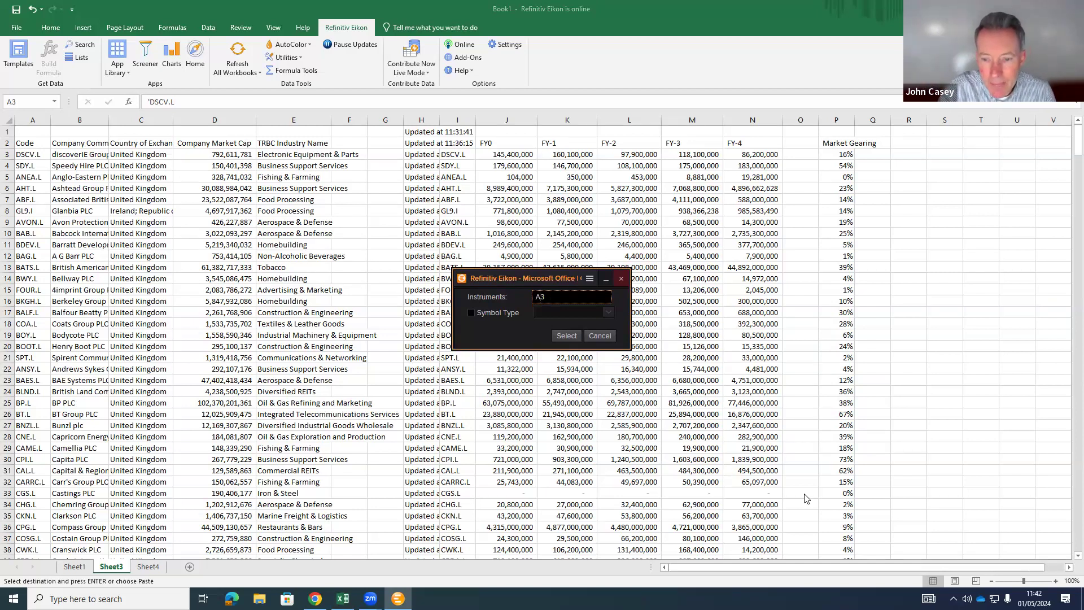
{"action": "left_click", "coordinate": [566, 336]}
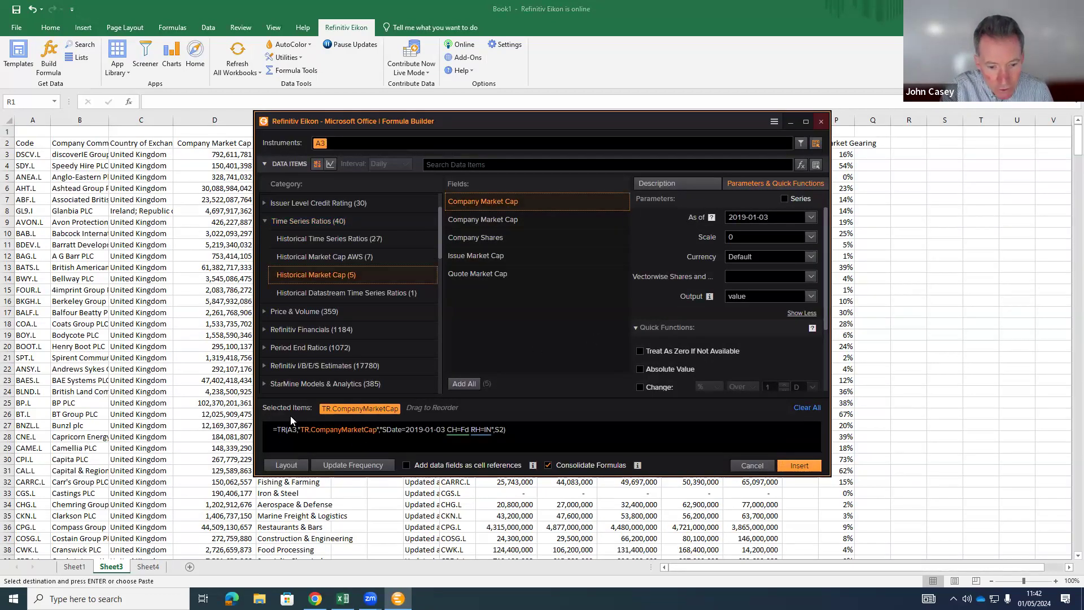
Step: Remove the Field header from the layout's columns and set the destination cell to S3
{"action": "left_click", "coordinate": [285, 466]}
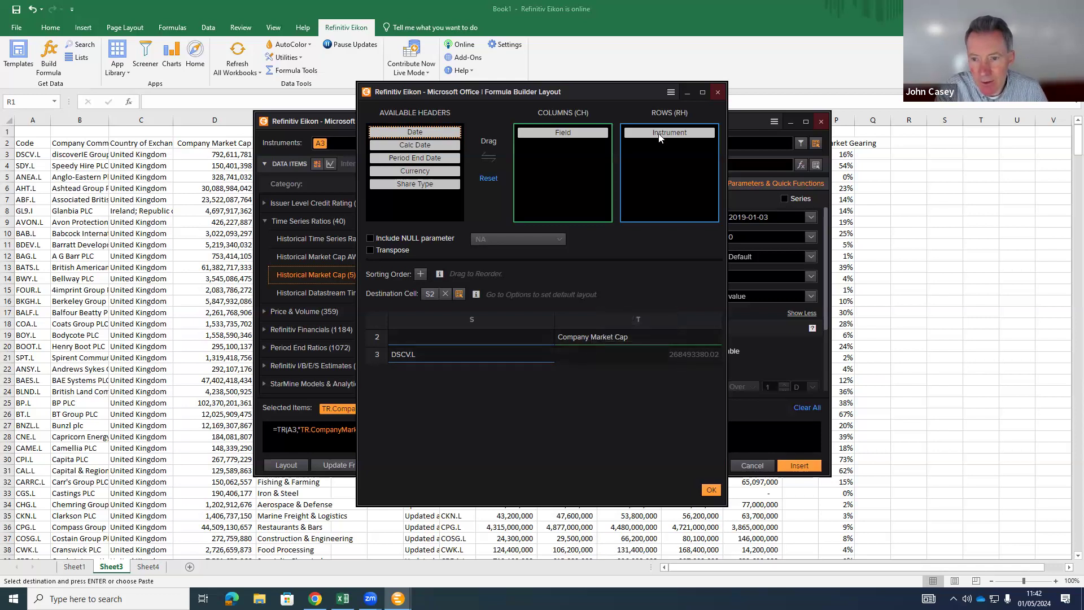
{"action": "left_click_drag", "start_coordinate": [547, 138], "coordinate": [385, 194]}
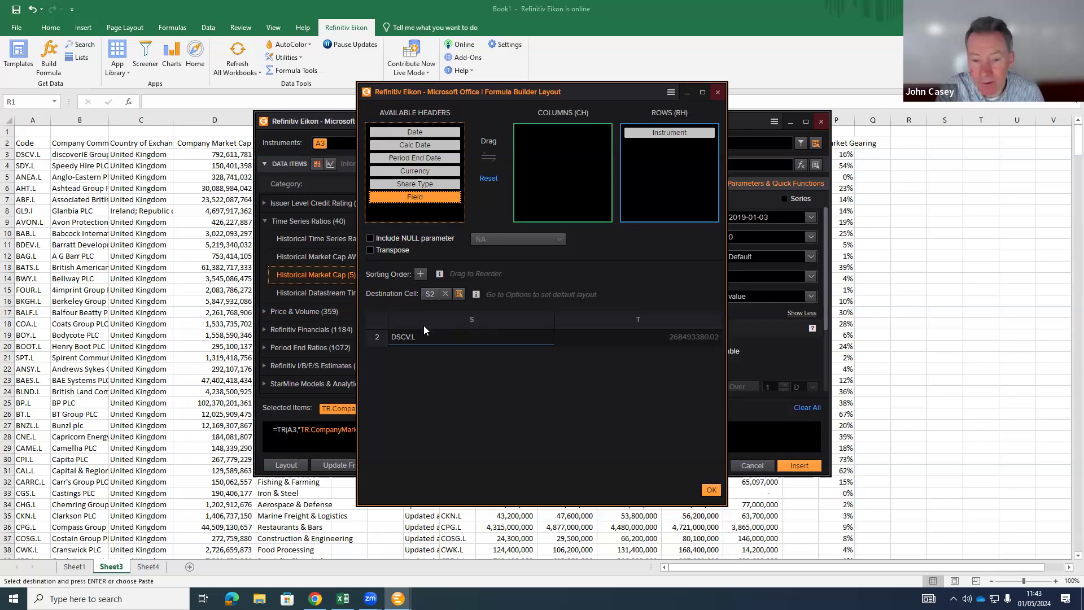
{"action": "left_click", "coordinate": [431, 295]}
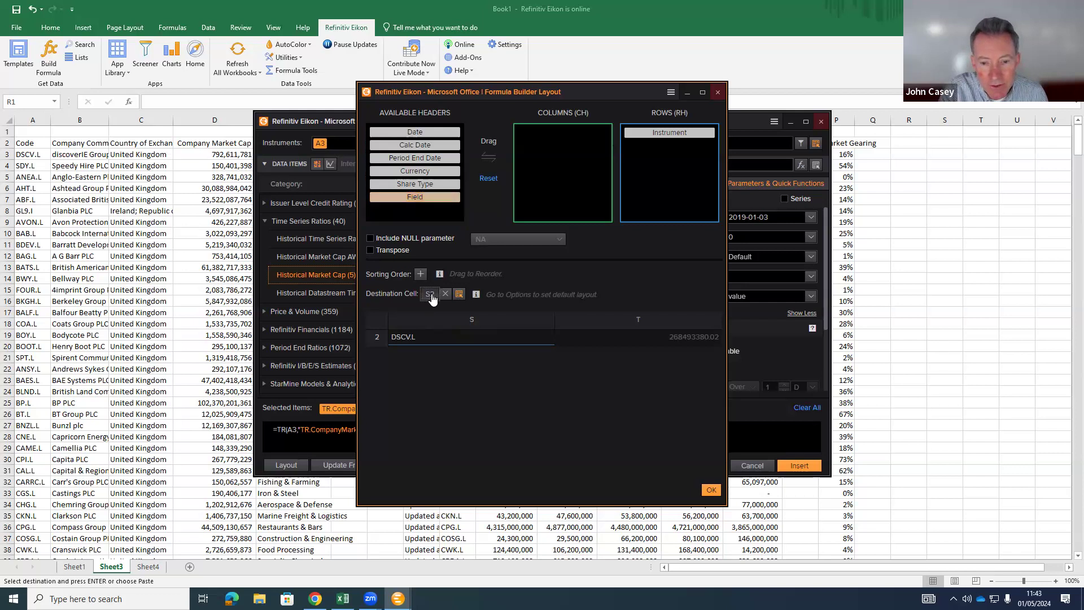
{"action": "left_click", "coordinate": [431, 295]}
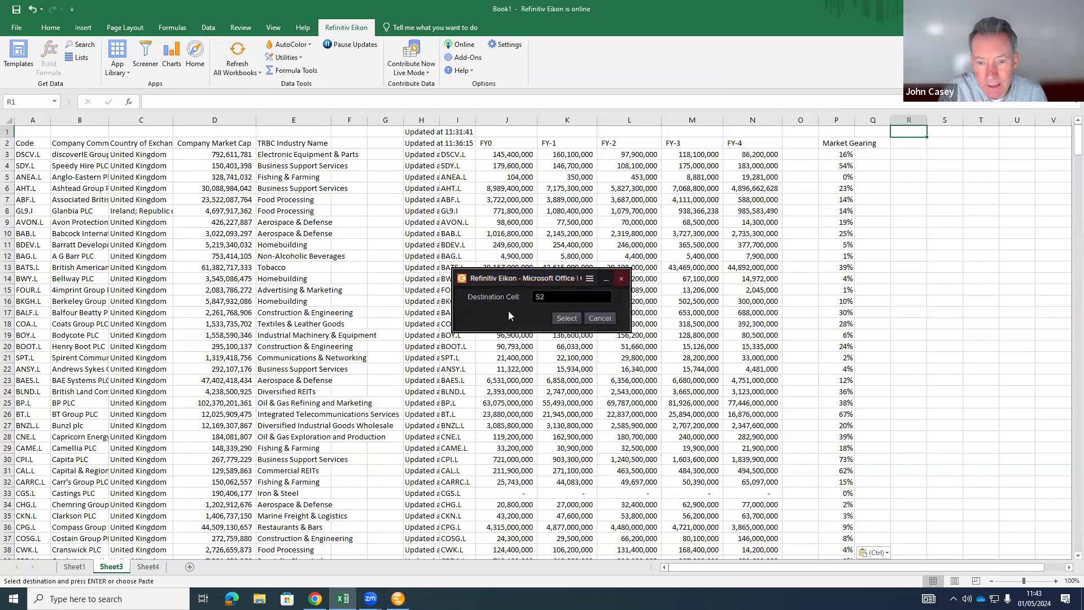
{"action": "left_click", "coordinate": [544, 297]}
{"action": "key", "text": "BackSpace"}
{"action": "type", "text": "3"}
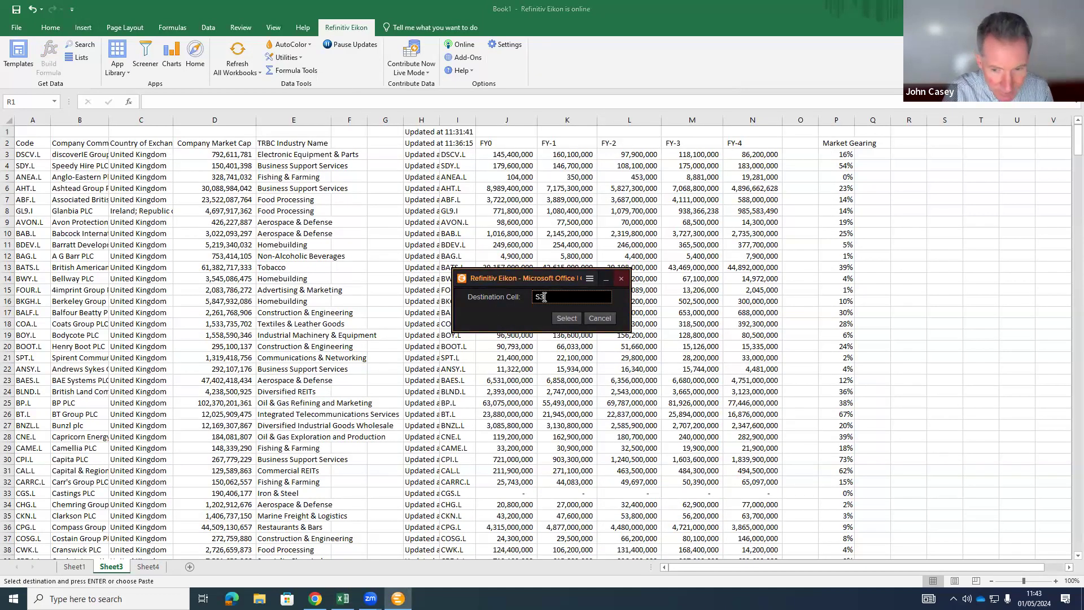
{"action": "left_click", "coordinate": [564, 319]}
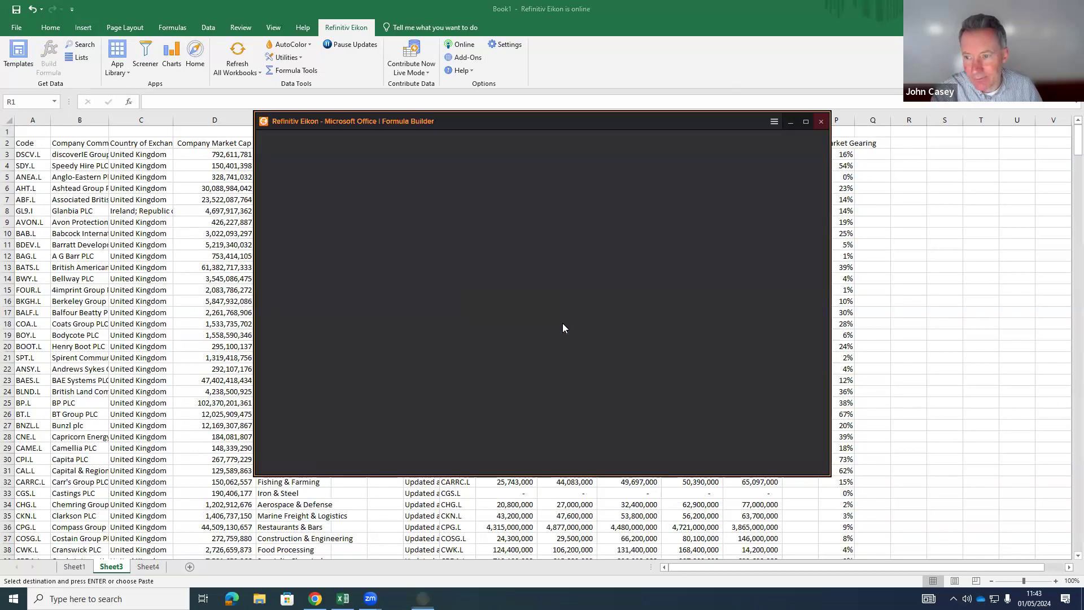
Step: Accept the layout and insert the Company Market Cap formula into cell R1
{"action": "left_click", "coordinate": [707, 490]}
{"action": "left_click", "coordinate": [810, 467]}
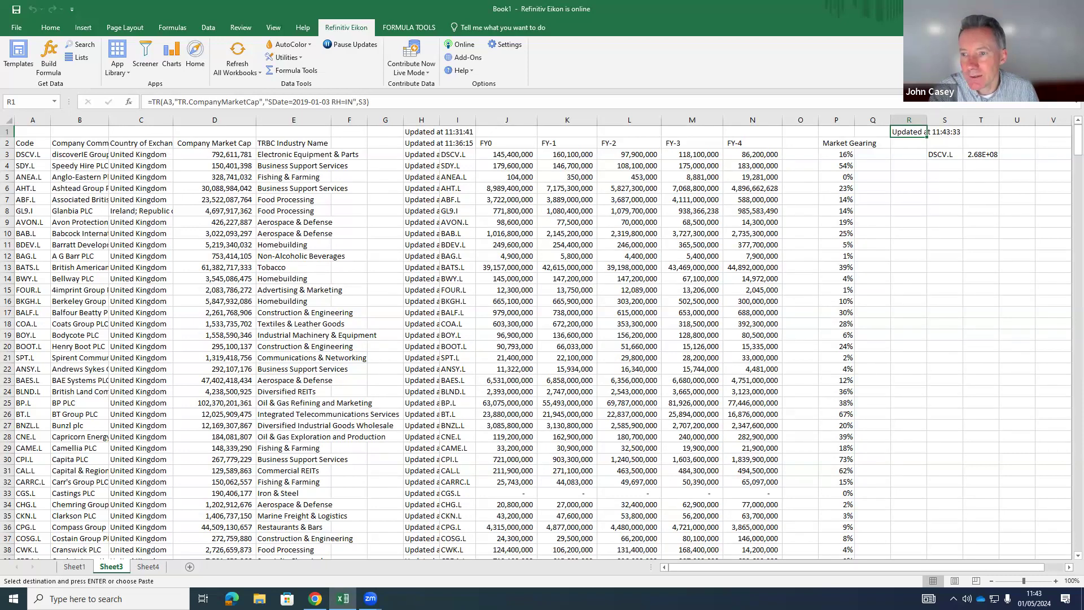
{"action": "left_click", "coordinate": [1045, 9]}
{"action": "left_click", "coordinate": [890, 82]}
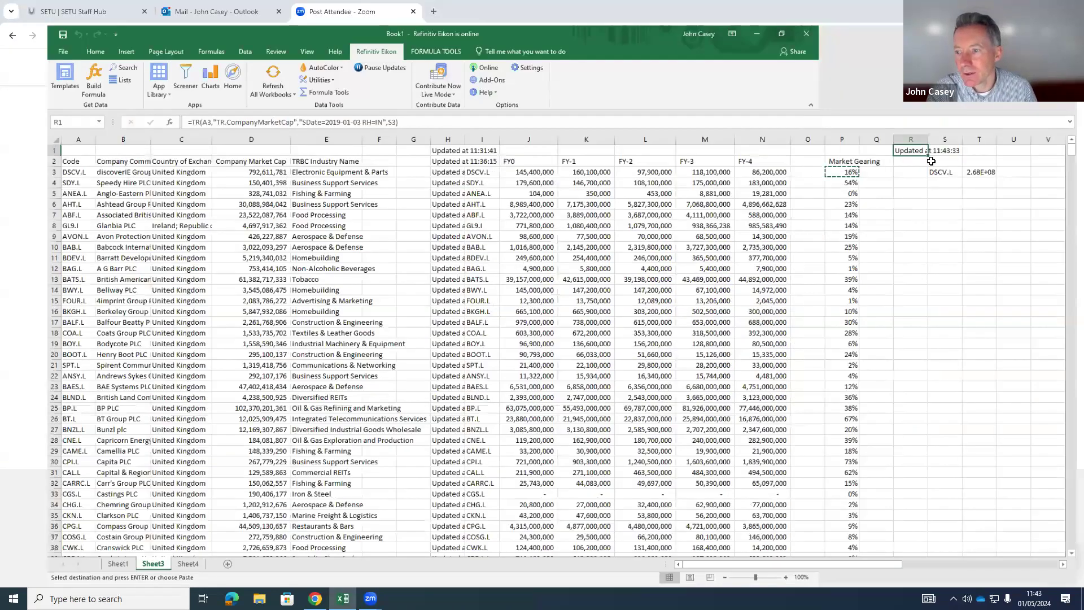
Step: Widen column T and format the market cap in T3 with thousands separators and no decimals
{"action": "left_click_drag", "start_coordinate": [999, 121], "coordinate": [1023, 123]}
{"action": "left_click", "coordinate": [993, 154]}
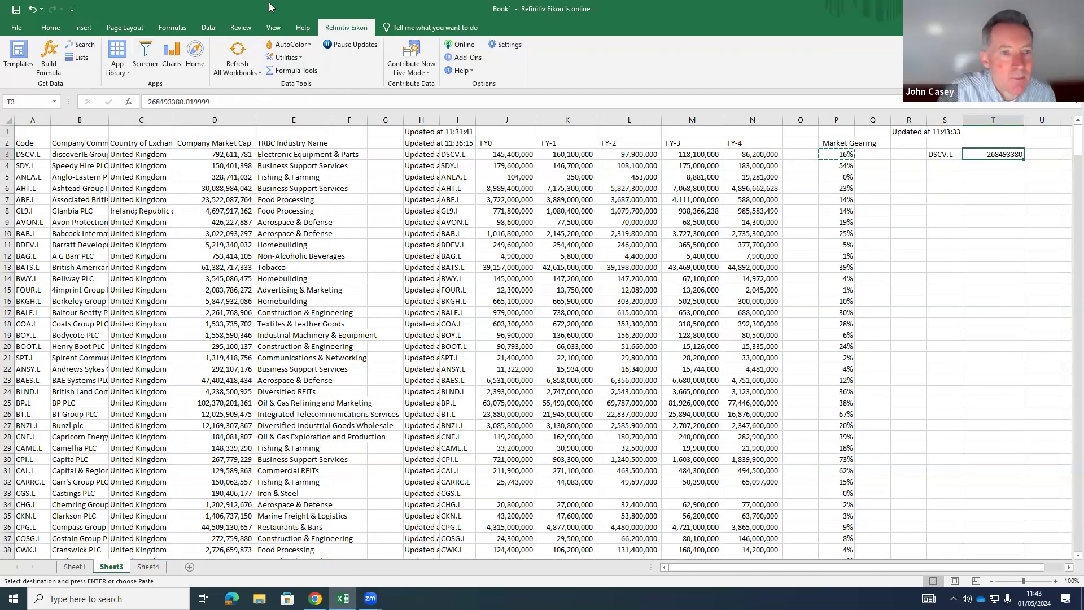
{"action": "left_click", "coordinate": [80, 28]}
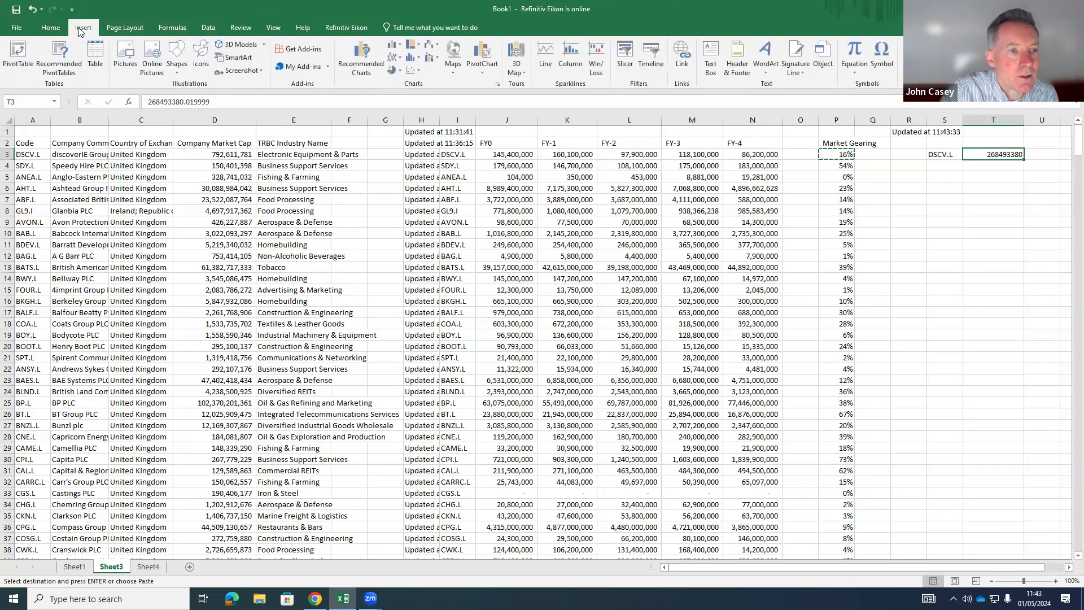
{"action": "left_click", "coordinate": [50, 27]}
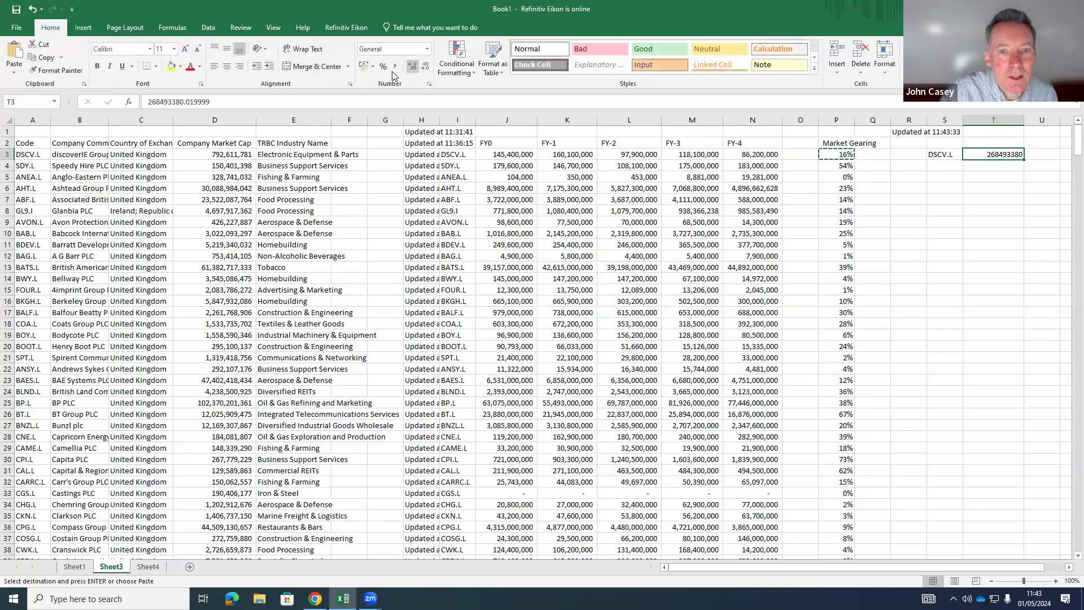
{"action": "left_click", "coordinate": [394, 66]}
{"action": "left_click", "coordinate": [425, 66]}
{"action": "left_click", "coordinate": [425, 67]}
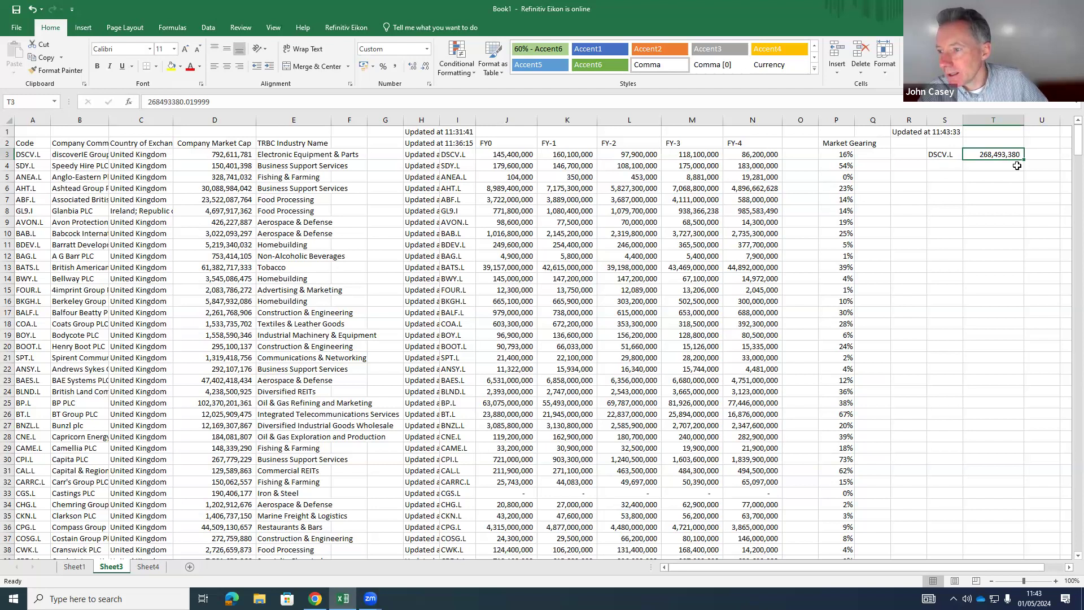
Step: Enter the heading Market Cap Jan 2019 in cell T2
{"action": "left_click", "coordinate": [993, 145]}
{"action": "type", "text": "MAr"}
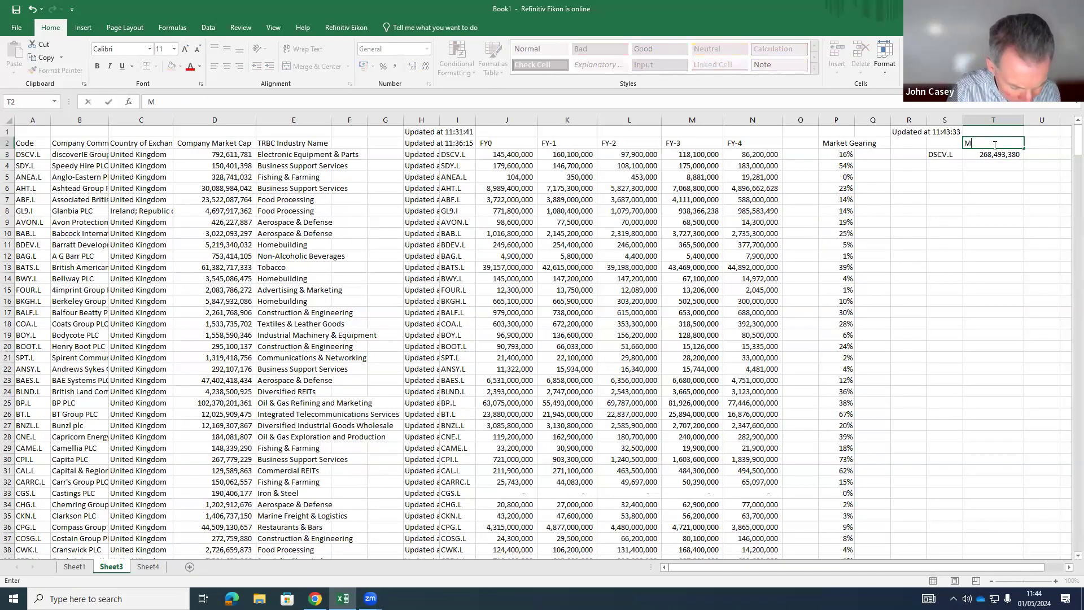
{"action": "key", "text": "BackSpace"}
{"action": "key", "text": "BackSpace"}
{"action": "type", "text": "arket Ca"}
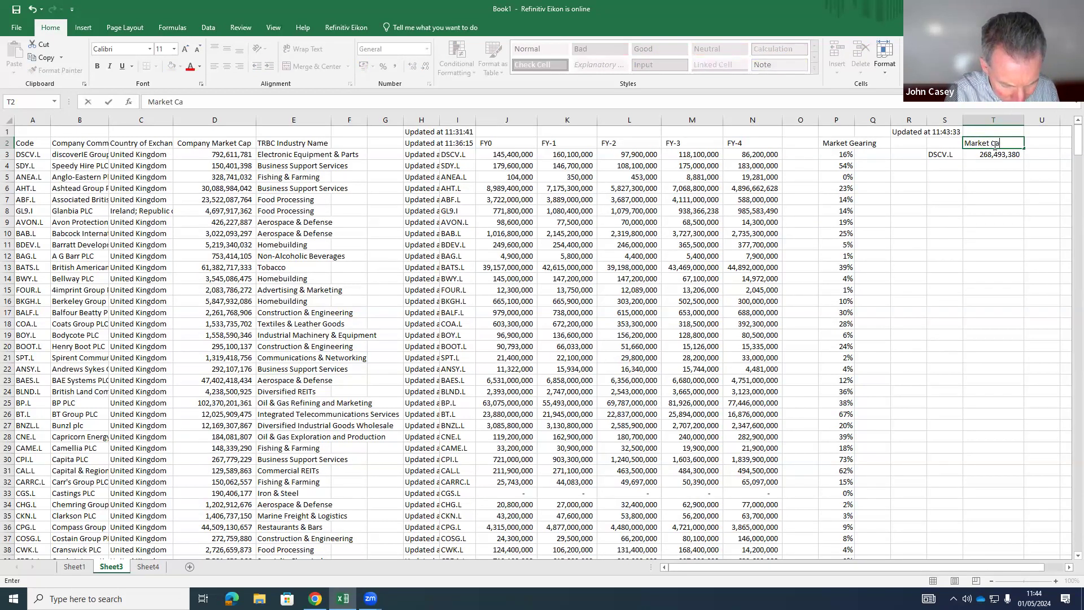
{"action": "type", "text": "p Jan 2019"}
{"action": "key", "text": "Return"}
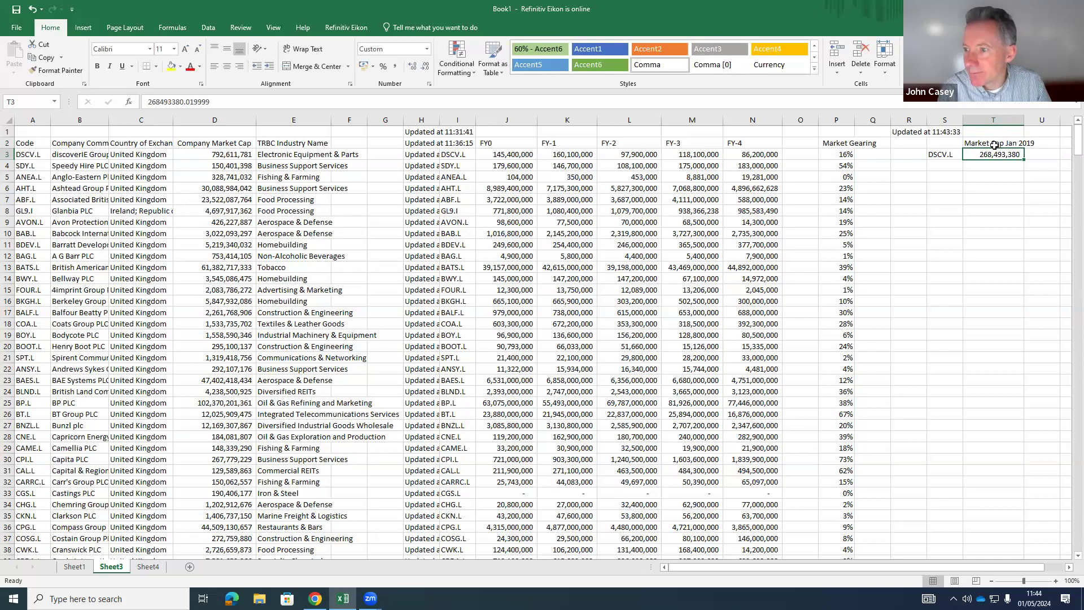
Step: Copy the historical market cap formula from R1 into cells R2:R515
{"action": "key", "text": "Left"}
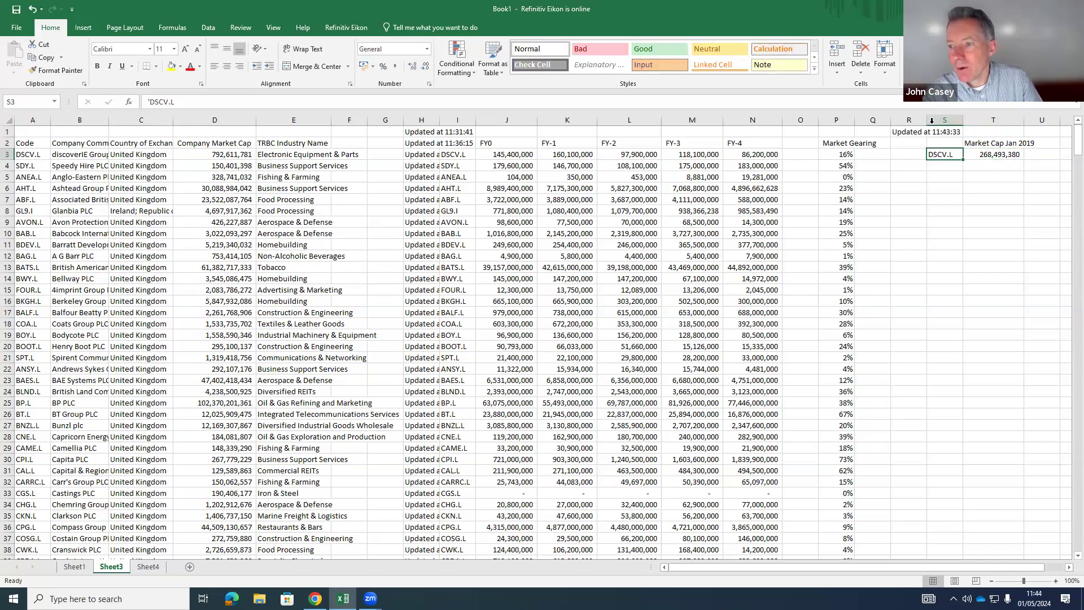
{"action": "left_click", "coordinate": [910, 132]}
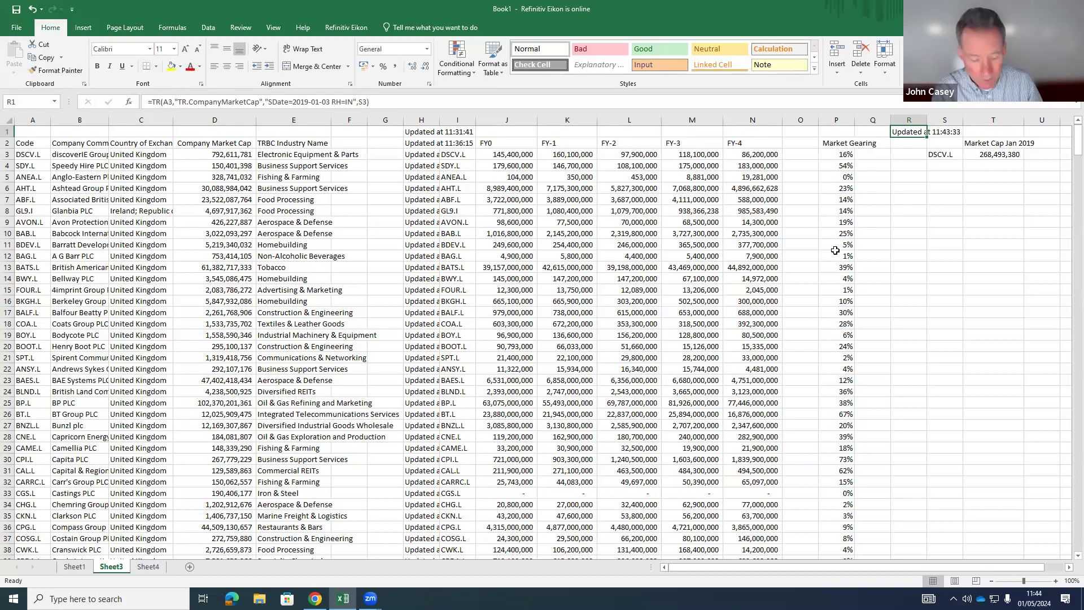
{"action": "key", "text": "ctrl+c"}
{"action": "key", "text": "Down"}
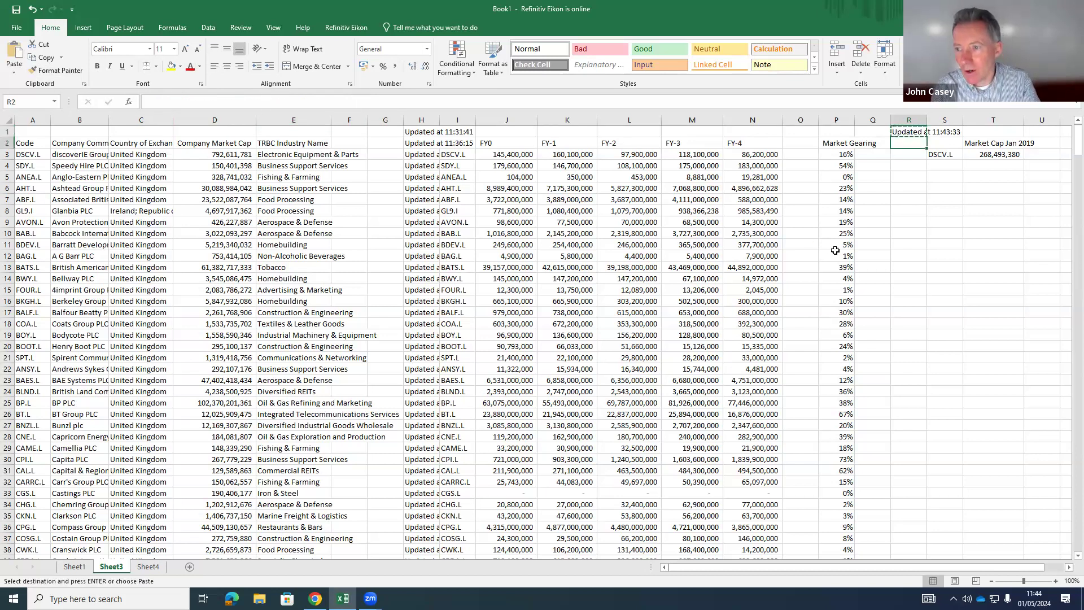
{"action": "key", "text": "shift+Page_Down"}
{"action": "key", "text": "shift+Page_Down"}
{"action": "key", "text": "shift+Page_Down"}
{"action": "key", "text": "shift+Page_Down"}
{"action": "key", "text": "shift+Page_Down"}
{"action": "key", "text": "shift+Page_Down"}
{"action": "key", "text": "shift+Page_Down"}
{"action": "key", "text": "shift+Page_Down"}
{"action": "key", "text": "shift+Page_Down"}
{"action": "key", "text": "shift+Page_Down"}
{"action": "key", "text": "shift+Page_Down"}
{"action": "key", "text": "shift+Page_Down"}
{"action": "key", "text": "shift+Page_Down"}
{"action": "key", "text": "shift+Page_Down"}
{"action": "key", "text": "shift+Page_Down"}
{"action": "key", "text": "shift+Page_Down"}
{"action": "key", "text": "shift+Page_Down"}
{"action": "key", "text": "shift+Page_Down"}
{"action": "key", "text": "shift+Page_Down"}
{"action": "key", "text": "shift+Page_Down"}
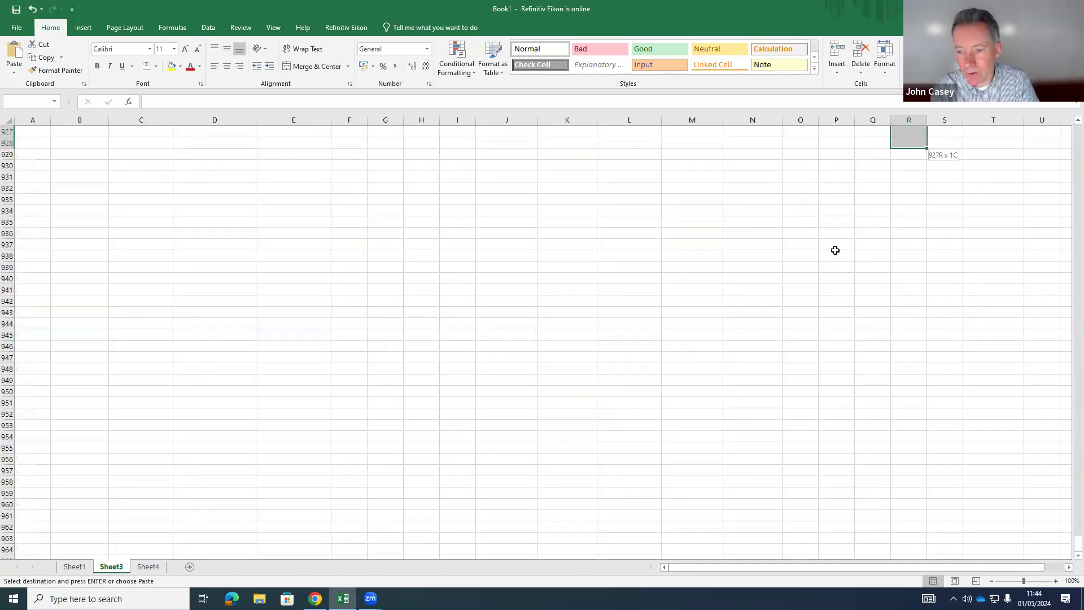
{"action": "key", "text": "shift+Page_Up"}
{"action": "key", "text": "shift+Page_Up"}
{"action": "key", "text": "shift+Page_Up"}
{"action": "key", "text": "shift+Page_Up"}
{"action": "key", "text": "shift+Page_Up"}
{"action": "key", "text": "shift+Page_Up"}
{"action": "key", "text": "shift+Page_Up"}
{"action": "key", "text": "shift+Page_Up"}
{"action": "key", "text": "shift+Page_Up"}
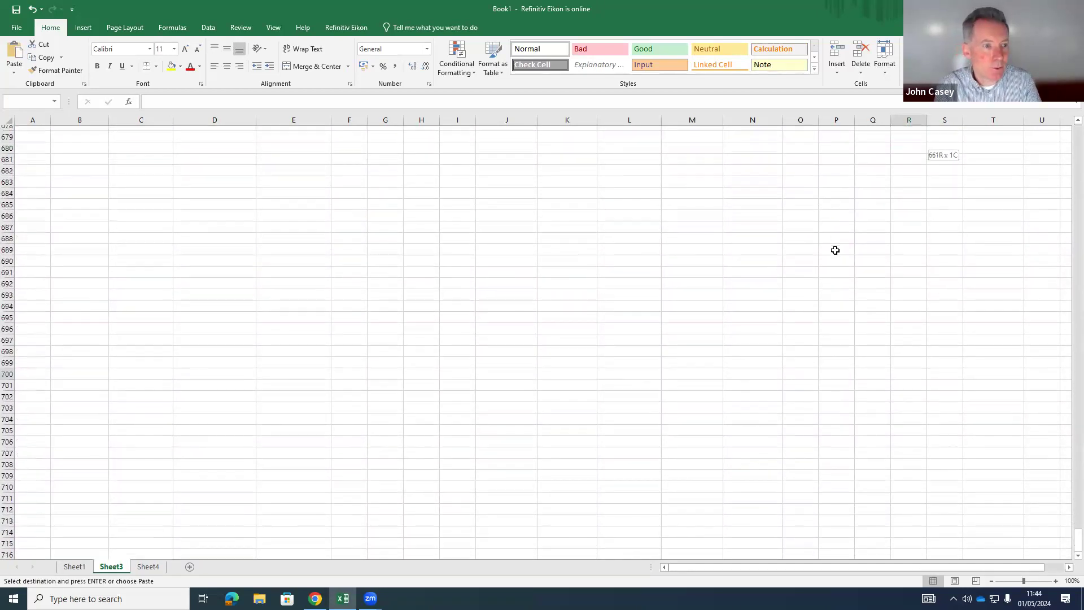
{"action": "key", "text": "shift+Page_Up"}
{"action": "key", "text": "shift+Down"}
{"action": "key", "text": "shift+Down"}
{"action": "key", "text": "shift+Down"}
{"action": "key", "text": "shift+Down"}
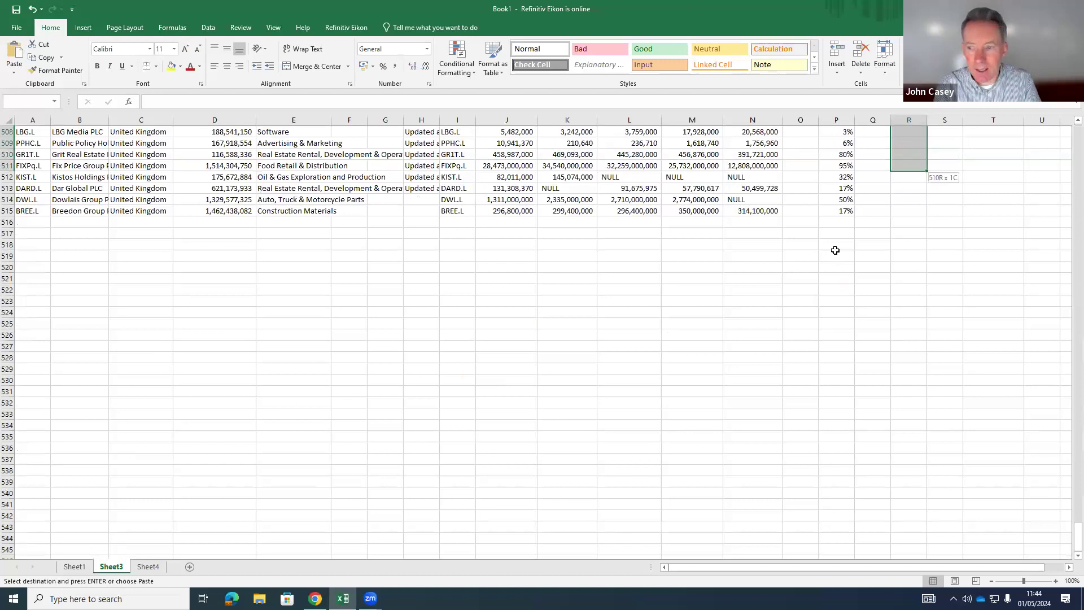
{"action": "key", "text": "shift+Down"}
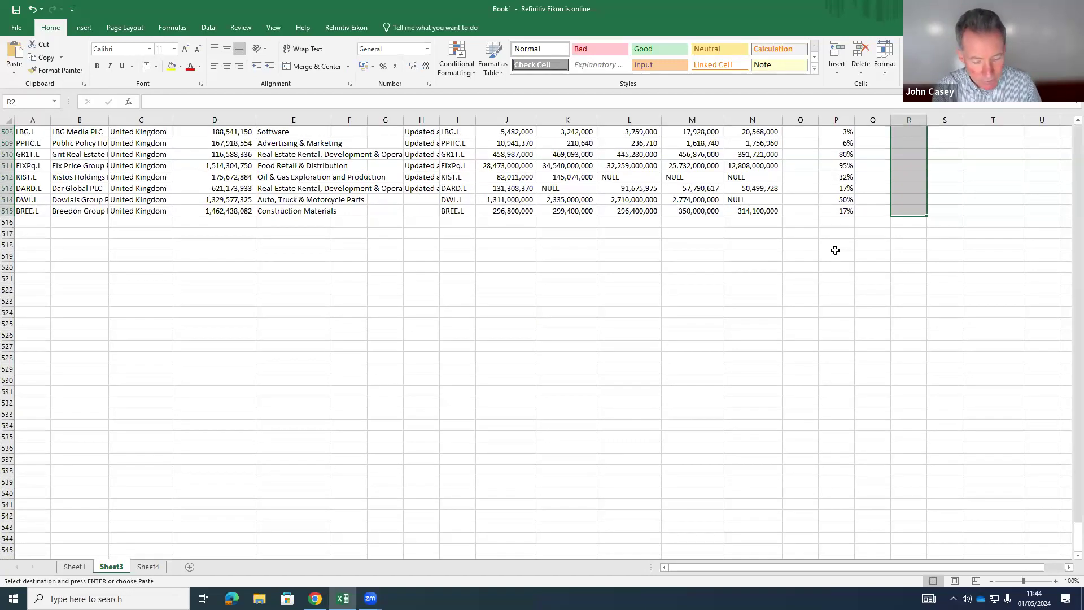
{"action": "key", "text": "ctrl+v"}
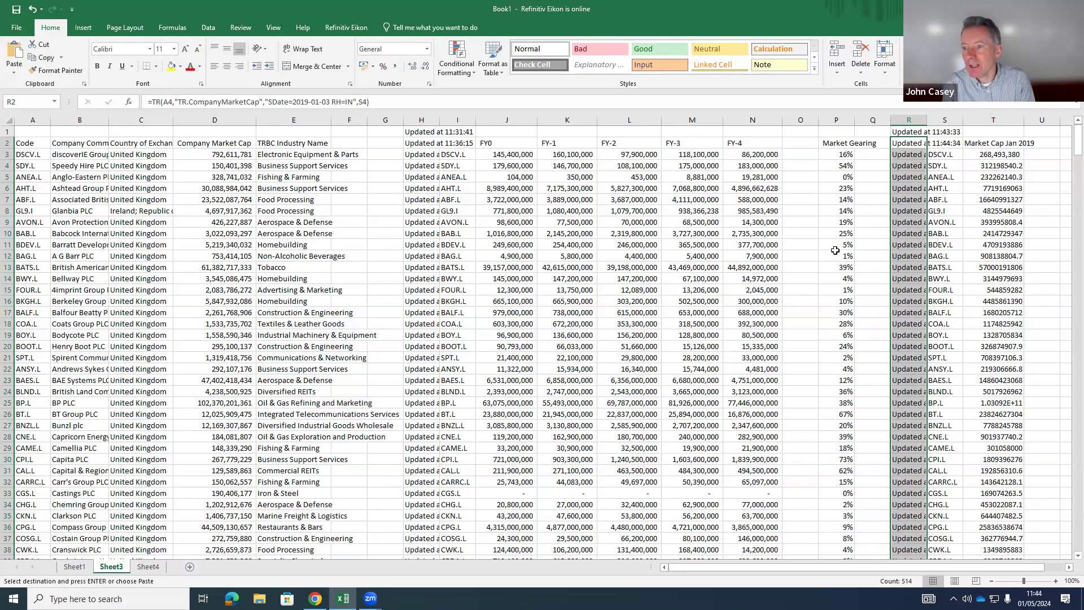
Step: Narrow the empty column O and widen the Market Gearing column P to fit its heading
{"action": "left_click", "coordinate": [940, 179]}
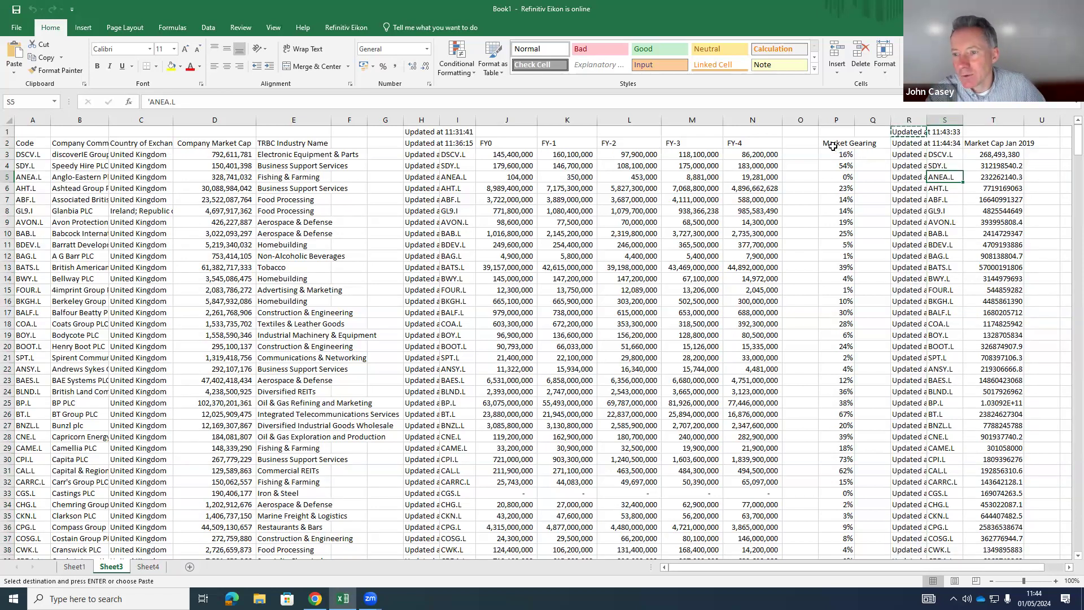
{"action": "left_click_drag", "start_coordinate": [855, 121], "coordinate": [795, 120]}
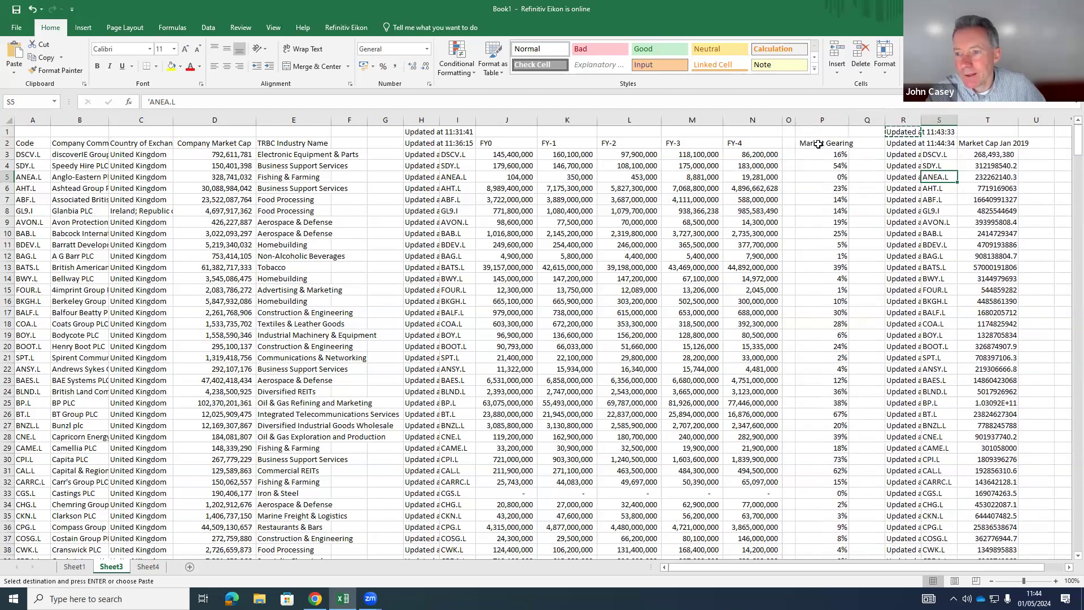
Step: Extend the gearing heading in cell P2 to read Market Gearing 2024
{"action": "left_click", "coordinate": [811, 145]}
{"action": "key", "text": "F2"}
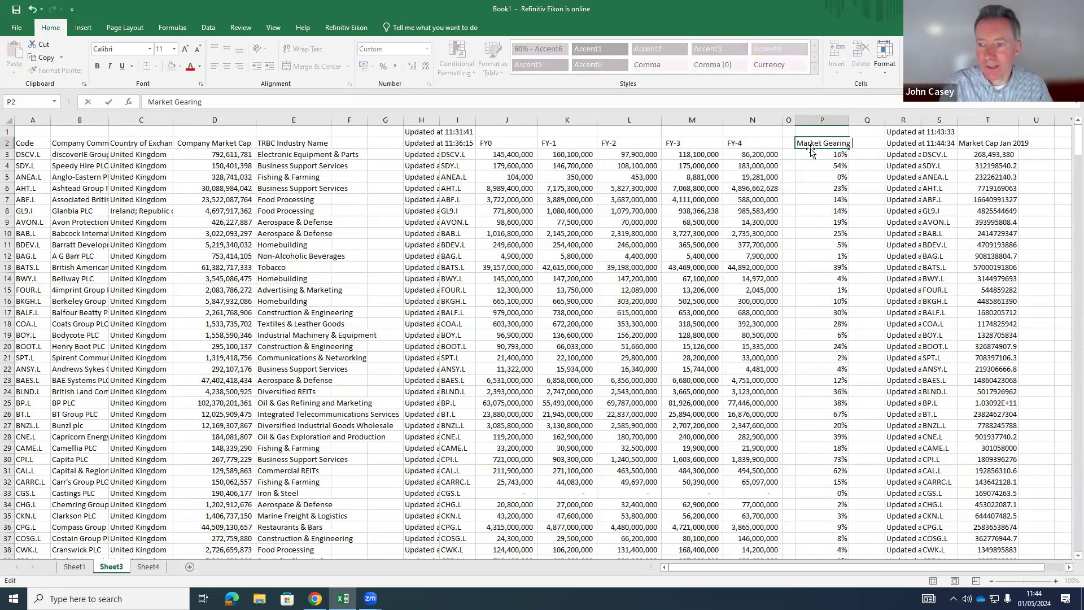
{"action": "type", "text": "2-2"}
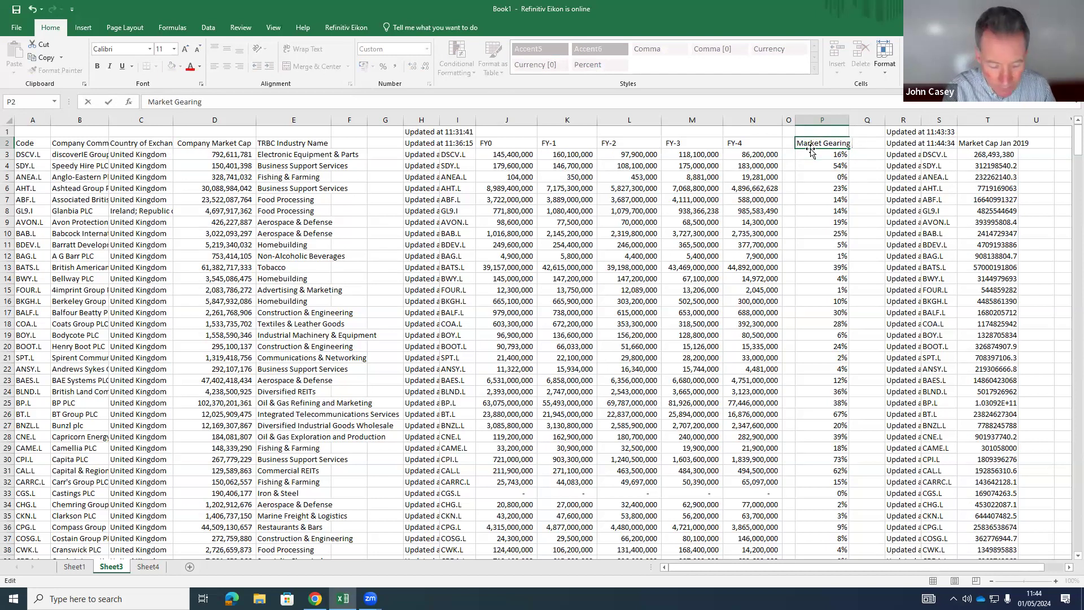
{"action": "type", "text": "4"}
{"action": "key", "text": "ctrl+Return"}
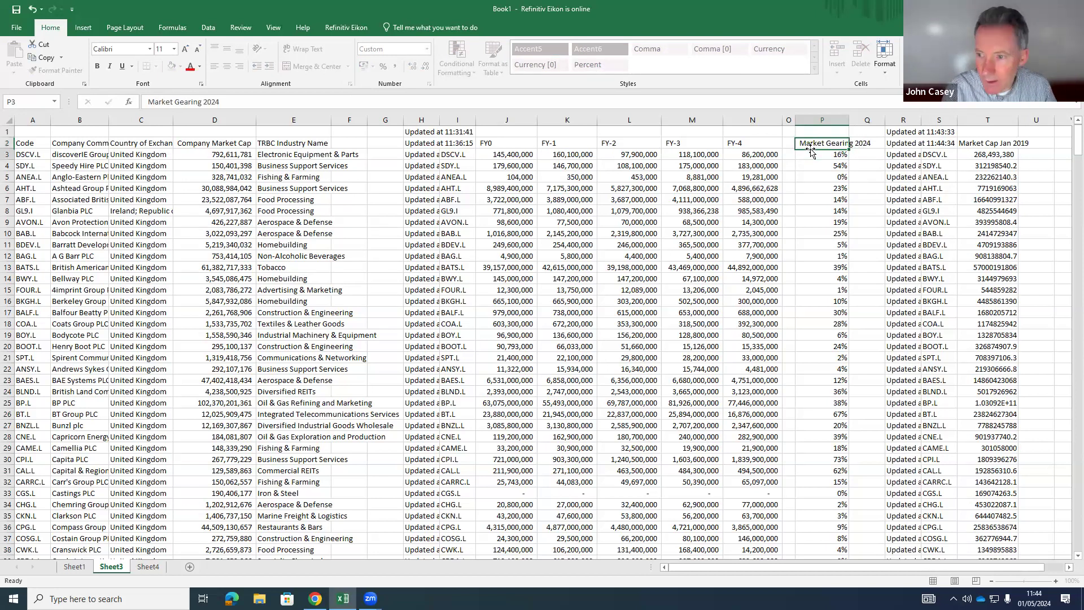
Step: Copy the heading from P2 into Q2 and change it to Market Gearing 2019
{"action": "key", "text": "ctrl+c"}
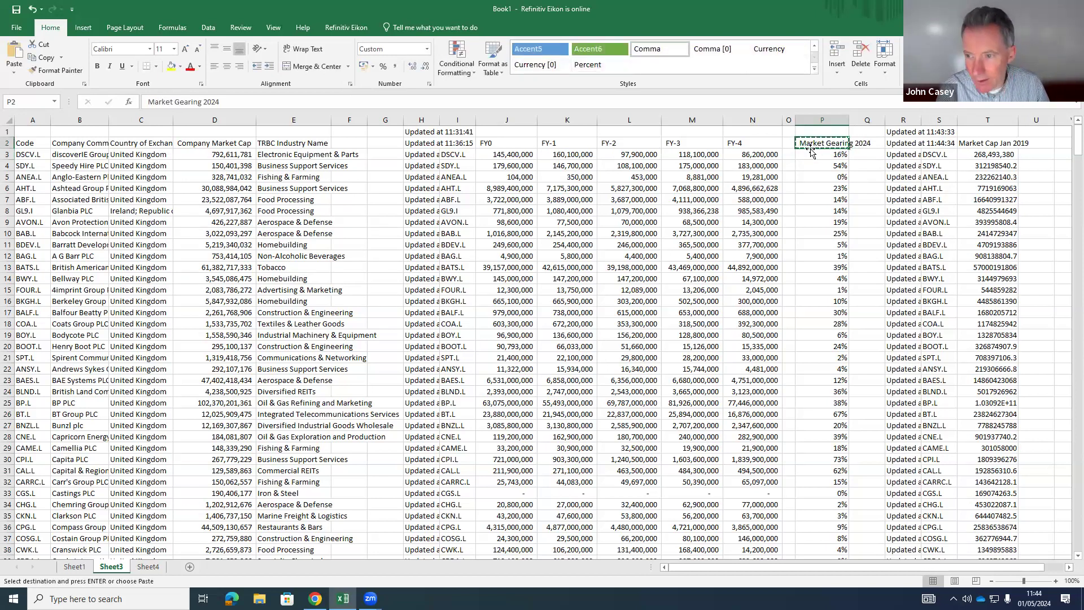
{"action": "key", "text": "Right"}
{"action": "key", "text": "ctrl+v"}
{"action": "key", "text": "F2"}
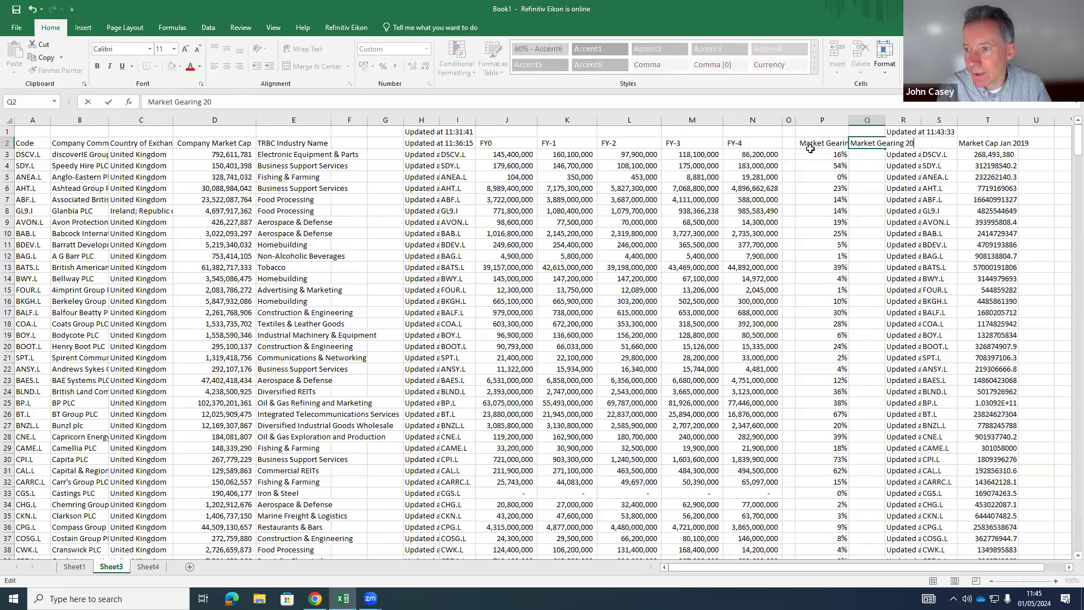
{"action": "type", "text": "019"}
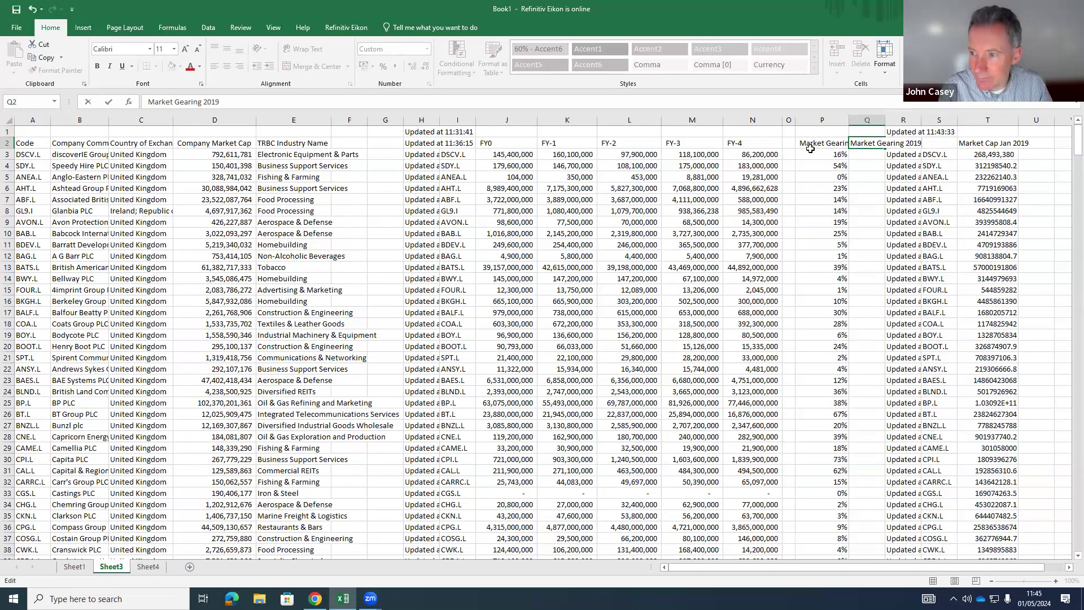
{"action": "key", "text": "Return"}
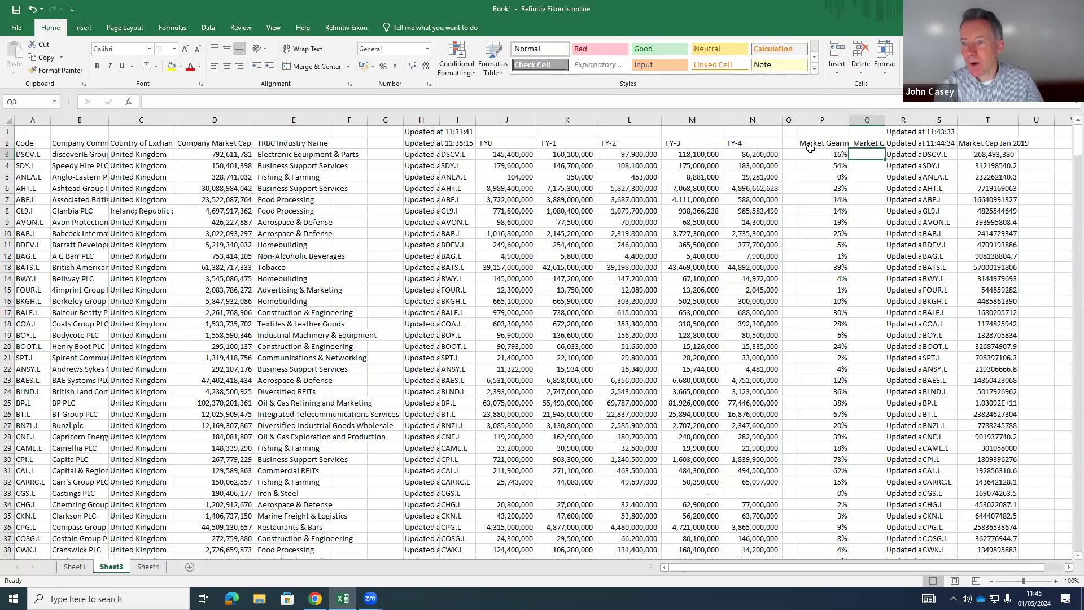
Step: Wrap the text of the headings in P2:Q2 and widen column Q slightly
{"action": "left_click_drag", "start_coordinate": [811, 145], "coordinate": [864, 144]}
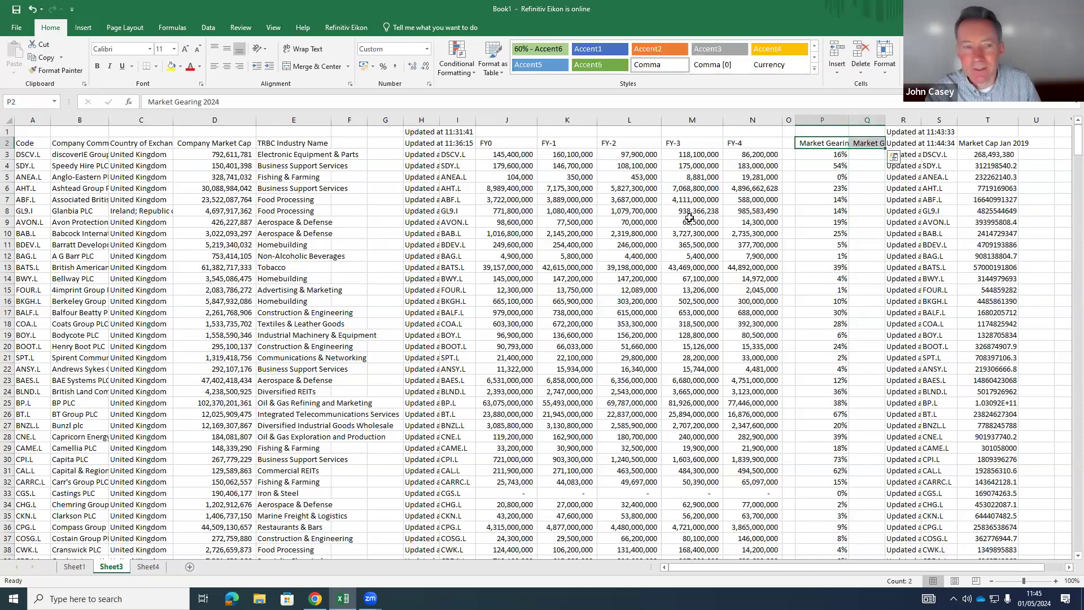
{"action": "left_click", "coordinate": [305, 49]}
{"action": "left_click_drag", "start_coordinate": [885, 120], "coordinate": [899, 121]}
{"action": "left_click", "coordinate": [872, 176]}
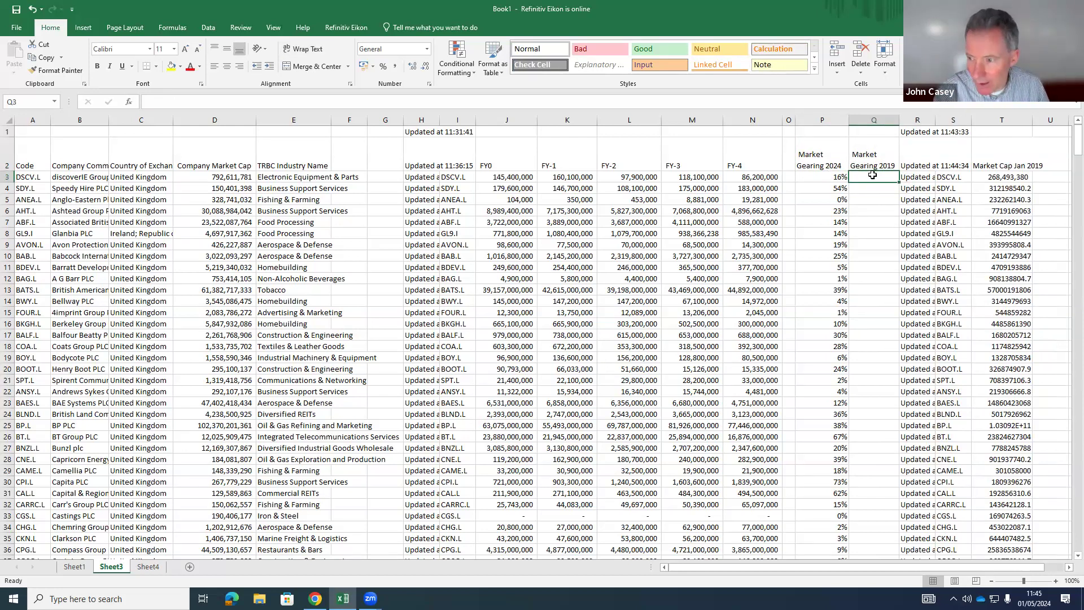
Step: Format all of column T with thousands separators and no decimals
{"action": "left_click", "coordinate": [1012, 120]}
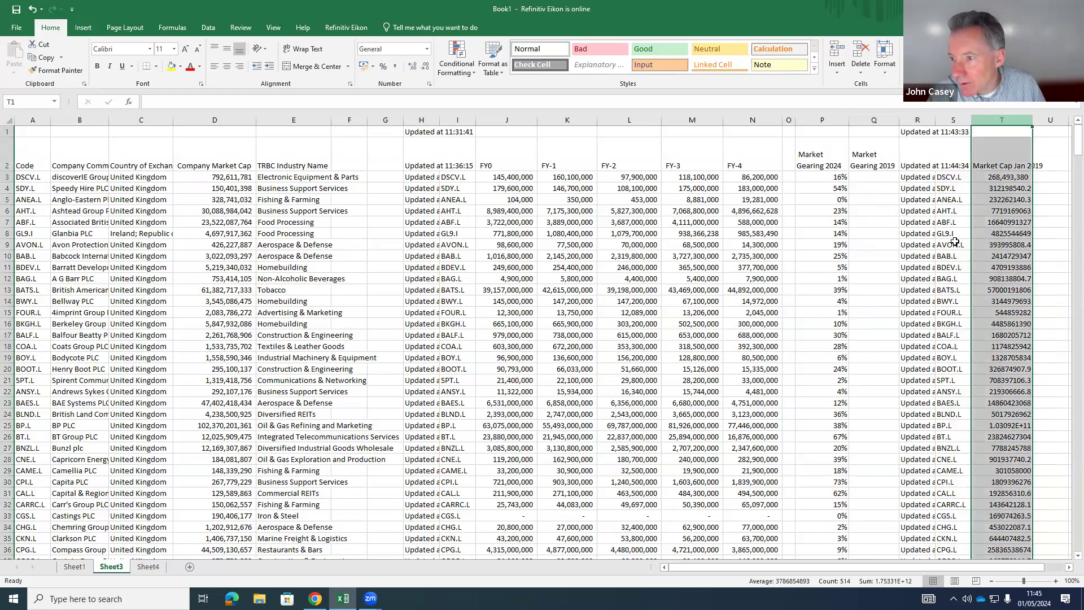
{"action": "left_click", "coordinate": [394, 66]}
{"action": "left_click", "coordinate": [426, 66]}
{"action": "left_click", "coordinate": [426, 66]}
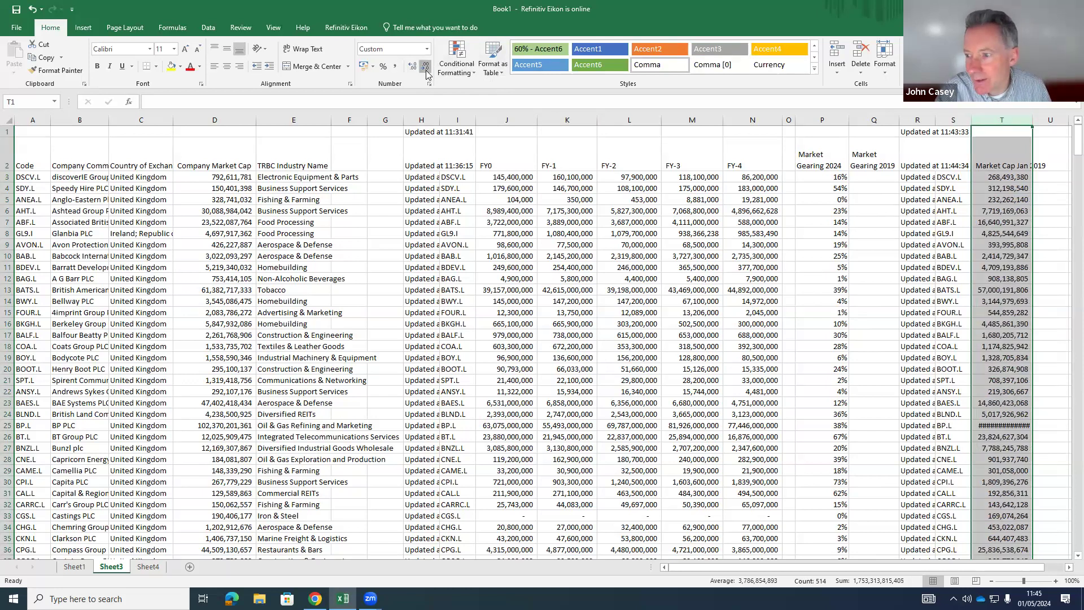
{"action": "left_click", "coordinate": [991, 334]}
Step: Calculate the 2019 market gearing in Q3 with =N3/(N3+T3) and format it as a percentage
{"action": "left_click", "coordinate": [867, 180]}
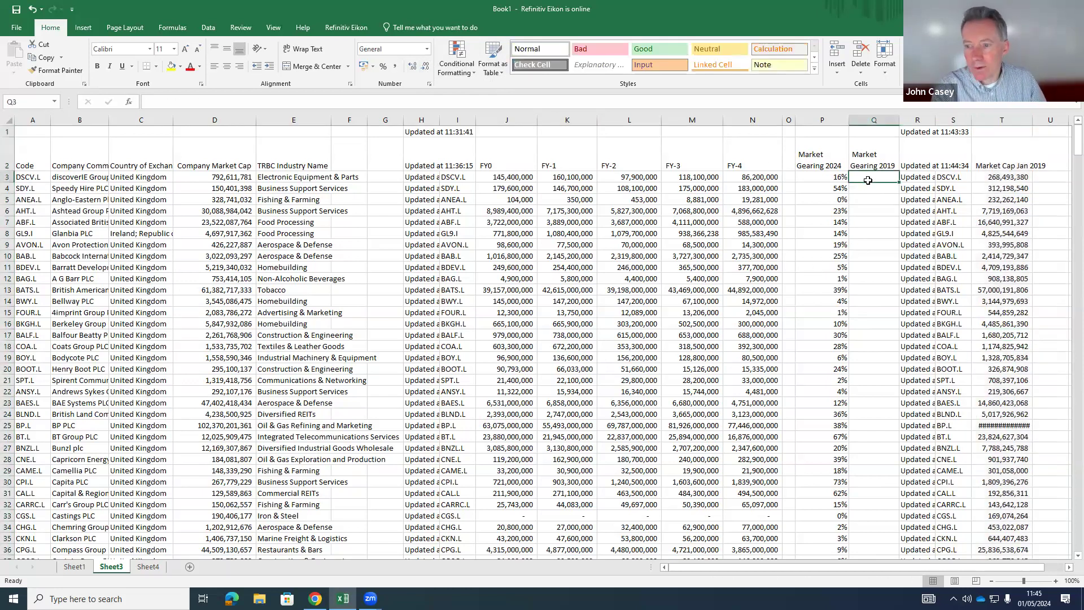
{"action": "type", "text": "="}
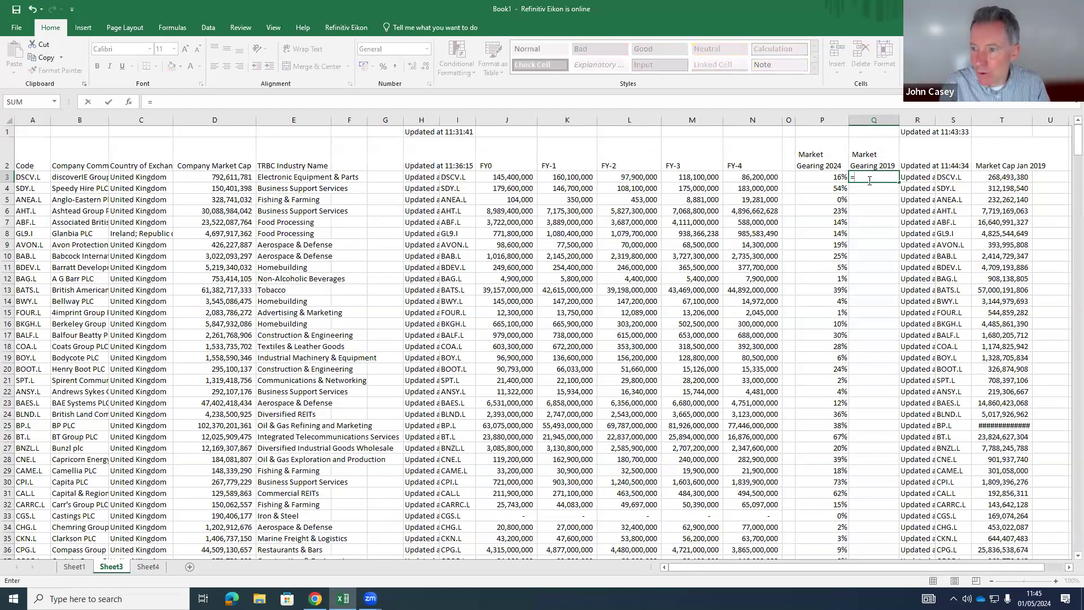
{"action": "key", "text": "Left"}
{"action": "key", "text": "Left"}
{"action": "key", "text": "Left"}
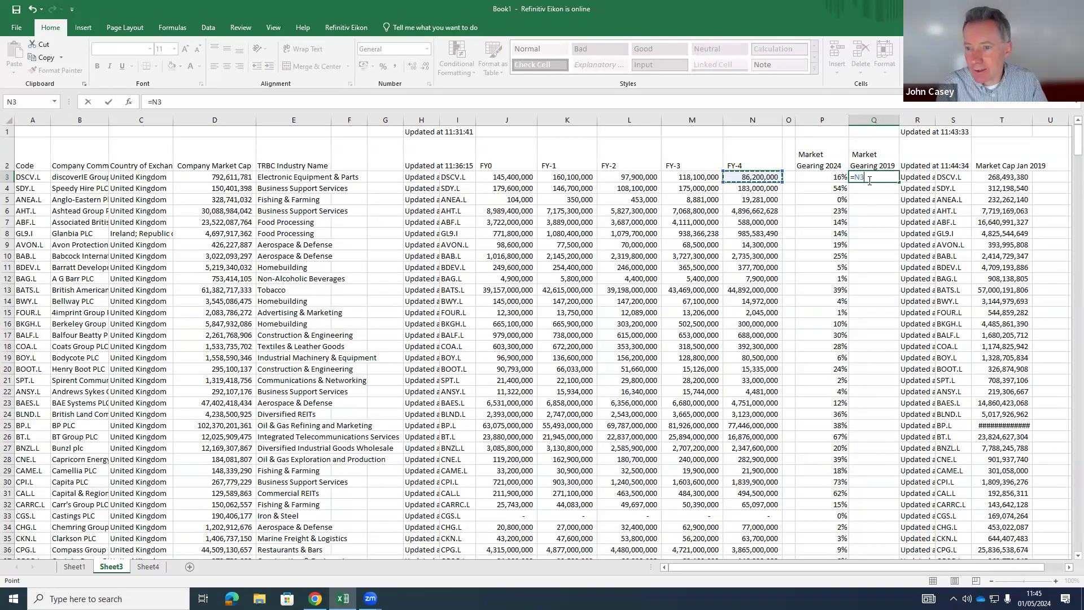
{"action": "type", "text": "/("}
{"action": "key", "text": "Left"}
{"action": "key", "text": "Left"}
{"action": "key", "text": "Left"}
{"action": "type", "text": "+"}
{"action": "left_click", "coordinate": [1016, 177]}
{"action": "key", "text": "Return"}
{"action": "key", "text": "Up"}
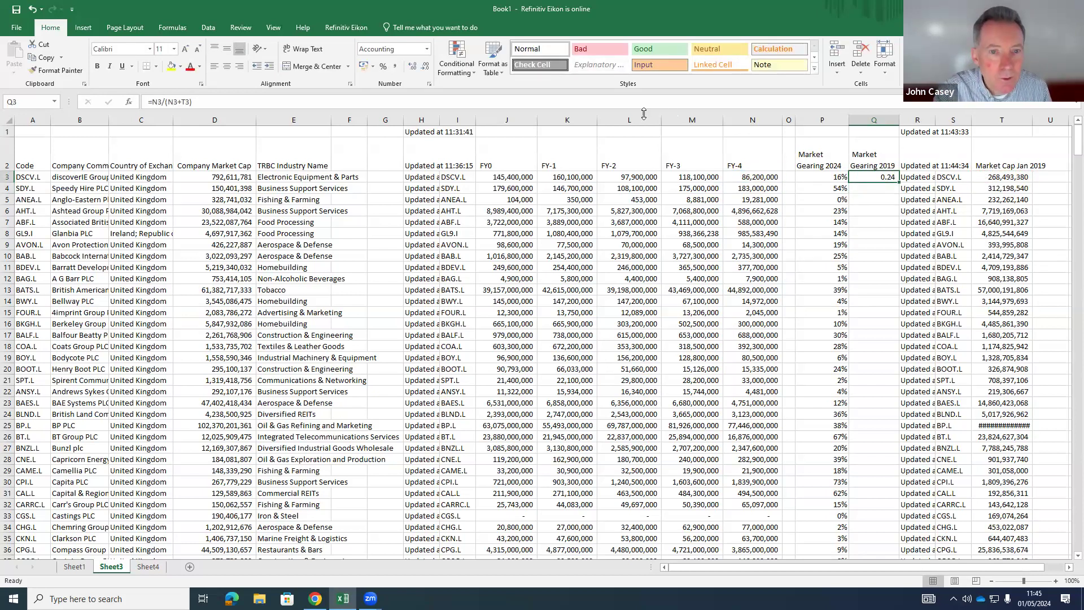
{"action": "left_click", "coordinate": [383, 66]}
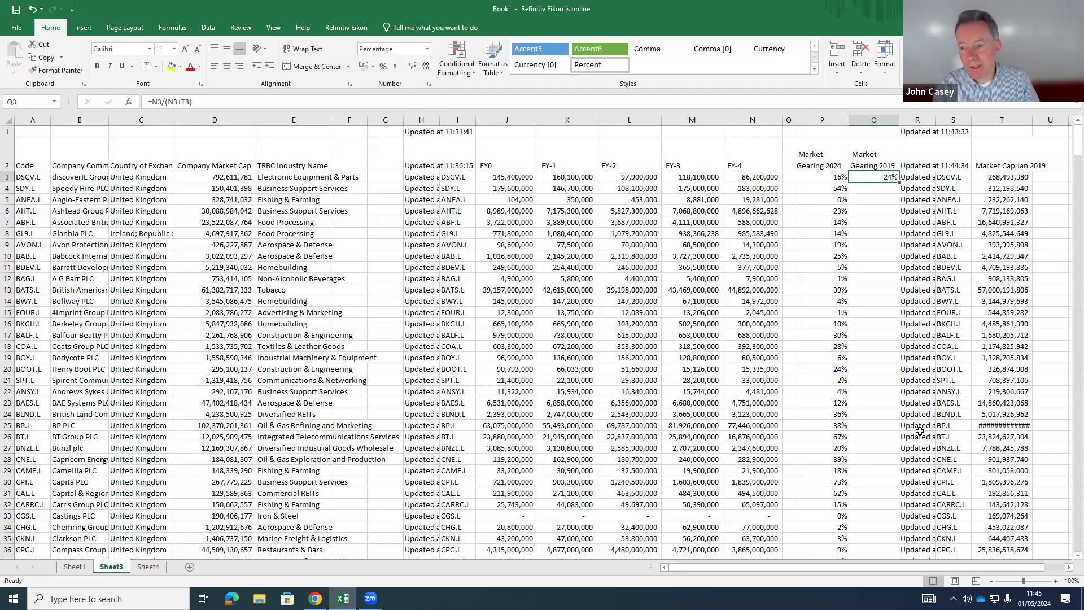
Step: Copy the 2019 market gearing formula from Q3 into cells Q4:Q515
{"action": "key", "text": "ctrl+c"}
{"action": "key", "text": "Down"}
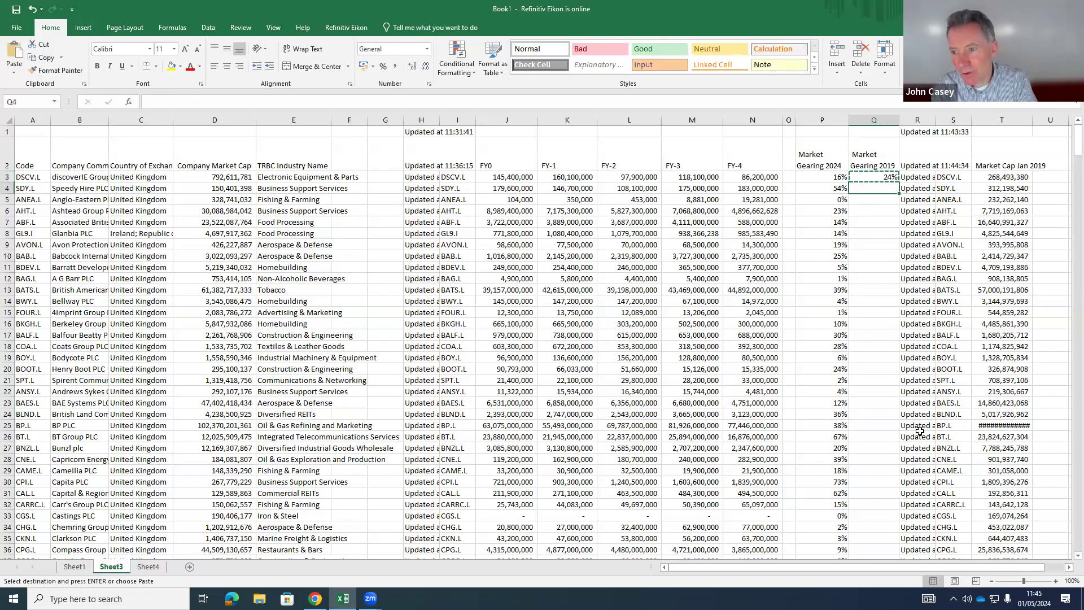
{"action": "key", "text": "shift+Down"}
{"action": "key", "text": "shift+Down"}
{"action": "key", "text": "shift+Down"}
{"action": "key", "text": "shift+Down"}
{"action": "key", "text": "shift+Down"}
{"action": "key", "text": "shift+Down"}
{"action": "key", "text": "shift+Down"}
{"action": "key", "text": "shift+Down"}
{"action": "key", "text": "shift+Down"}
{"action": "key", "text": "shift+Down"}
{"action": "key", "text": "shift+Down"}
{"action": "key", "text": "shift+Down"}
{"action": "key", "text": "shift+Down"}
{"action": "key", "text": "shift+Down"}
{"action": "key", "text": "shift+Down"}
{"action": "key", "text": "shift+Down"}
{"action": "key", "text": "shift+Down"}
{"action": "key", "text": "shift+Down"}
{"action": "key", "text": "shift+Down"}
{"action": "key", "text": "shift+Down"}
{"action": "key", "text": "shift+Page_Down"}
{"action": "key", "text": "shift+Page_Down"}
{"action": "key", "text": "shift+Page_Down"}
{"action": "key", "text": "shift+Page_Down"}
{"action": "key", "text": "shift+Page_Down"}
{"action": "key", "text": "shift+Page_Down"}
{"action": "key", "text": "shift+Page_Down"}
{"action": "key", "text": "shift+Page_Down"}
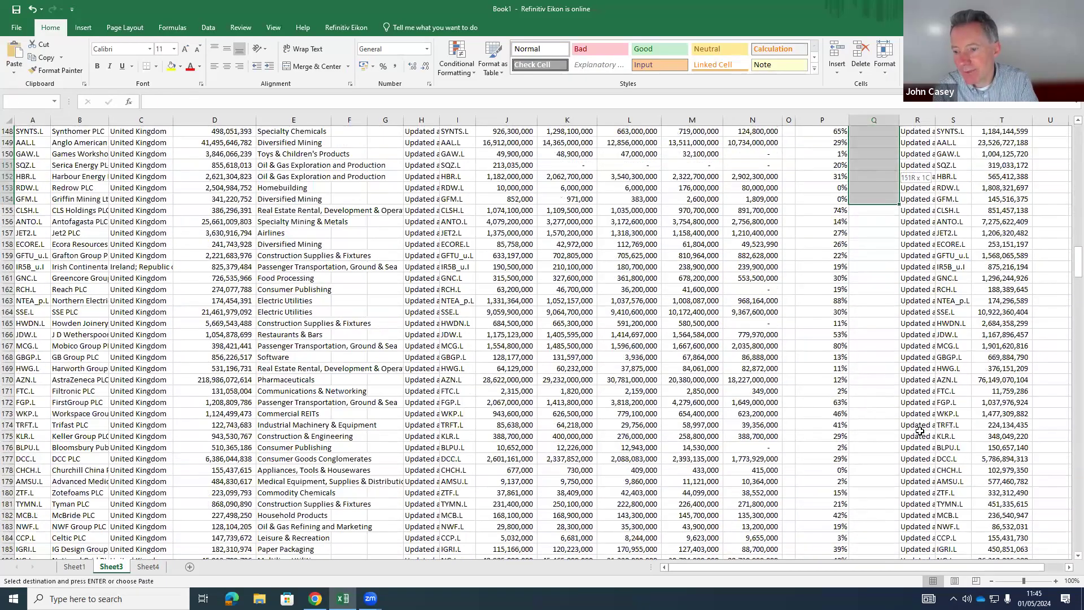
{"action": "key", "text": "shift+Page_Down"}
{"action": "key", "text": "shift+Page_Down"}
{"action": "key", "text": "shift+Page_Down"}
{"action": "key", "text": "shift+Page_Down"}
{"action": "key", "text": "shift+Page_Down"}
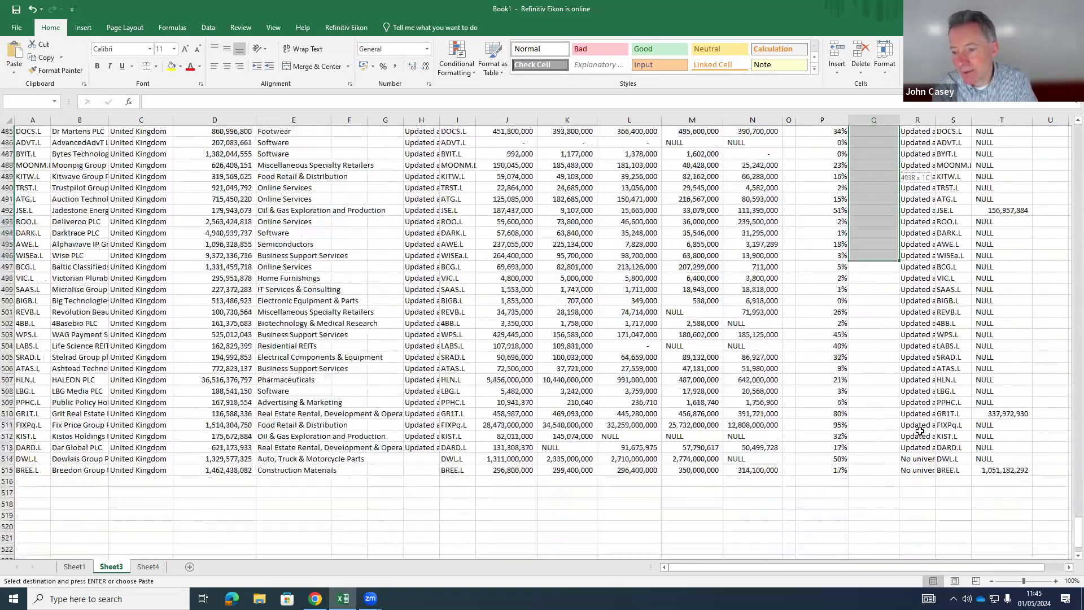
{"action": "key", "text": "shift+Page_Up"}
{"action": "key", "text": "shift+Page_Up"}
{"action": "key", "text": "shift+Page_Down"}
{"action": "key", "text": "shift+Page_Down"}
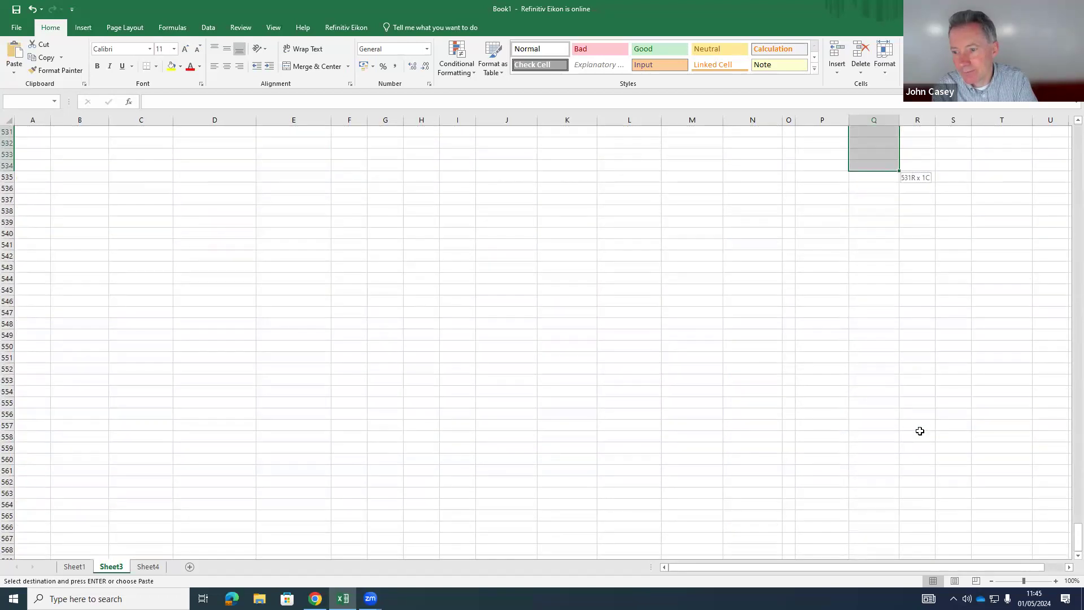
{"action": "key", "text": "shift+Up"}
{"action": "key", "text": "shift+Up"}
{"action": "key", "text": "shift+Up"}
{"action": "key", "text": "shift+Up"}
{"action": "key", "text": "shift+Up"}
{"action": "key", "text": "shift+Up"}
{"action": "key", "text": "shift+Up"}
{"action": "key", "text": "shift+Up"}
{"action": "key", "text": "shift+Up"}
{"action": "key", "text": "shift+Up"}
{"action": "key", "text": "shift+Up"}
{"action": "key", "text": "shift+Up"}
{"action": "key", "text": "shift+Up"}
{"action": "key", "text": "shift+Up"}
{"action": "key", "text": "shift+Up"}
{"action": "key", "text": "shift+Up"}
{"action": "key", "text": "shift+Up"}
{"action": "key", "text": "shift+Up"}
{"action": "key", "text": "shift+Up"}
{"action": "key", "text": "shift+Up"}
{"action": "key", "text": "shift+Up"}
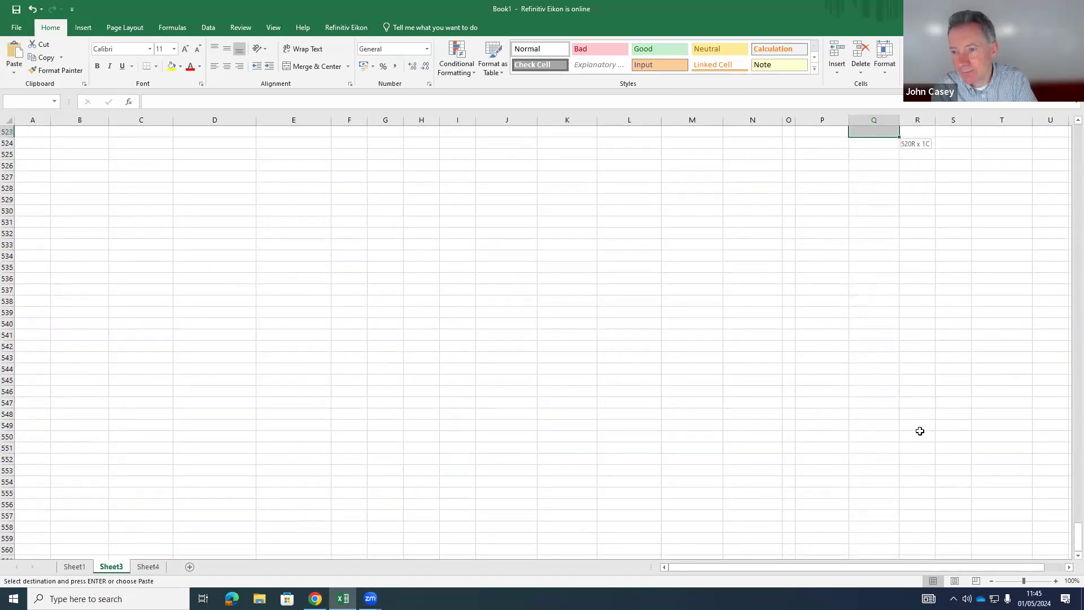
{"action": "key", "text": "shift+Down"}
{"action": "key", "text": "shift+Down"}
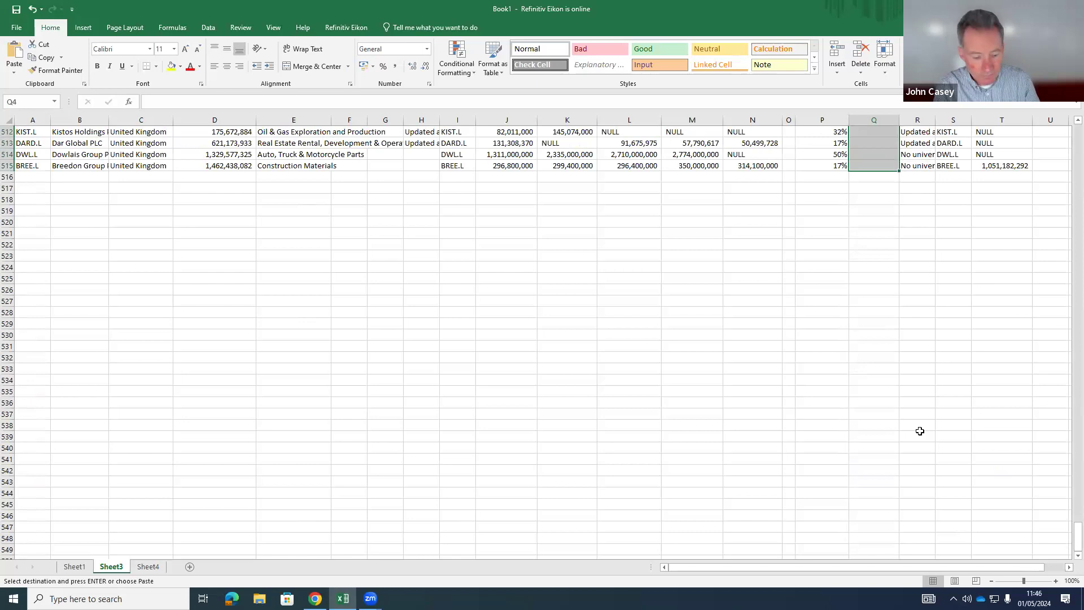
{"action": "key", "text": "ctrl+v"}
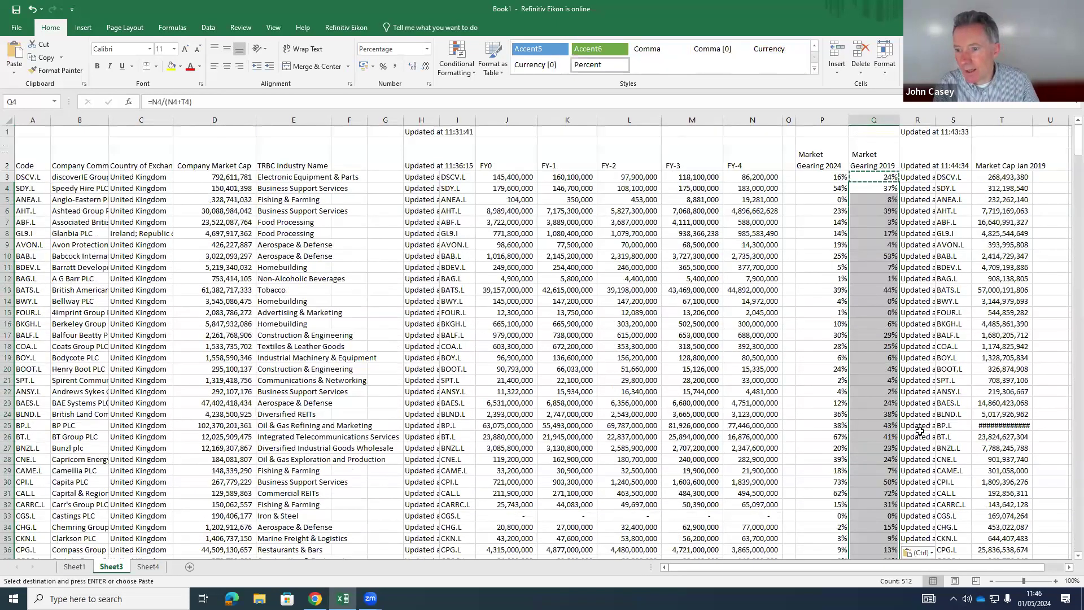
{"action": "key", "text": "Down"}
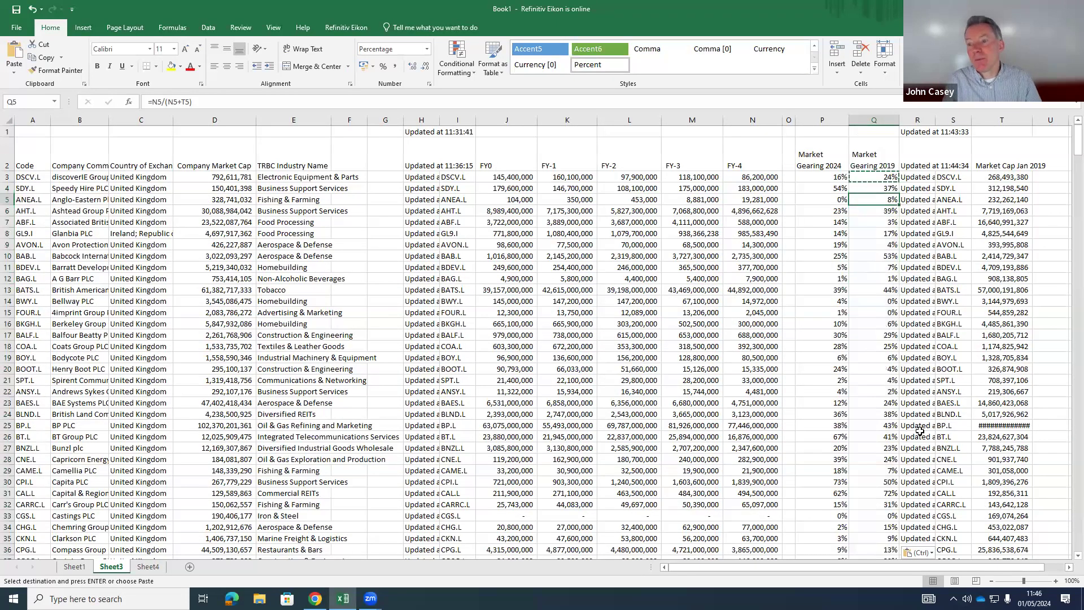
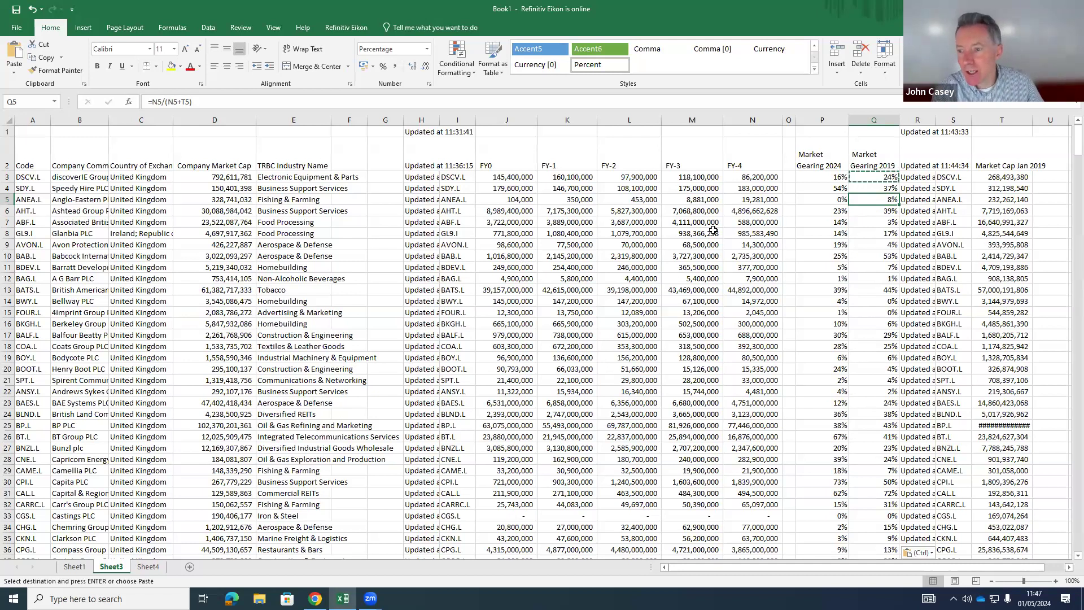
Step: Examine the historical market cap formulas in column R and the market cap values in columns T and D
{"action": "left_click", "coordinate": [925, 167]}
{"action": "key", "text": "Down"}
{"action": "key", "text": "Down"}
{"action": "key", "text": "Down"}
{"action": "key", "text": "Down"}
{"action": "key", "text": "Down"}
{"action": "key", "text": "Down"}
{"action": "key", "text": "Down"}
{"action": "key", "text": "Down"}
{"action": "key", "text": "Down"}
{"action": "key", "text": "Down"}
{"action": "key", "text": "Down"}
{"action": "key", "text": "Down"}
{"action": "key", "text": "Down"}
{"action": "key", "text": "Down"}
{"action": "key", "text": "Down"}
{"action": "key", "text": "Down"}
{"action": "key", "text": "Down"}
{"action": "key", "text": "Down"}
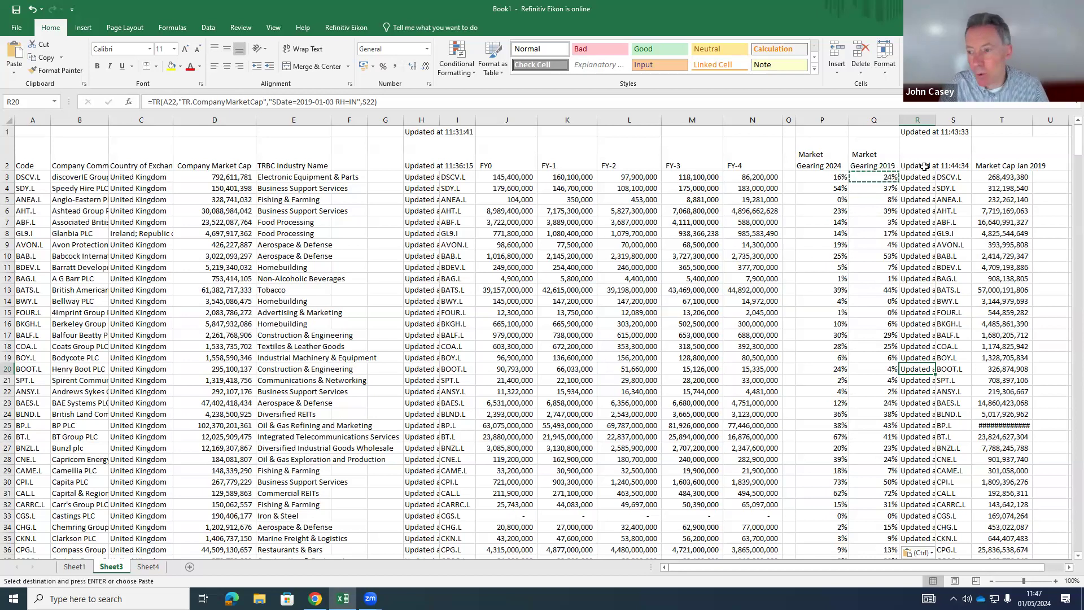
{"action": "left_click", "coordinate": [987, 197]}
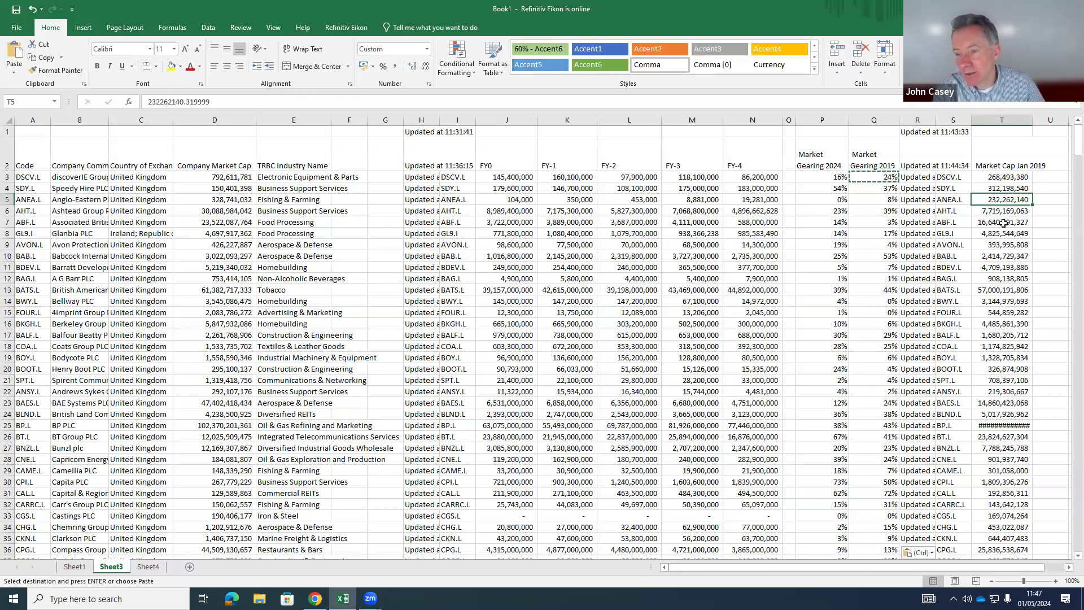
{"action": "left_click", "coordinate": [225, 176]}
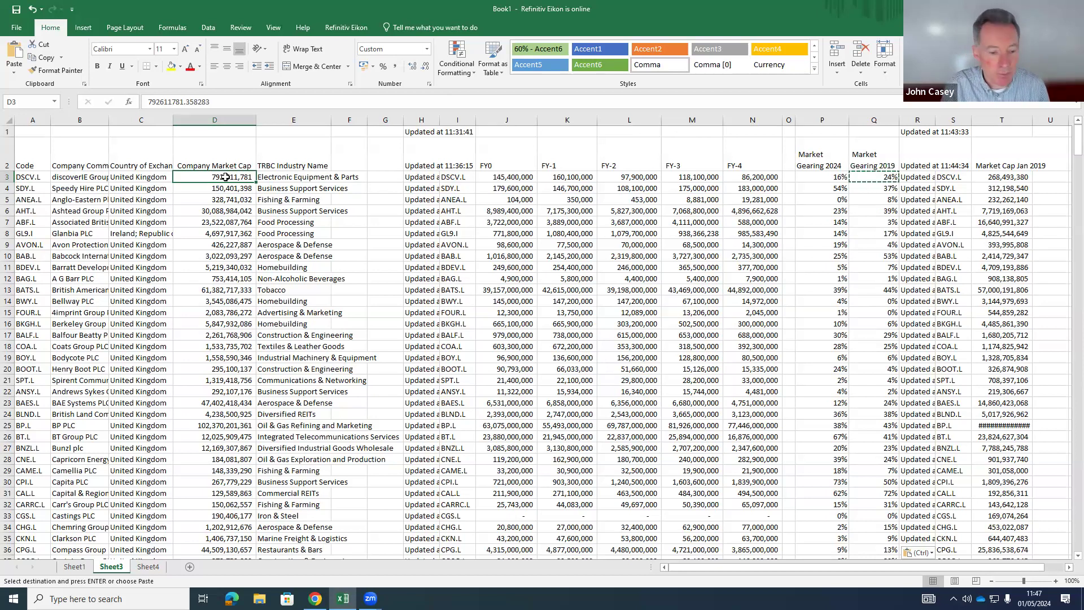
Step: Copy the company data in columns A:E of Sheet3 into Sheet4, starting at cell A1
{"action": "left_click_drag", "start_coordinate": [31, 119], "coordinate": [283, 129]}
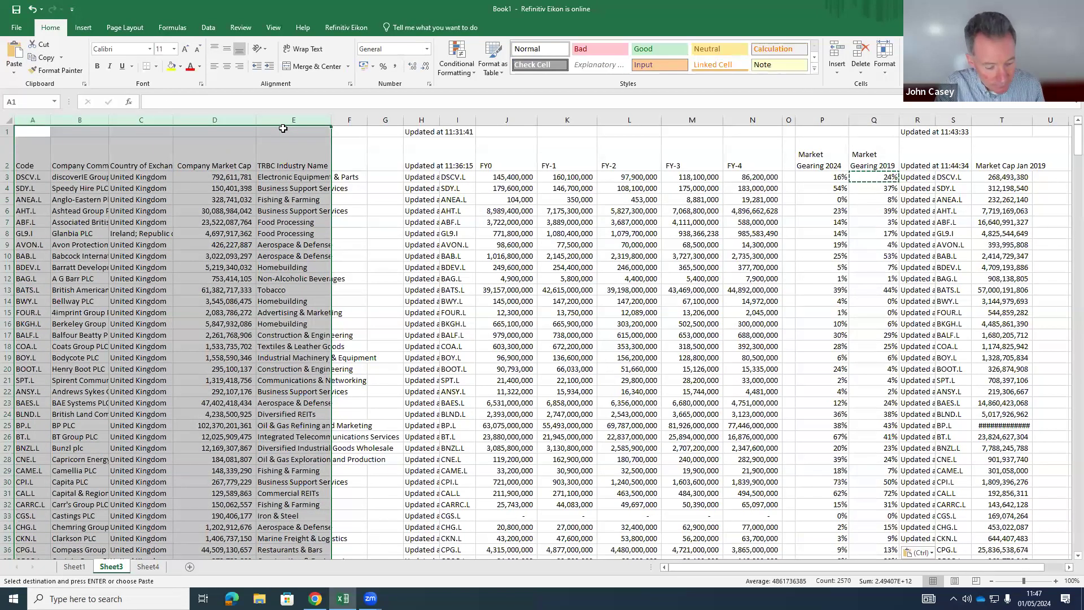
{"action": "left_click", "coordinate": [148, 566]}
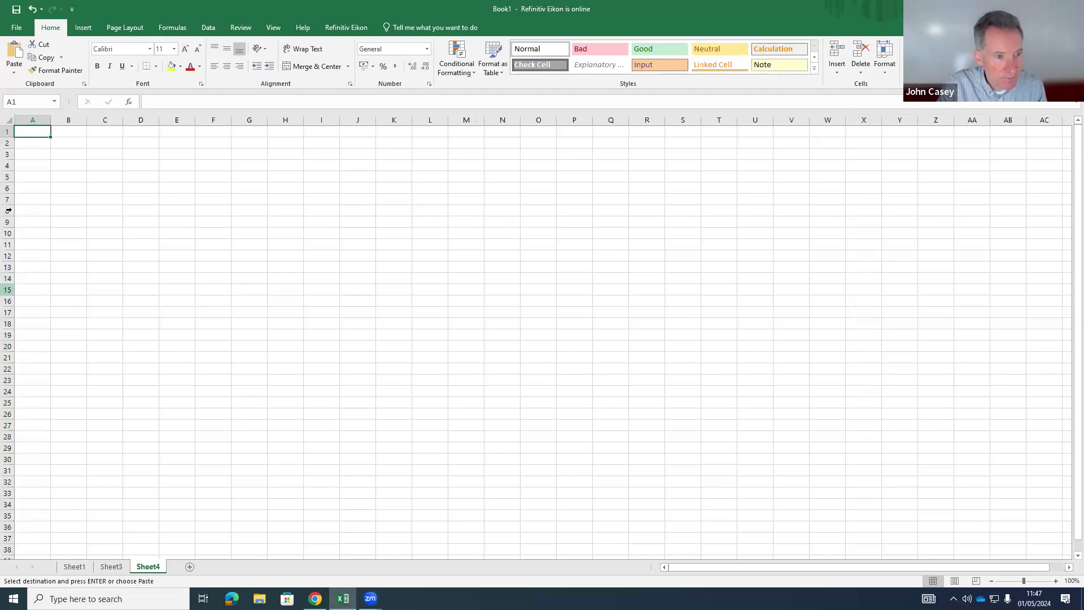
{"action": "key", "text": "ctrl+v"}
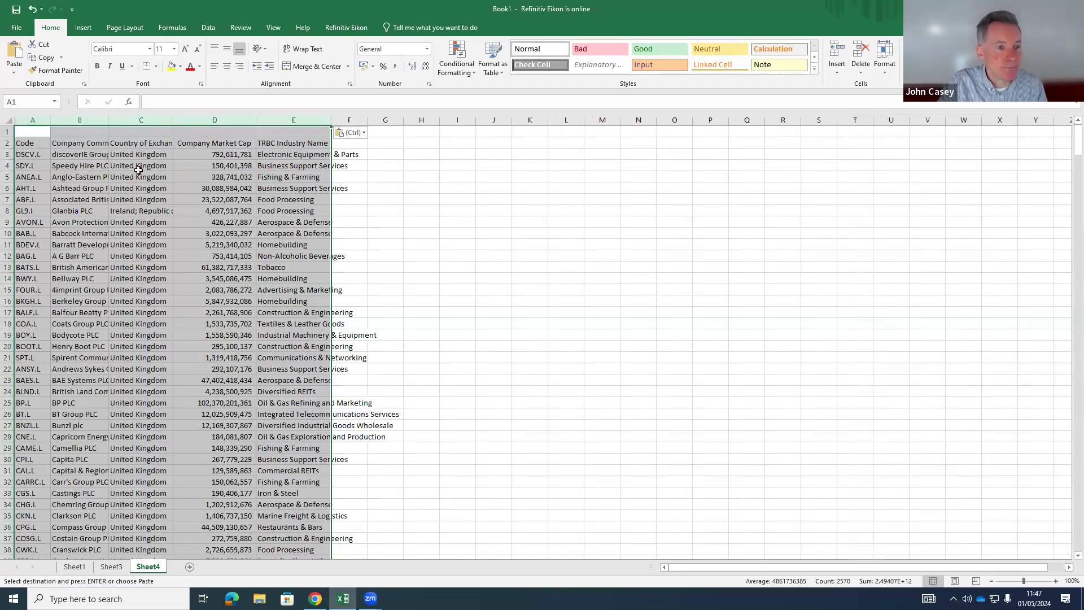
Step: Widen columns A:E on Sheet4 together, then narrow columns A to D to fit their contents
{"action": "left_click_drag", "start_coordinate": [332, 119], "coordinate": [398, 118]}
{"action": "left_click", "coordinate": [225, 166]}
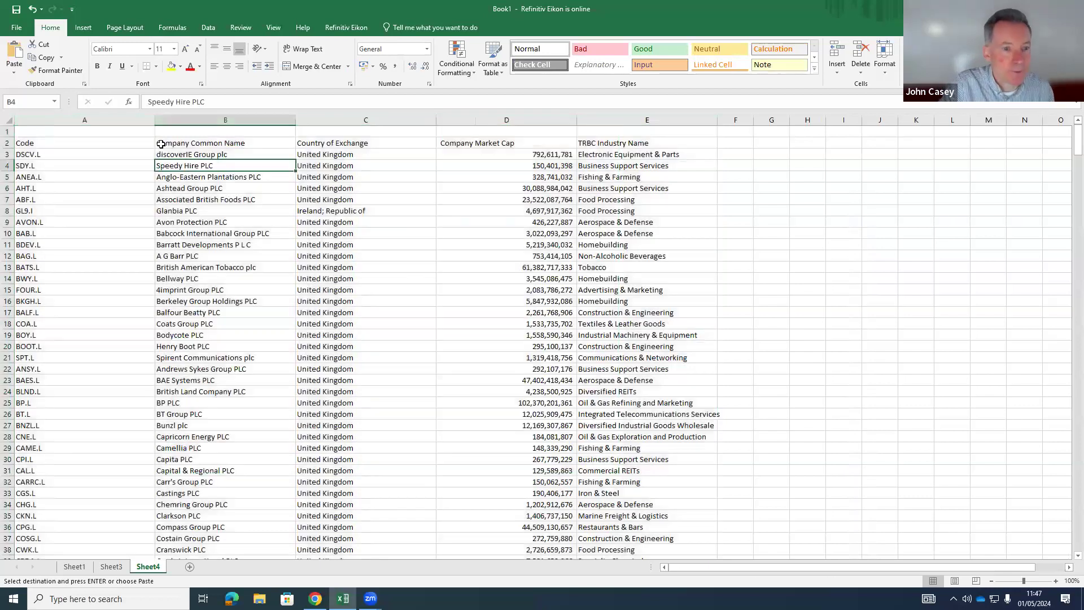
{"action": "left_click", "coordinate": [145, 121]}
{"action": "left_click_drag", "start_coordinate": [153, 121], "coordinate": [51, 132]}
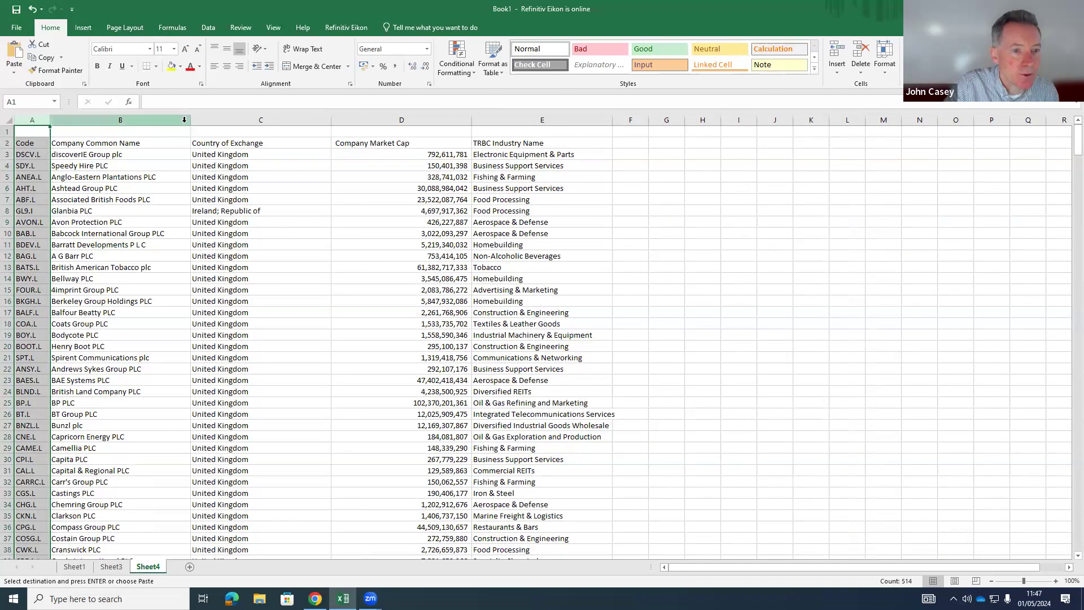
{"action": "left_click_drag", "start_coordinate": [190, 120], "coordinate": [164, 119]}
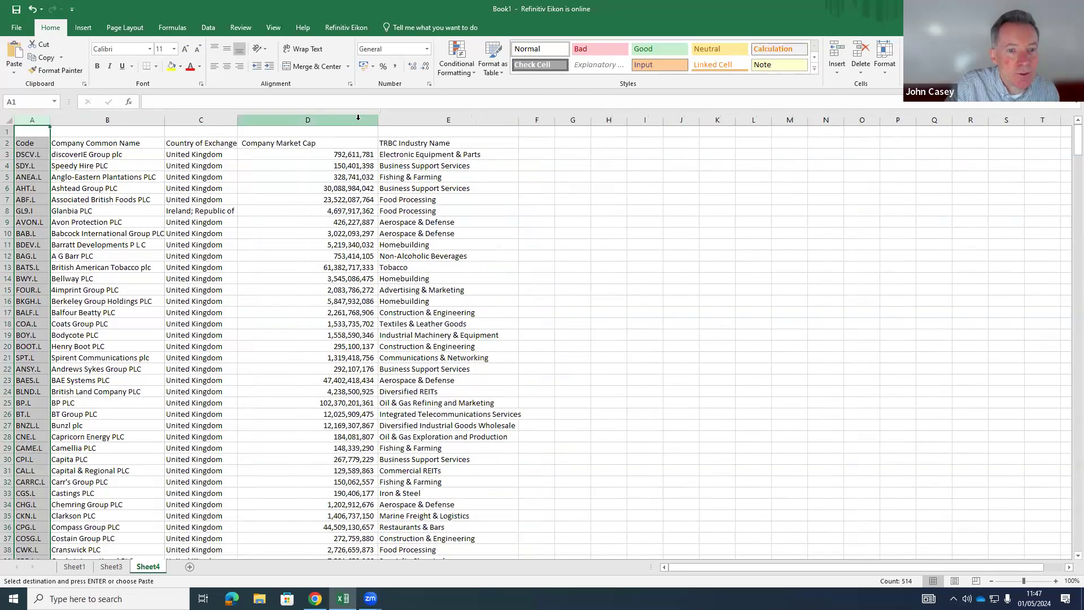
{"action": "left_click_drag", "start_coordinate": [378, 120], "coordinate": [317, 121]}
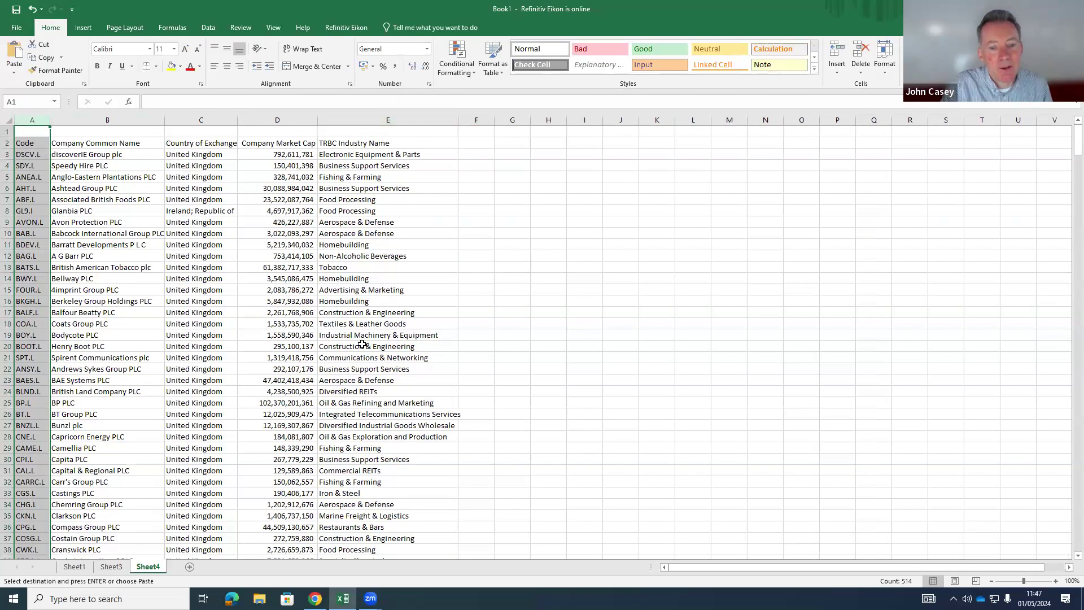
Step: Start a Refinitiv formula in cell H1 of Sheet4 using the company code in A3 as a relative instrument reference
{"action": "left_click", "coordinate": [28, 156]}
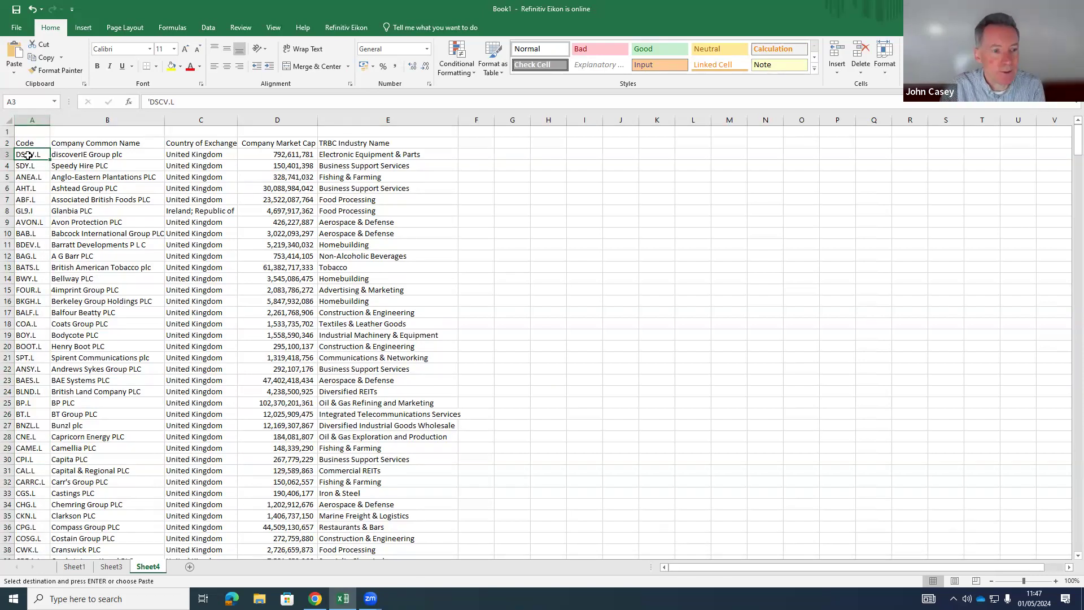
{"action": "left_click", "coordinate": [532, 131]}
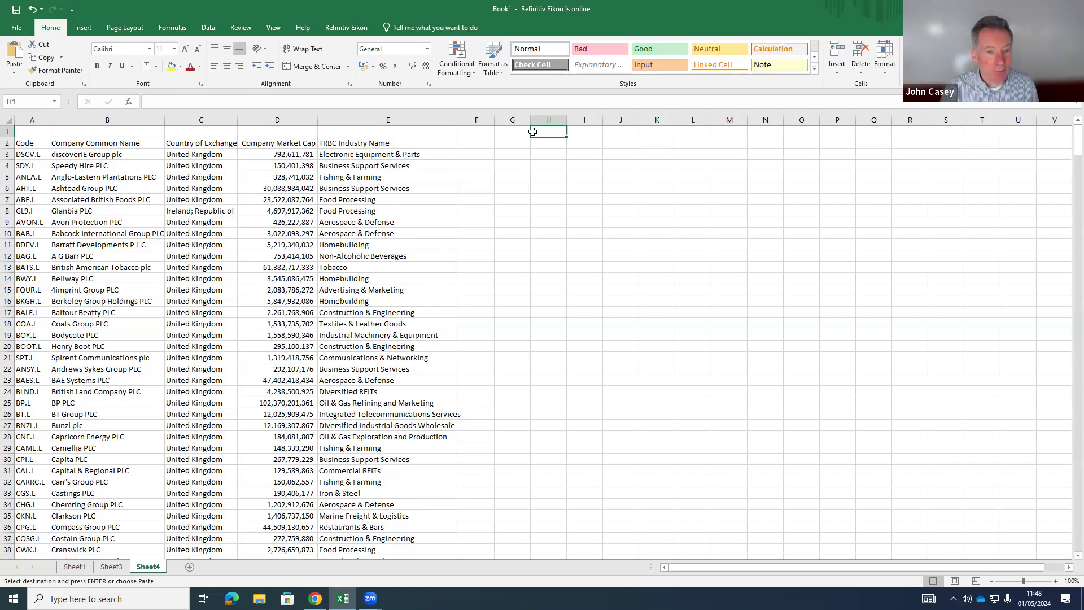
{"action": "left_click", "coordinate": [351, 27]}
{"action": "left_click", "coordinate": [48, 58]}
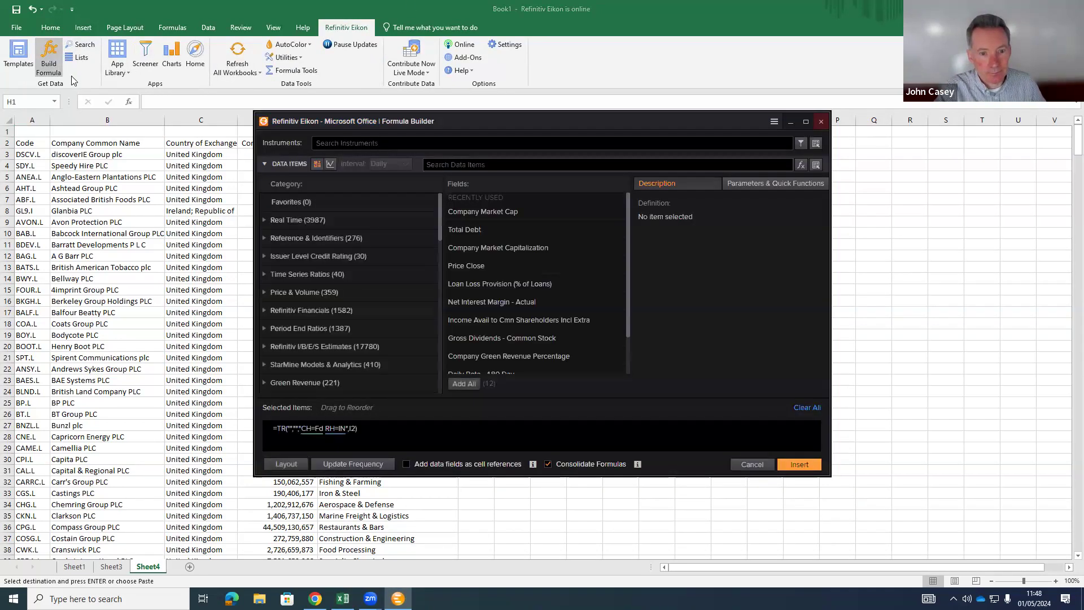
{"action": "left_click", "coordinate": [331, 145]}
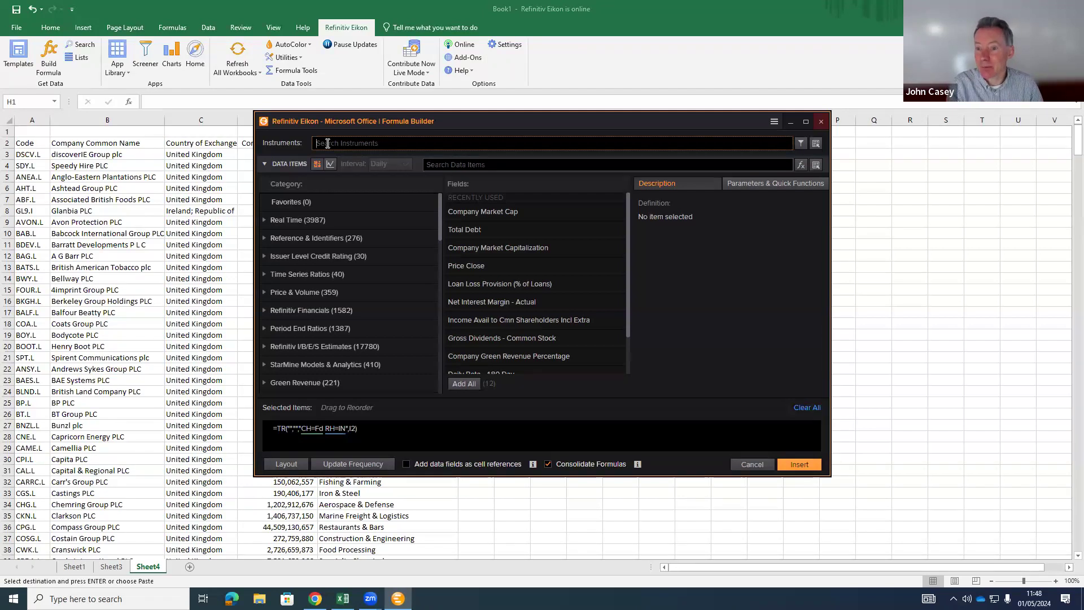
{"action": "left_click", "coordinate": [816, 146]}
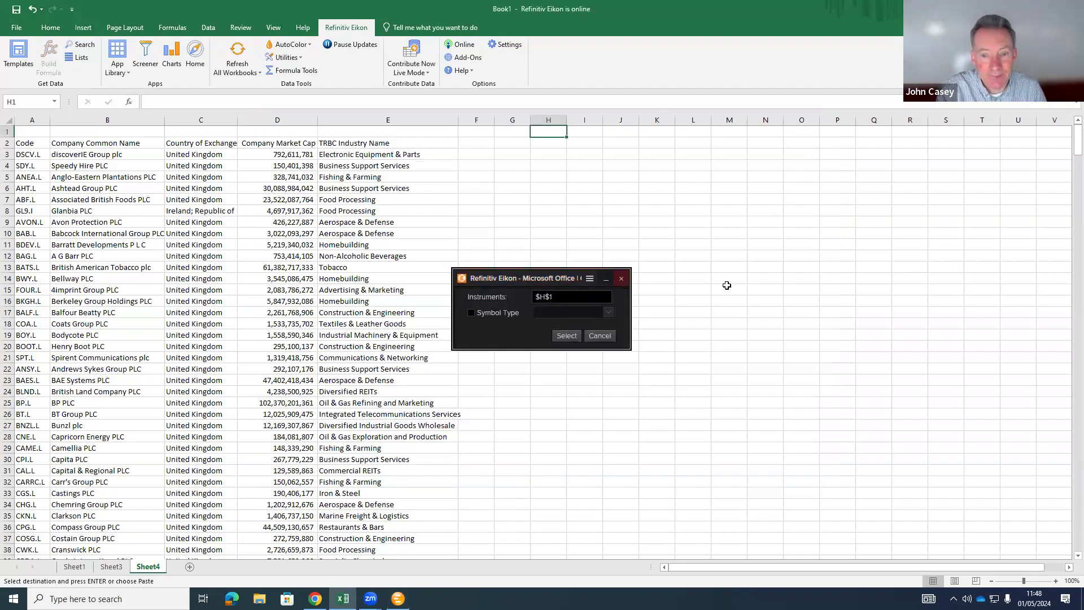
{"action": "left_click", "coordinate": [27, 156]}
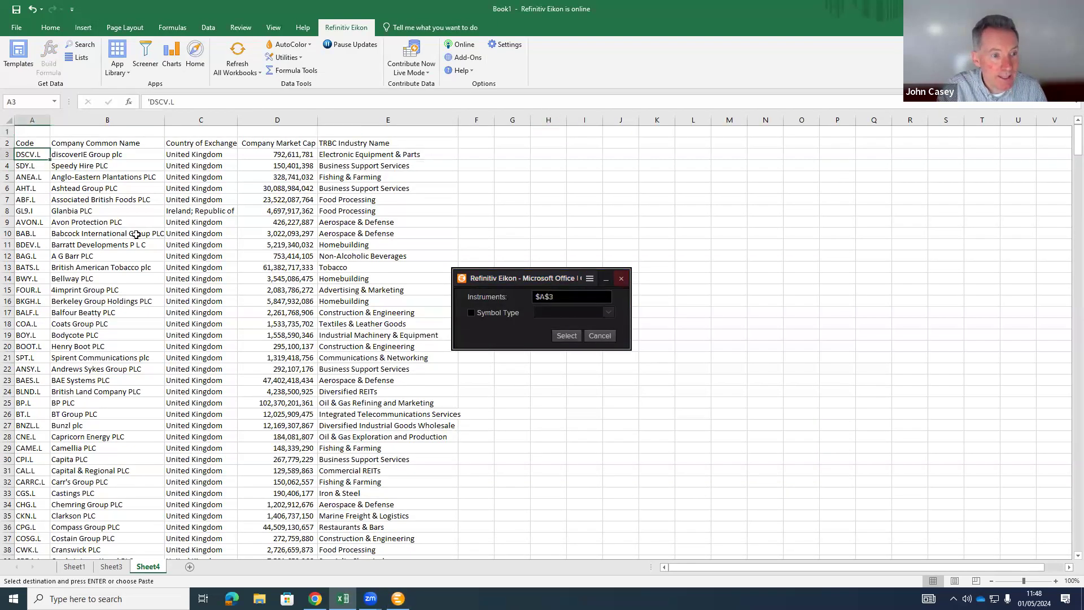
{"action": "left_click", "coordinate": [550, 298]}
{"action": "key", "text": "BackSpace"}
{"action": "key", "text": "BackSpace"}
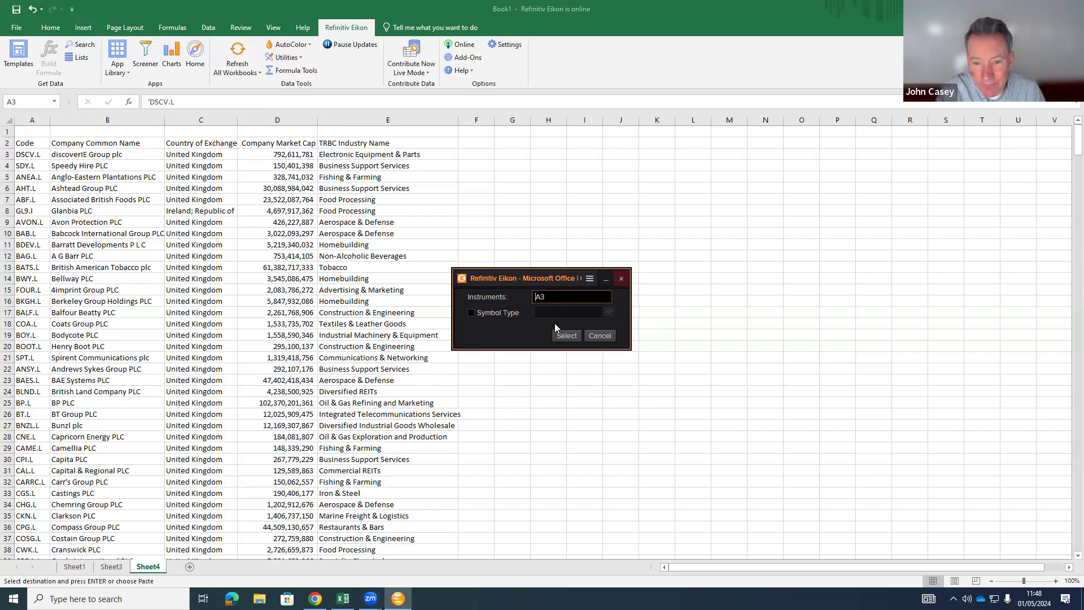
{"action": "left_click", "coordinate": [565, 337]}
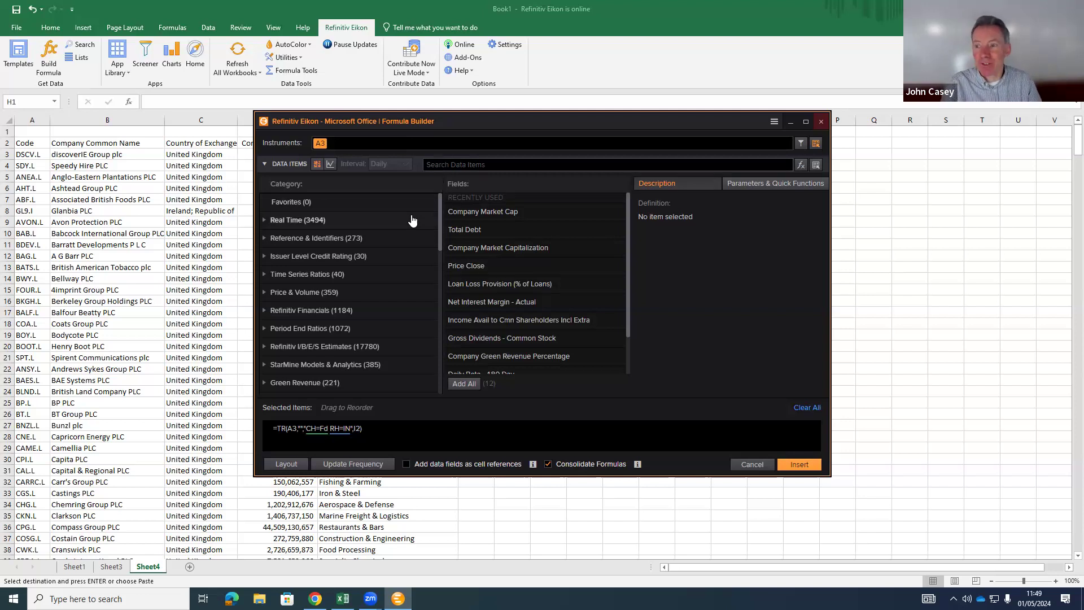
Step: Choose the Price Close field from the Price & Volume category and turn on Series in its parameters
{"action": "left_click", "coordinate": [305, 292]}
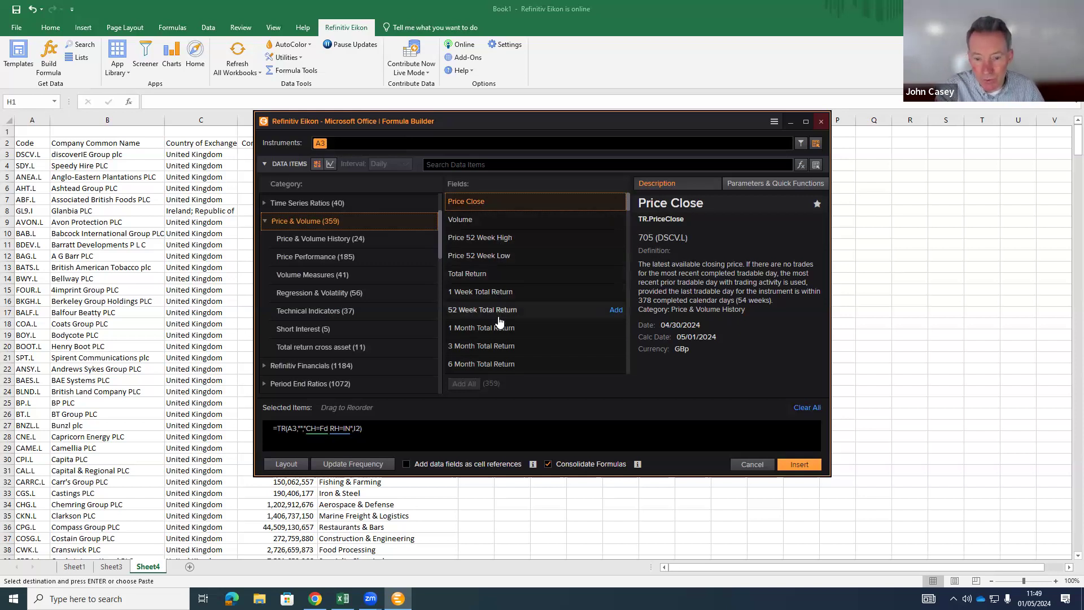
{"action": "scroll", "coordinate": [552, 276], "scroll_direction": "down", "scroll_amount": 20}
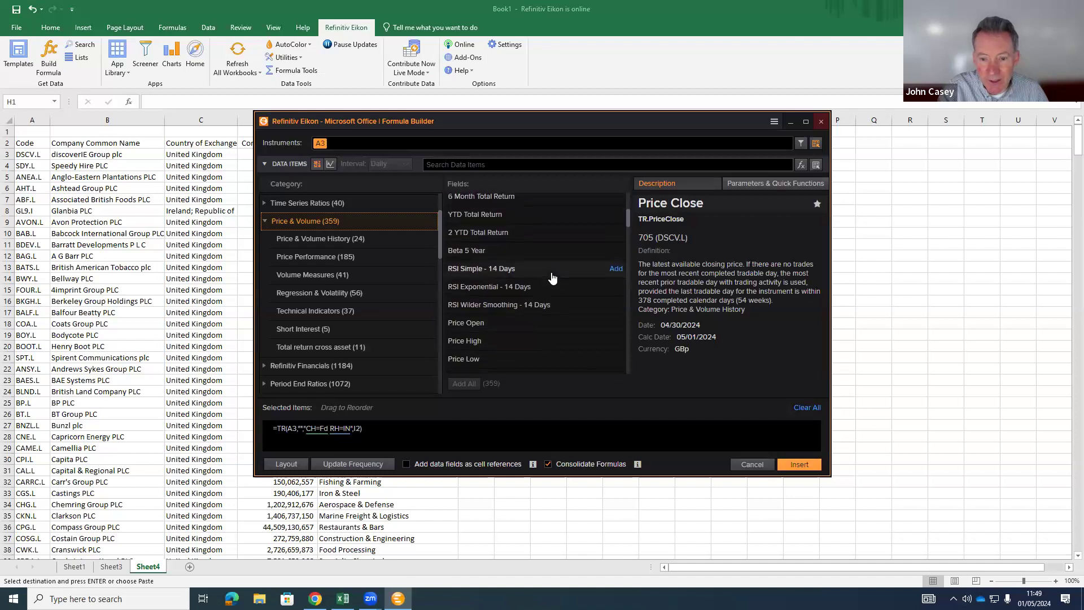
{"action": "scroll", "coordinate": [552, 282], "scroll_direction": "down", "scroll_amount": 5}
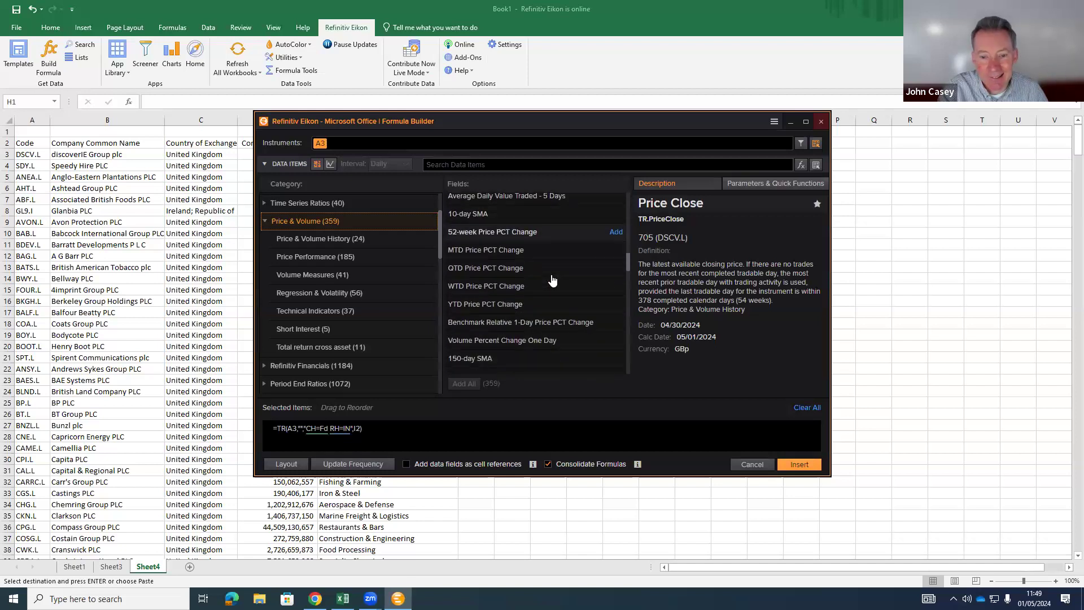
{"action": "scroll", "coordinate": [553, 281], "scroll_direction": "up", "scroll_amount": 20}
{"action": "scroll", "coordinate": [552, 280], "scroll_direction": "up", "scroll_amount": 5}
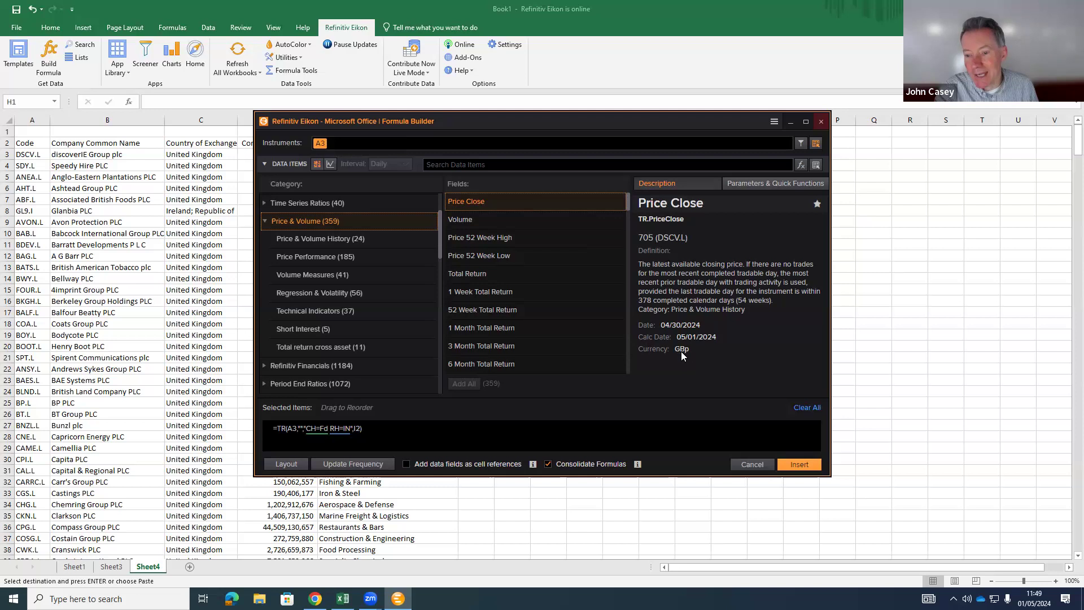
{"action": "left_click", "coordinate": [752, 190]}
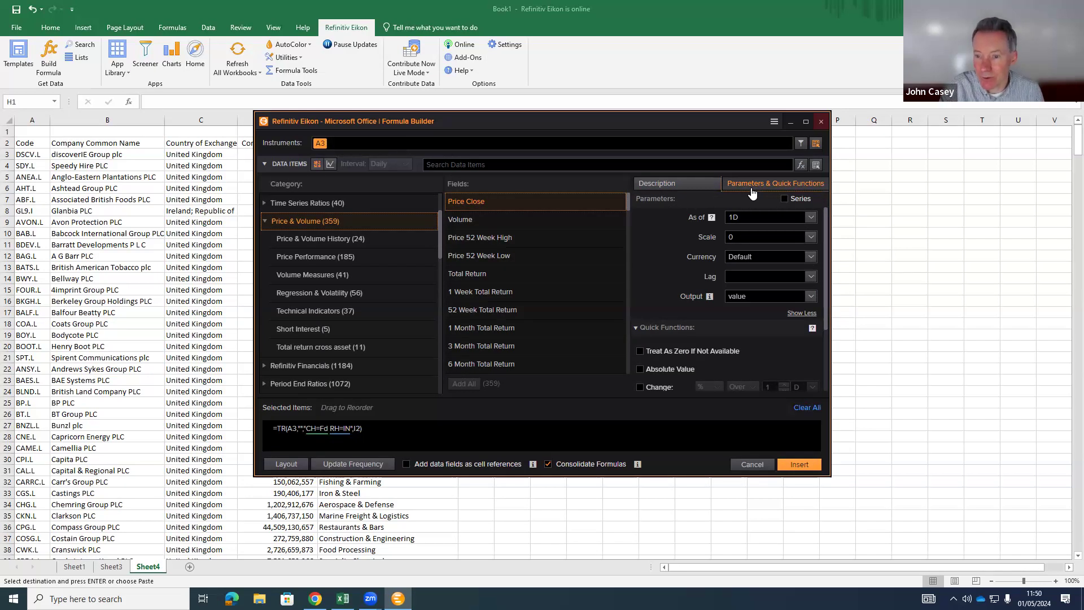
{"action": "left_click", "coordinate": [784, 199]}
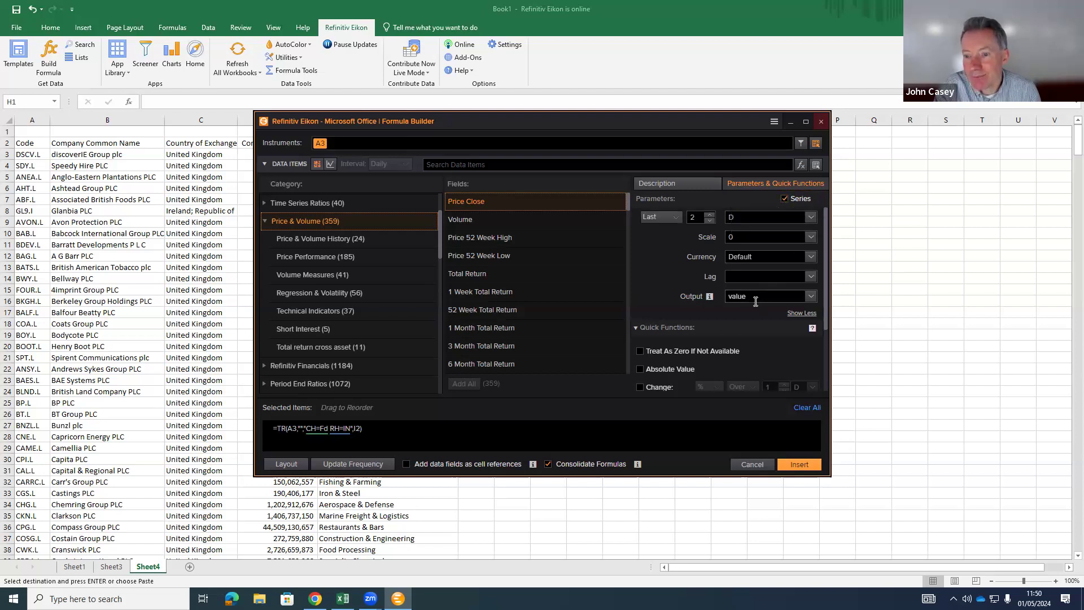
{"action": "left_click", "coordinate": [676, 218]}
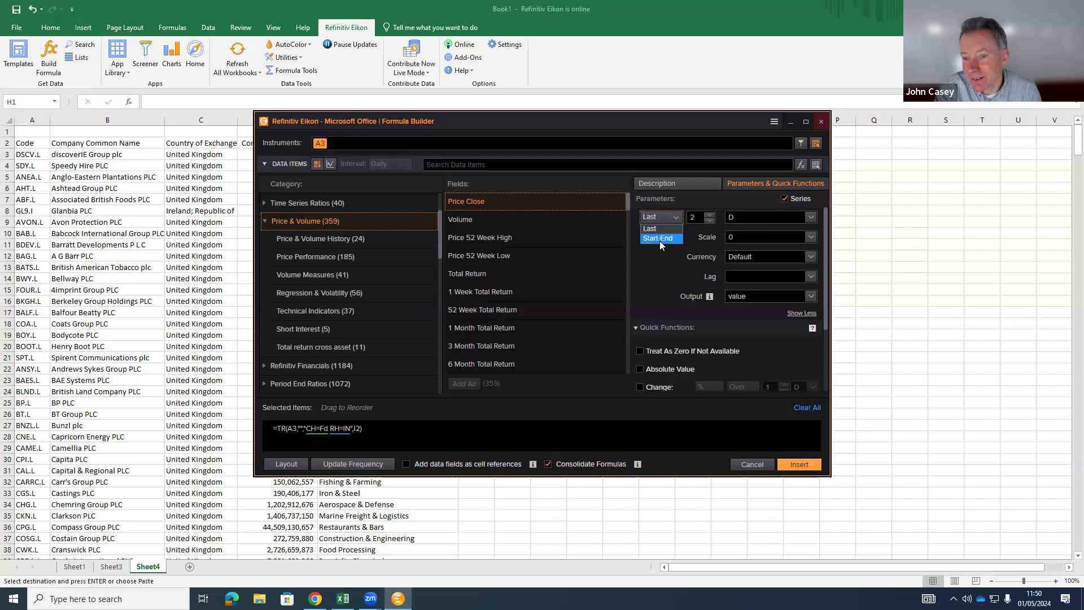
{"action": "left_click", "coordinate": [659, 238]}
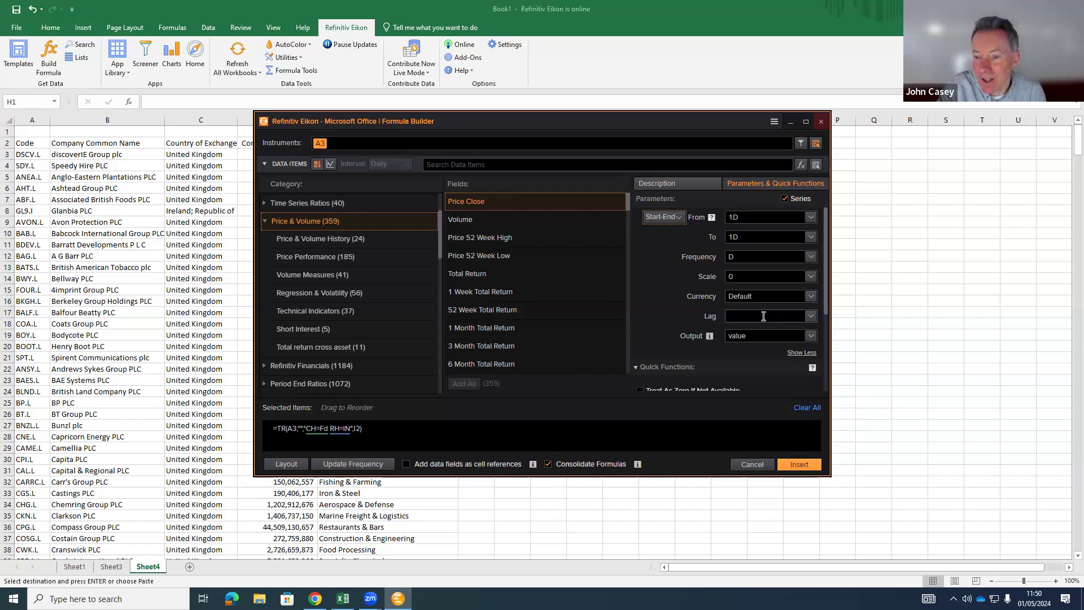
{"action": "left_click", "coordinate": [811, 217]}
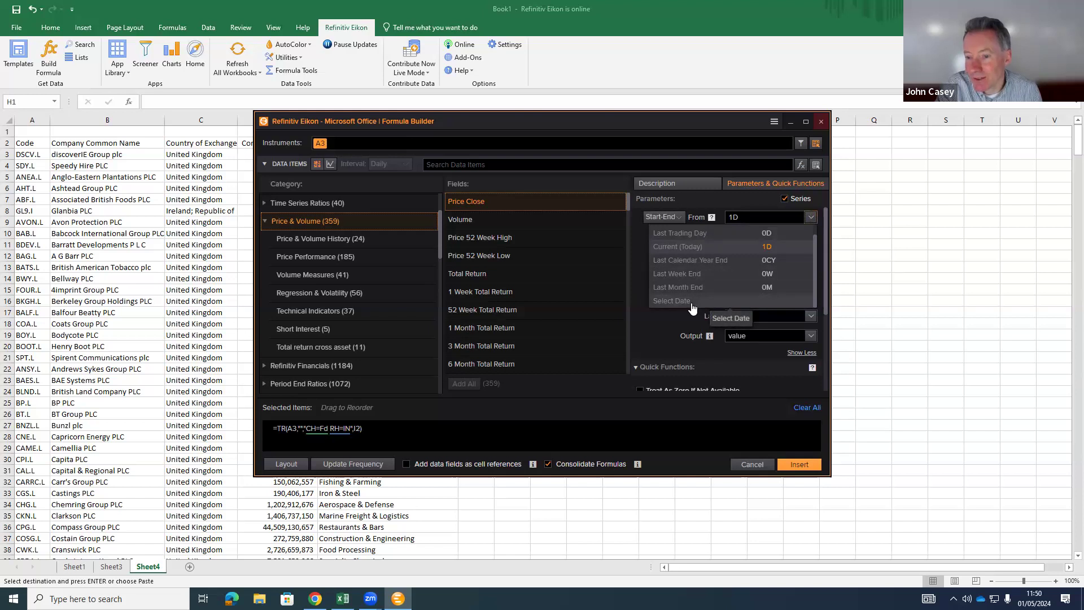
{"action": "left_click", "coordinate": [657, 339]}
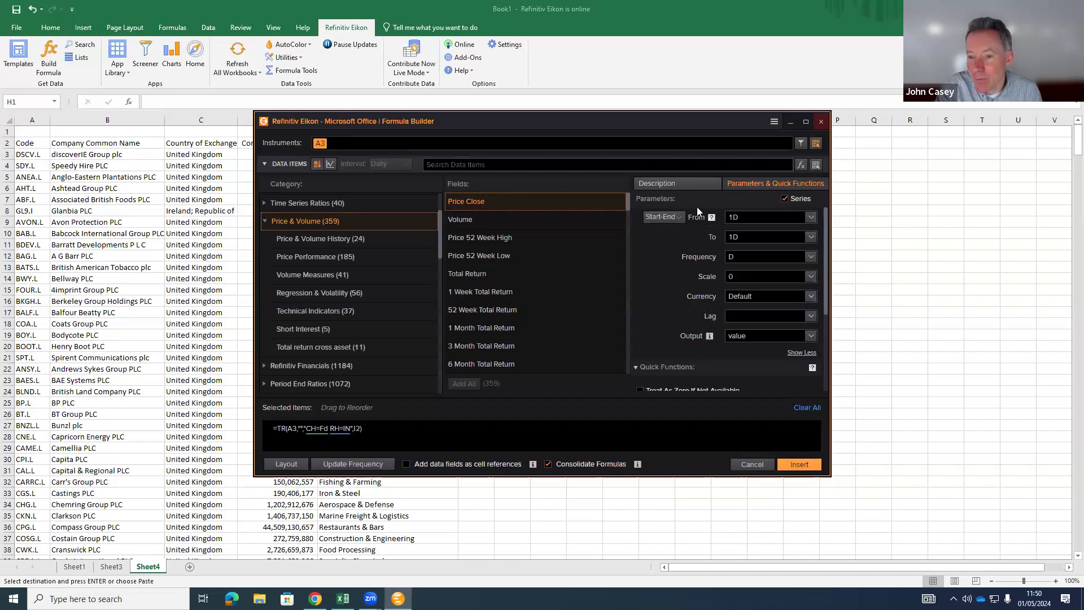
{"action": "left_click", "coordinate": [679, 221]}
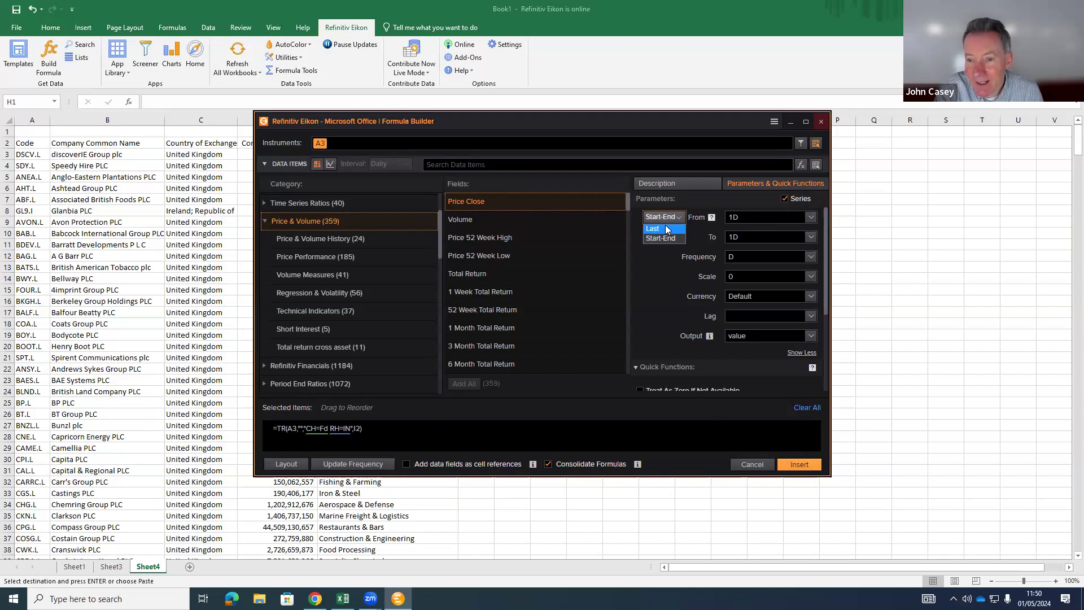
{"action": "left_click", "coordinate": [664, 224]}
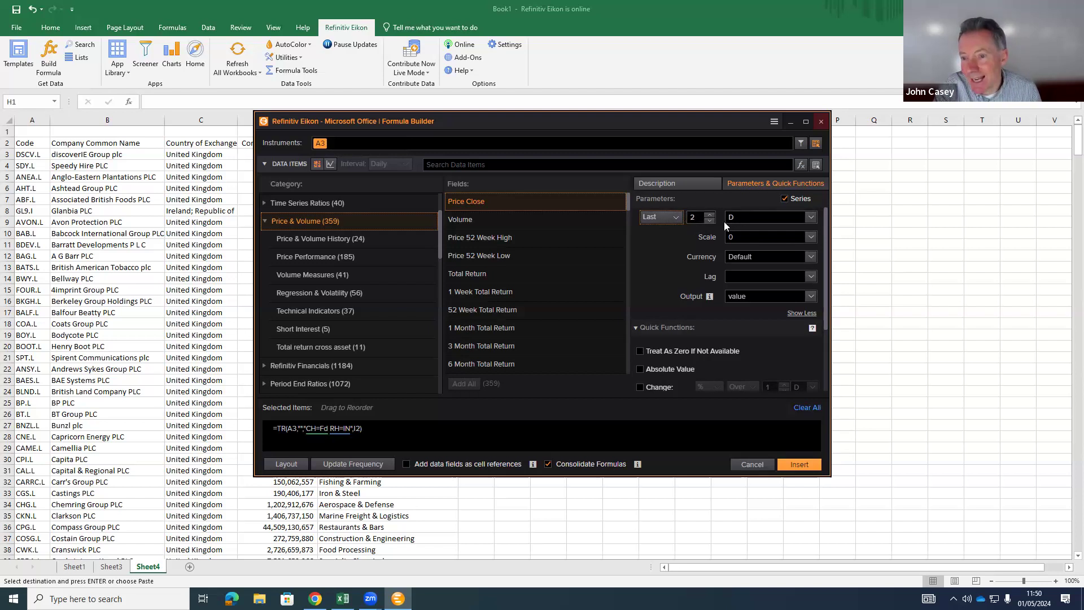
Step: Set the Price Close series to the last 260 weekly (W) values and add the field to the formula
{"action": "left_click", "coordinate": [811, 217]}
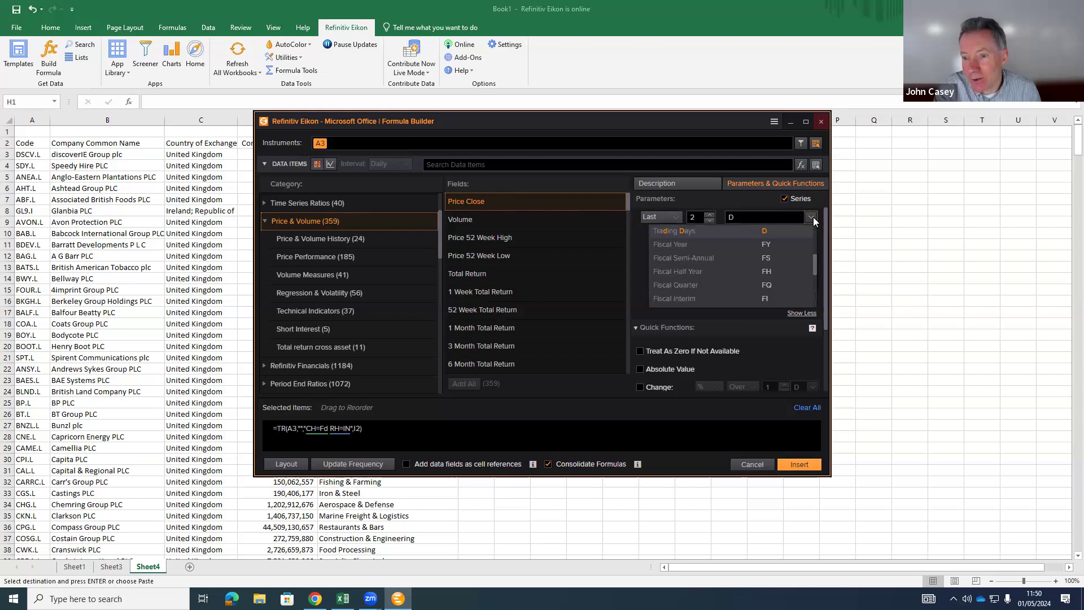
{"action": "left_click_drag", "start_coordinate": [813, 267], "coordinate": [811, 262]}
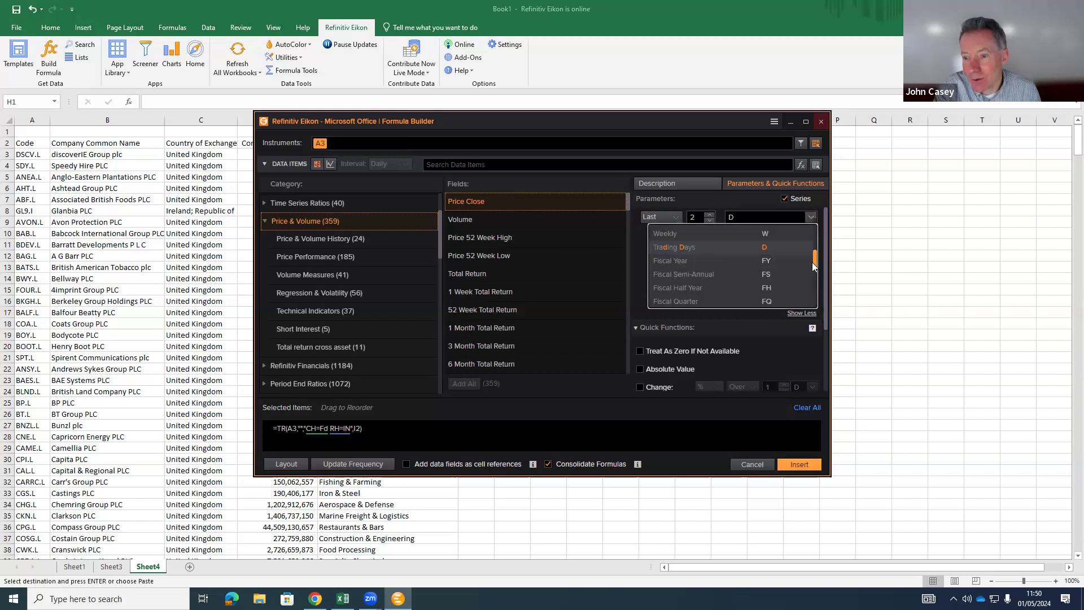
{"action": "left_click", "coordinate": [773, 236]}
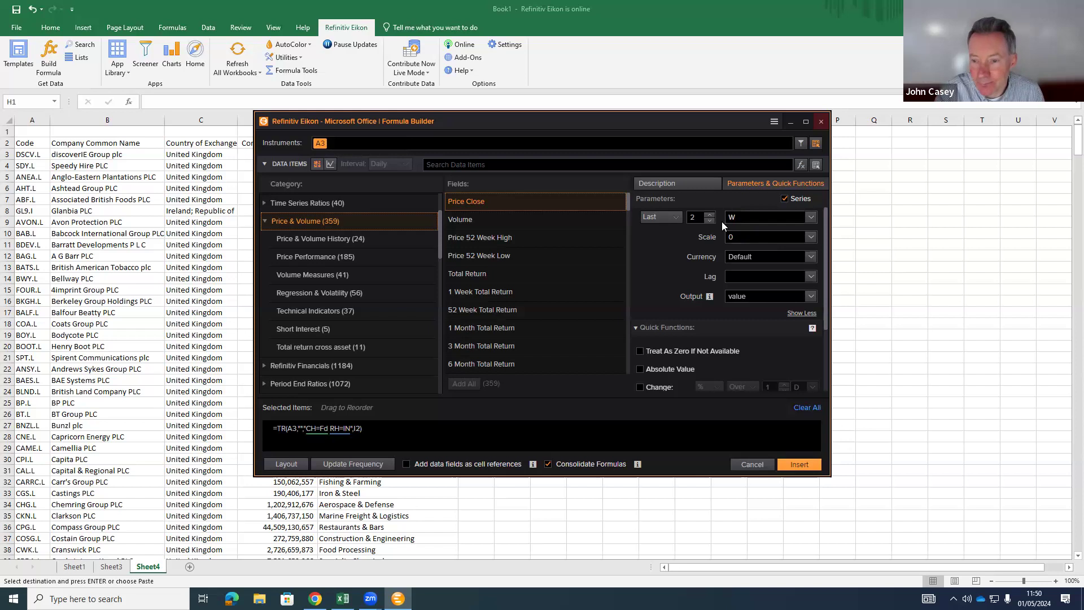
{"action": "double_click", "coordinate": [706, 215]}
{"action": "type", "text": "12"}
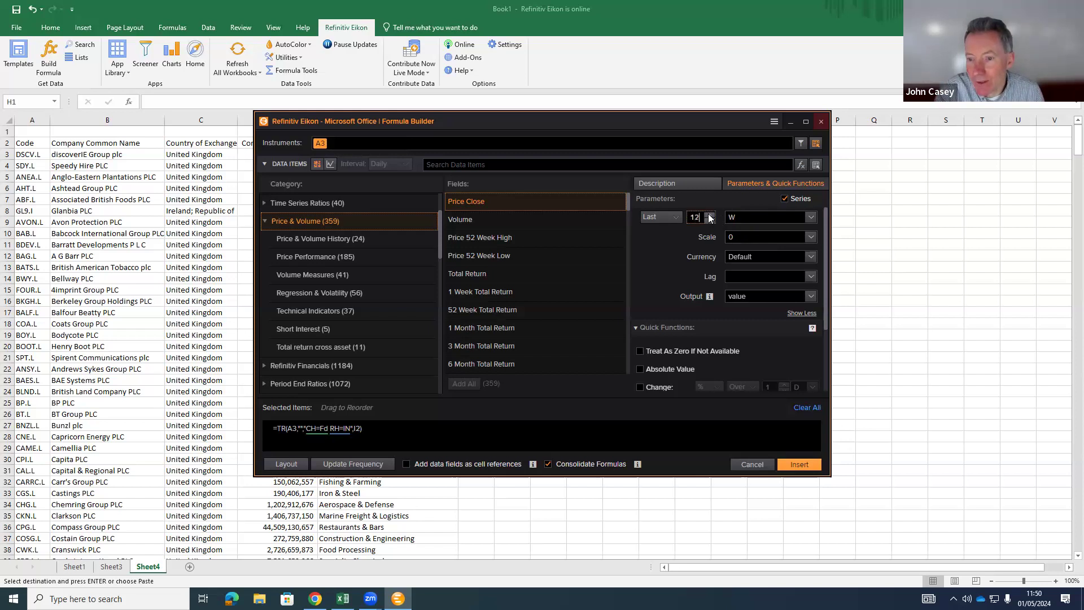
{"action": "left_click", "coordinate": [709, 215]}
{"action": "left_click_drag", "start_coordinate": [710, 218], "coordinate": [710, 217]}
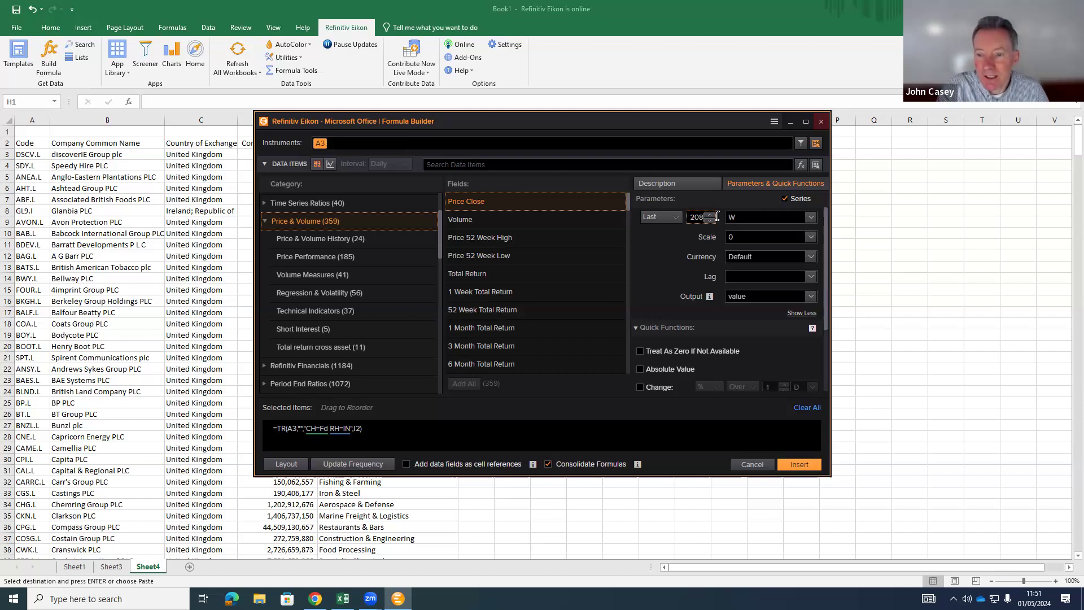
{"action": "left_click_drag", "start_coordinate": [710, 216], "coordinate": [710, 216]}
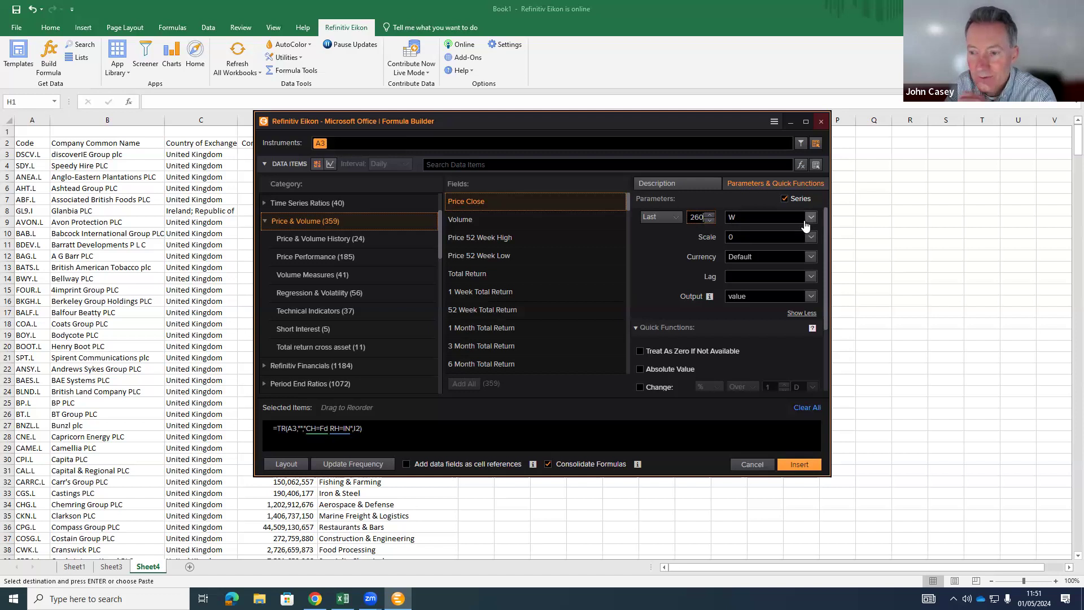
{"action": "left_click", "coordinate": [612, 207]}
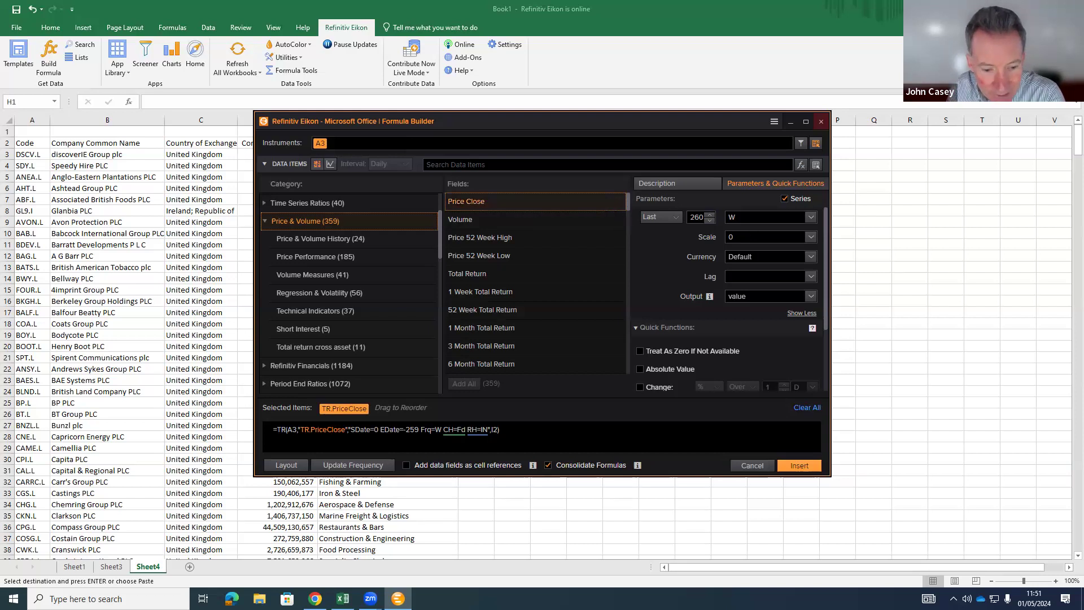
Step: Lay out the formula with Date in the columns and Instrument in the rows, remove the Field header, and insert it
{"action": "left_click", "coordinate": [286, 465]}
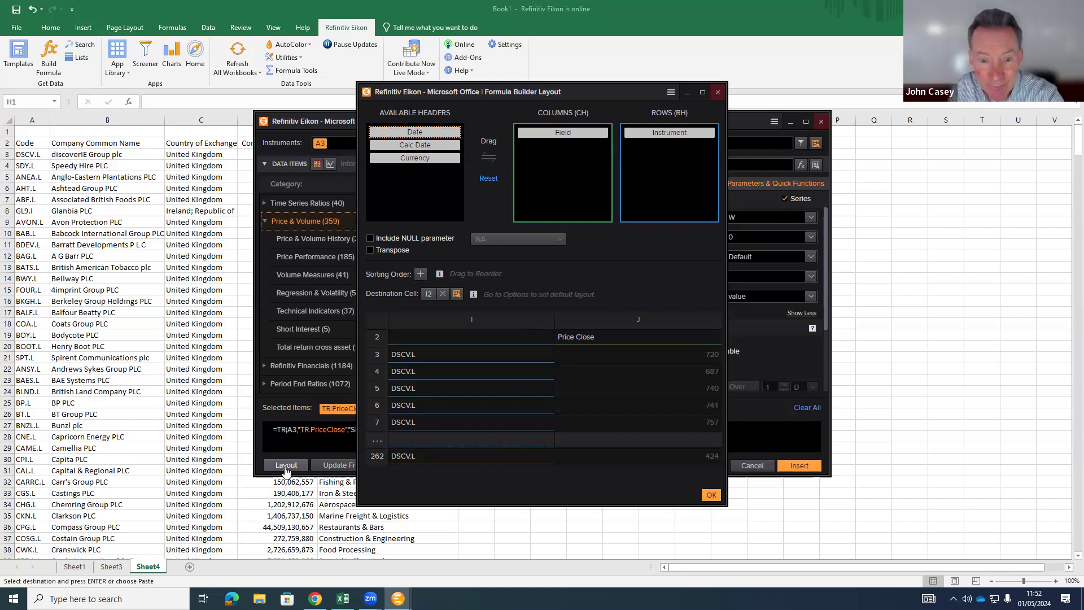
{"action": "left_click", "coordinate": [370, 250]}
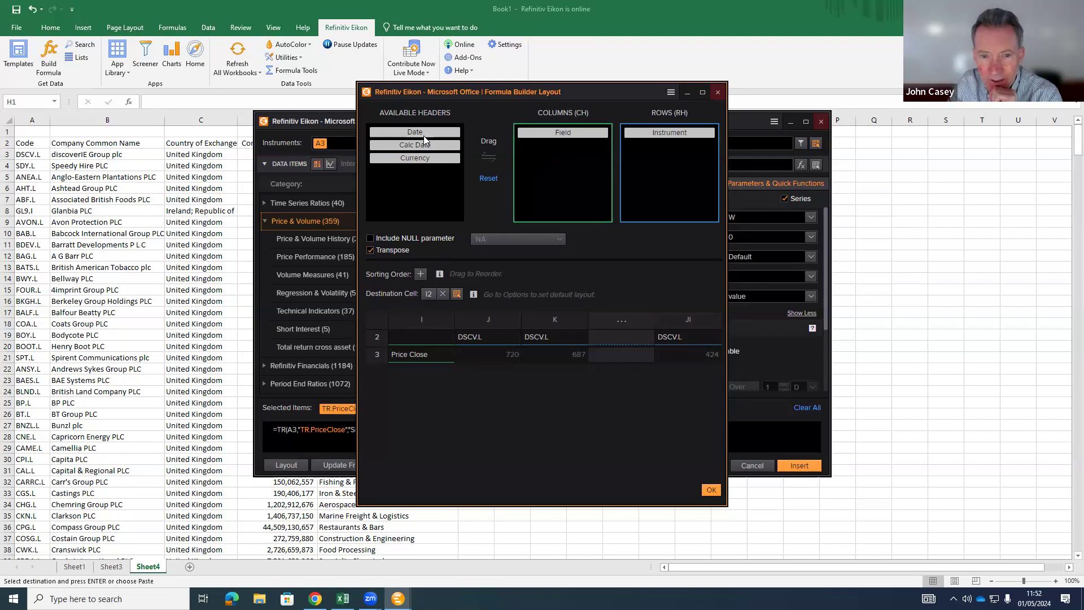
{"action": "left_click_drag", "start_coordinate": [425, 139], "coordinate": [531, 151]}
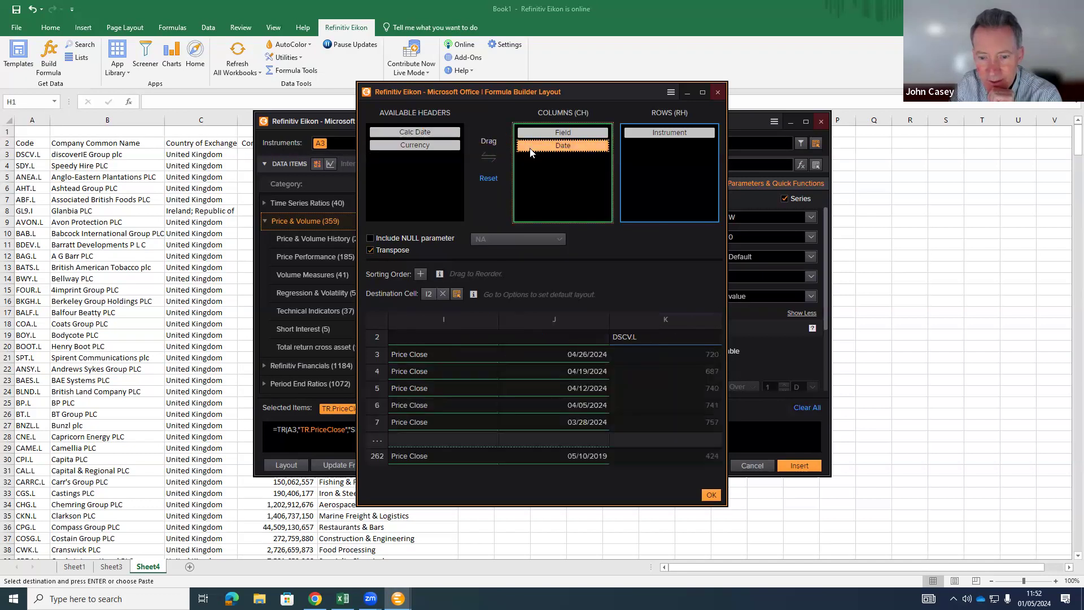
{"action": "left_click", "coordinate": [370, 250]}
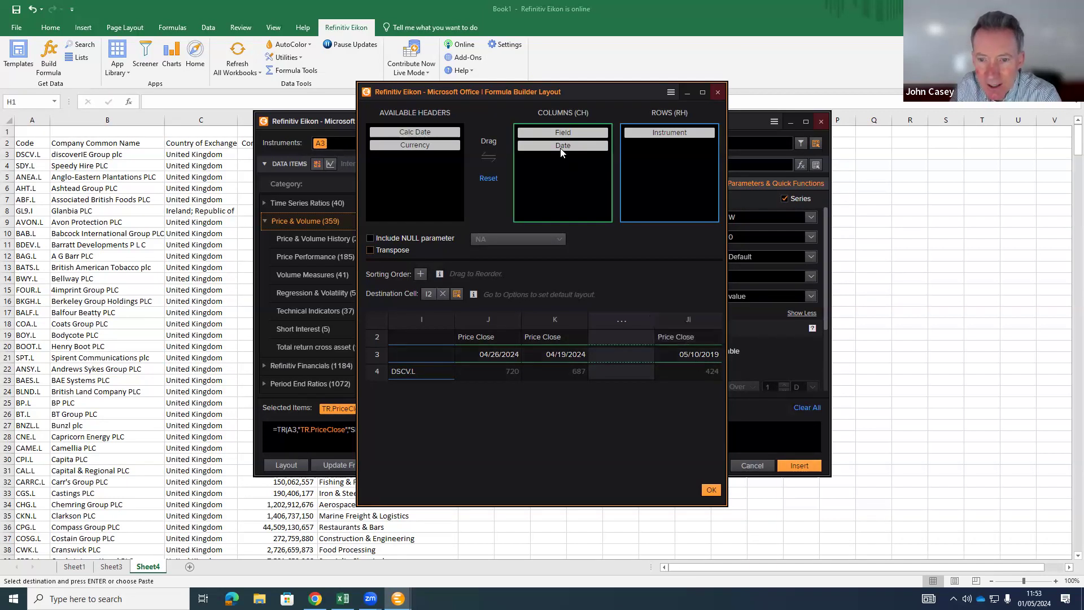
{"action": "left_click_drag", "start_coordinate": [560, 133], "coordinate": [387, 170]}
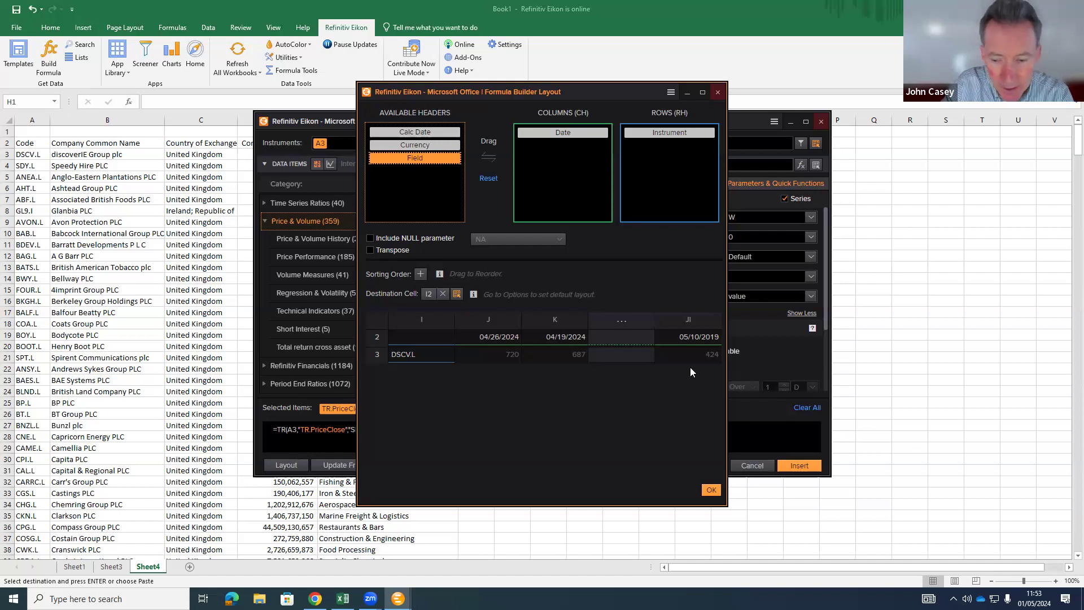
{"action": "left_click", "coordinate": [710, 490]}
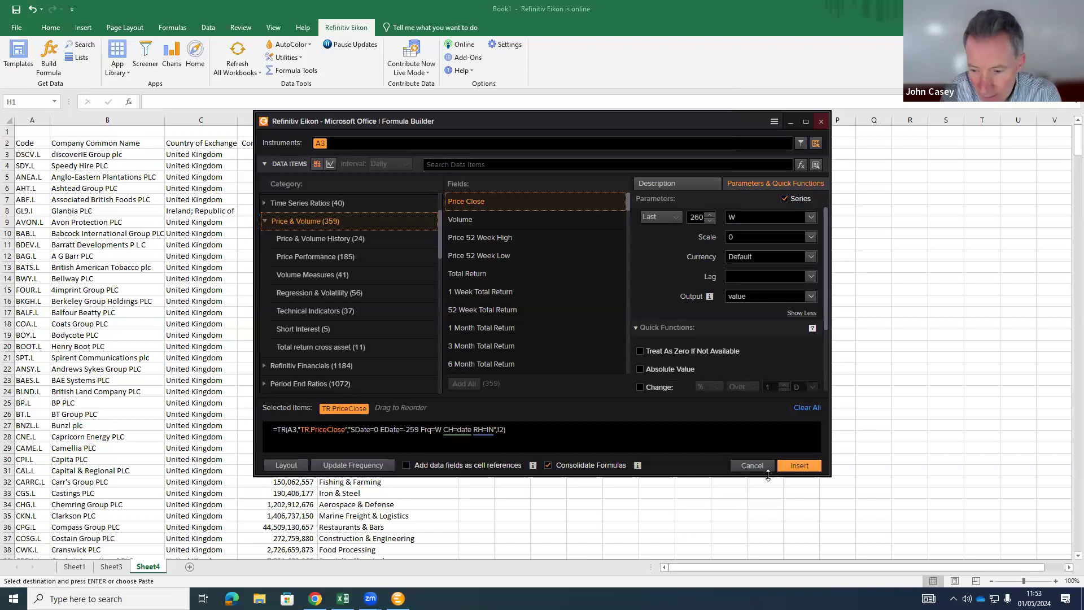
{"action": "left_click", "coordinate": [797, 465]}
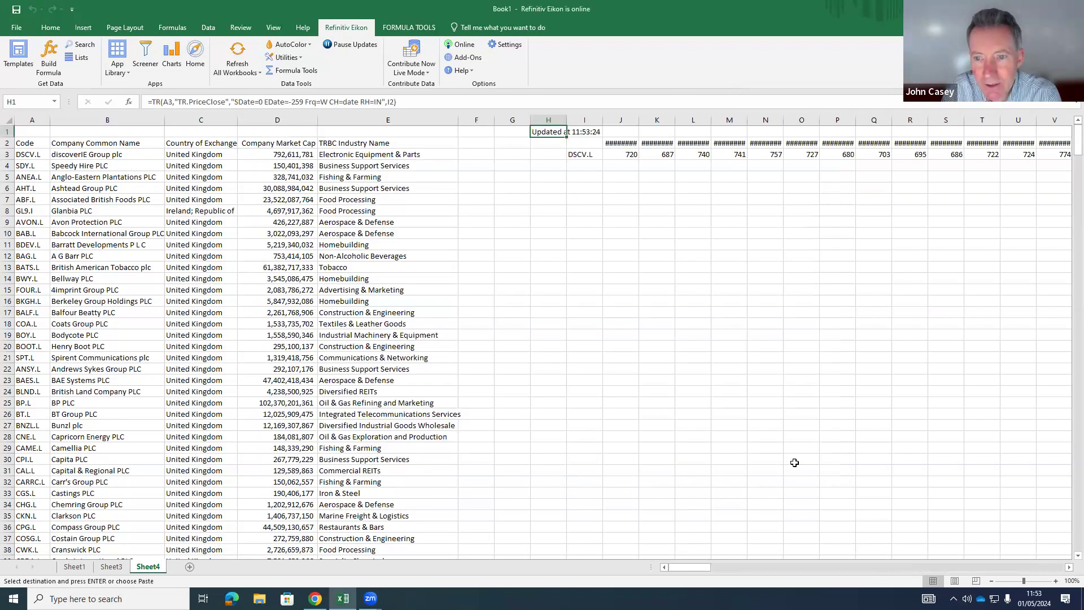
Step: Widen column J and every column beyond it on Sheet4 enough to show the full dates
{"action": "left_click", "coordinate": [618, 124]}
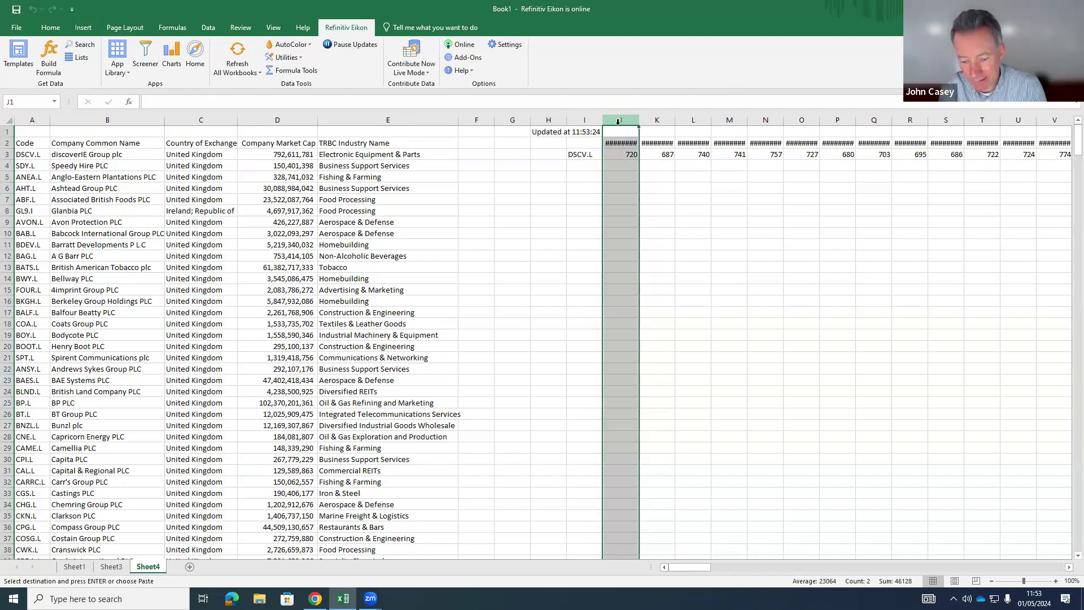
{"action": "key", "text": "shift+Right"}
{"action": "key", "text": "shift+Right"}
{"action": "key", "text": "shift+Right"}
{"action": "key", "text": "shift+Right"}
{"action": "key", "text": "shift+Right"}
{"action": "key", "text": "shift+Right"}
{"action": "key", "text": "shift+Right"}
{"action": "key", "text": "shift+Right"}
{"action": "key", "text": "shift+Right"}
{"action": "key", "text": "shift+Right"}
{"action": "key", "text": "shift+Right"}
{"action": "key", "text": "shift+Right"}
{"action": "key", "text": "shift+Right"}
{"action": "key", "text": "shift+Right"}
{"action": "key", "text": "shift+Right"}
{"action": "key", "text": "shift+Right"}
{"action": "key", "text": "shift+Right"}
{"action": "key", "text": "shift+Right"}
{"action": "key", "text": "shift+Right"}
{"action": "key", "text": "shift+Right"}
{"action": "key", "text": "shift+Right"}
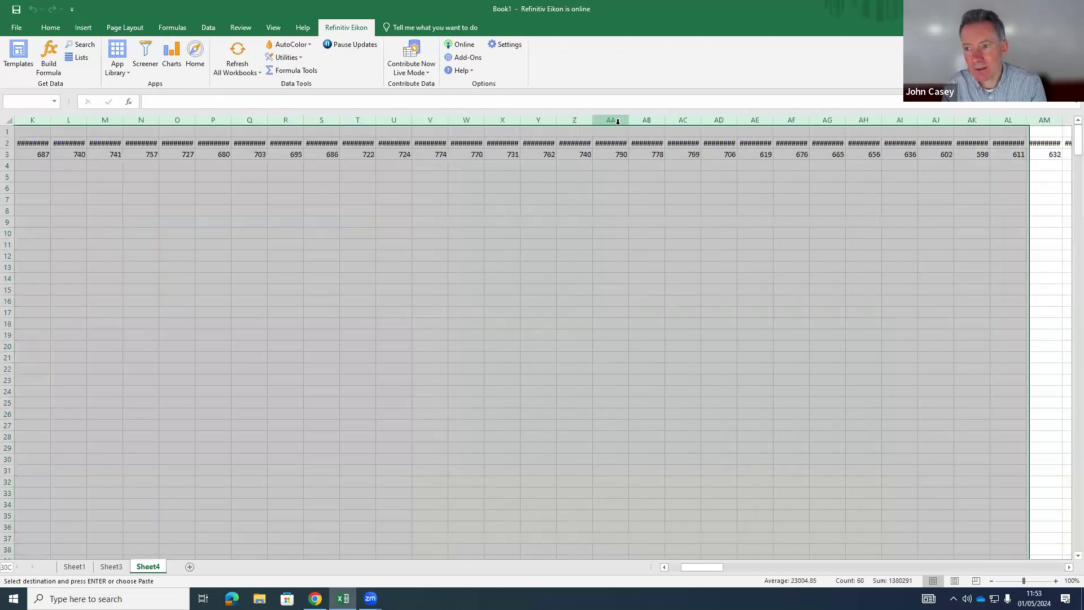
{"action": "key", "text": "shift+Right"}
{"action": "key", "text": "shift+Right"}
{"action": "key", "text": "shift+Right"}
{"action": "key", "text": "shift+Right"}
{"action": "key", "text": "shift+Right"}
{"action": "key", "text": "shift+Right"}
{"action": "key", "text": "shift+Right"}
{"action": "key", "text": "shift+Right"}
{"action": "key", "text": "shift+Right"}
{"action": "key", "text": "shift+Right"}
{"action": "key", "text": "shift+Right"}
{"action": "key", "text": "shift+Right"}
{"action": "key", "text": "shift+Right"}
{"action": "key", "text": "shift+Right"}
{"action": "key", "text": "shift+Right"}
{"action": "key", "text": "shift+Right"}
{"action": "key", "text": "shift+Right"}
{"action": "key", "text": "shift+Right"}
{"action": "key", "text": "shift+Right"}
{"action": "key", "text": "shift+Right"}
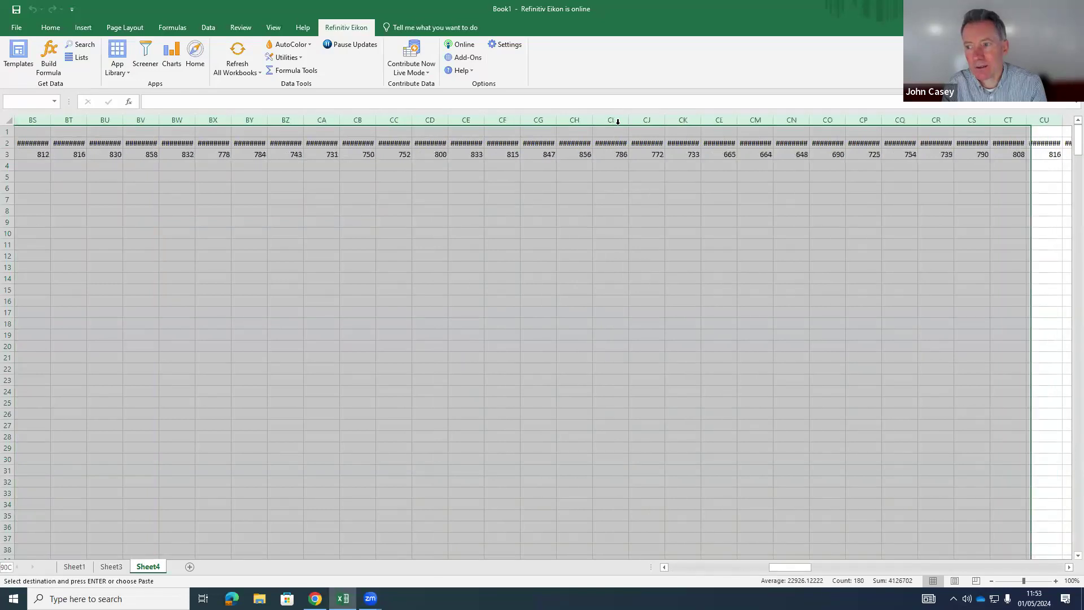
{"action": "key", "text": "shift+Right"}
{"action": "key", "text": "shift+Right"}
{"action": "key", "text": "shift+Right"}
{"action": "key", "text": "shift+Right"}
{"action": "key", "text": "shift+Right"}
{"action": "key", "text": "shift+Right"}
{"action": "key", "text": "shift+Right"}
{"action": "key", "text": "shift+Right"}
{"action": "key", "text": "shift+Right"}
{"action": "key", "text": "shift+Right"}
{"action": "key", "text": "shift+Right"}
{"action": "key", "text": "shift+Right"}
{"action": "key", "text": "shift+Right"}
{"action": "key", "text": "shift+Right"}
{"action": "key", "text": "shift+Right"}
{"action": "key", "text": "shift+Right"}
{"action": "key", "text": "shift+Right"}
{"action": "key", "text": "shift+Right"}
{"action": "key", "text": "shift+Right"}
{"action": "key", "text": "shift+Right"}
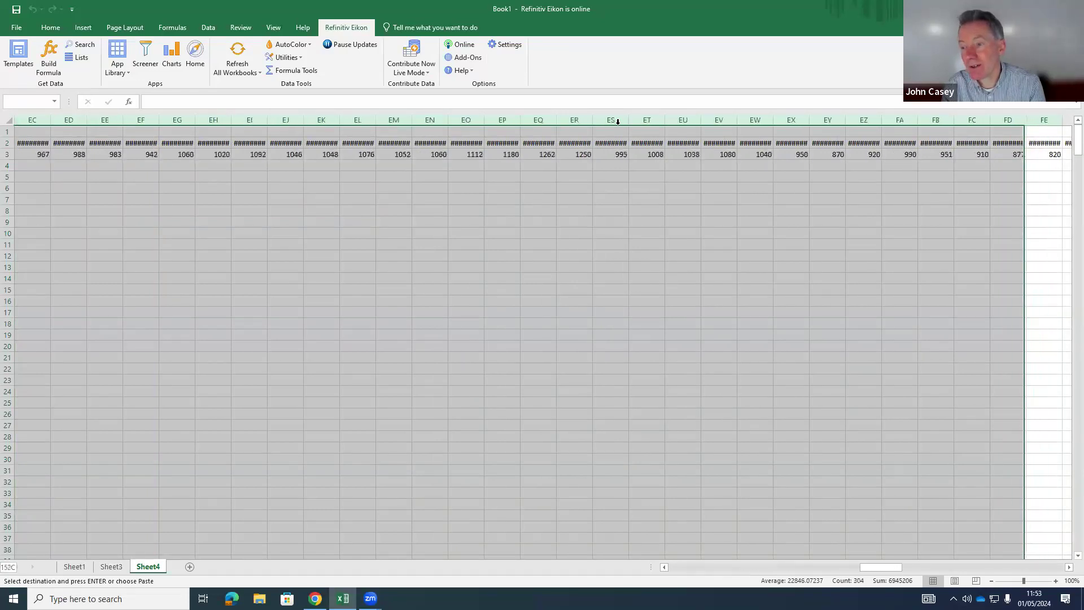
{"action": "key", "text": "shift+Right"}
{"action": "key", "text": "shift+Right"}
{"action": "key", "text": "shift+Right"}
{"action": "key", "text": "shift+Right"}
{"action": "key", "text": "shift+Right"}
{"action": "key", "text": "shift+Right"}
{"action": "key", "text": "shift+Right"}
{"action": "key", "text": "shift+Right"}
{"action": "key", "text": "shift+Right"}
{"action": "key", "text": "shift+Right"}
{"action": "key", "text": "shift+Right"}
{"action": "key", "text": "shift+Right"}
{"action": "key", "text": "shift+Right"}
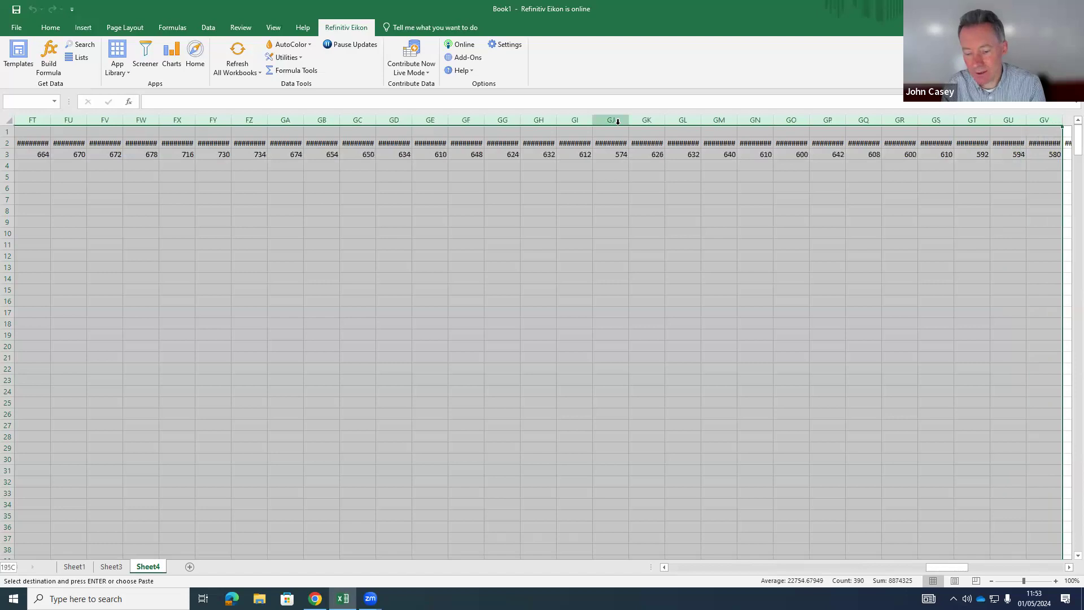
{"action": "key", "text": "ctrl+shift+Right"}
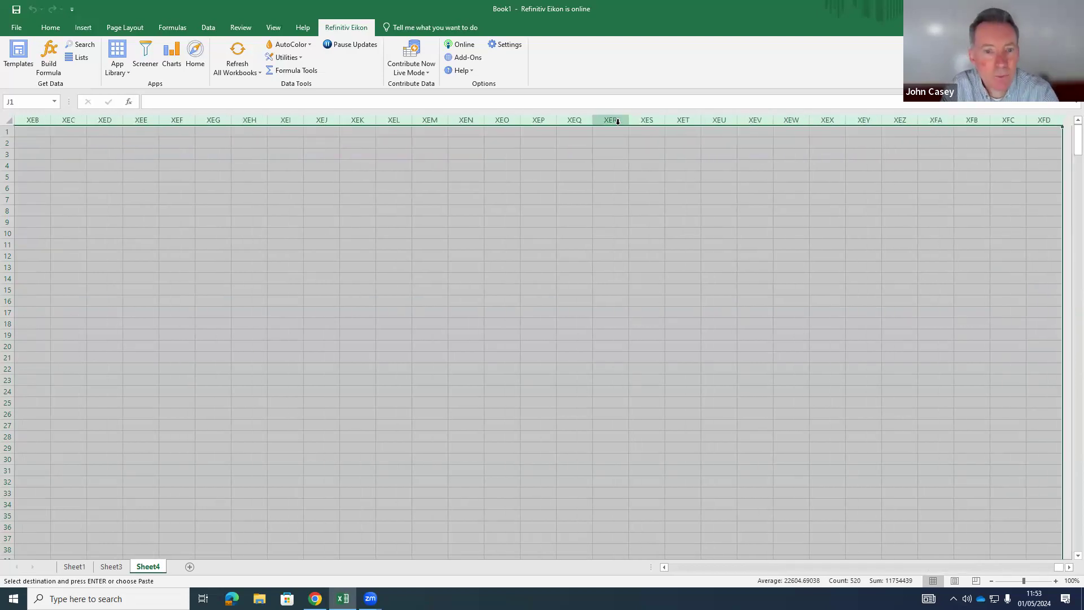
{"action": "left_click_drag", "start_coordinate": [338, 125], "coordinate": [356, 124]}
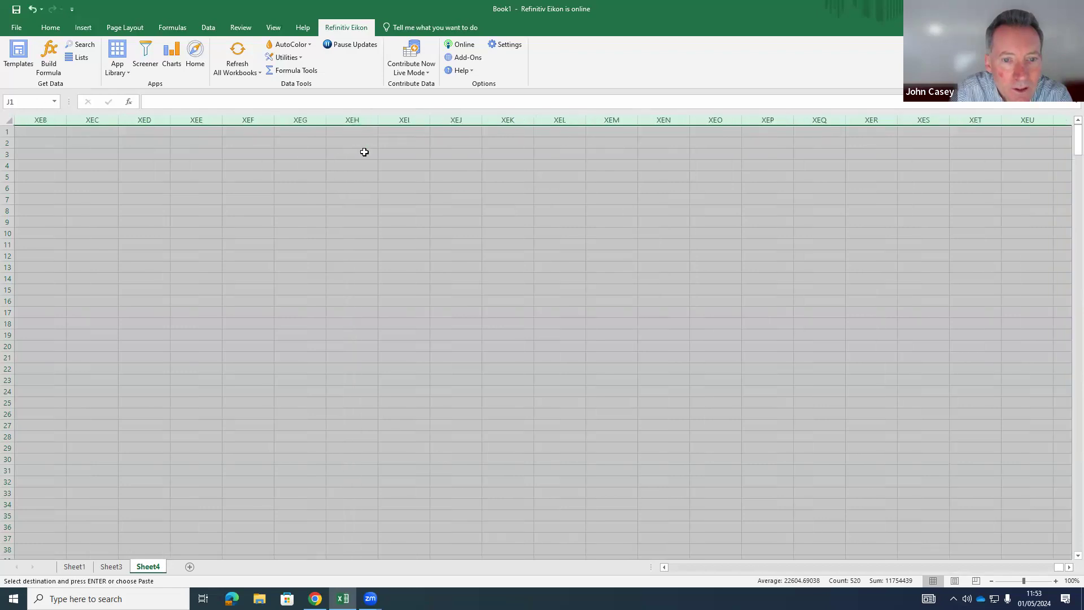
Step: Examine the oldest and newest weekly dates and closing prices returned for the first company in row 3
{"action": "left_click", "coordinate": [365, 152]}
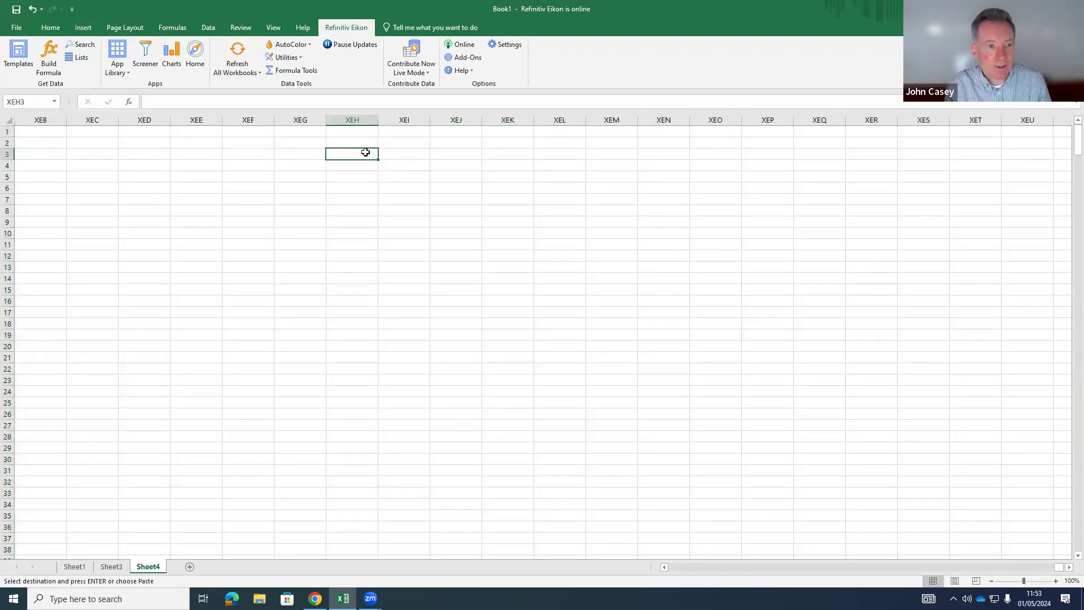
{"action": "key", "text": "ctrl+Left"}
{"action": "key", "text": "Left"}
{"action": "key", "text": "Left"}
{"action": "key", "text": "Left"}
{"action": "key", "text": "Left"}
{"action": "key", "text": "Left"}
{"action": "key", "text": "Left"}
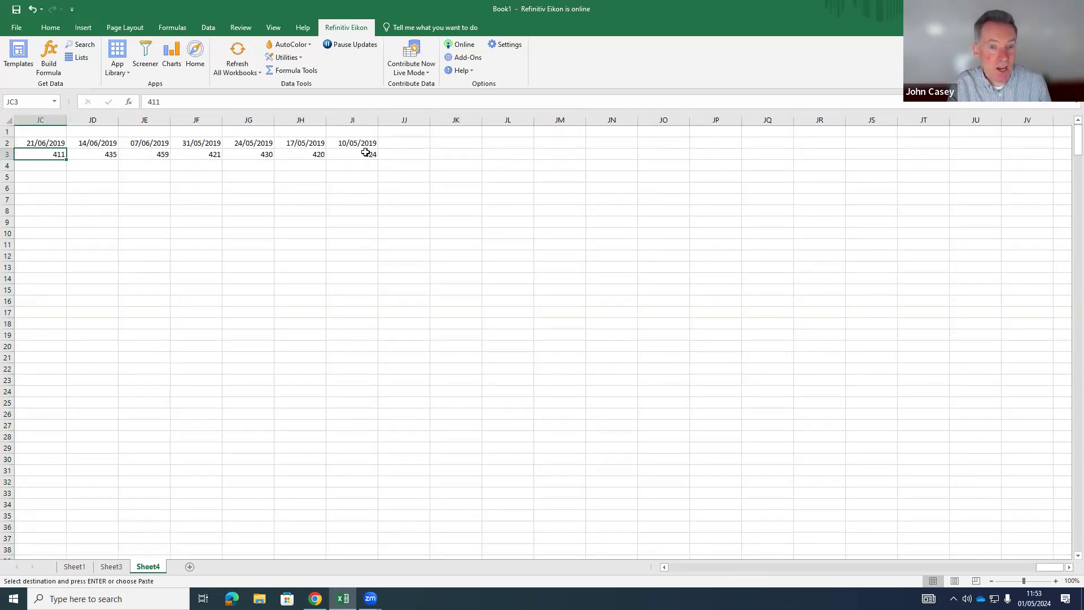
{"action": "key", "text": "ctrl+Left"}
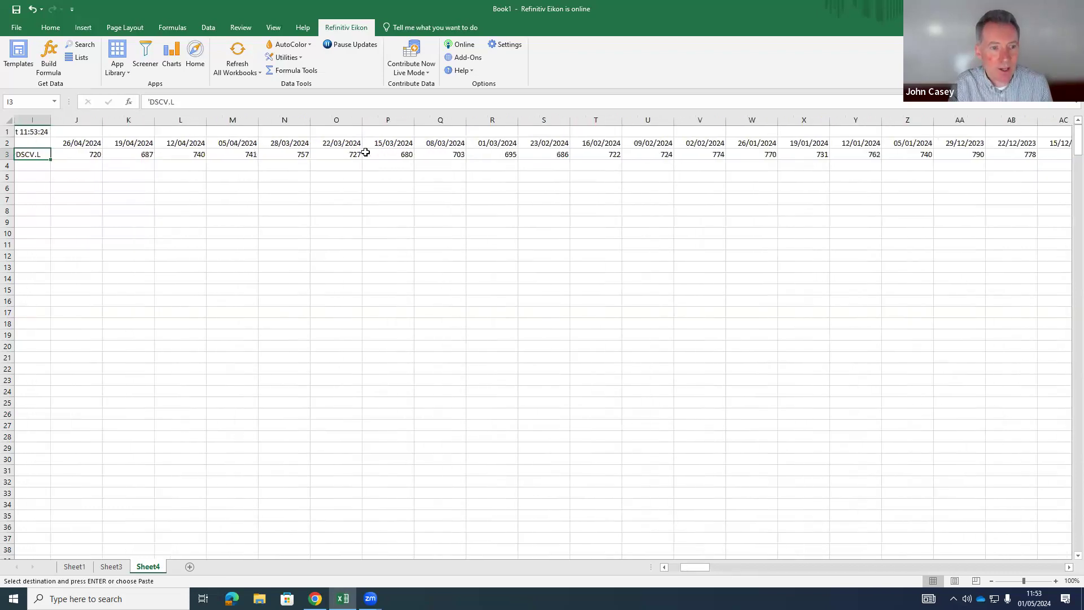
{"action": "key", "text": "Home"}
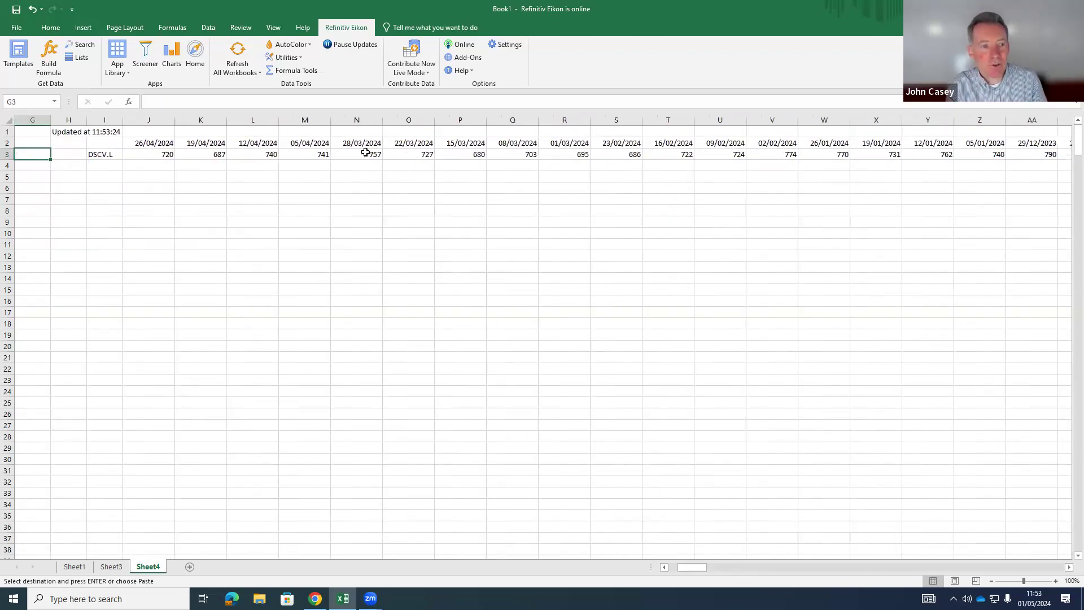
{"action": "key", "text": "Right"}
{"action": "key", "text": "Right"}
{"action": "key", "text": "Right"}
{"action": "key", "text": "Right"}
{"action": "key", "text": "Right"}
{"action": "key", "text": "Right"}
{"action": "key", "text": "Right"}
{"action": "key", "text": "Right"}
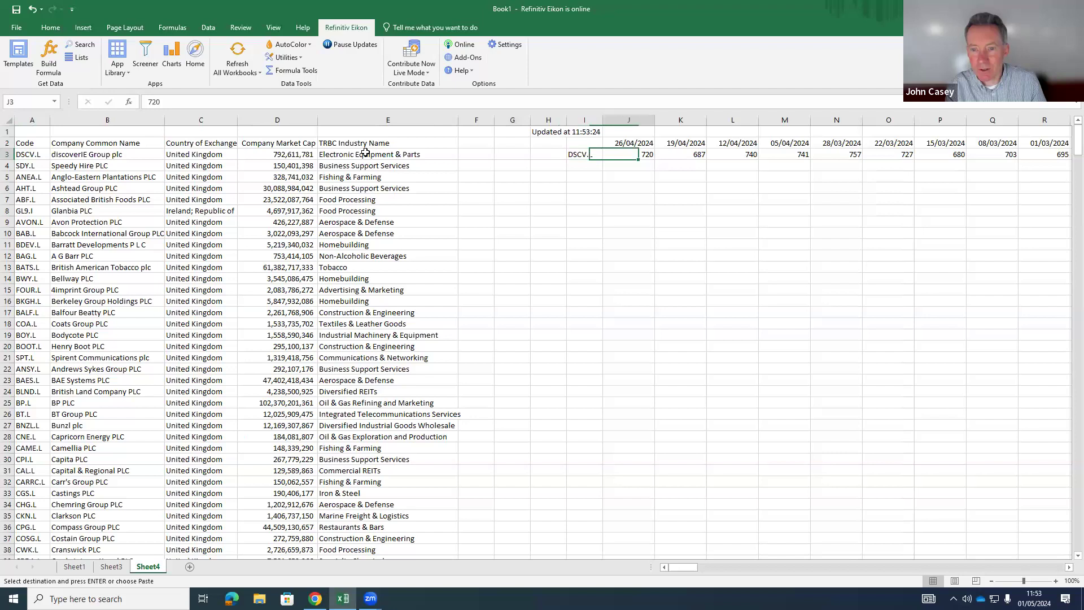
{"action": "key", "text": "Up"}
{"action": "key", "text": "Right"}
{"action": "key", "text": "Down"}
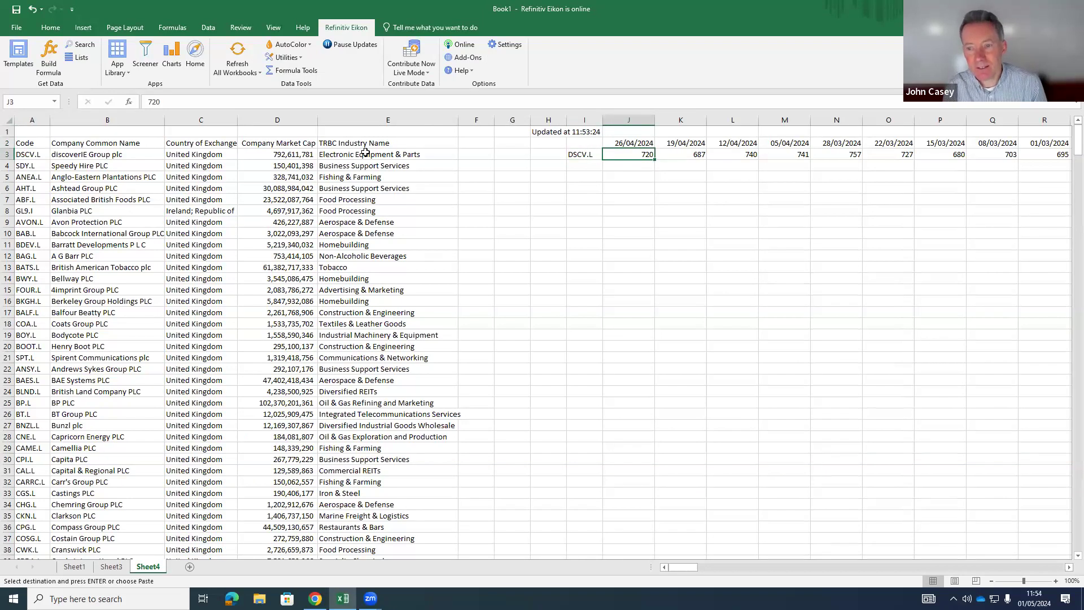
{"action": "key", "text": "Right"}
{"action": "key", "text": "Right"}
{"action": "key", "text": "Right"}
{"action": "key", "text": "Right"}
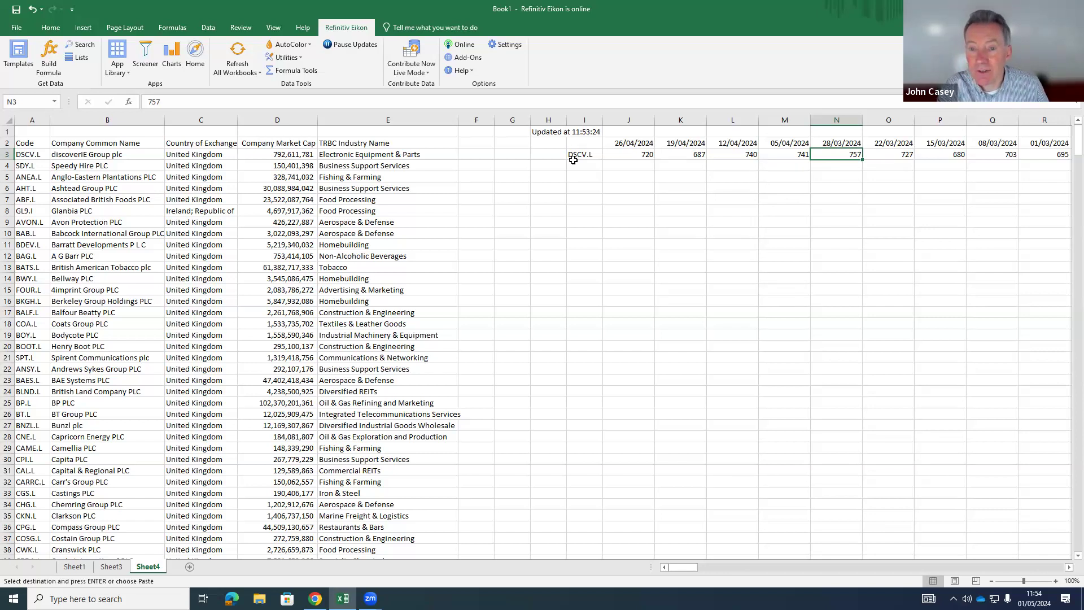
Step: Copy the Price Close formula from H1 into cell H7
{"action": "left_click", "coordinate": [548, 132]}
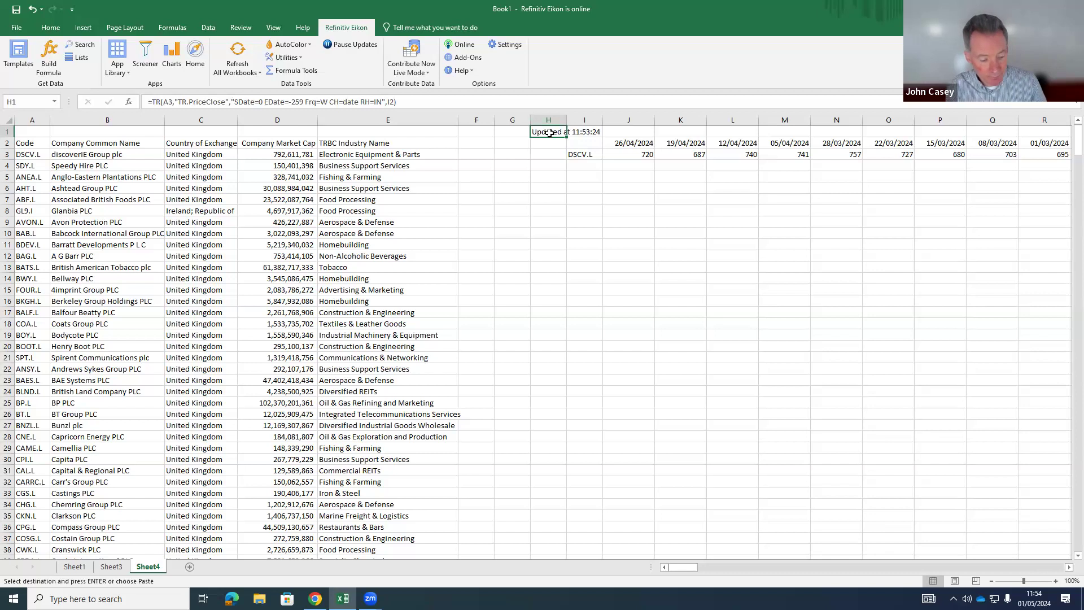
{"action": "key", "text": "Down"}
{"action": "key", "text": "Down"}
{"action": "key", "text": "Down"}
{"action": "key", "text": "Down"}
{"action": "key", "text": "Down"}
{"action": "key", "text": "Down"}
{"action": "key", "text": "Return"}
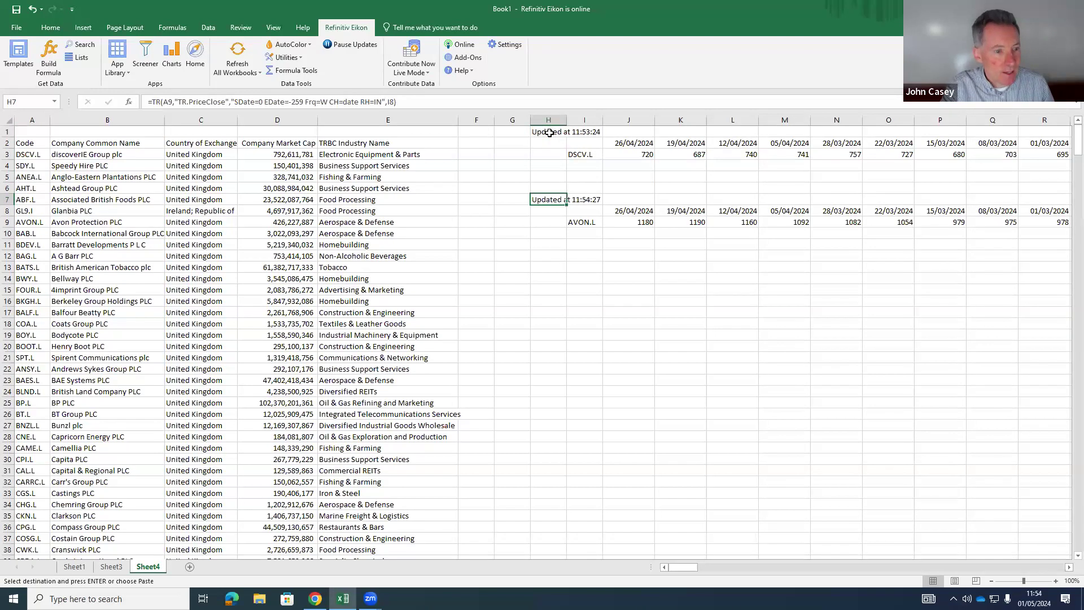
Step: Check the instrument and destination references of the copied formula in H7 against the company in row 9
{"action": "left_click", "coordinate": [9, 222]}
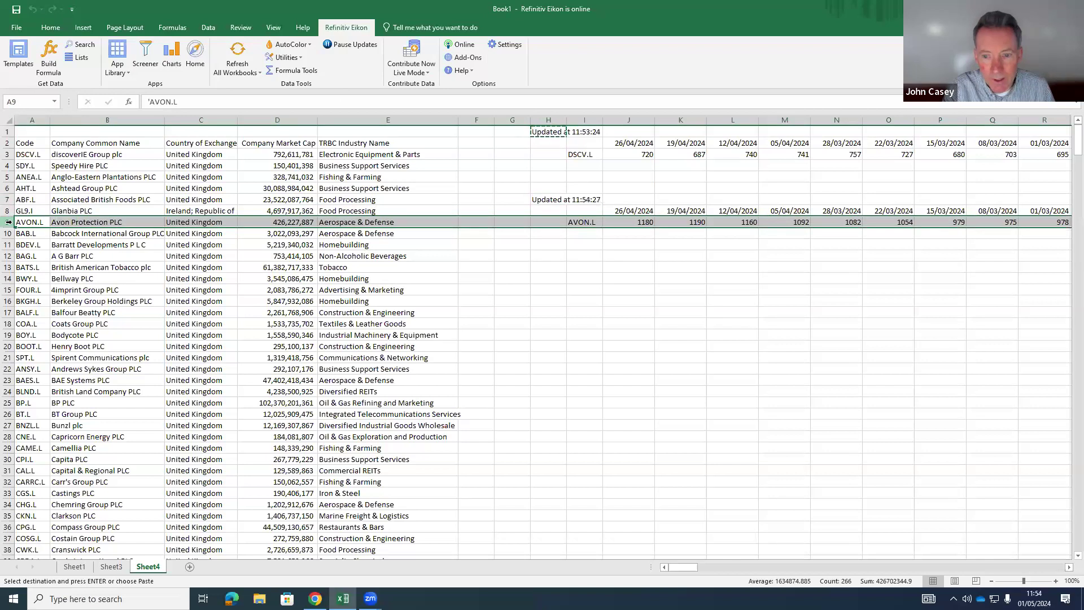
{"action": "left_click", "coordinate": [553, 201]}
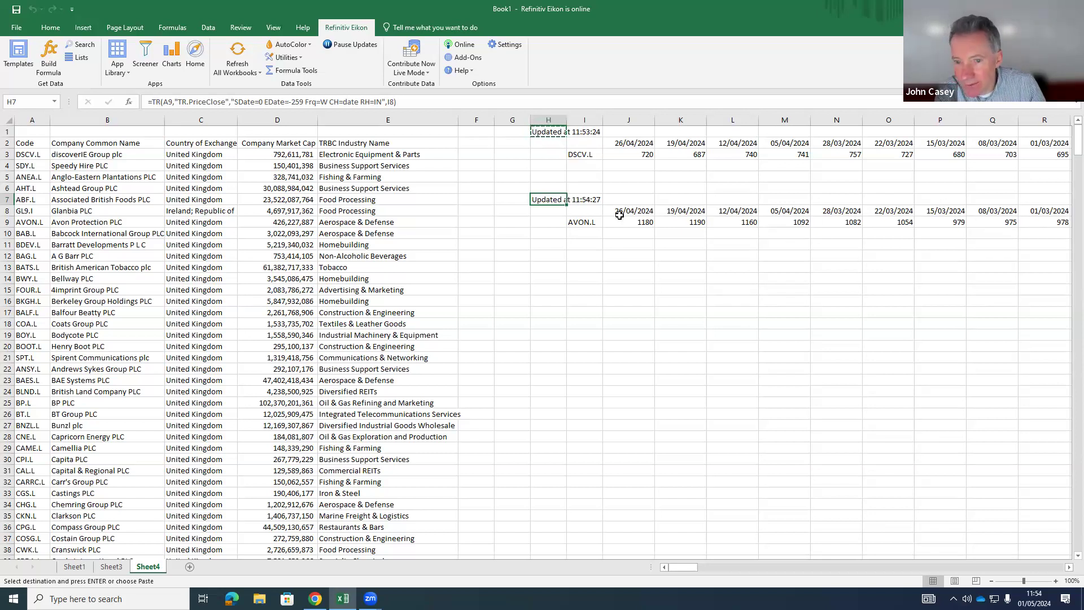
{"action": "key", "text": "F2"}
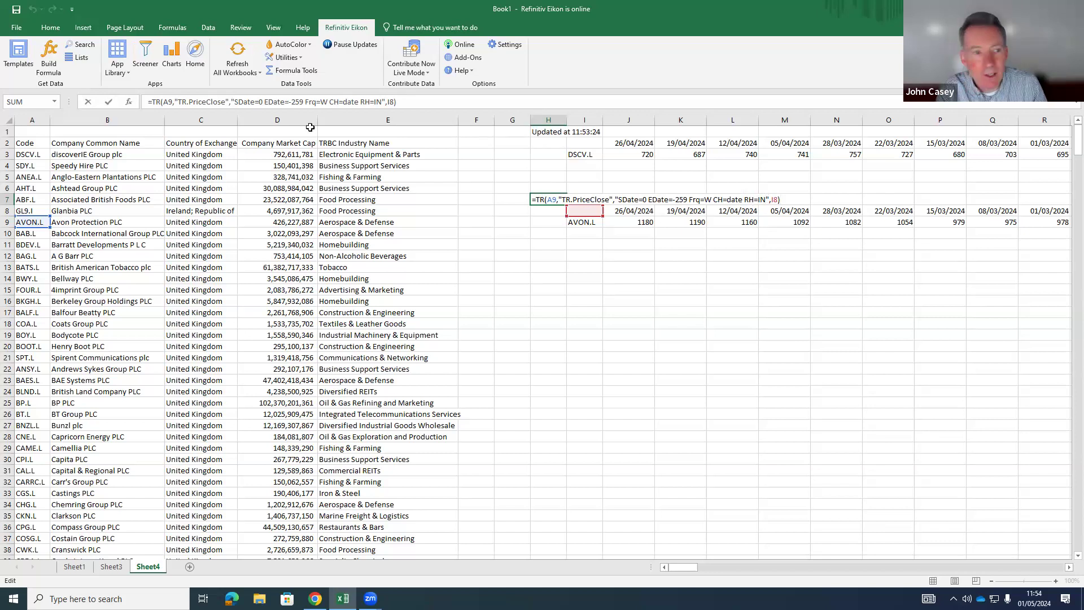
{"action": "key", "text": "ctrl+Return"}
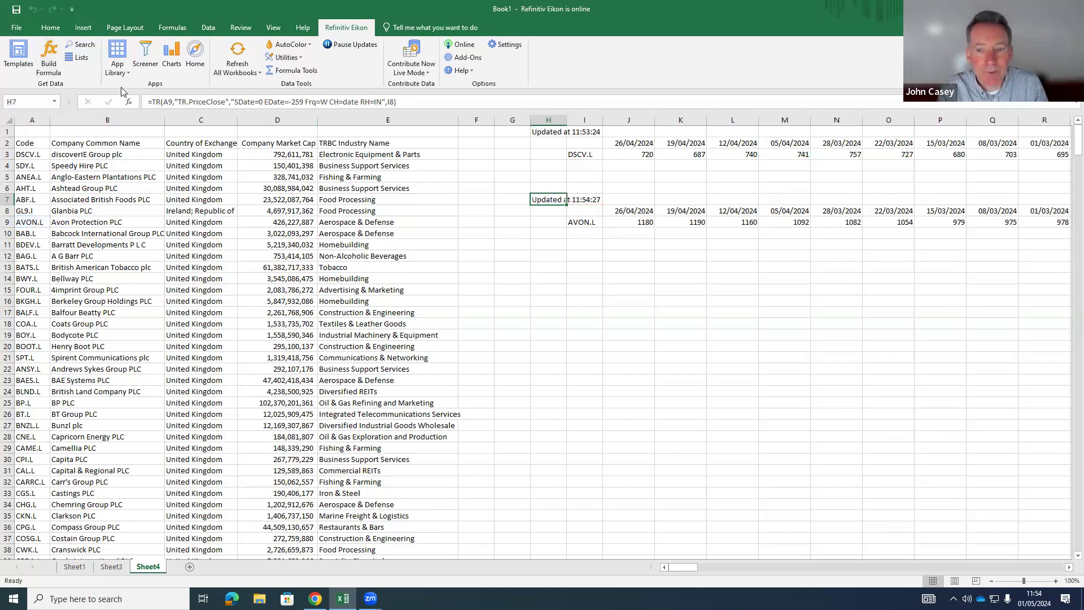
Step: Reopen the H7 formula in Formula Builder and change its layout: remove the Date header, enable Transpose, and move Instrument to the columns
{"action": "left_click", "coordinate": [49, 65]}
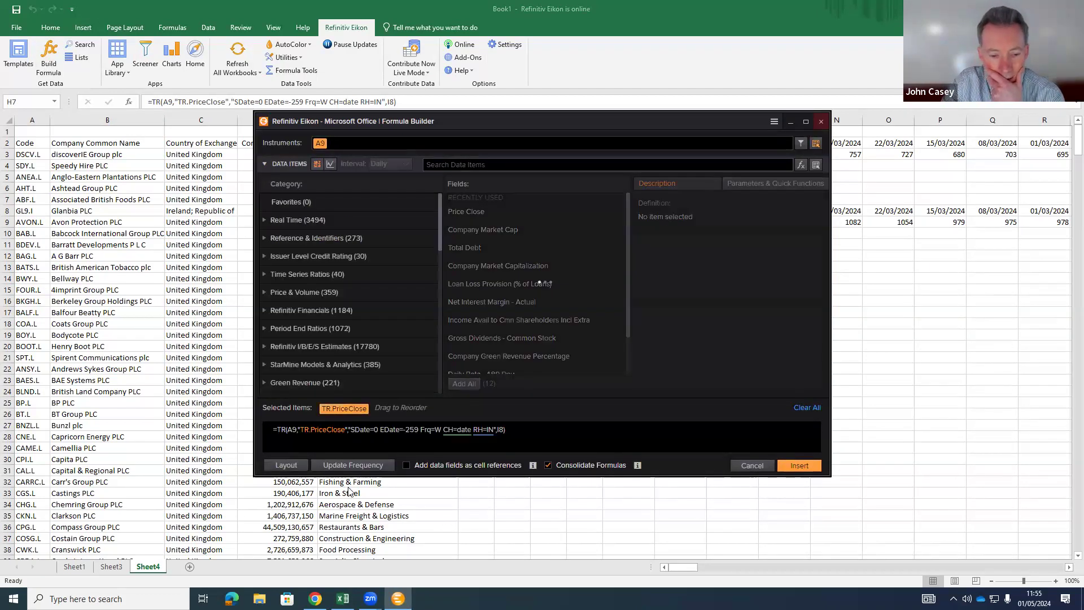
{"action": "left_click", "coordinate": [285, 466]}
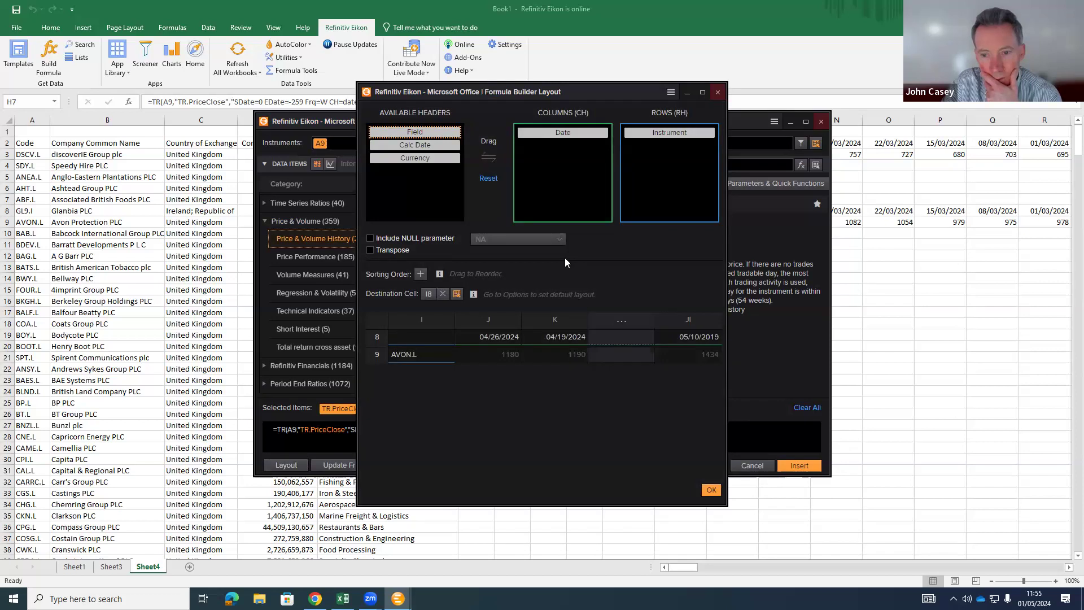
{"action": "left_click_drag", "start_coordinate": [543, 140], "coordinate": [378, 171]}
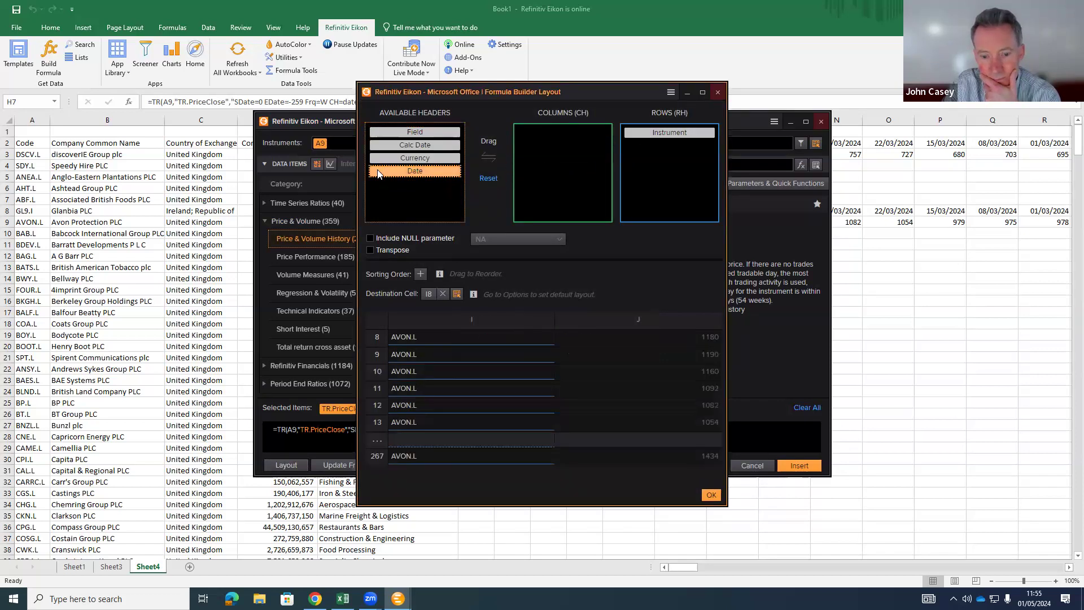
{"action": "left_click", "coordinate": [369, 249]}
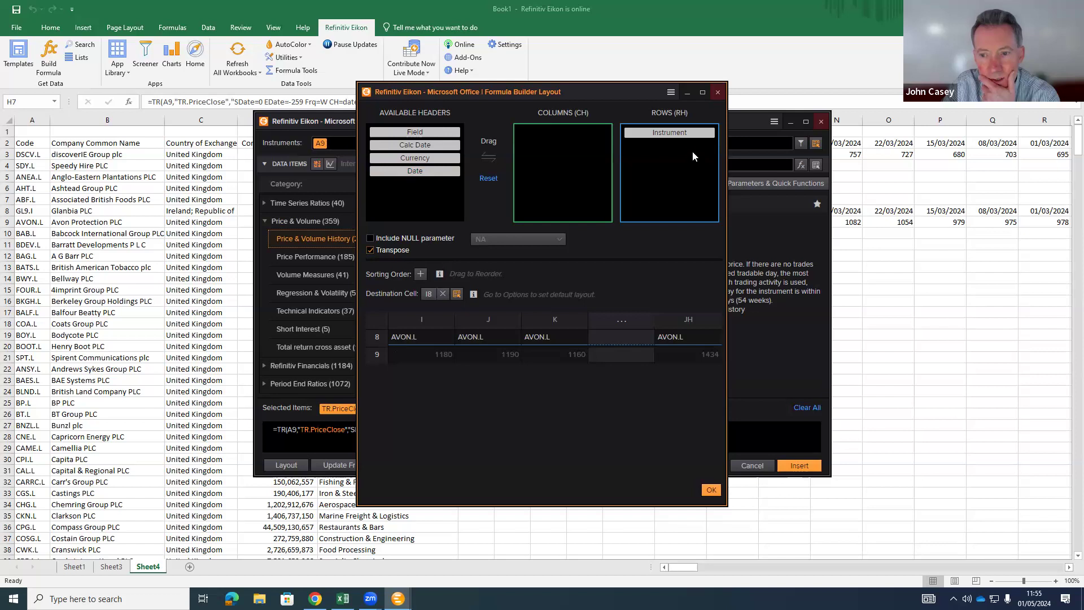
{"action": "left_click_drag", "start_coordinate": [679, 134], "coordinate": [538, 146]}
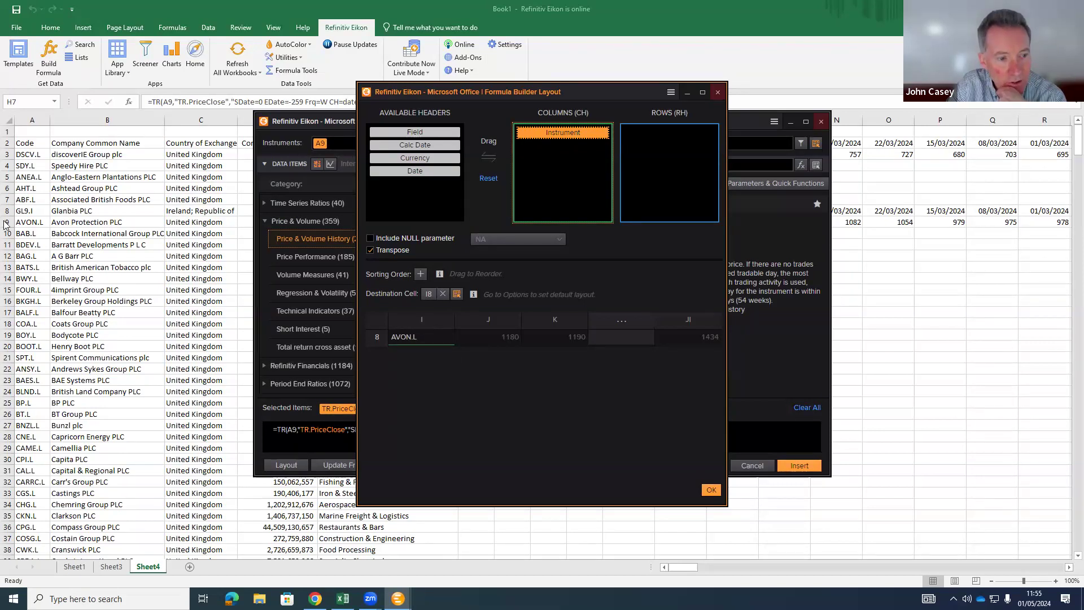
Step: Set the formula's destination cell to I9 and insert the updated formula in H7
{"action": "left_click", "coordinate": [431, 296]}
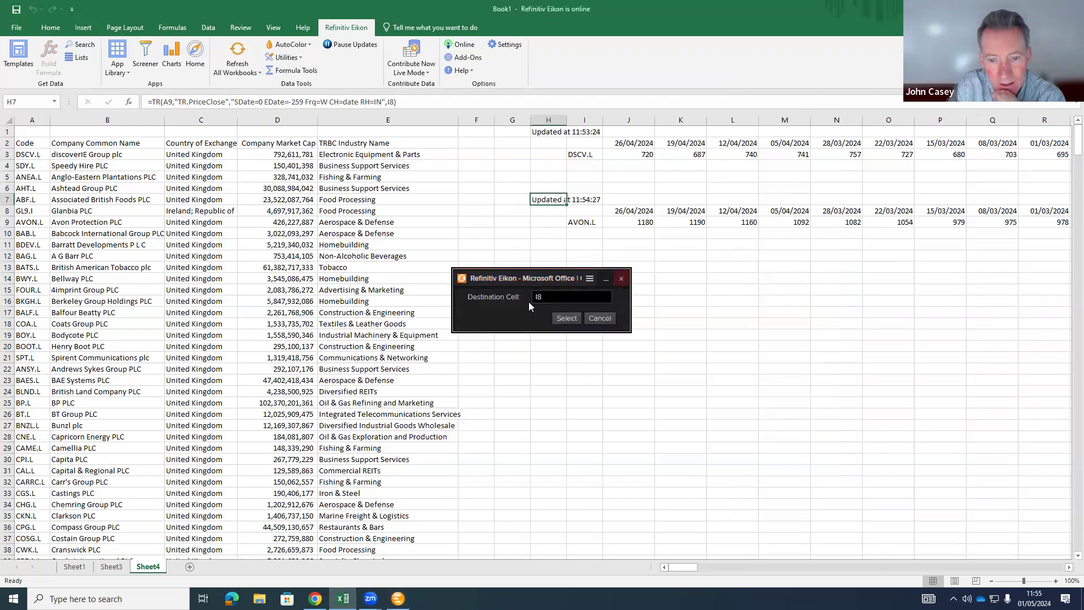
{"action": "key", "text": "BackSpace"}
{"action": "type", "text": "9"}
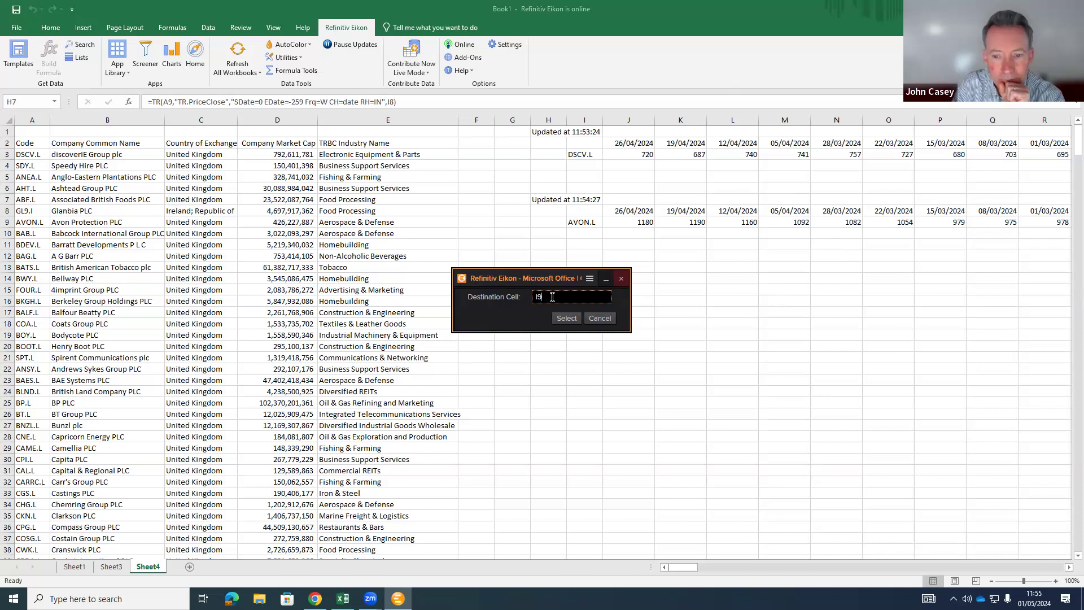
{"action": "left_click", "coordinate": [571, 320]}
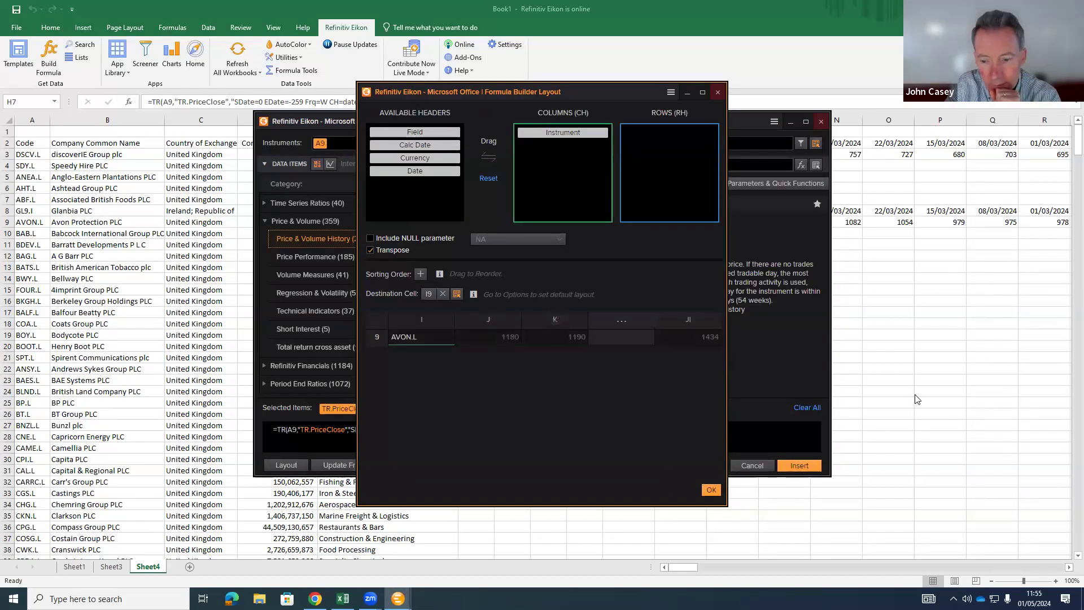
{"action": "left_click", "coordinate": [709, 490]}
{"action": "left_click", "coordinate": [806, 465]}
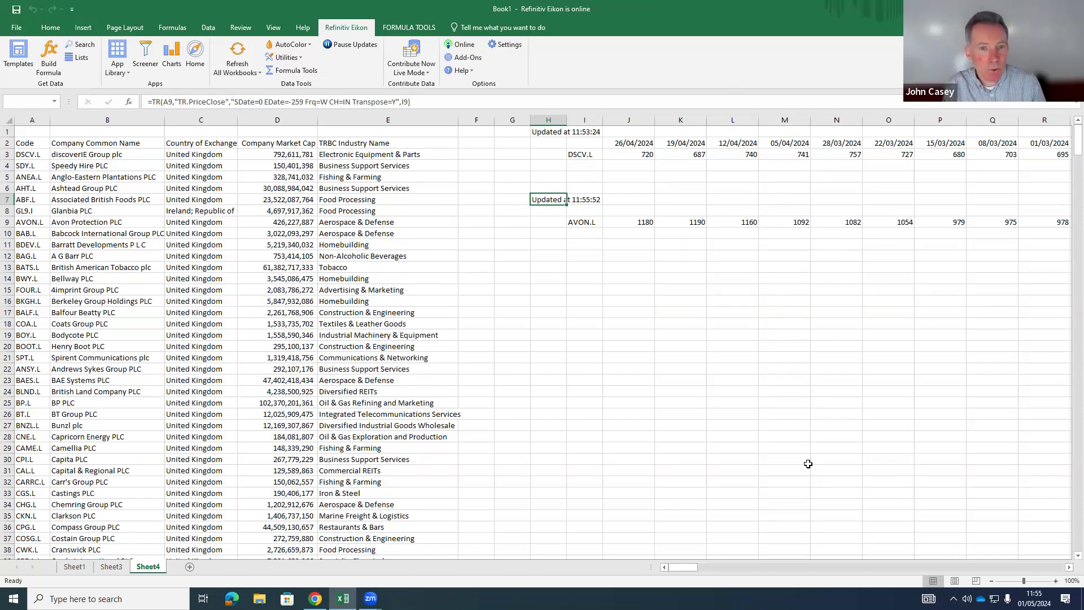
Step: Copy the revised formula from H7 into cells H2 to H6
{"action": "key", "text": "ctrl+c"}
{"action": "key", "text": "Up"}
{"action": "key", "text": "shift+Up"}
{"action": "key", "text": "shift+Up"}
{"action": "key", "text": "shift+Up"}
{"action": "key", "text": "shift+Up"}
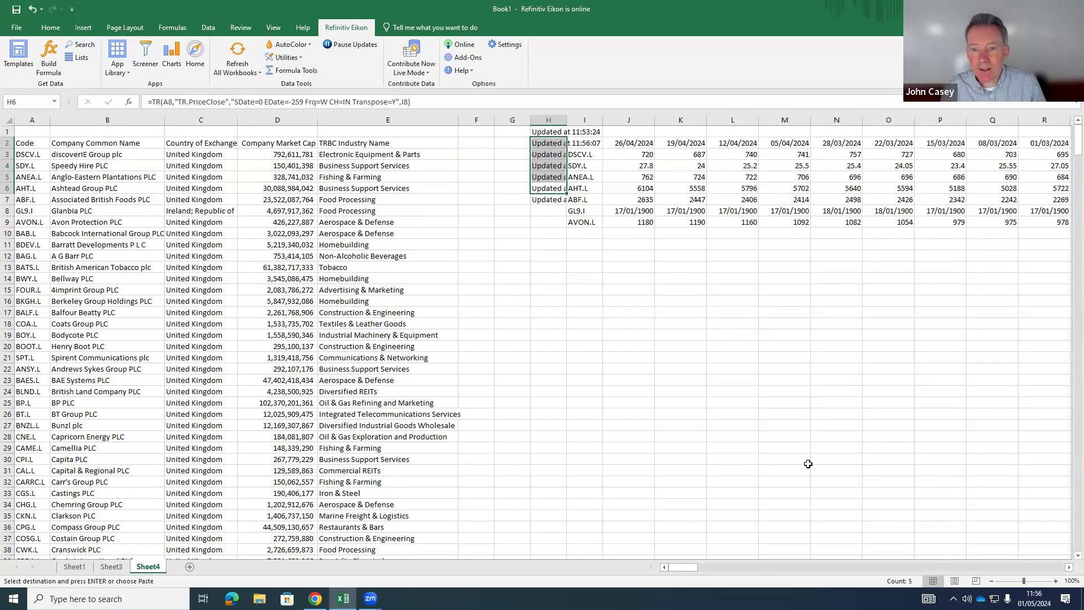
Step: Format the GL9.I price series in row 8, from J8 to the last week, as Number
{"action": "left_click", "coordinate": [649, 207]}
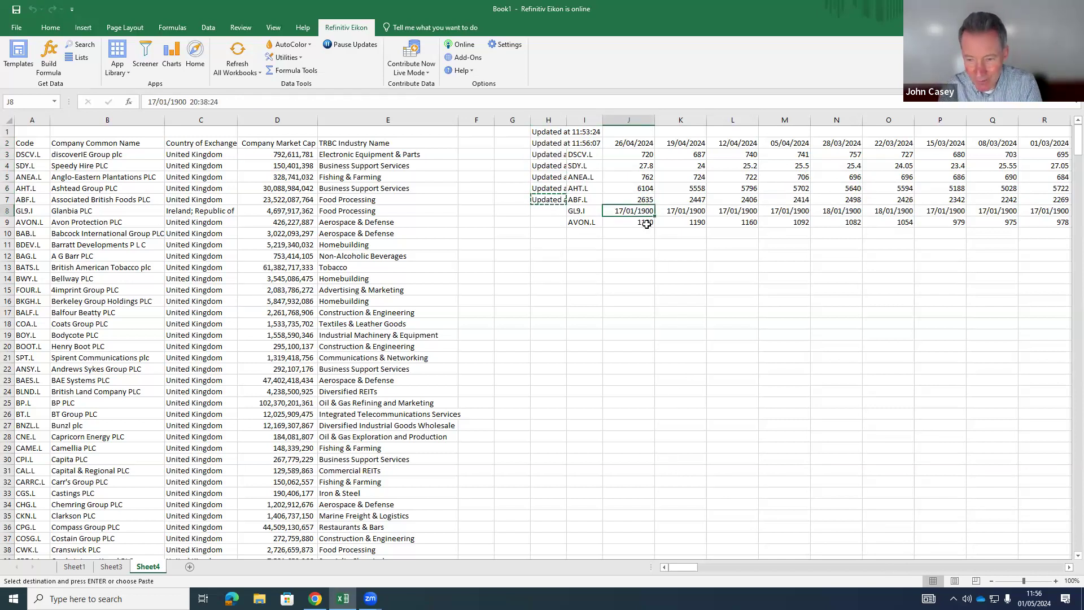
{"action": "key", "text": "ctrl+shift+Right"}
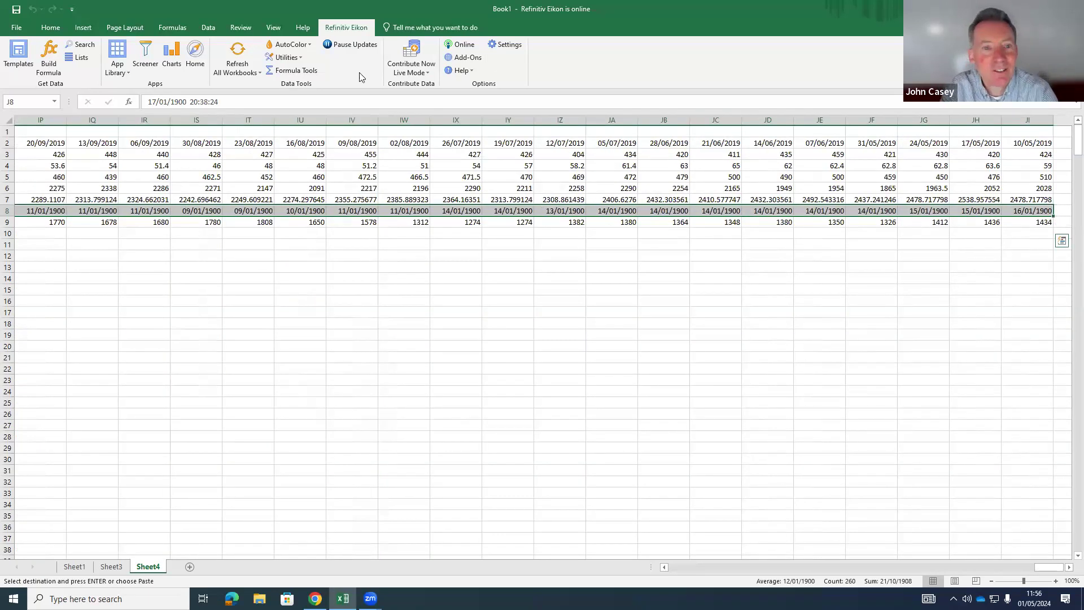
{"action": "left_click", "coordinate": [59, 29]}
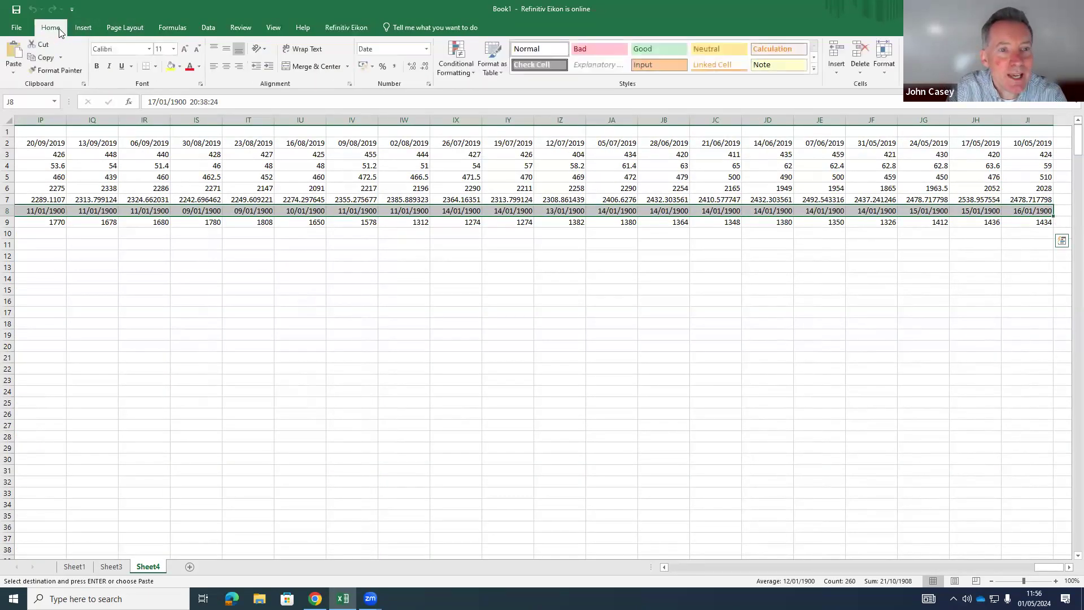
{"action": "left_click", "coordinate": [427, 49]}
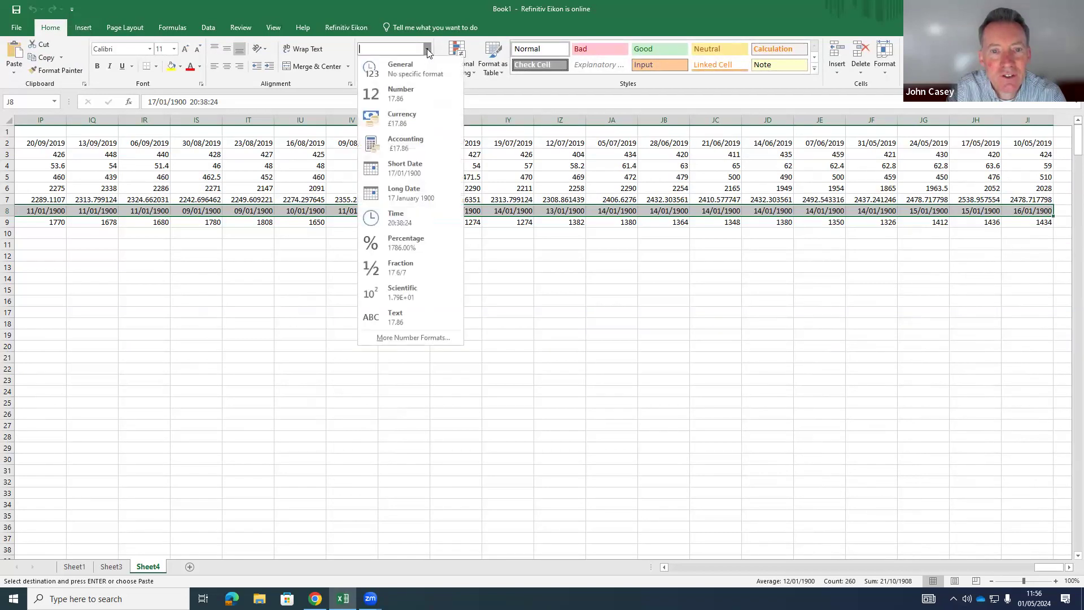
{"action": "left_click", "coordinate": [403, 95]}
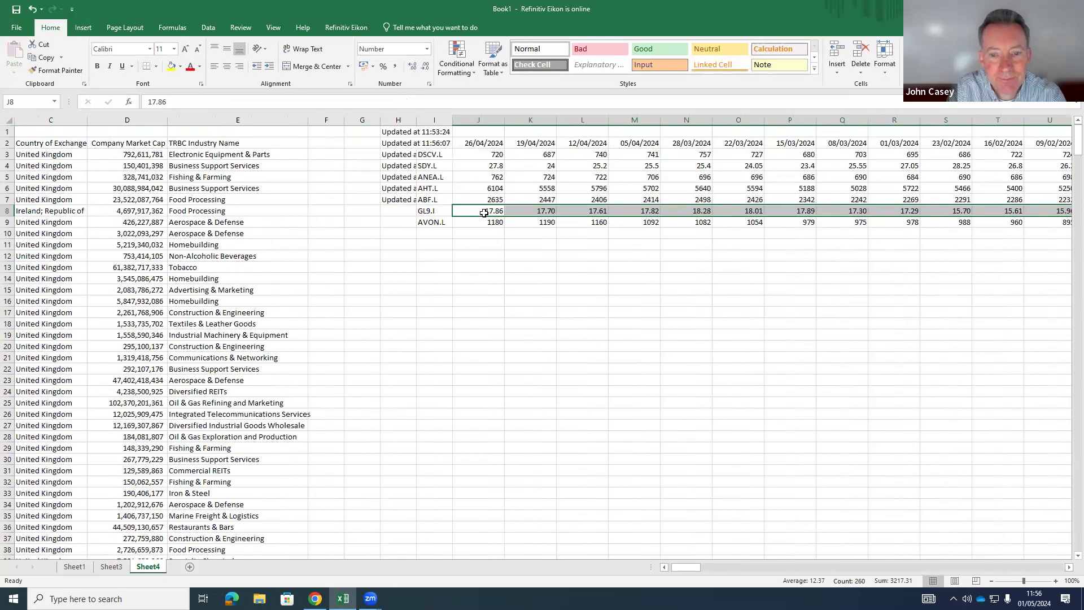
Step: Copy the TR.PriceClose formula from H7 into cells H8 to H515 to retrieve weekly prices for all remaining companies
{"action": "left_click", "coordinate": [482, 254]}
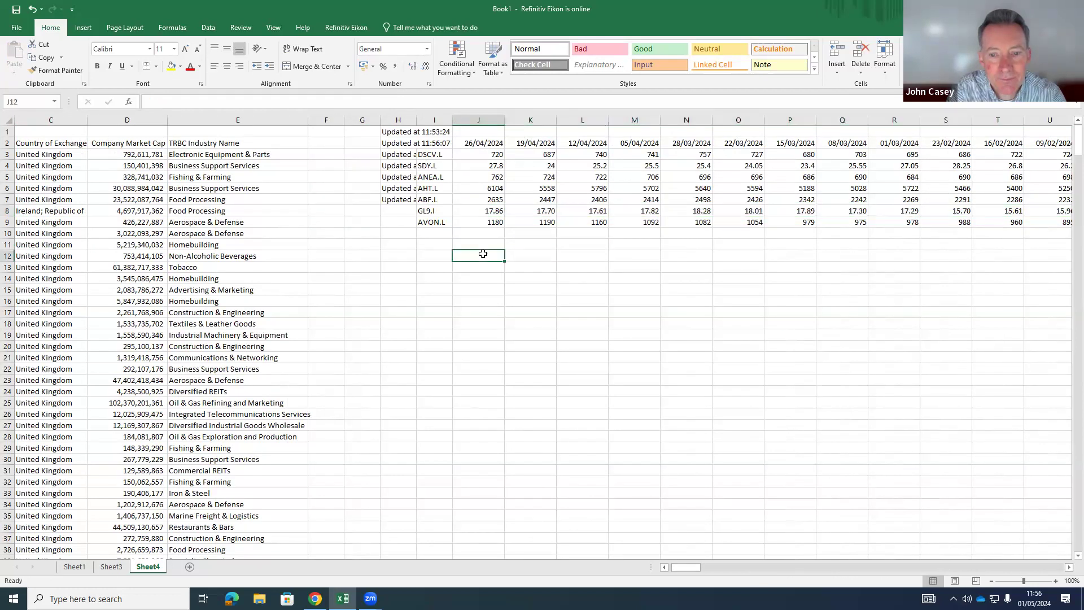
{"action": "left_click", "coordinate": [435, 212]}
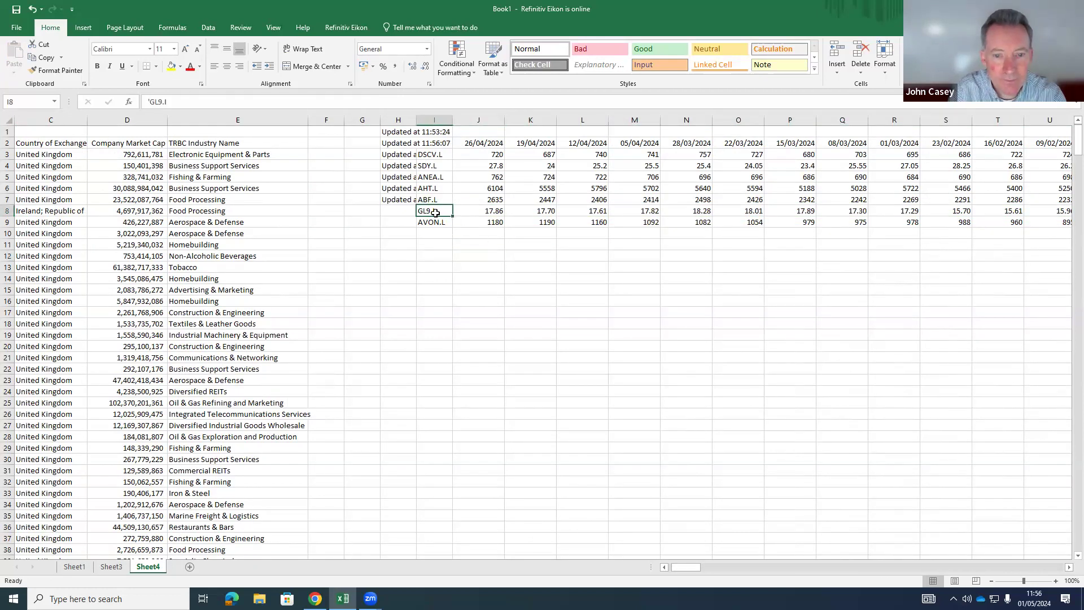
{"action": "key", "text": "Left"}
{"action": "key", "text": "Left"}
{"action": "key", "text": "Left"}
{"action": "key", "text": "Left"}
{"action": "key", "text": "Left"}
{"action": "key", "text": "Left"}
{"action": "key", "text": "Left"}
{"action": "key", "text": "Left"}
{"action": "key", "text": "Right"}
{"action": "key", "text": "Right"}
{"action": "key", "text": "Right"}
{"action": "key", "text": "Right"}
{"action": "key", "text": "Right"}
{"action": "key", "text": "Right"}
{"action": "key", "text": "Right"}
{"action": "key", "text": "Right"}
{"action": "key", "text": "Left"}
{"action": "key", "text": "Up"}
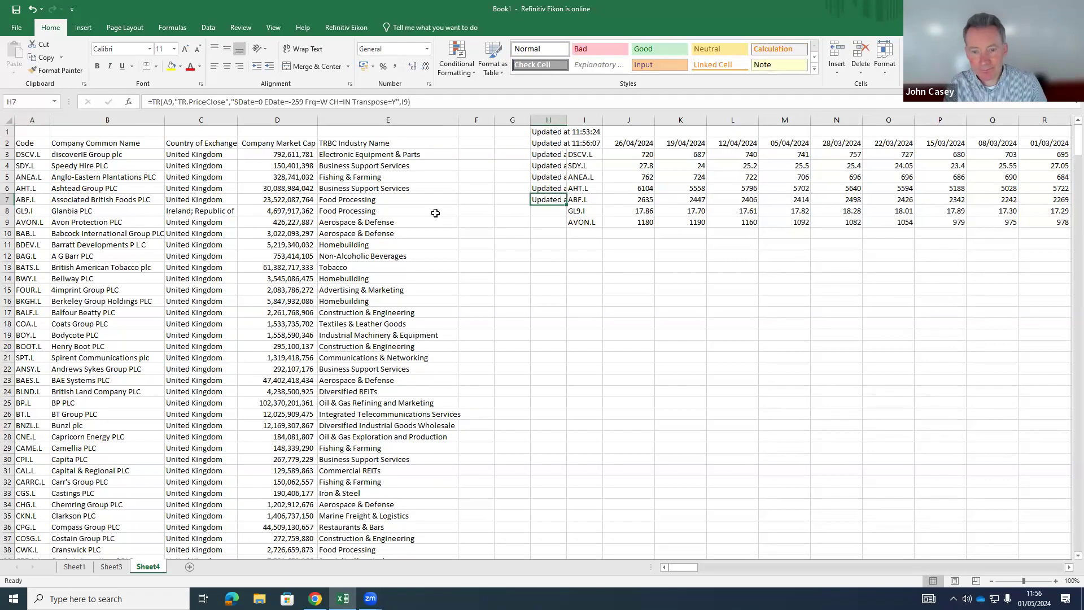
{"action": "key", "text": "ctrl+c"}
{"action": "key", "text": "Down"}
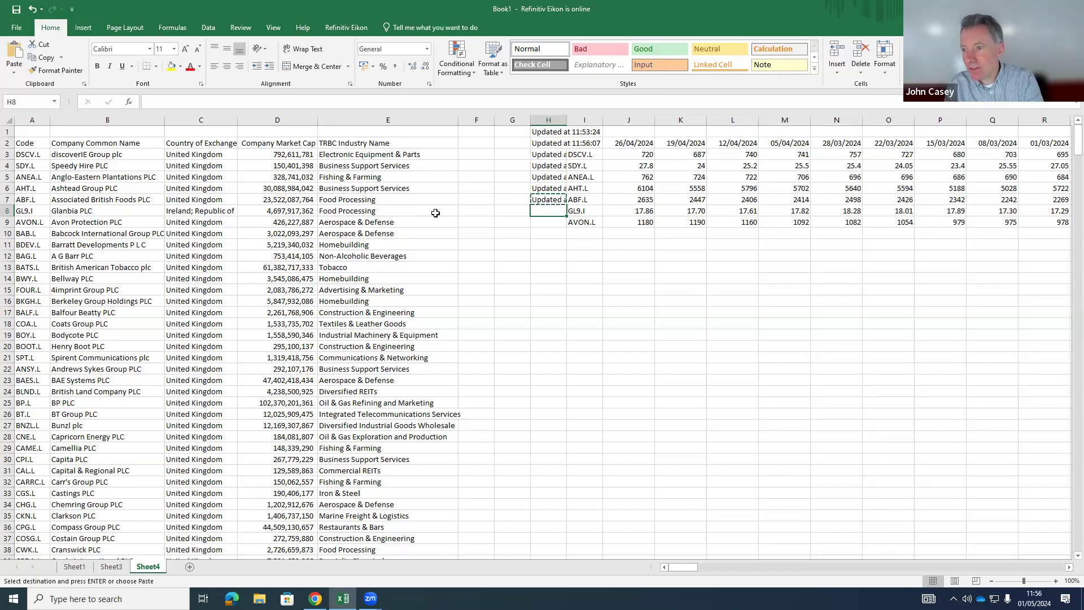
{"action": "key", "text": "shift+Page_Down"}
{"action": "key", "text": "shift+Page_Down"}
{"action": "key", "text": "shift+Page_Down"}
{"action": "key", "text": "shift+Page_Down"}
{"action": "key", "text": "shift+Page_Down"}
{"action": "key", "text": "shift+Page_Down"}
{"action": "key", "text": "shift+Page_Down"}
{"action": "key", "text": "shift+Page_Down"}
{"action": "key", "text": "shift+Page_Down"}
{"action": "key", "text": "shift+Page_Down"}
{"action": "key", "text": "shift+Page_Down"}
{"action": "key", "text": "shift+Page_Down"}
{"action": "key", "text": "shift+Page_Down"}
{"action": "key", "text": "shift+Page_Down"}
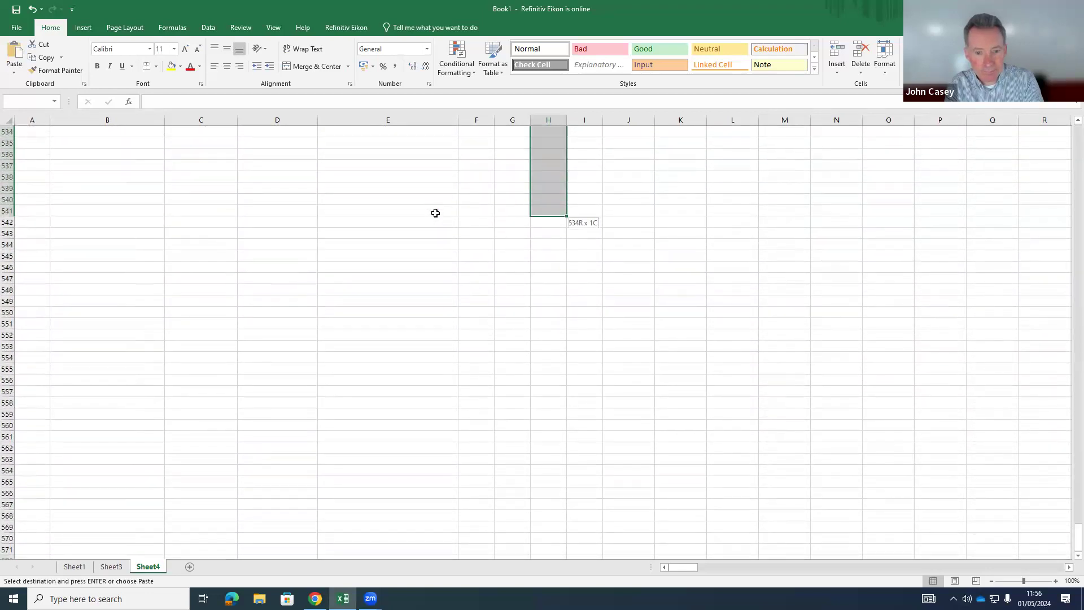
{"action": "key", "text": "shift+Page_Up"}
{"action": "key", "text": "shift+Down"}
{"action": "key", "text": "shift+Down"}
{"action": "key", "text": "shift+Down"}
{"action": "key", "text": "shift+Down"}
{"action": "key", "text": "shift+Down"}
{"action": "key", "text": "shift+Down"}
{"action": "key", "text": "shift+Down"}
{"action": "key", "text": "shift+Down"}
{"action": "key", "text": "shift+Down"}
{"action": "key", "text": "shift+Down"}
{"action": "key", "text": "shift+Down"}
{"action": "key", "text": "shift+Down"}
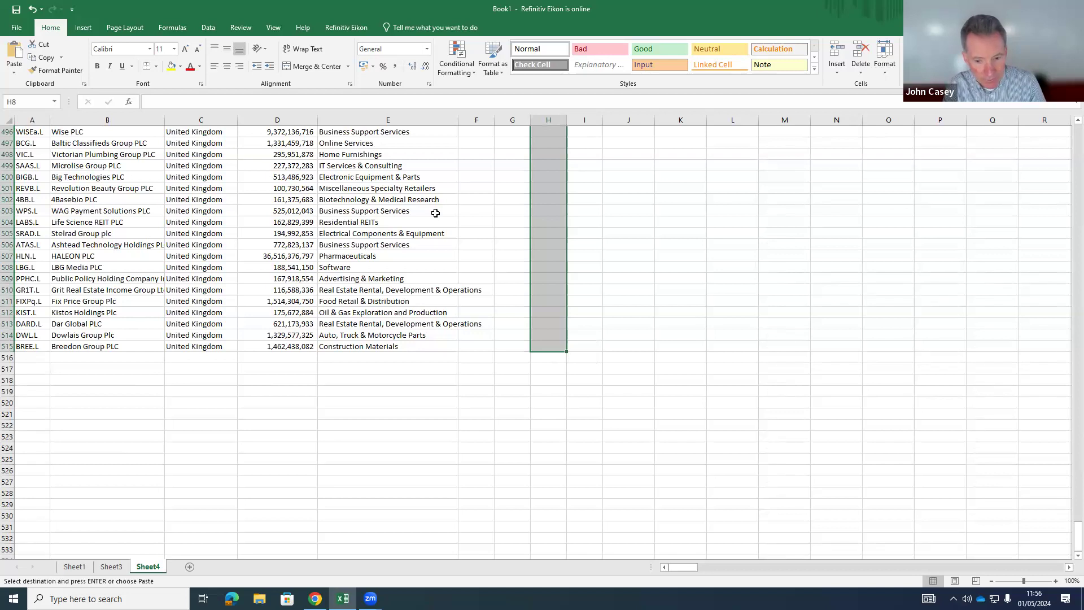
{"action": "key", "text": "ctrl+v"}
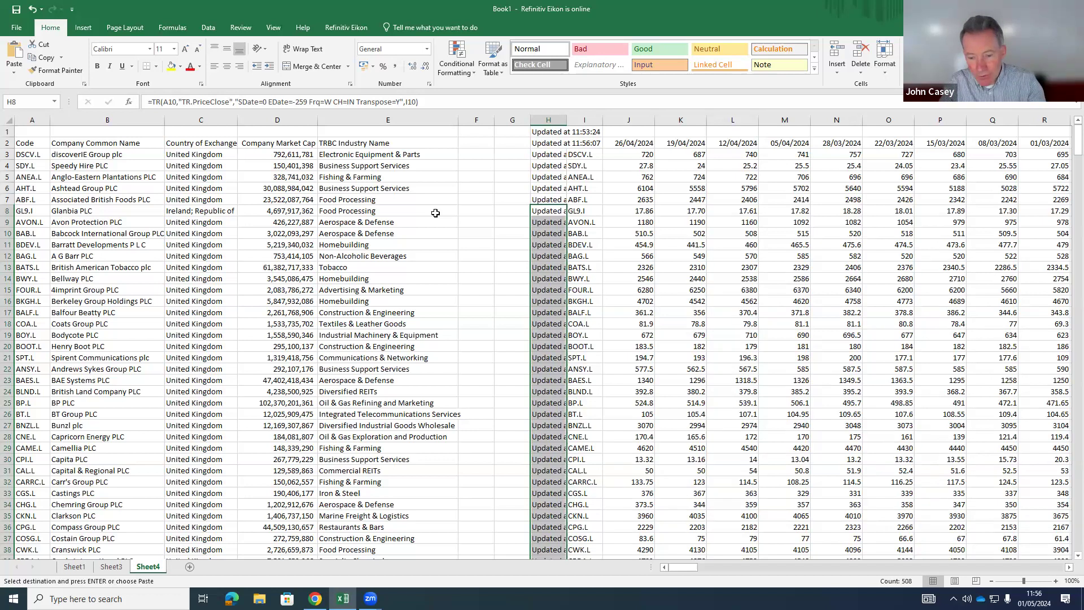
Step: Select the whole block of retrieved weekly prices, J3 to JI515, to examine its extent and the oldest weeks' data
{"action": "left_click", "coordinate": [647, 448]}
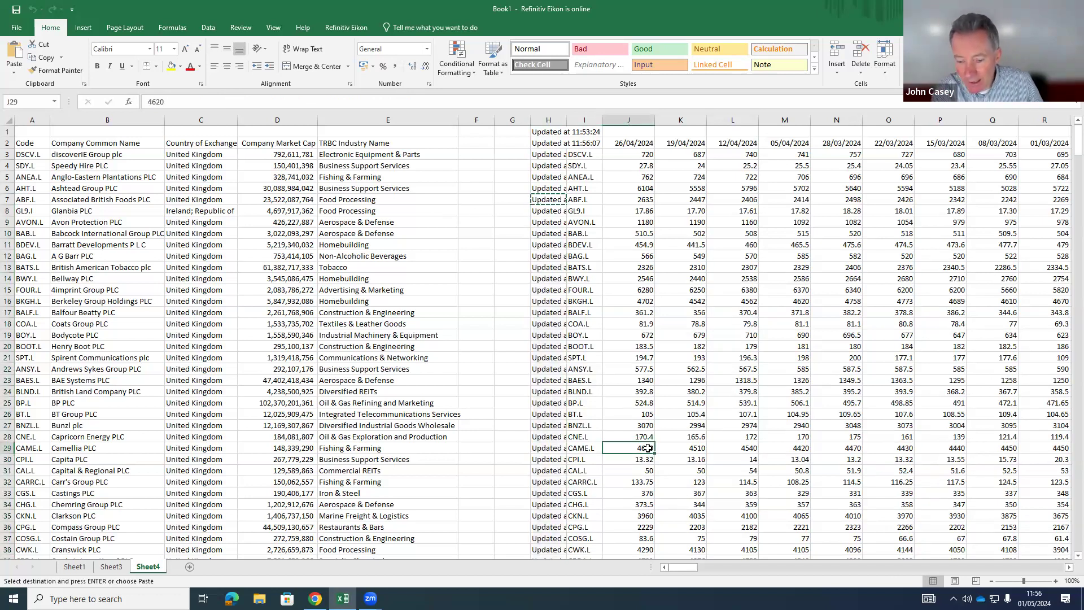
{"action": "key", "text": "ctrl+Down"}
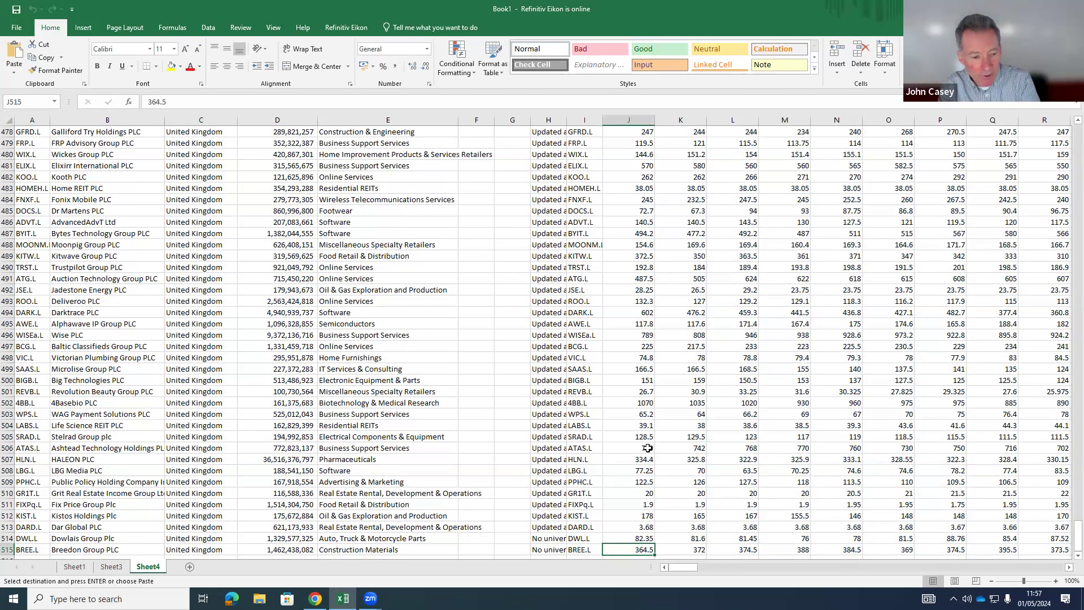
{"action": "key", "text": "shift+Right"}
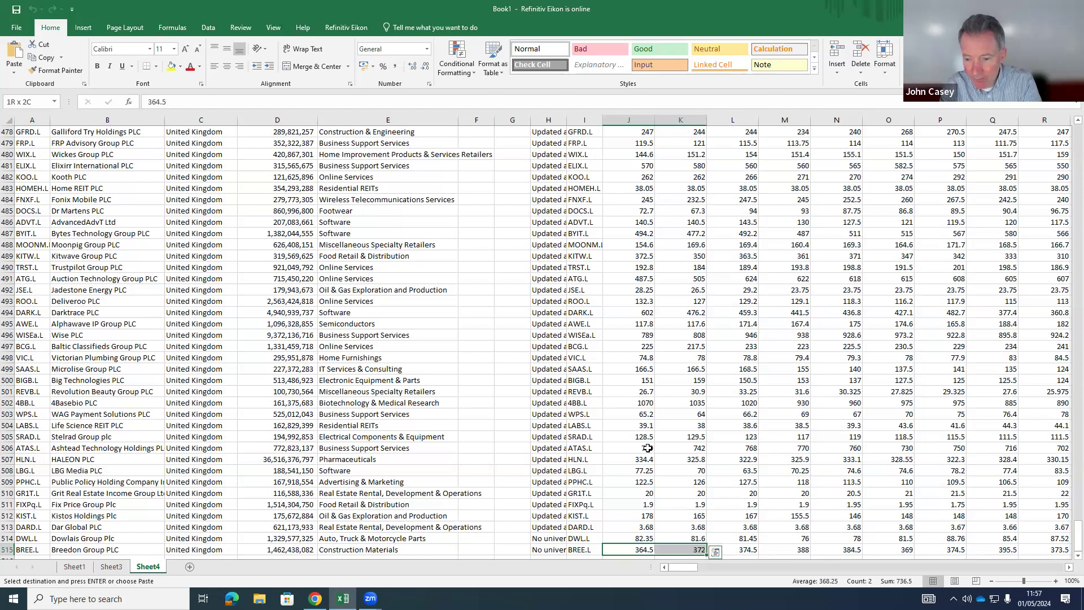
{"action": "key", "text": "ctrl+shift+Right"}
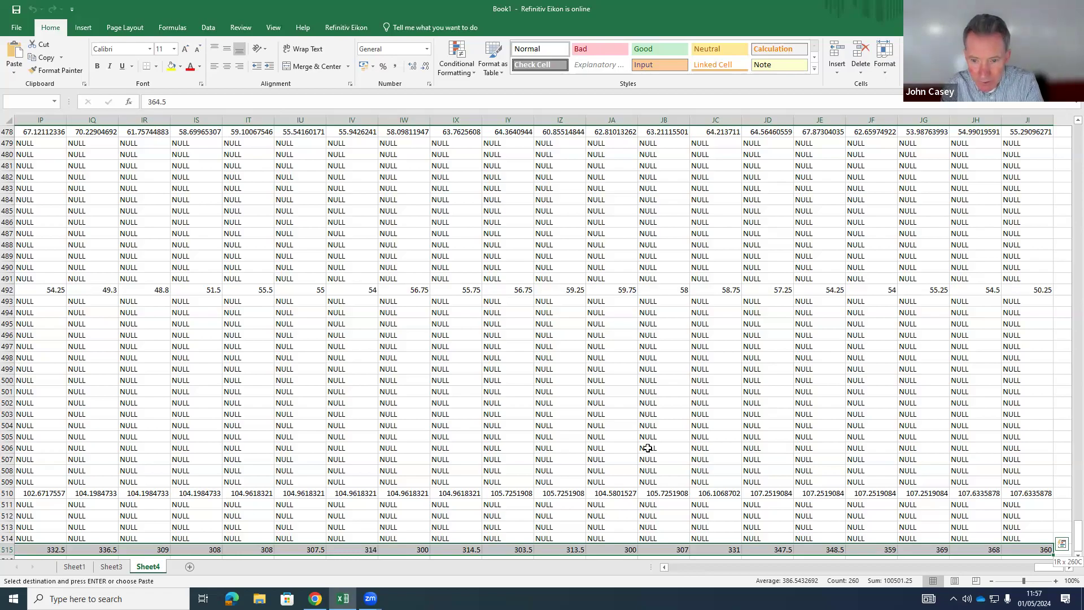
{"action": "key", "text": "shift+Page_Up"}
{"action": "key", "text": "shift+Page_Up"}
{"action": "key", "text": "shift+Page_Up"}
{"action": "key", "text": "shift+Page_Up"}
{"action": "key", "text": "shift+Page_Up"}
{"action": "key", "text": "shift+Page_Up"}
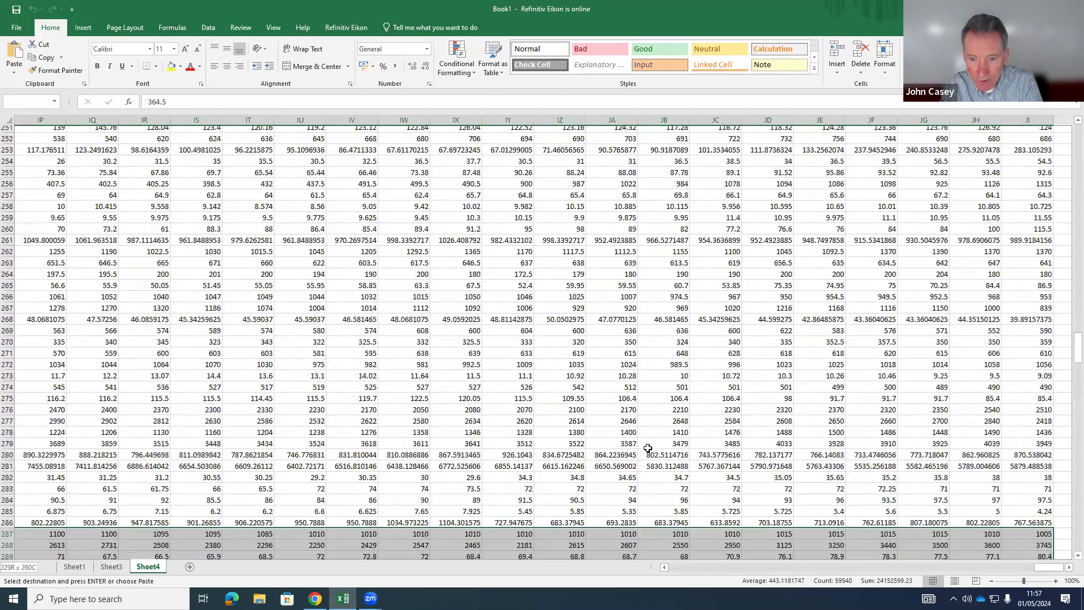
{"action": "key", "text": "shift+Page_Up"}
{"action": "key", "text": "shift+Page_Up"}
{"action": "key", "text": "shift+Page_Up"}
{"action": "key", "text": "shift+Page_Up"}
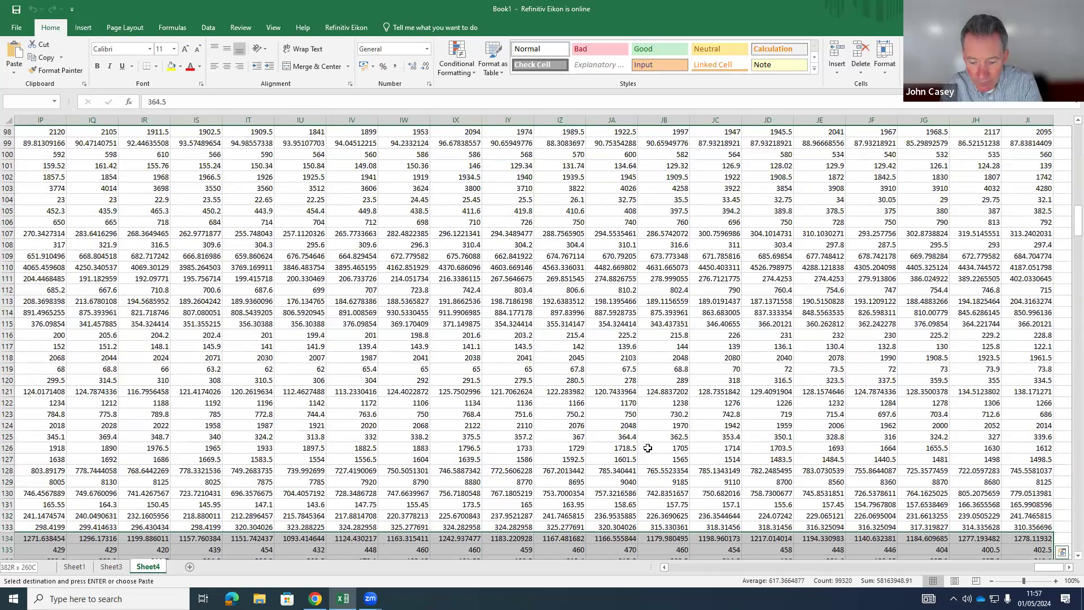
{"action": "key", "text": "shift+Page_Up"}
{"action": "key", "text": "shift+Page_Up"}
{"action": "key", "text": "shift+Page_Up"}
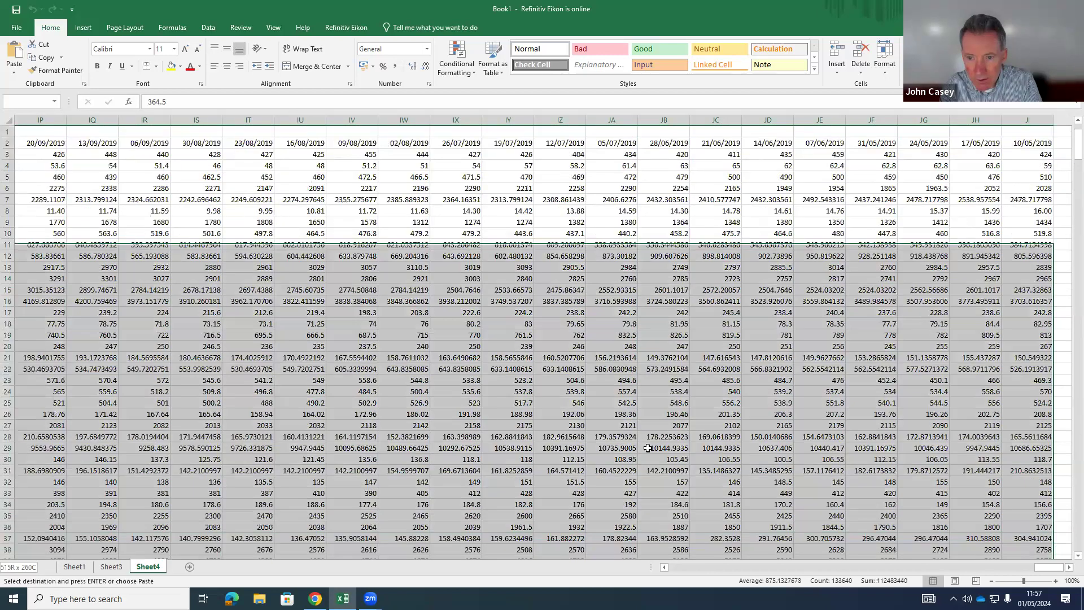
{"action": "key", "text": "shift+Down"}
{"action": "key", "text": "shift+Down"}
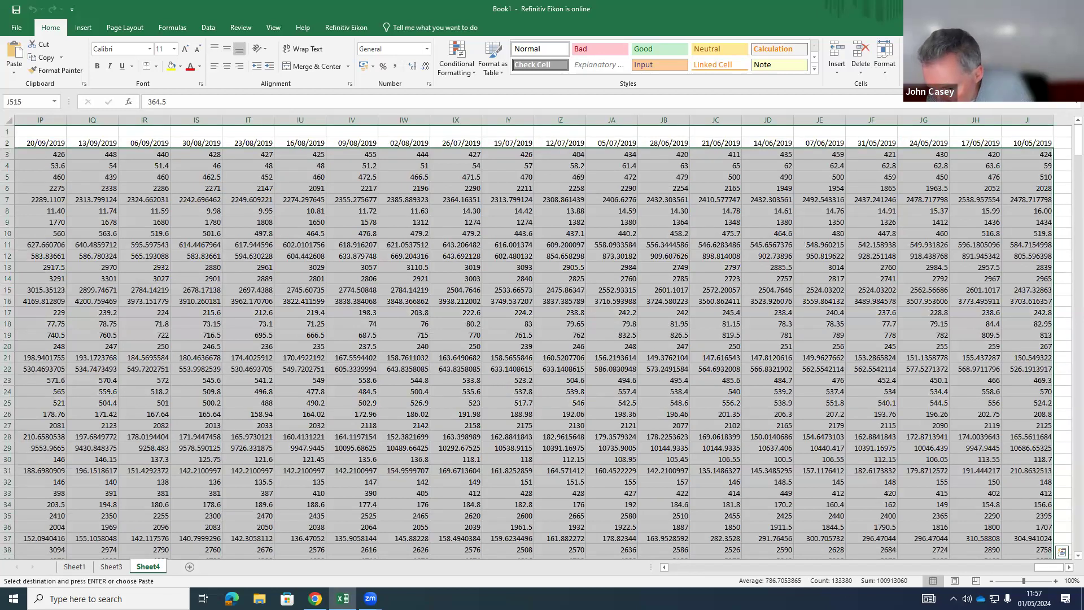
Step: Clear the selection and review the weekly prices from the mid-2019 dates back to the most recent 2024 dates
{"action": "left_click", "coordinate": [488, 423]}
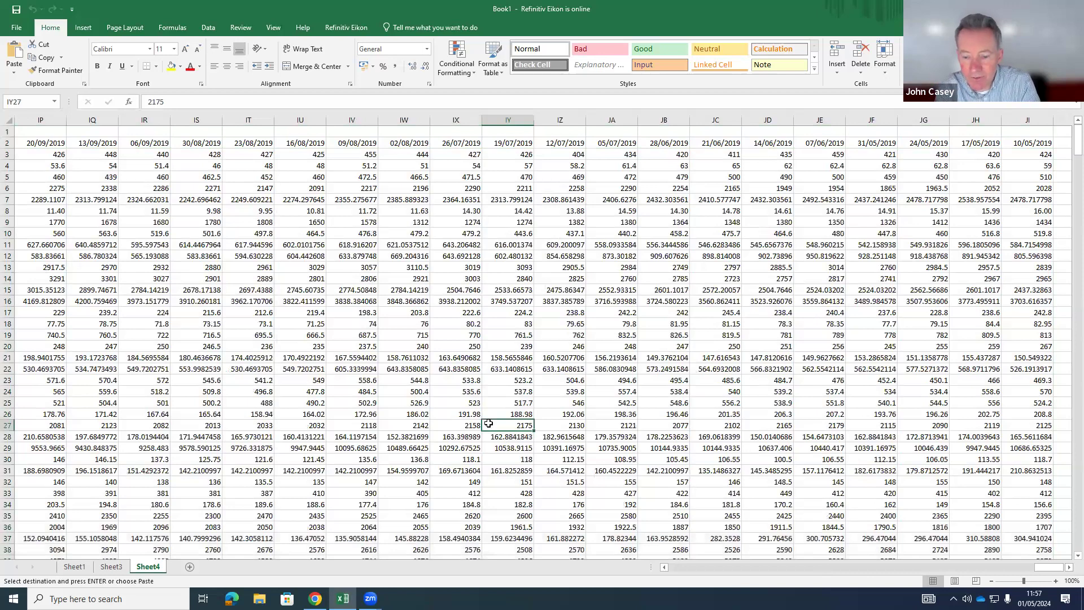
{"action": "key", "text": "Left"}
{"action": "key", "text": "Left"}
{"action": "key", "text": "Left"}
{"action": "key", "text": "Left"}
{"action": "key", "text": "Left"}
{"action": "key", "text": "Left"}
{"action": "key", "text": "Left"}
{"action": "key", "text": "Left"}
{"action": "key", "text": "Left"}
{"action": "key", "text": "Left"}
{"action": "key", "text": "Left"}
{"action": "key", "text": "Left"}
{"action": "key", "text": "Left"}
{"action": "key", "text": "Left"}
{"action": "key", "text": "Left"}
{"action": "key", "text": "Left"}
{"action": "key", "text": "Left"}
{"action": "key", "text": "Left"}
{"action": "key", "text": "Left"}
{"action": "key", "text": "Left"}
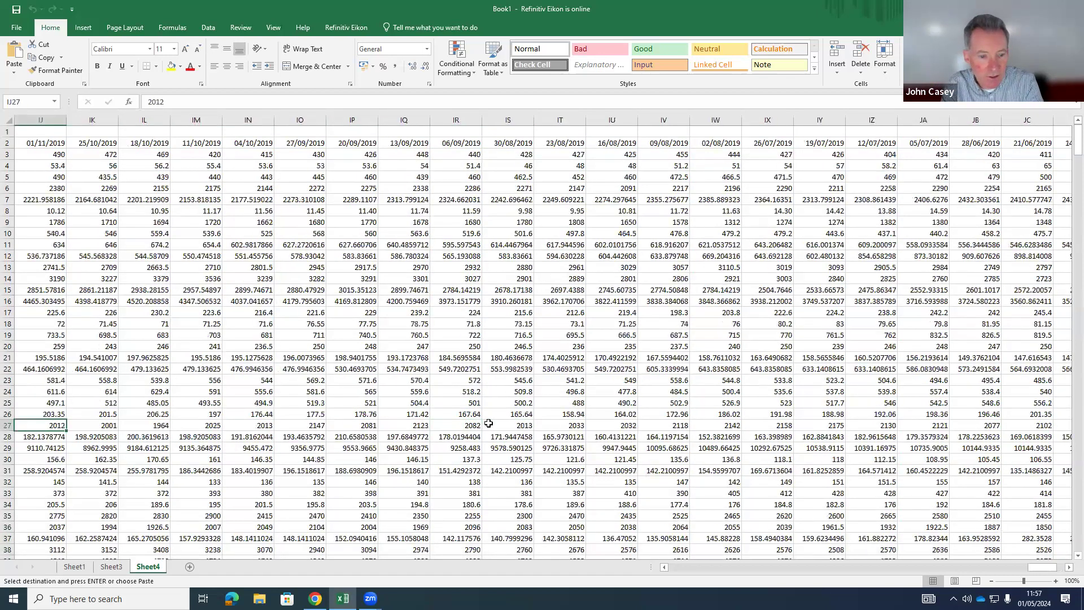
{"action": "key", "text": "Left"}
{"action": "key", "text": "Left"}
{"action": "key", "text": "Left"}
{"action": "key", "text": "Left"}
{"action": "key", "text": "Left"}
{"action": "key", "text": "Left"}
{"action": "key", "text": "Left"}
{"action": "key", "text": "Left"}
{"action": "key", "text": "Left"}
{"action": "key", "text": "Left"}
{"action": "key", "text": "Left"}
{"action": "key", "text": "Left"}
{"action": "key", "text": "Left"}
{"action": "key", "text": "Left"}
{"action": "key", "text": "Left"}
{"action": "key", "text": "Left"}
{"action": "key", "text": "Left"}
{"action": "key", "text": "Left"}
{"action": "key", "text": "Left"}
{"action": "key", "text": "Left"}
{"action": "key", "text": "ctrl+Left"}
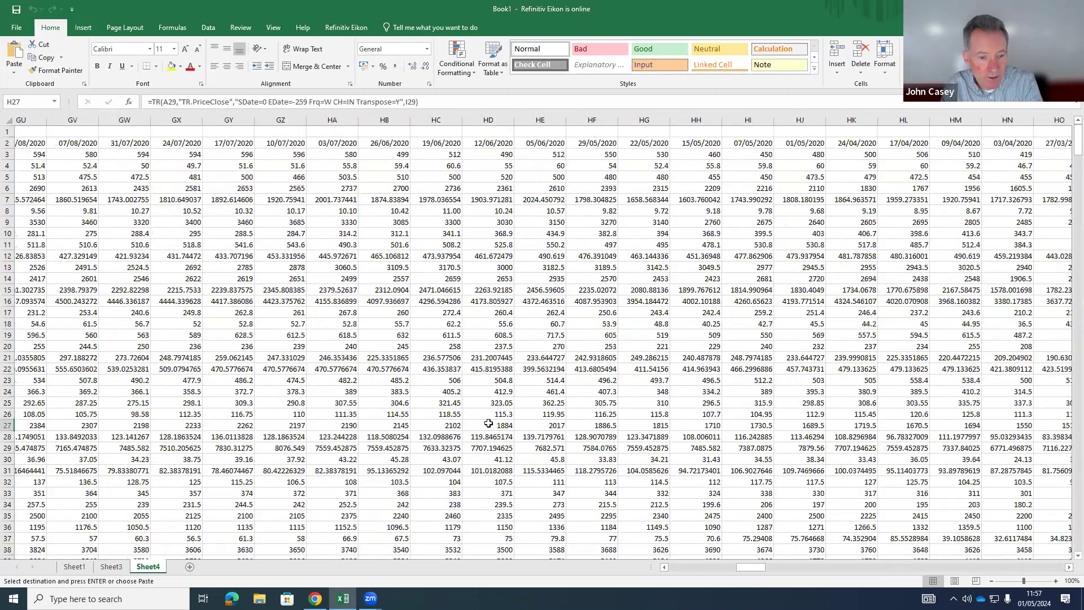
{"action": "key", "text": "Right"}
{"action": "key", "text": "Right"}
{"action": "key", "text": "Right"}
{"action": "key", "text": "Right"}
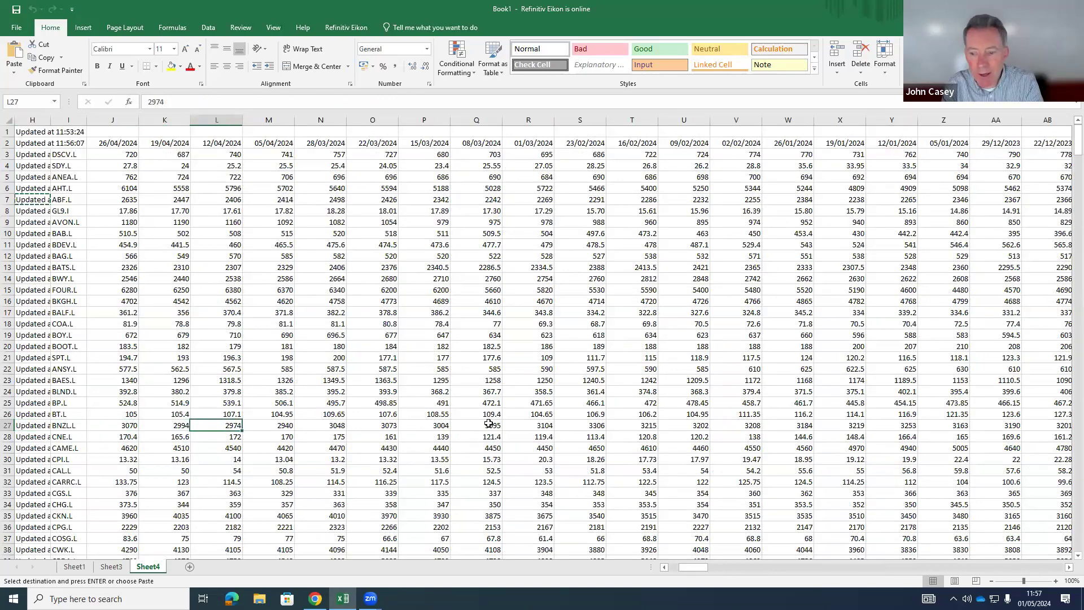
{"action": "key", "text": "Right"}
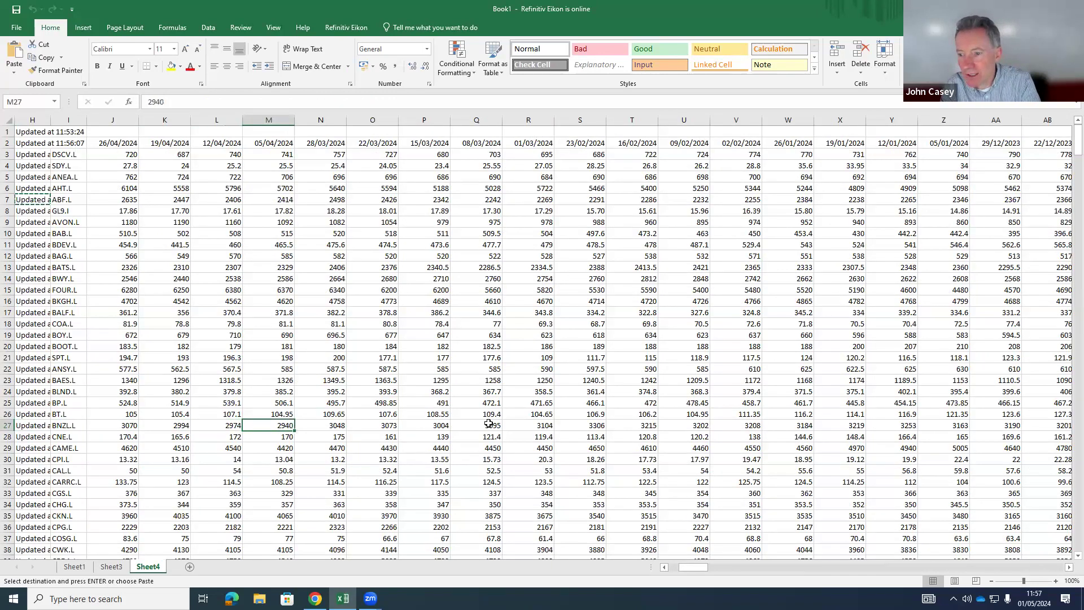
Step: Review the most recent weeks' prices down the company list from row 27 to about row 287
{"action": "key", "text": "Page_Down"}
{"action": "key", "text": "Page_Down"}
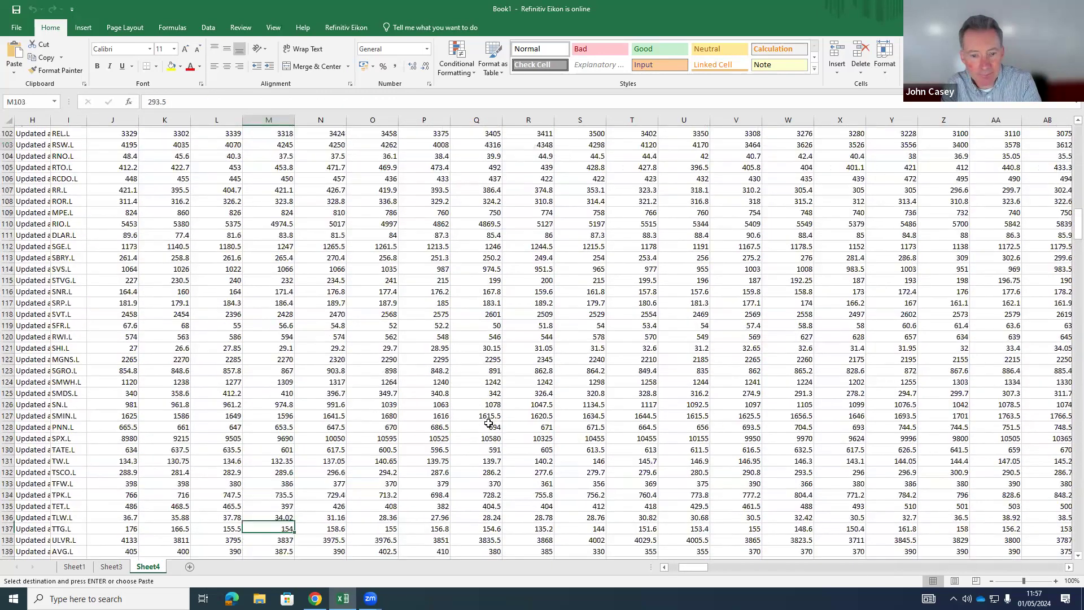
{"action": "key", "text": "Up"}
{"action": "key", "text": "Up"}
{"action": "key", "text": "Up"}
{"action": "key", "text": "Up"}
{"action": "key", "text": "Up"}
{"action": "key", "text": "Up"}
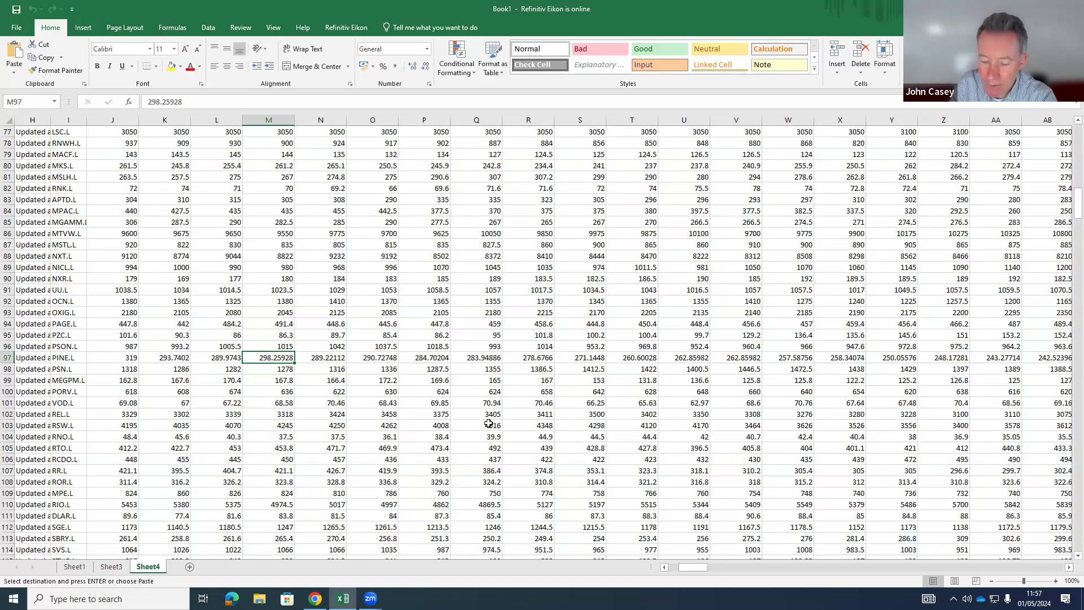
{"action": "key", "text": "Page_Down"}
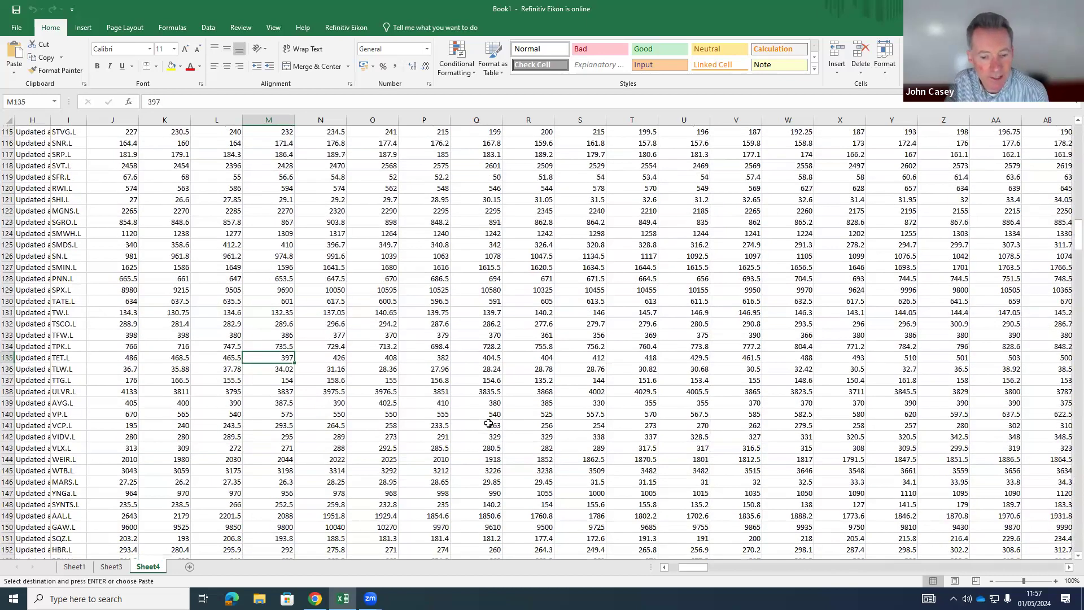
{"action": "key", "text": "Page_Down"}
{"action": "key", "text": "Page_Down"}
{"action": "key", "text": "Page_Down"}
{"action": "key", "text": "Page_Down"}
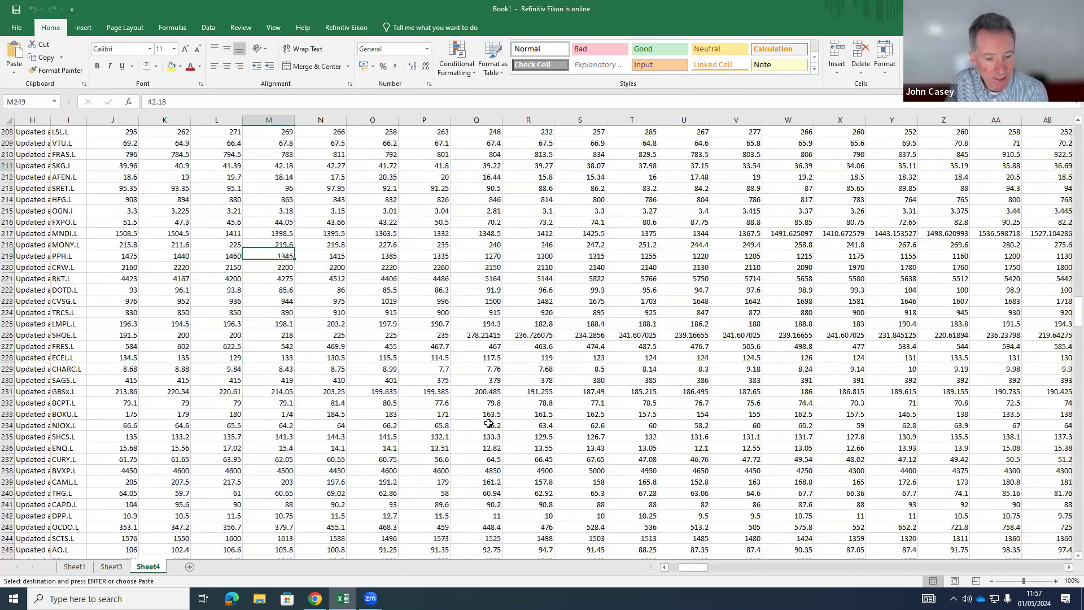
Step: Examine the older weekly prices across to column BE and down to row 300 for missing values
{"action": "key", "text": "Right"}
{"action": "key", "text": "Right"}
{"action": "key", "text": "Right"}
{"action": "key", "text": "Right"}
{"action": "key", "text": "Right"}
{"action": "key", "text": "Right"}
{"action": "key", "text": "Right"}
{"action": "key", "text": "Right"}
{"action": "key", "text": "Right"}
{"action": "key", "text": "Right"}
{"action": "key", "text": "Right"}
{"action": "key", "text": "Right"}
{"action": "key", "text": "Right"}
{"action": "key", "text": "Right"}
{"action": "key", "text": "Right"}
{"action": "key", "text": "Right"}
{"action": "key", "text": "Right"}
{"action": "key", "text": "Right"}
{"action": "key", "text": "Right"}
{"action": "key", "text": "Right"}
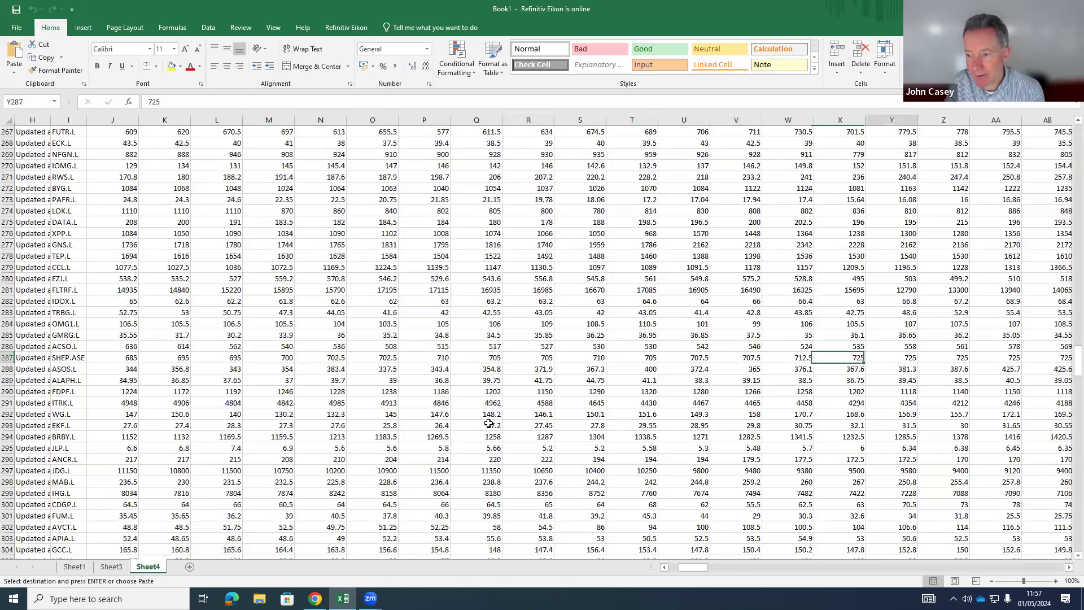
{"action": "key", "text": "Right"}
{"action": "key", "text": "Right"}
{"action": "key", "text": "Right"}
{"action": "key", "text": "Right"}
{"action": "key", "text": "Right"}
{"action": "key", "text": "Right"}
{"action": "key", "text": "Down"}
{"action": "key", "text": "Down"}
{"action": "key", "text": "Down"}
{"action": "key", "text": "Down"}
{"action": "key", "text": "Down"}
{"action": "key", "text": "Down"}
{"action": "key", "text": "Down"}
{"action": "key", "text": "Down"}
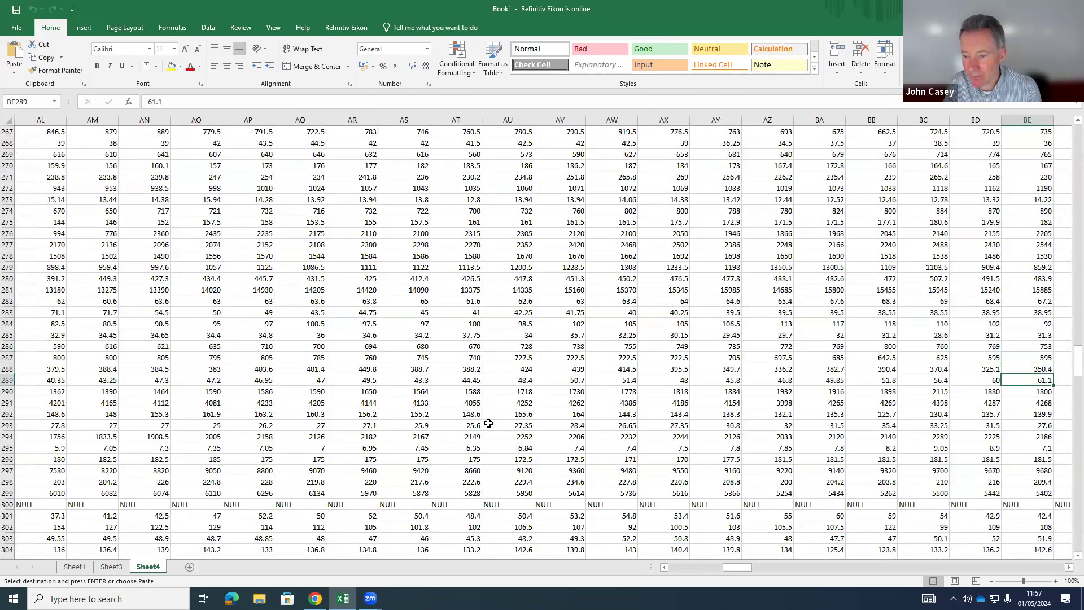
{"action": "key", "text": "Down"}
{"action": "key", "text": "Down"}
{"action": "key", "text": "Down"}
{"action": "key", "text": "Down"}
{"action": "key", "text": "Down"}
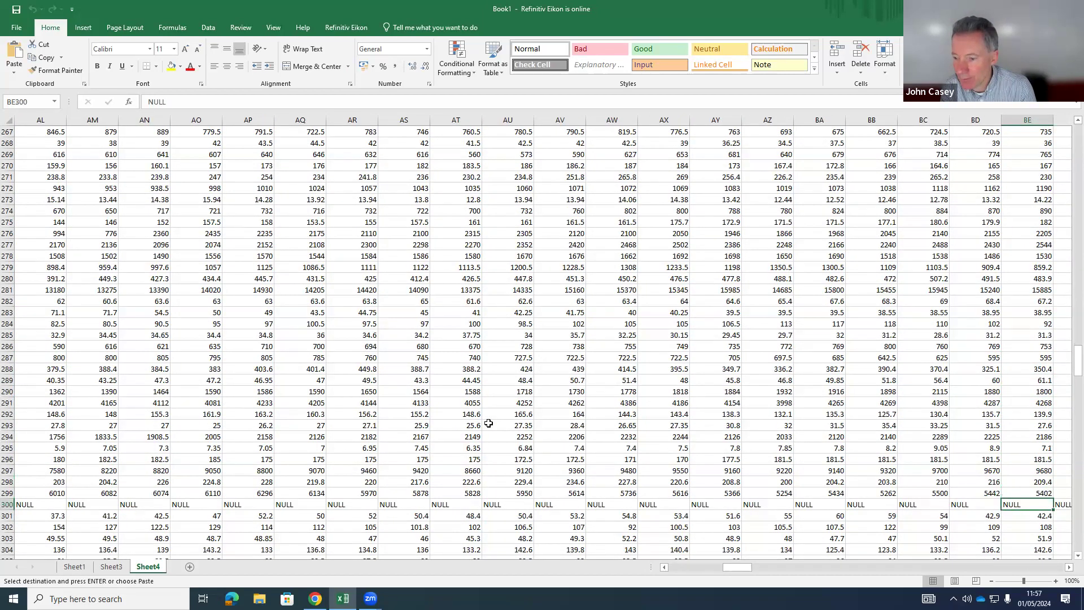
Step: Trace row 300 back towards the recent weeks to find where its NULL prices begin
{"action": "key", "text": "Left"}
{"action": "key", "text": "Left"}
{"action": "key", "text": "Left"}
{"action": "key", "text": "Left"}
{"action": "key", "text": "Left"}
{"action": "key", "text": "Left"}
{"action": "key", "text": "Left"}
{"action": "key", "text": "Left"}
{"action": "key", "text": "Left"}
{"action": "key", "text": "Left"}
{"action": "key", "text": "Left"}
{"action": "key", "text": "Left"}
{"action": "key", "text": "Left"}
{"action": "key", "text": "Left"}
{"action": "key", "text": "Left"}
{"action": "key", "text": "Left"}
{"action": "key", "text": "Left"}
{"action": "key", "text": "Left"}
{"action": "key", "text": "Left"}
{"action": "key", "text": "Left"}
{"action": "key", "text": "Left"}
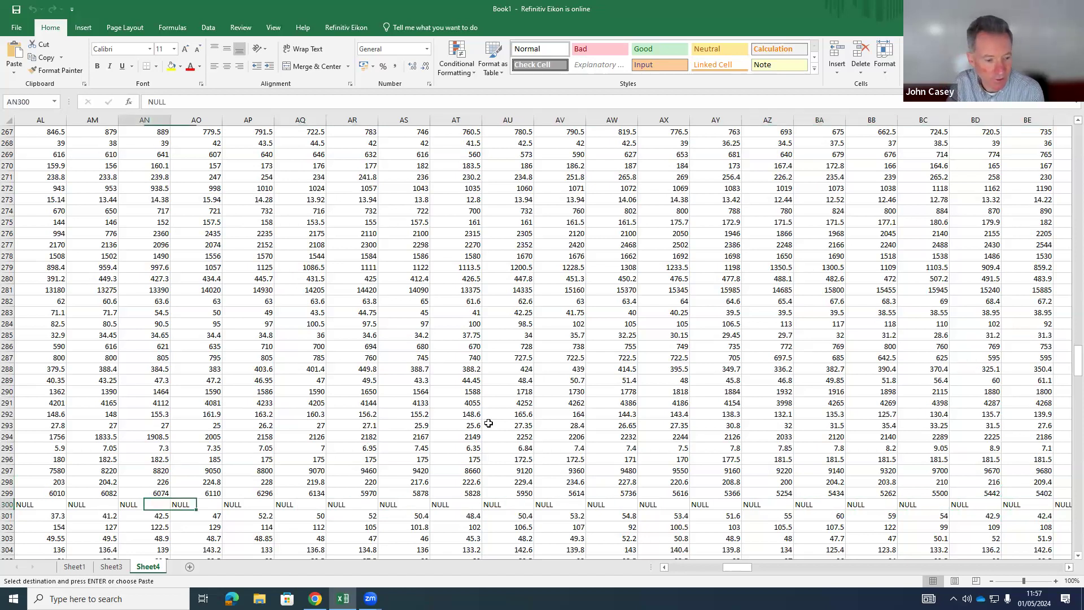
{"action": "key", "text": "Left"}
{"action": "key", "text": "Left"}
{"action": "key", "text": "Left"}
{"action": "key", "text": "Left"}
{"action": "key", "text": "Left"}
{"action": "key", "text": "Left"}
{"action": "key", "text": "Left"}
{"action": "key", "text": "Left"}
{"action": "key", "text": "Left"}
{"action": "key", "text": "Left"}
{"action": "key", "text": "Left"}
{"action": "key", "text": "Left"}
{"action": "key", "text": "Left"}
{"action": "key", "text": "Left"}
{"action": "key", "text": "Right"}
{"action": "key", "text": "Right"}
{"action": "key", "text": "Right"}
{"action": "key", "text": "Right"}
{"action": "key", "text": "Right"}
{"action": "key", "text": "Right"}
{"action": "key", "text": "Right"}
{"action": "key", "text": "Right"}
{"action": "key", "text": "Right"}
{"action": "key", "text": "Right"}
{"action": "key", "text": "Right"}
{"action": "key", "text": "Right"}
{"action": "key", "text": "Right"}
{"action": "key", "text": "Right"}
{"action": "key", "text": "Right"}
{"action": "key", "text": "Right"}
{"action": "key", "text": "Right"}
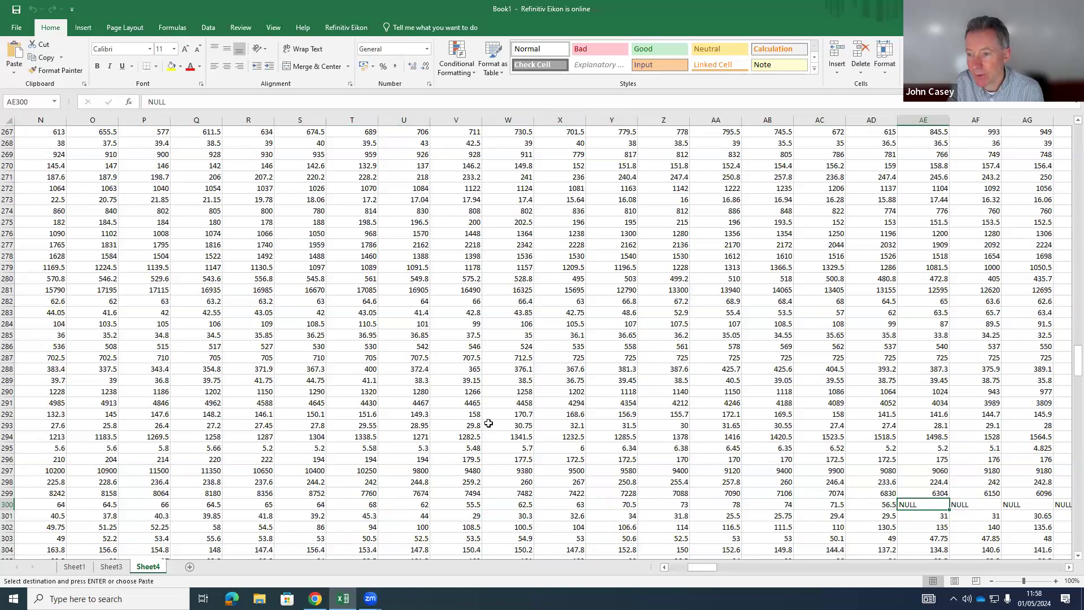
Step: Check which company row 300 belongs to, along with its details and the TR.PriceClose formula in H300
{"action": "key", "text": "Left"}
{"action": "key", "text": "Left"}
{"action": "key", "text": "Left"}
{"action": "key", "text": "Left"}
{"action": "key", "text": "Left"}
{"action": "key", "text": "Left"}
{"action": "key", "text": "Left"}
{"action": "key", "text": "Left"}
{"action": "key", "text": "Left"}
{"action": "key", "text": "Left"}
{"action": "key", "text": "Left"}
{"action": "key", "text": "Left"}
{"action": "key", "text": "Left"}
{"action": "key", "text": "Left"}
{"action": "key", "text": "Left"}
{"action": "key", "text": "Left"}
{"action": "key", "text": "Left"}
{"action": "key", "text": "Left"}
{"action": "key", "text": "Left"}
{"action": "key", "text": "Left"}
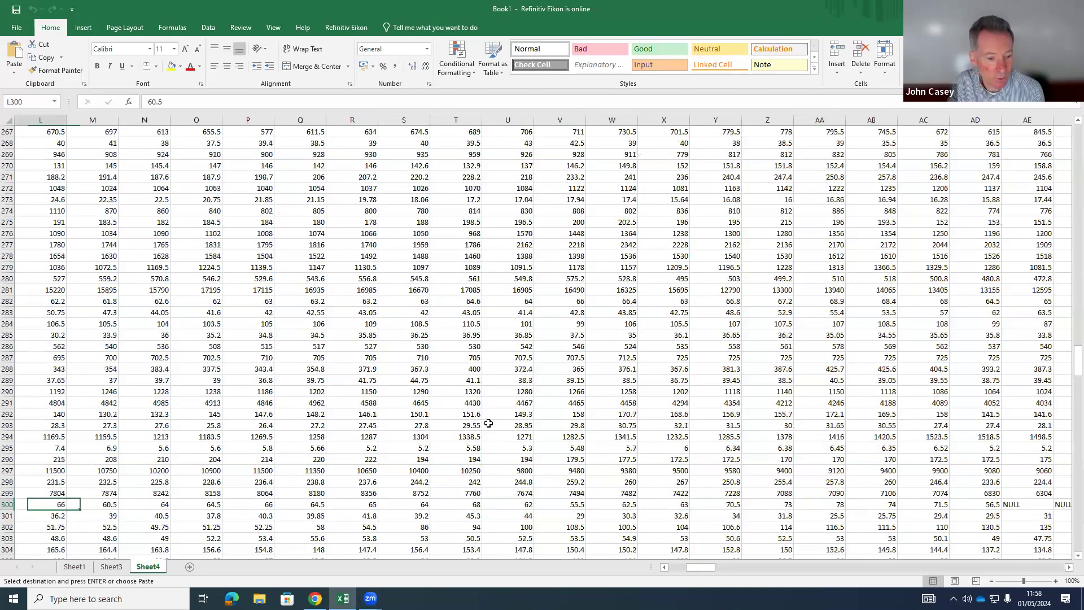
{"action": "key", "text": "Right"}
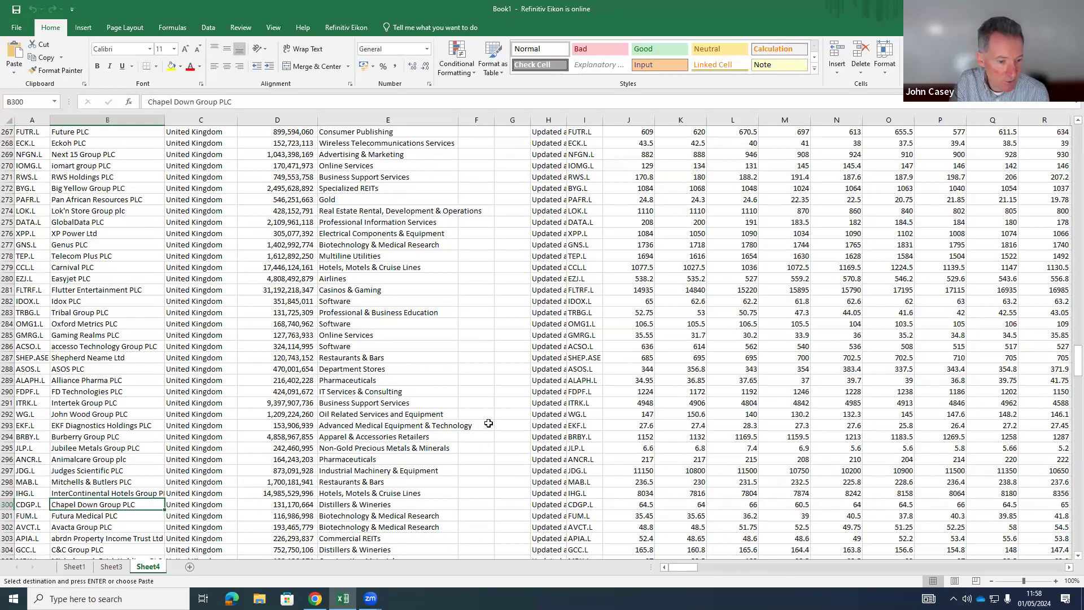
{"action": "key", "text": "Right"}
{"action": "key", "text": "Right"}
{"action": "key", "text": "Right"}
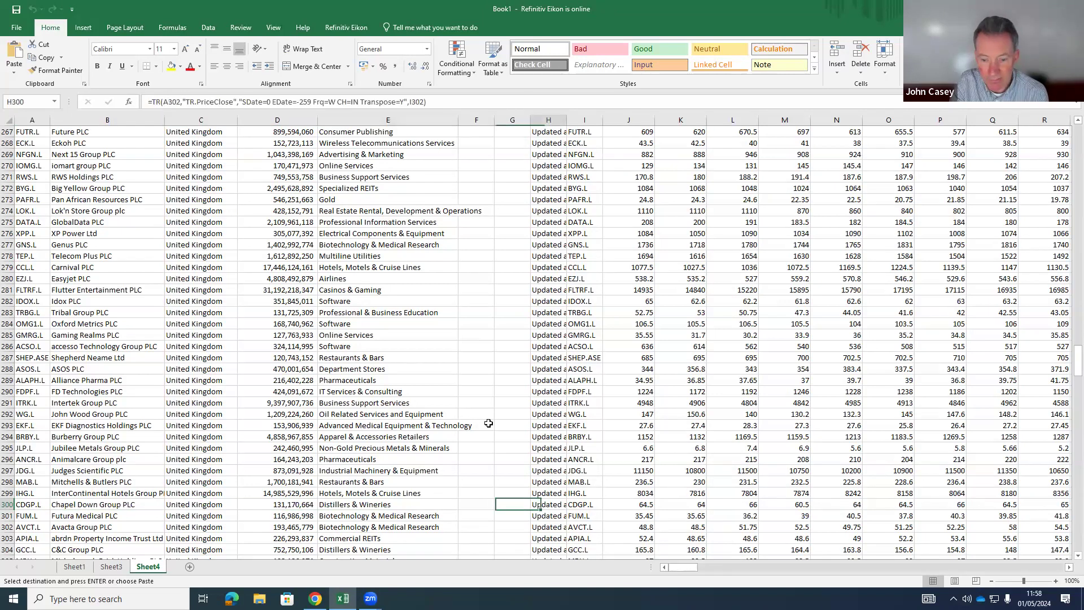
{"action": "key", "text": "Right"}
{"action": "key", "text": "Right"}
{"action": "key", "text": "Right"}
{"action": "key", "text": "Right"}
{"action": "key", "text": "Right"}
{"action": "key", "text": "Right"}
{"action": "key", "text": "Right"}
{"action": "key", "text": "Right"}
{"action": "key", "text": "Right"}
{"action": "key", "text": "Right"}
{"action": "key", "text": "Right"}
{"action": "key", "text": "Right"}
{"action": "key", "text": "Right"}
{"action": "key", "text": "Right"}
{"action": "key", "text": "Right"}
{"action": "key", "text": "Right"}
{"action": "key", "text": "Right"}
{"action": "key", "text": "Right"}
{"action": "key", "text": "Right"}
{"action": "key", "text": "Right"}
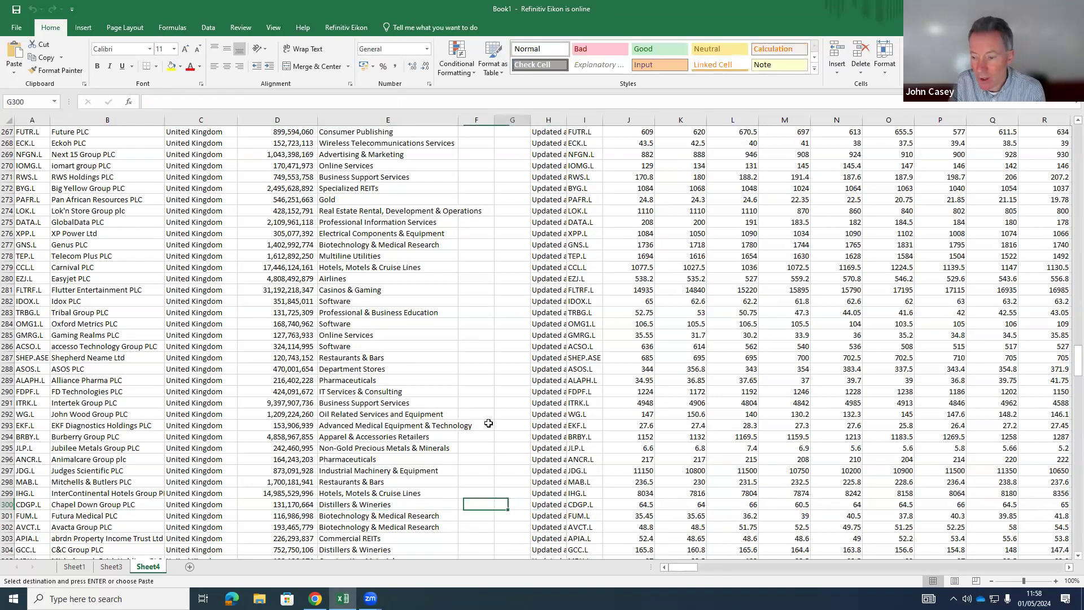
Step: Follow row 300 from column G across to column BE to examine its NULL weekly prices
{"action": "key", "text": "Right"}
{"action": "key", "text": "Right"}
{"action": "key", "text": "Right"}
{"action": "key", "text": "Right"}
{"action": "key", "text": "Right"}
{"action": "key", "text": "Right"}
{"action": "key", "text": "Right"}
{"action": "key", "text": "Right"}
{"action": "key", "text": "Right"}
{"action": "key", "text": "Right"}
{"action": "key", "text": "Right"}
{"action": "key", "text": "Right"}
{"action": "key", "text": "Right"}
{"action": "key", "text": "Right"}
{"action": "key", "text": "Right"}
{"action": "key", "text": "Right"}
{"action": "key", "text": "Right"}
{"action": "key", "text": "Right"}
{"action": "key", "text": "Right"}
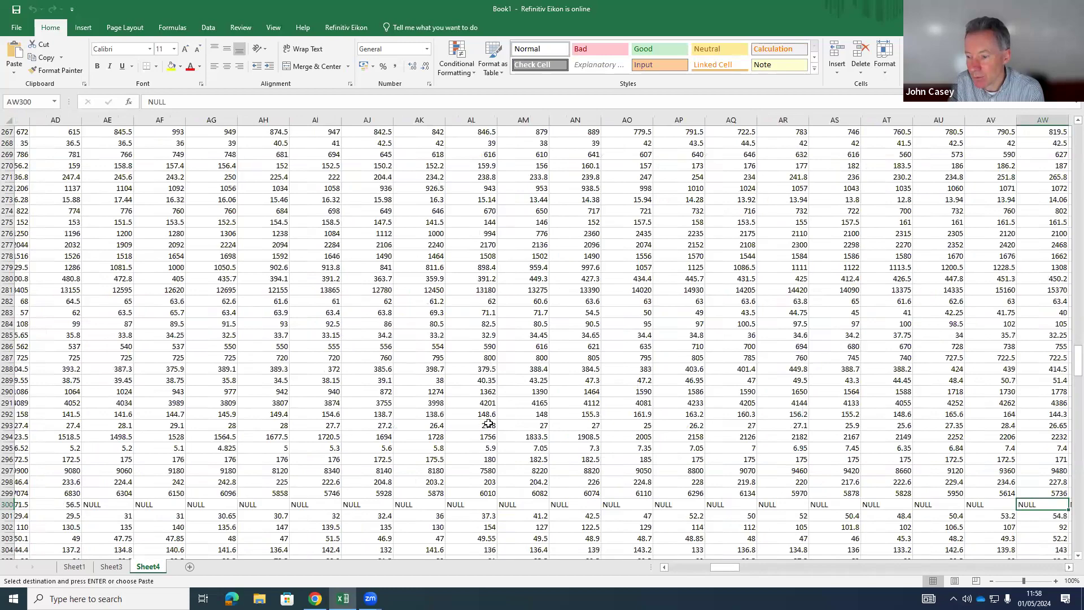
{"action": "key", "text": "Right"}
{"action": "key", "text": "Right"}
{"action": "key", "text": "Right"}
{"action": "key", "text": "Right"}
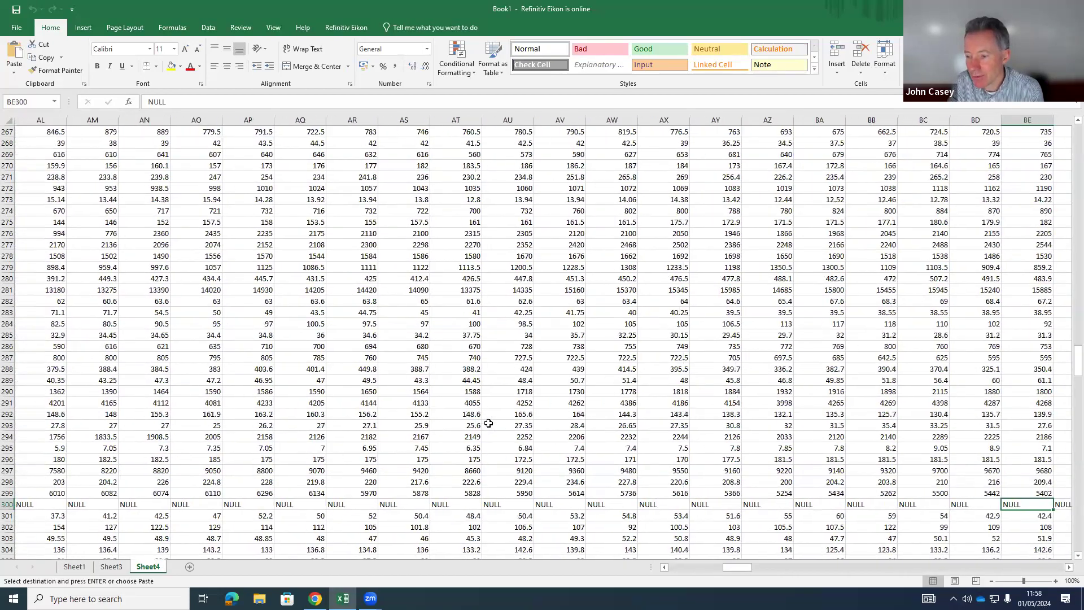
Step: Examine the older weekly prices down to about row 490 and across to column GC for missing values
{"action": "key", "text": "Page_Down"}
{"action": "key", "text": "Page_Down"}
{"action": "key", "text": "Page_Down"}
{"action": "key", "text": "Page_Down"}
{"action": "key", "text": "Page_Down"}
{"action": "key", "text": "Page_Down"}
{"action": "key", "text": "Page_Down"}
{"action": "key", "text": "Page_Down"}
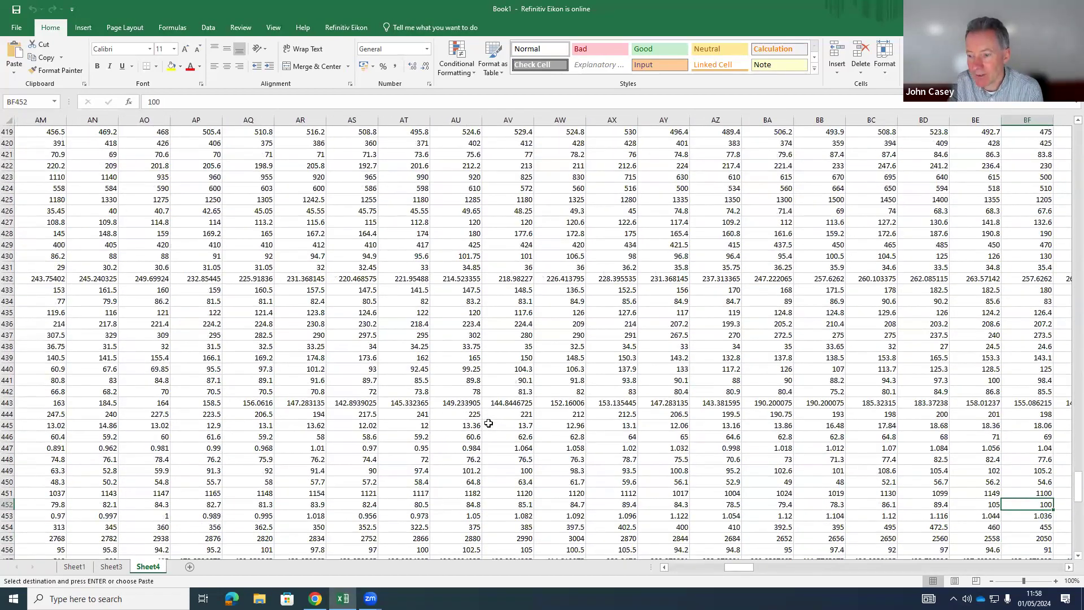
{"action": "key", "text": "Page_Up"}
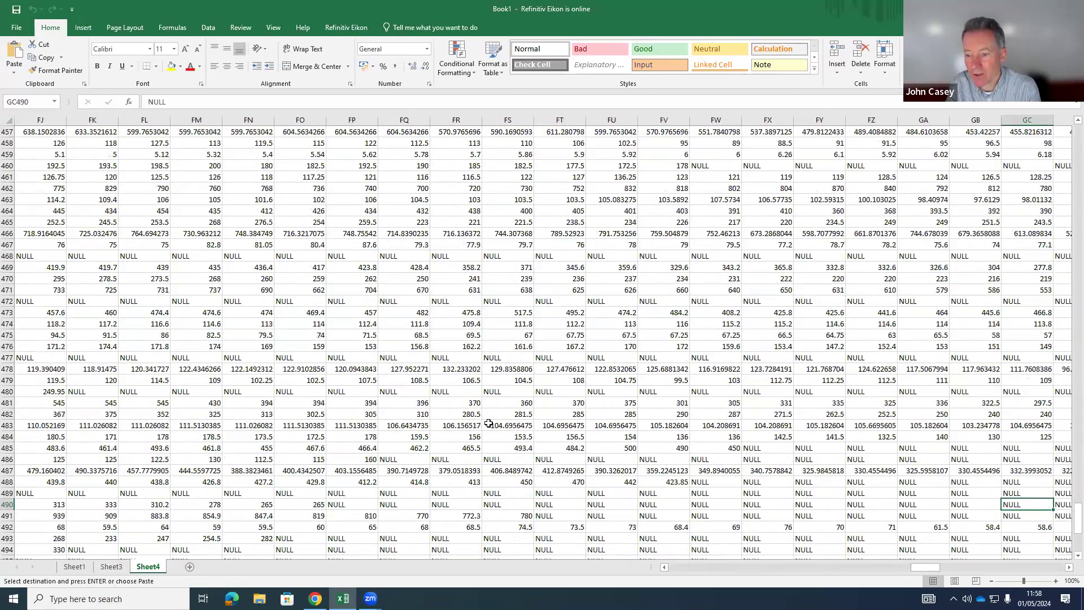
Step: Trace row 489 from column GC back to column EO to find where its NULL prices begin
{"action": "key", "text": "Left"}
{"action": "key", "text": "Left"}
{"action": "key", "text": "Left"}
{"action": "key", "text": "Left"}
{"action": "key", "text": "Left"}
{"action": "key", "text": "Left"}
{"action": "key", "text": "Left"}
{"action": "key", "text": "Left"}
{"action": "key", "text": "Left"}
{"action": "key", "text": "Left"}
{"action": "key", "text": "Left"}
{"action": "key", "text": "Left"}
{"action": "key", "text": "Left"}
{"action": "key", "text": "Left"}
{"action": "key", "text": "Left"}
{"action": "key", "text": "Left"}
{"action": "key", "text": "Left"}
{"action": "key", "text": "Left"}
{"action": "key", "text": "Left"}
{"action": "key", "text": "Left"}
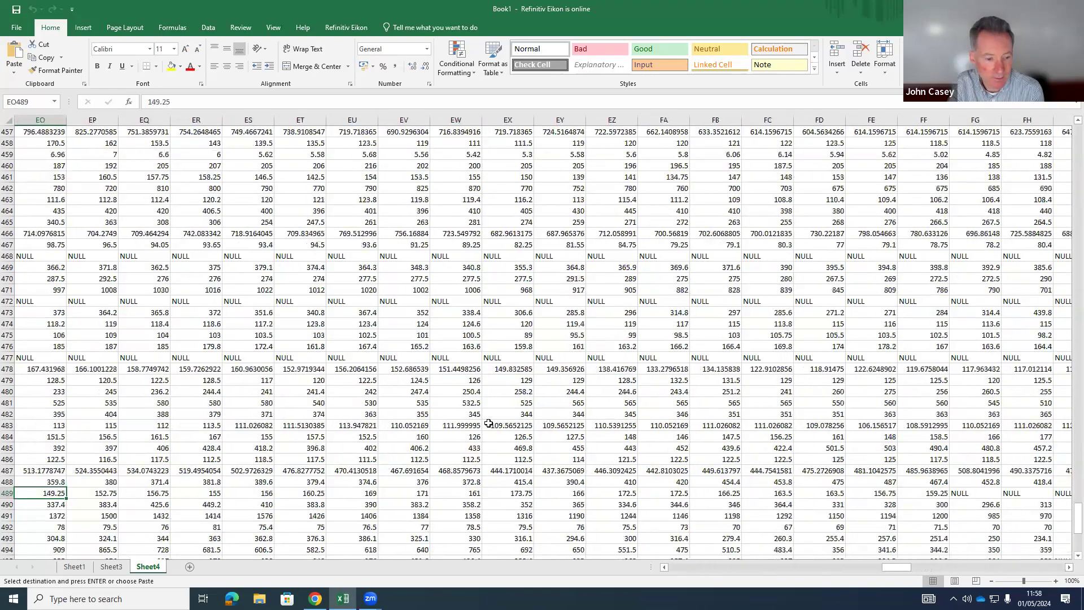
Step: Follow row 489 back through the recent weeks to column B and check which company it belongs to
{"action": "key", "text": "Left"}
{"action": "key", "text": "Left"}
{"action": "key", "text": "Left"}
{"action": "key", "text": "Left"}
{"action": "key", "text": "Left"}
{"action": "key", "text": "Left"}
{"action": "key", "text": "Left"}
{"action": "key", "text": "Left"}
{"action": "key", "text": "Left"}
{"action": "key", "text": "Left"}
{"action": "key", "text": "Left"}
{"action": "key", "text": "Left"}
{"action": "key", "text": "Left"}
{"action": "key", "text": "Left"}
{"action": "key", "text": "Left"}
{"action": "key", "text": "Left"}
{"action": "key", "text": "Left"}
{"action": "key", "text": "Left"}
{"action": "key", "text": "Left"}
{"action": "key", "text": "Left"}
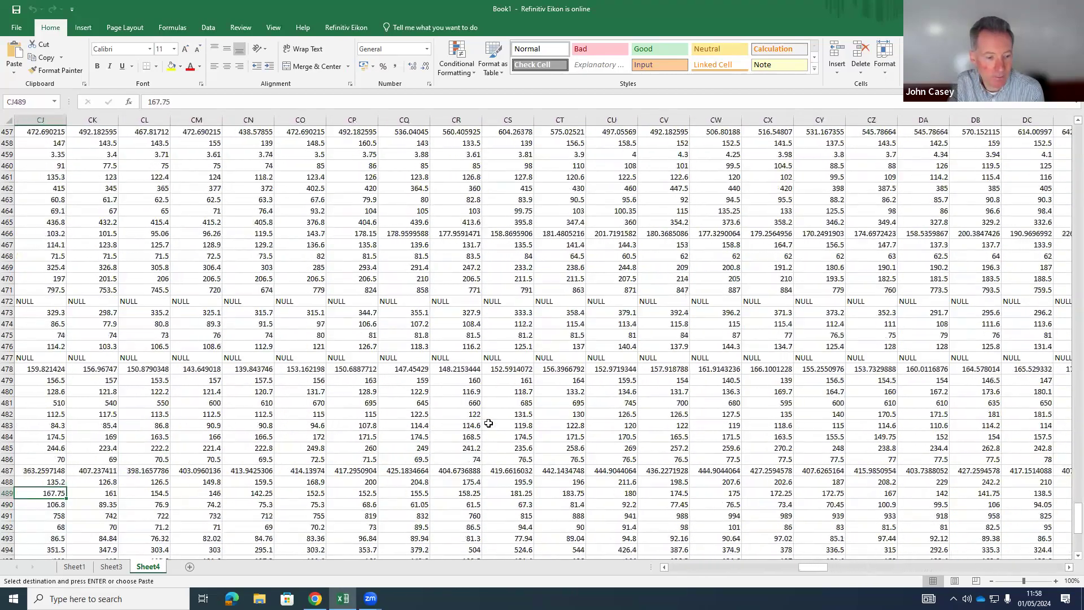
{"action": "key", "text": "Left"}
{"action": "key", "text": "Left"}
{"action": "key", "text": "Left"}
{"action": "key", "text": "Left"}
{"action": "key", "text": "Left"}
{"action": "key", "text": "Left"}
{"action": "key", "text": "Left"}
{"action": "key", "text": "Left"}
{"action": "key", "text": "Left"}
{"action": "key", "text": "Left"}
{"action": "key", "text": "Left"}
{"action": "key", "text": "Left"}
{"action": "key", "text": "Left"}
{"action": "key", "text": "Left"}
{"action": "key", "text": "Left"}
{"action": "key", "text": "Left"}
{"action": "key", "text": "Left"}
{"action": "key", "text": "Left"}
{"action": "key", "text": "Left"}
{"action": "key", "text": "Left"}
{"action": "key", "text": "Left"}
{"action": "key", "text": "Left"}
{"action": "key", "text": "Left"}
{"action": "key", "text": "Left"}
{"action": "key", "text": "Left"}
{"action": "key", "text": "Left"}
{"action": "key", "text": "Left"}
{"action": "key", "text": "Left"}
{"action": "key", "text": "Left"}
{"action": "key", "text": "Left"}
{"action": "key", "text": "Left"}
{"action": "key", "text": "Left"}
{"action": "key", "text": "Left"}
{"action": "key", "text": "Left"}
{"action": "key", "text": "Left"}
{"action": "key", "text": "Left"}
{"action": "key", "text": "Left"}
{"action": "key", "text": "Left"}
{"action": "key", "text": "Left"}
{"action": "key", "text": "Left"}
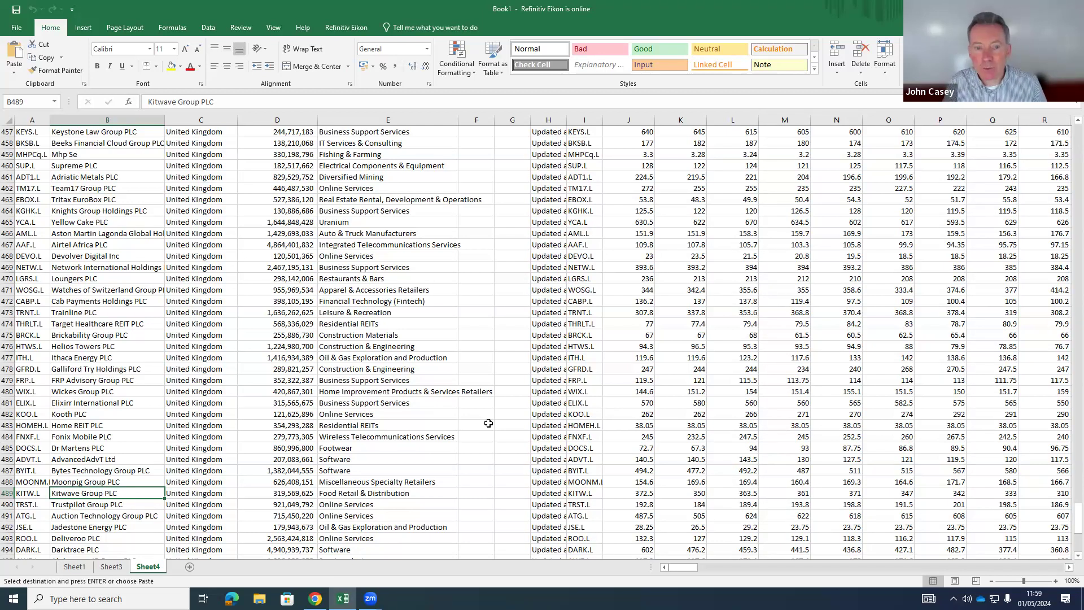
Step: Review the company list and its recent prices from row 489 back up to the date headers in row 2
{"action": "key", "text": "Page_Up"}
{"action": "key", "text": "Page_Up"}
{"action": "key", "text": "Page_Up"}
{"action": "key", "text": "Page_Up"}
{"action": "key", "text": "Page_Up"}
{"action": "key", "text": "Page_Up"}
{"action": "key", "text": "Page_Up"}
{"action": "key", "text": "Page_Up"}
{"action": "key", "text": "Page_Up"}
{"action": "key", "text": "Page_Up"}
{"action": "key", "text": "Page_Up"}
{"action": "key", "text": "Page_Up"}
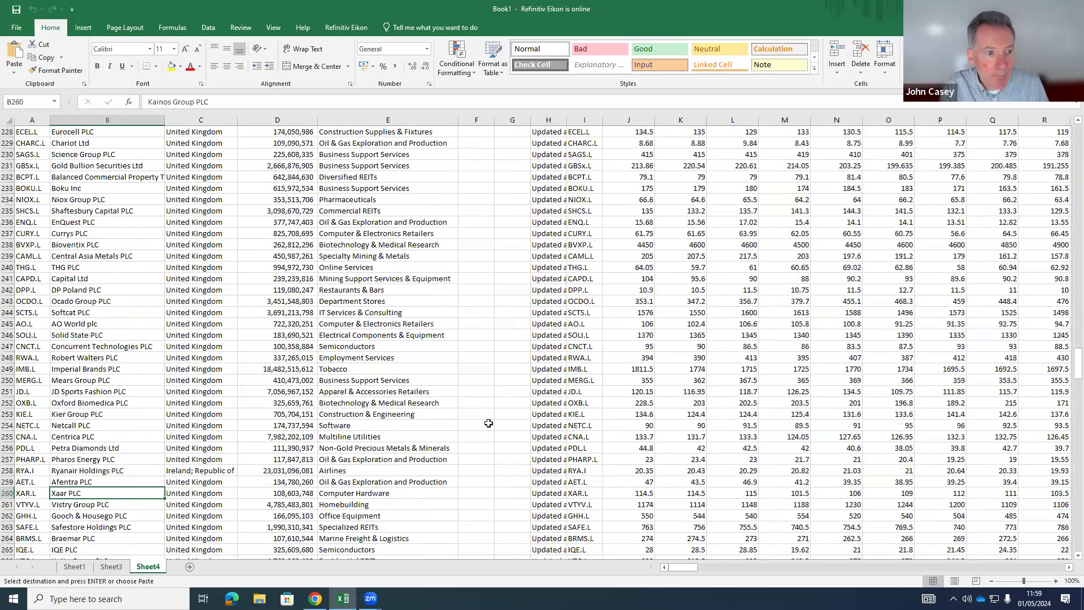
{"action": "key", "text": "Up"}
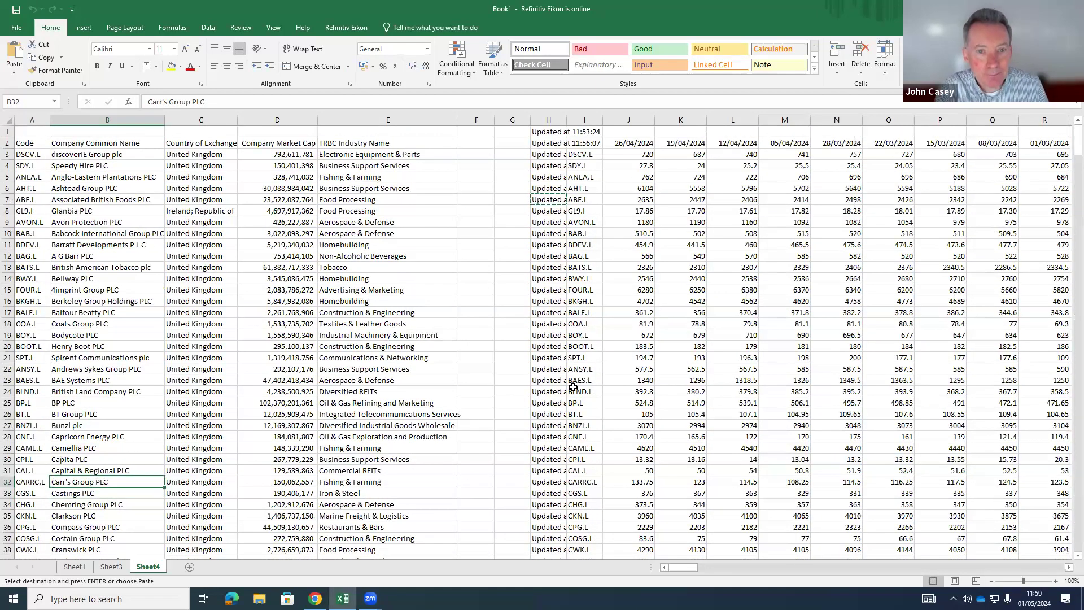
Step: Check the company codes in columns A and I, and open H1's TR.PriceClose formula in the Formula Builder
{"action": "left_click", "coordinate": [332, 31]}
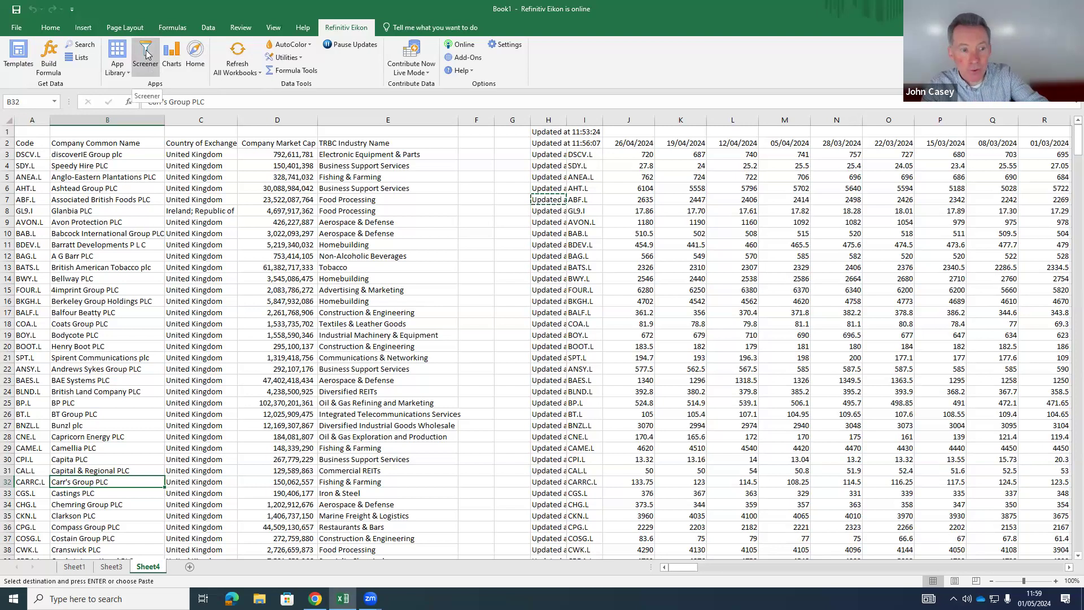
{"action": "left_click", "coordinate": [37, 115]}
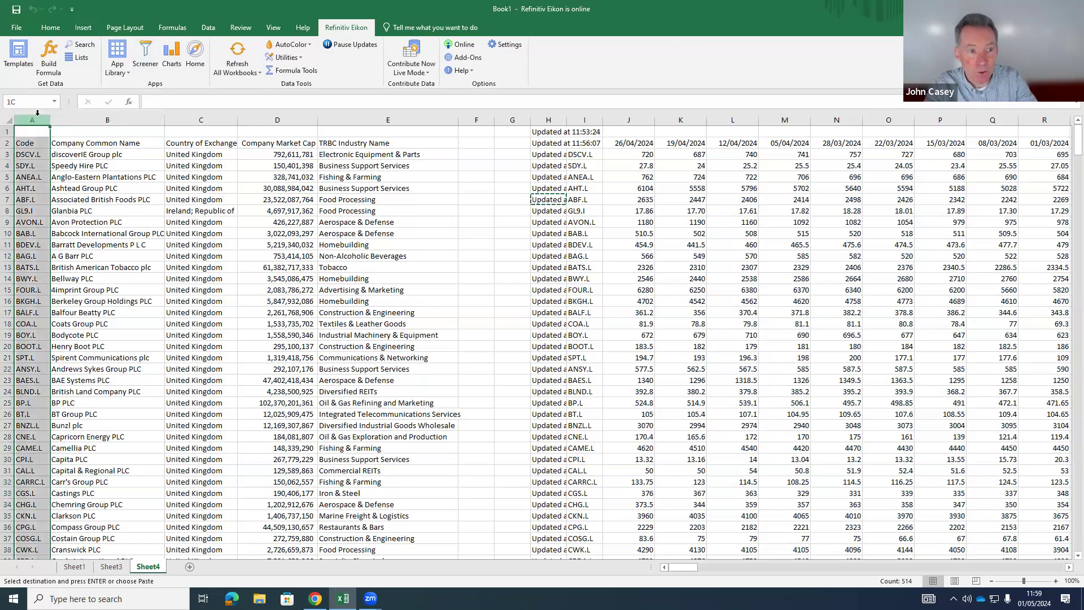
{"action": "left_click", "coordinate": [587, 231]}
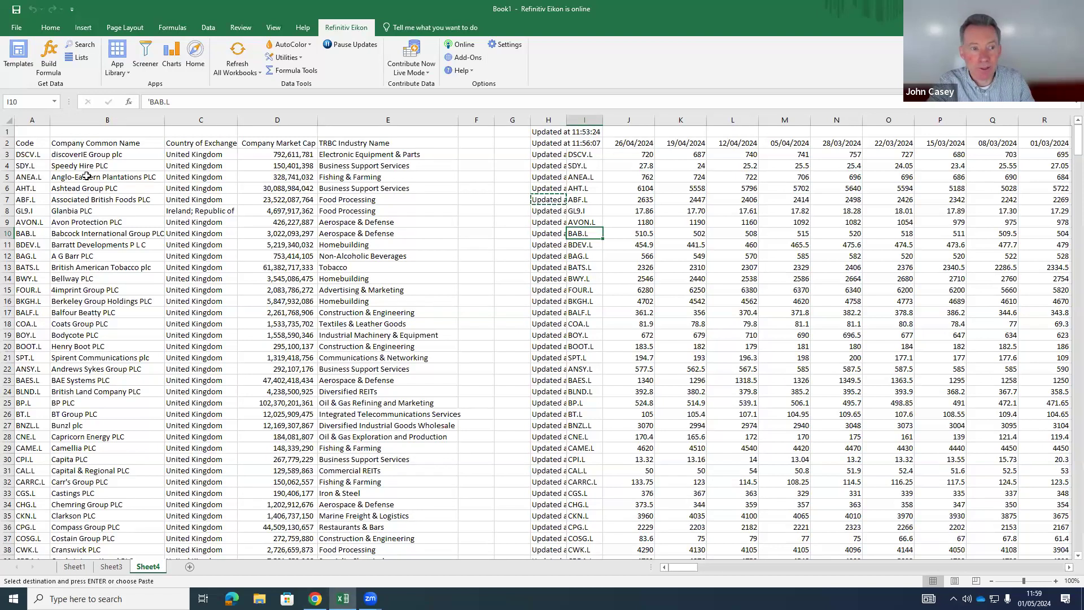
{"action": "left_click", "coordinate": [549, 131]}
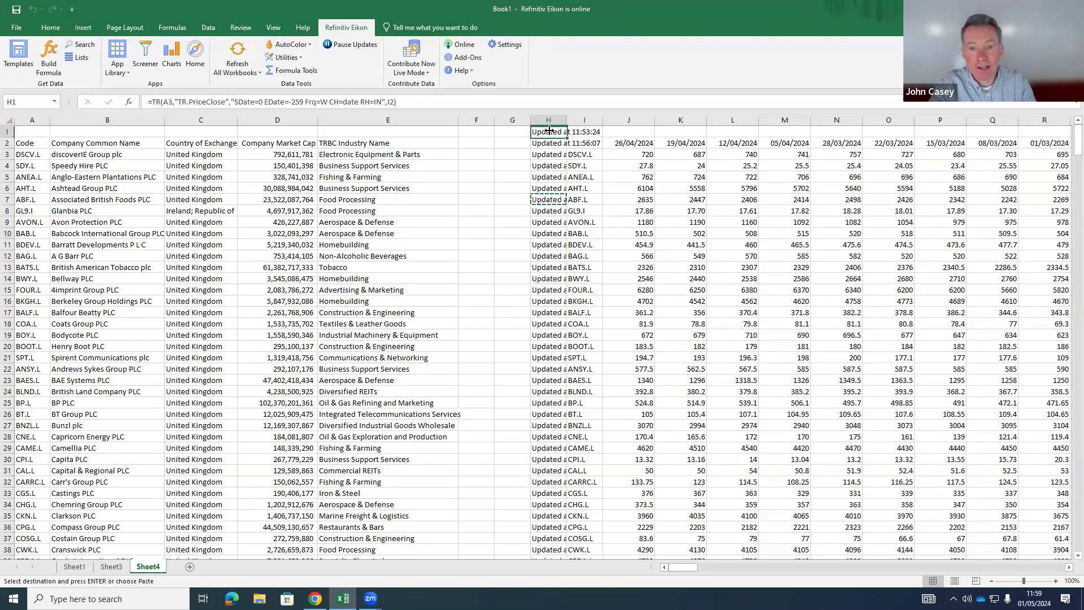
{"action": "left_click", "coordinate": [49, 57]}
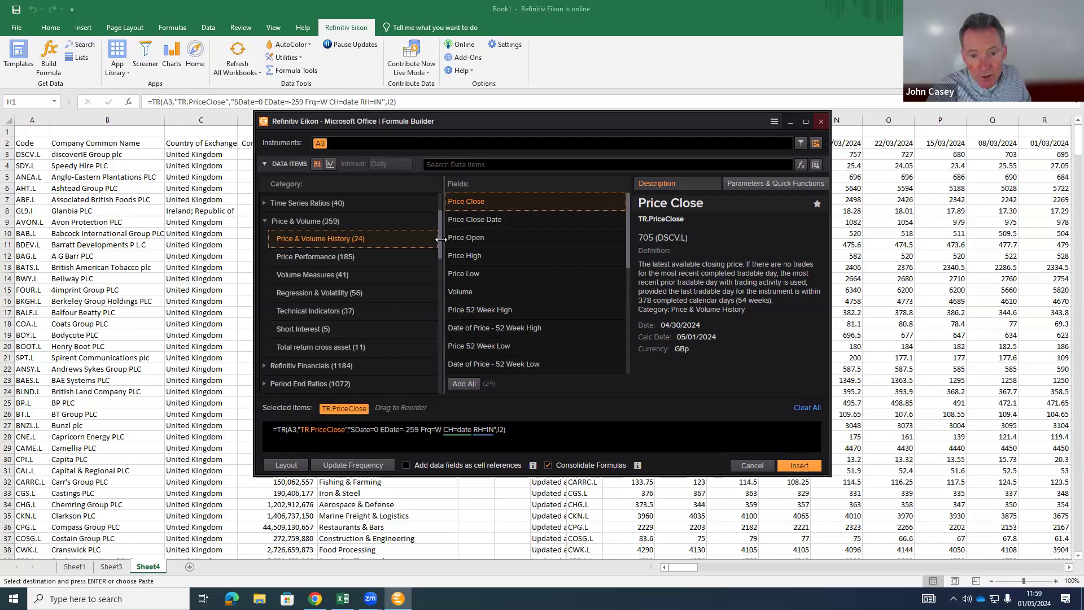
Step: Review the Price Close field's series parameters and the formula's column and row layout, leaving the layout settings as they are
{"action": "left_click_drag", "start_coordinate": [440, 240], "coordinate": [449, 204]}
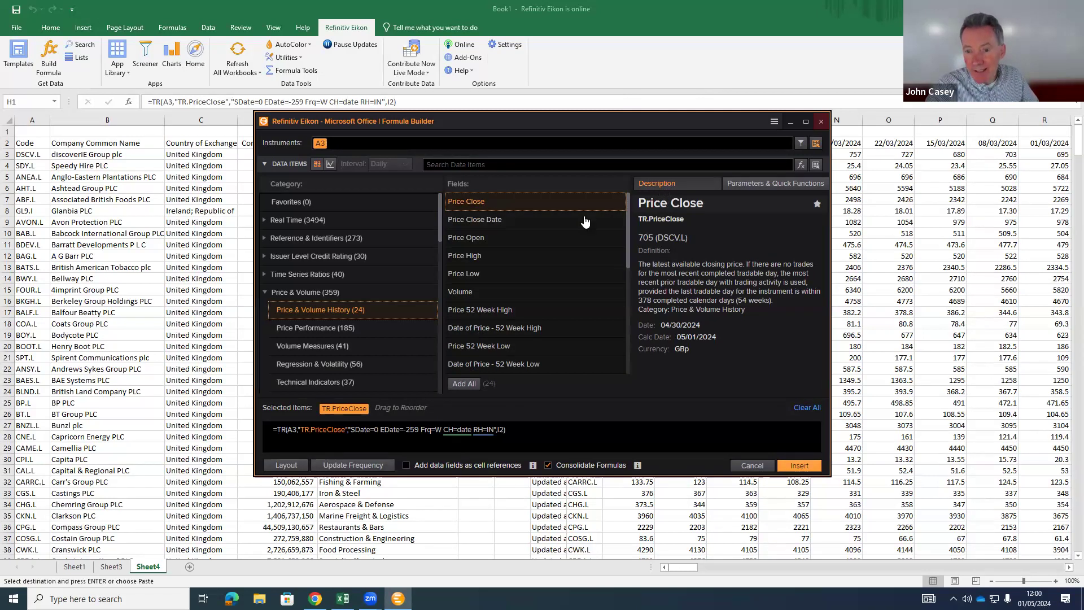
{"action": "left_click", "coordinate": [748, 184]}
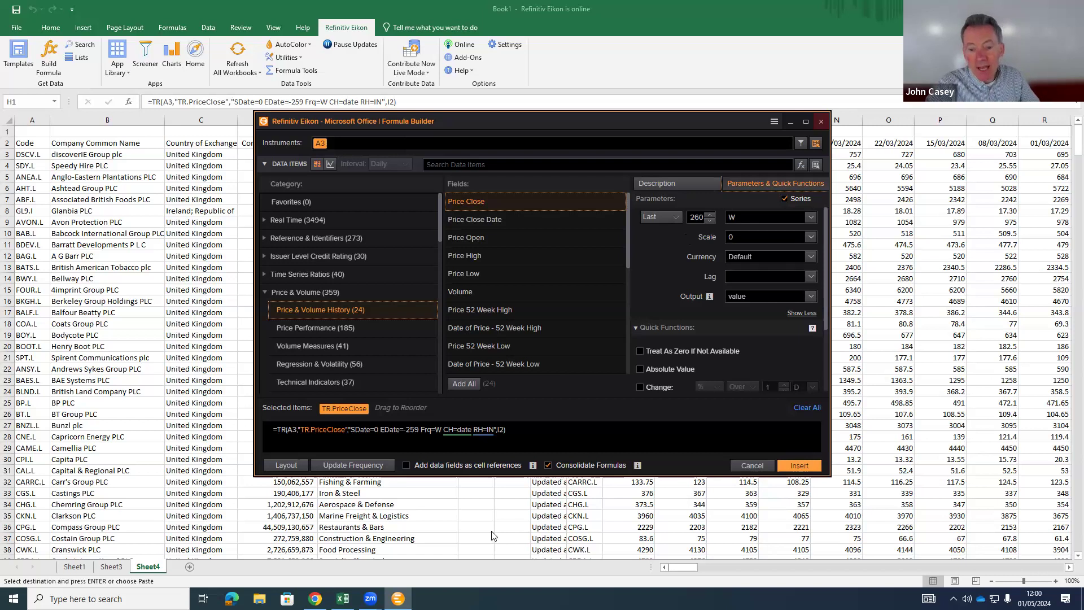
{"action": "left_click", "coordinate": [292, 468]}
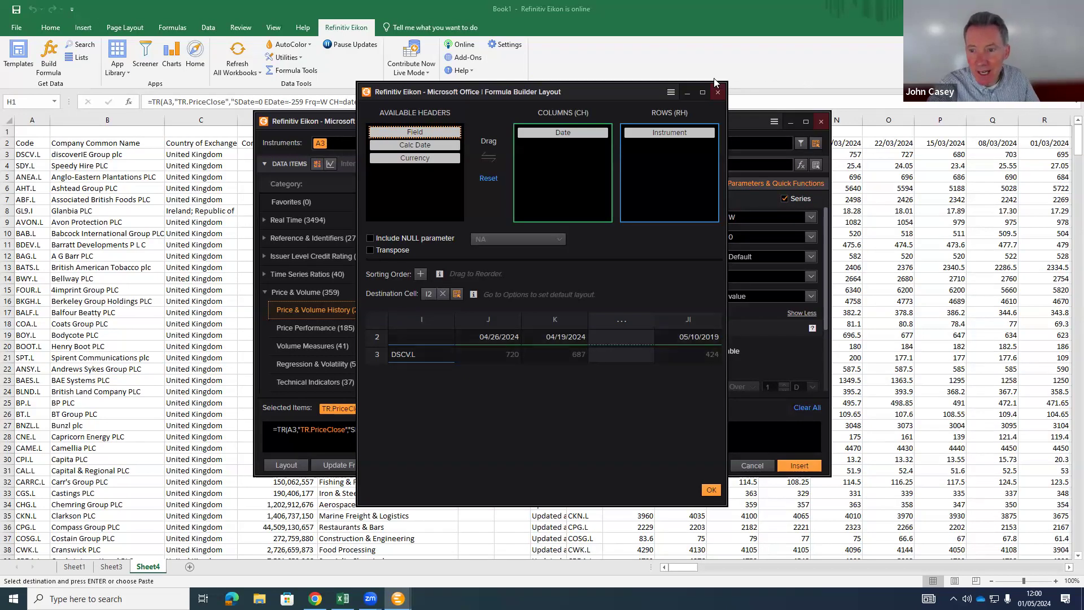
{"action": "left_click", "coordinate": [709, 490]}
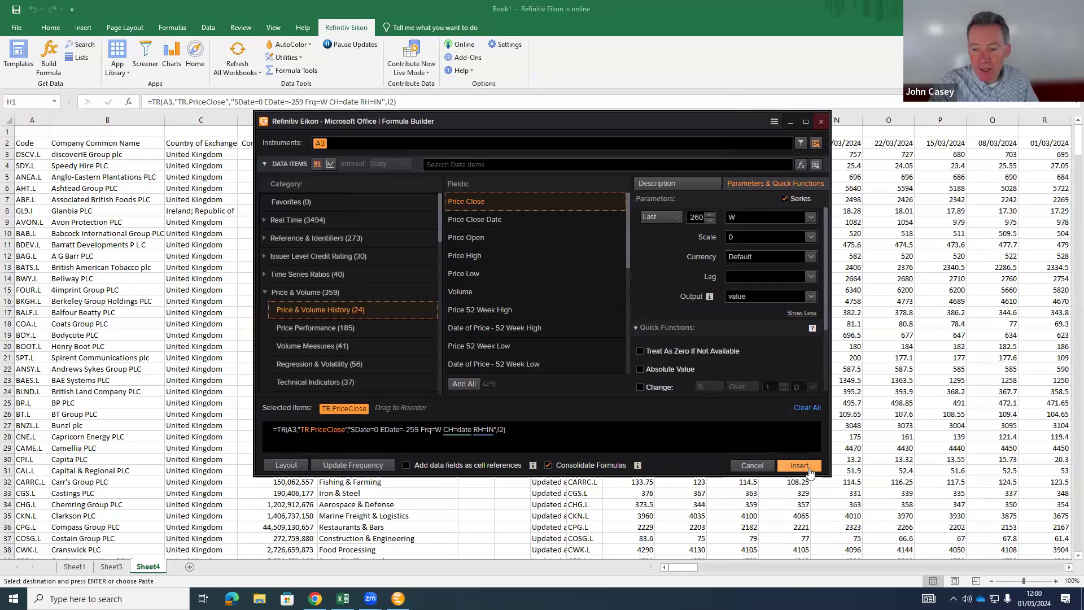